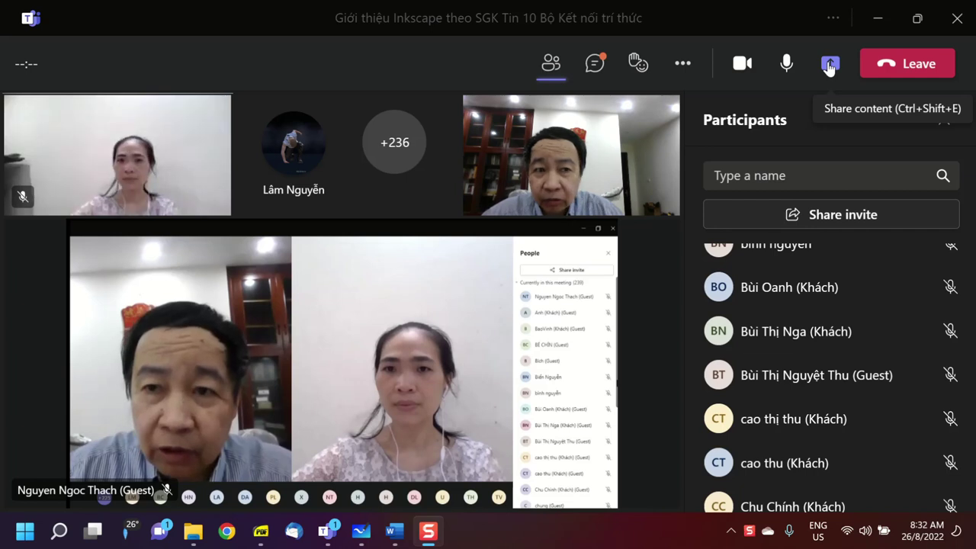
Step: Share the entire main screen in the meeting with computer sound included
{"action": "left_click", "coordinate": [830, 65]}
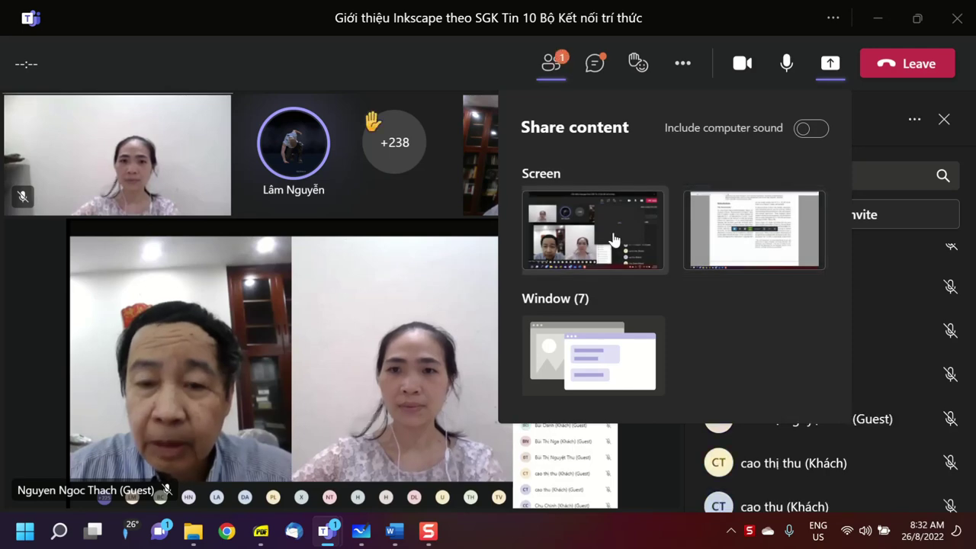
{"action": "left_click", "coordinate": [813, 129]}
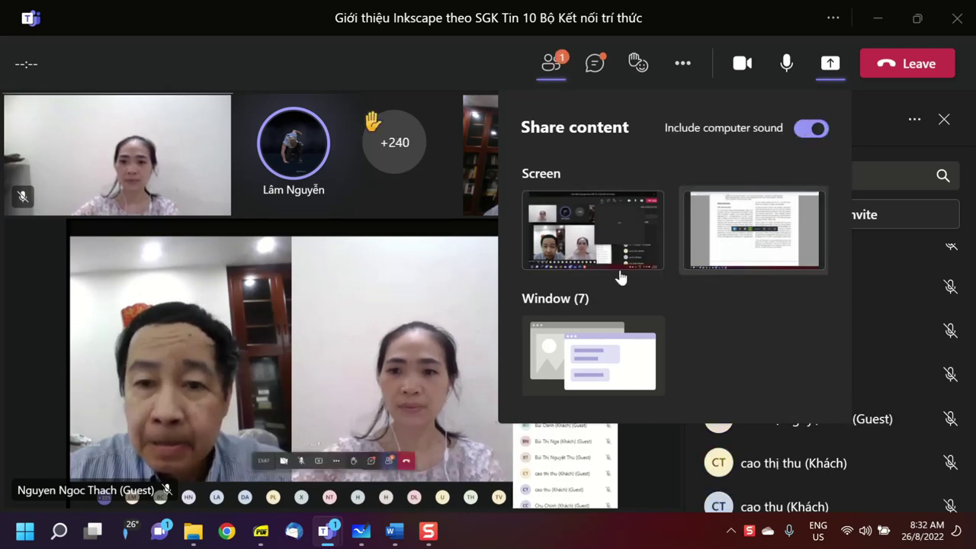
{"action": "left_click", "coordinate": [617, 238]}
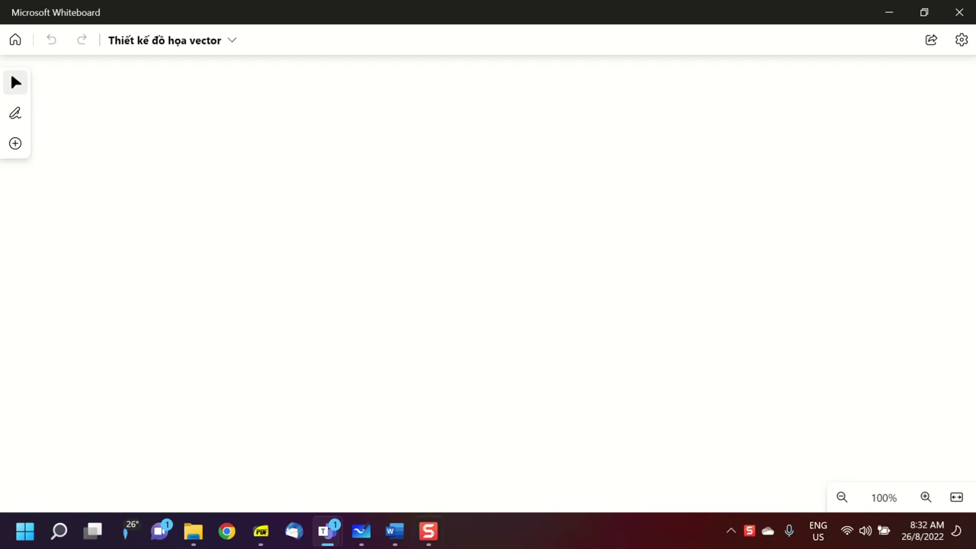
Step: Maximize the Whiteboard window, then switch back to the Teams meeting with Alt+Tab
{"action": "mouse_move", "coordinate": [327, 533]}
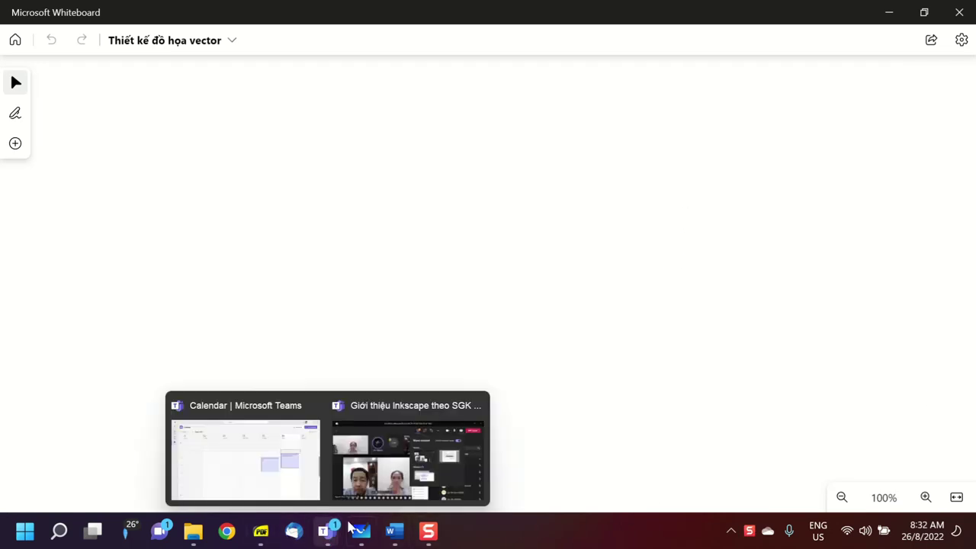
{"action": "mouse_move", "coordinate": [388, 409]}
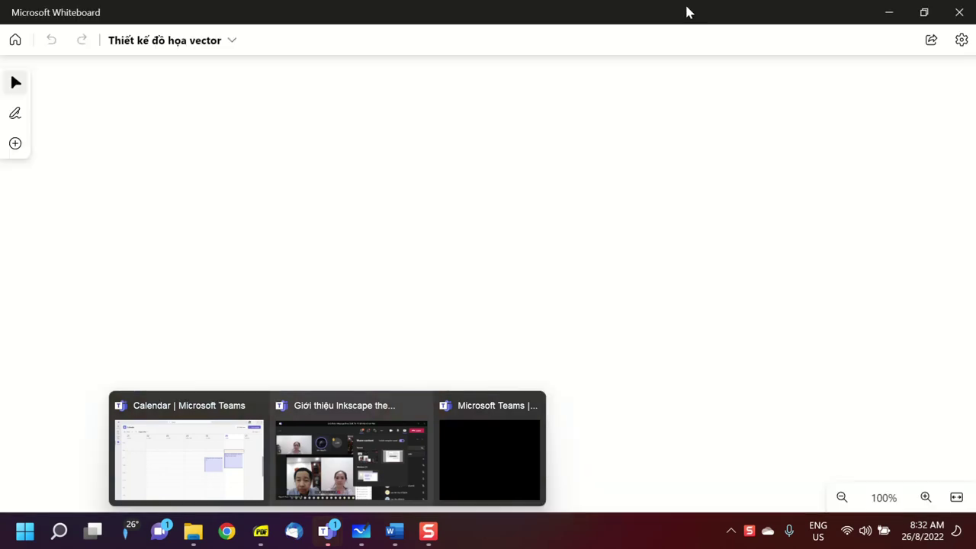
{"action": "left_click_drag", "start_coordinate": [684, 18], "coordinate": [538, 35]}
{"action": "left_click", "coordinate": [770, 29]}
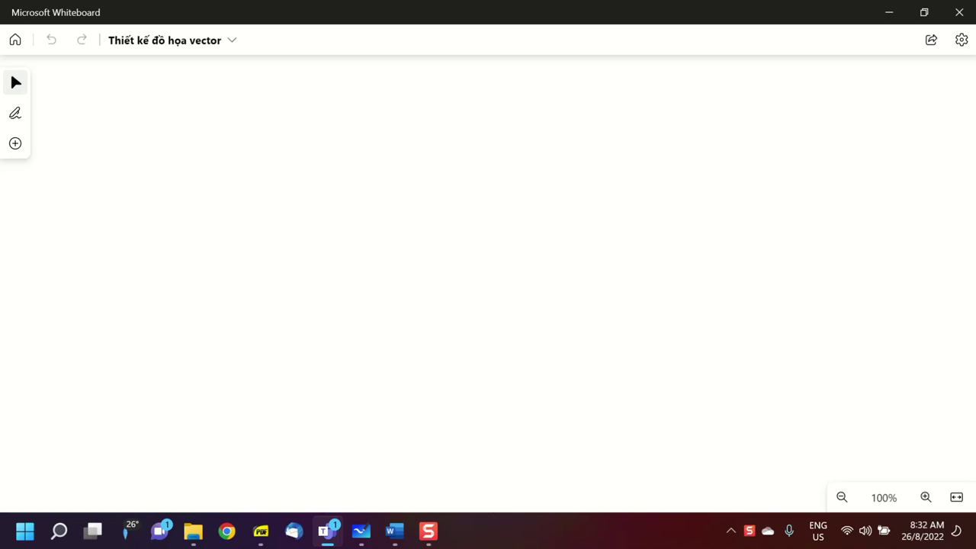
{"action": "key", "text": "alt+Tab"}
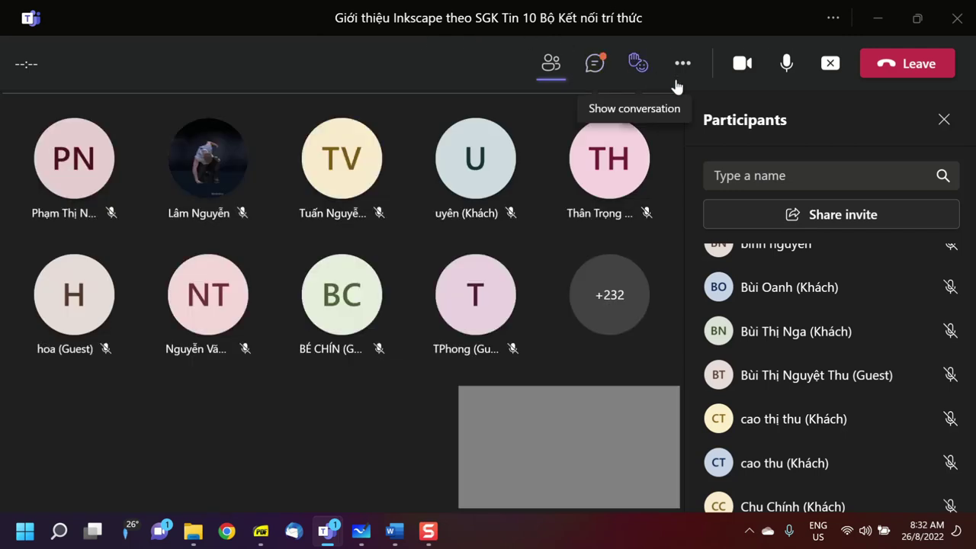
Step: Drag the Teams meeting window aside to reveal the full-screen whiteboard
{"action": "left_click_drag", "start_coordinate": [644, 20], "coordinate": [975, 111]}
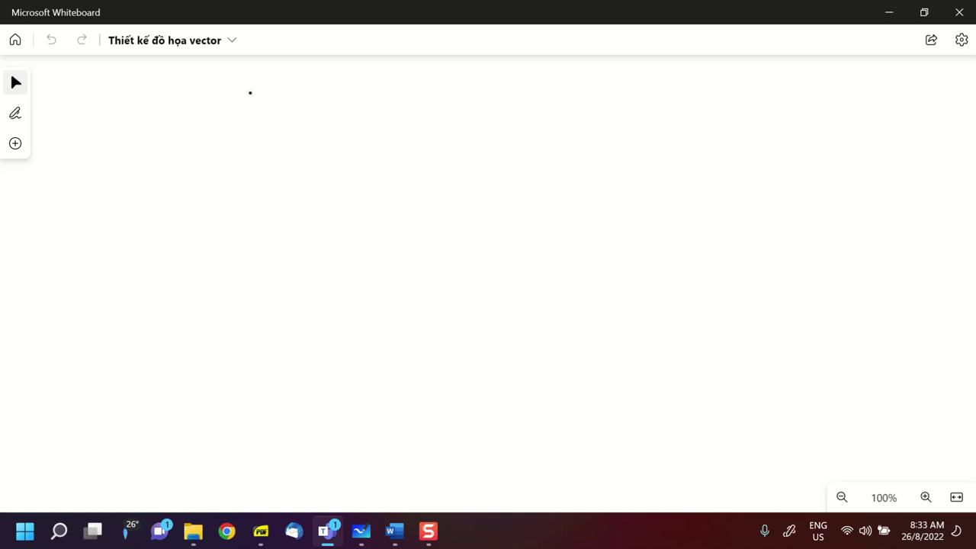
Step: Handwrite 'Tạo ra các SP số Multimedia' across the top of the board and underline it
{"action": "left_click_drag", "start_coordinate": [261, 79], "coordinate": [266, 115]}
{"action": "mouse_move", "coordinate": [248, 76]}
{"action": "left_mouse_down"}
{"action": "mouse_move", "coordinate": [279, 79]}
{"action": "mouse_move", "coordinate": [288, 111]}
{"action": "mouse_move", "coordinate": [296, 109]}
{"action": "mouse_move", "coordinate": [287, 124]}
{"action": "mouse_move", "coordinate": [306, 105]}
{"action": "left_mouse_up"}
{"action": "left_click", "coordinate": [287, 122]}
{"action": "mouse_move", "coordinate": [319, 93]}
{"action": "left_mouse_down"}
{"action": "mouse_move", "coordinate": [322, 104]}
{"action": "mouse_move", "coordinate": [339, 95]}
{"action": "mouse_move", "coordinate": [374, 105]}
{"action": "left_mouse_up"}
{"action": "mouse_move", "coordinate": [358, 81]}
{"action": "left_mouse_down"}
{"action": "mouse_move", "coordinate": [368, 74]}
{"action": "mouse_move", "coordinate": [404, 124]}
{"action": "left_mouse_up"}
{"action": "mouse_move", "coordinate": [407, 91]}
{"action": "left_mouse_down"}
{"action": "mouse_move", "coordinate": [414, 119]}
{"action": "mouse_move", "coordinate": [416, 104]}
{"action": "left_mouse_up"}
{"action": "mouse_move", "coordinate": [432, 90]}
{"action": "left_mouse_down"}
{"action": "mouse_move", "coordinate": [482, 89]}
{"action": "mouse_move", "coordinate": [501, 103]}
{"action": "mouse_move", "coordinate": [518, 91]}
{"action": "mouse_move", "coordinate": [522, 102]}
{"action": "mouse_move", "coordinate": [533, 84]}
{"action": "mouse_move", "coordinate": [539, 107]}
{"action": "left_mouse_up"}
{"action": "mouse_move", "coordinate": [525, 90]}
{"action": "left_mouse_down"}
{"action": "mouse_move", "coordinate": [556, 85]}
{"action": "mouse_move", "coordinate": [566, 104]}
{"action": "mouse_move", "coordinate": [595, 104]}
{"action": "left_mouse_up"}
{"action": "mouse_move", "coordinate": [597, 95]}
{"action": "left_mouse_down"}
{"action": "mouse_move", "coordinate": [601, 79]}
{"action": "mouse_move", "coordinate": [610, 104]}
{"action": "left_mouse_up"}
{"action": "mouse_move", "coordinate": [604, 88]}
{"action": "left_mouse_down"}
{"action": "mouse_move", "coordinate": [624, 87]}
{"action": "mouse_move", "coordinate": [633, 103]}
{"action": "left_mouse_up"}
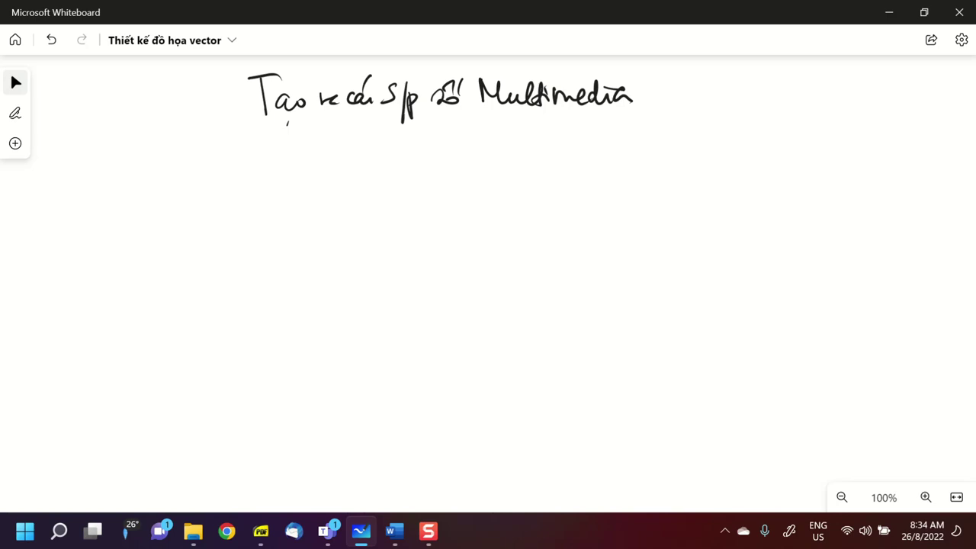
{"action": "left_click_drag", "start_coordinate": [221, 132], "coordinate": [656, 112]}
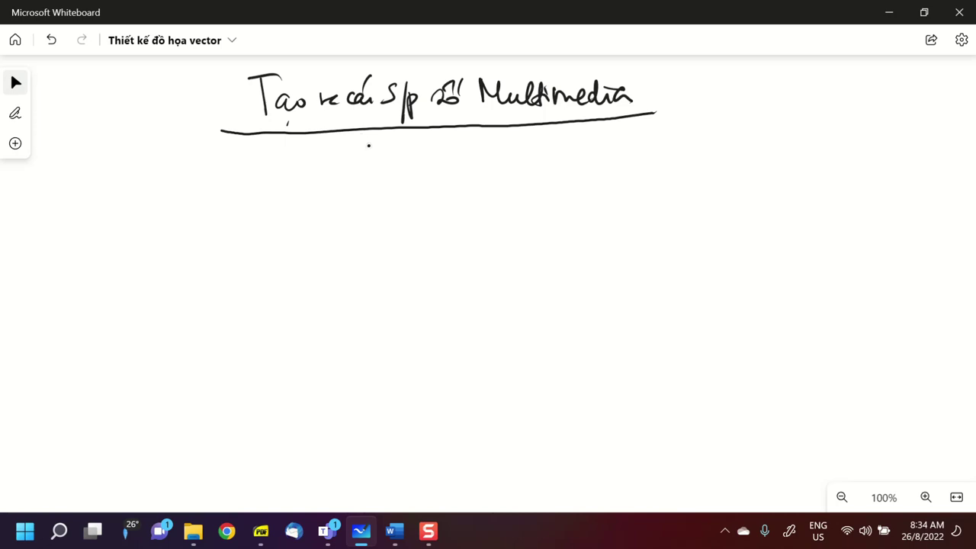
Step: Draw a left branch labelled 'hình ảnh' and a middle branch labelled 'âm thanh'
{"action": "left_click_drag", "start_coordinate": [372, 141], "coordinate": [274, 191]}
{"action": "mouse_move", "coordinate": [176, 195]}
{"action": "left_mouse_down"}
{"action": "mouse_move", "coordinate": [179, 226]}
{"action": "mouse_move", "coordinate": [226, 229]}
{"action": "left_mouse_up"}
{"action": "mouse_move", "coordinate": [249, 212]}
{"action": "left_mouse_down"}
{"action": "mouse_move", "coordinate": [245, 224]}
{"action": "mouse_move", "coordinate": [249, 203]}
{"action": "mouse_move", "coordinate": [266, 221]}
{"action": "left_mouse_up"}
{"action": "left_click_drag", "start_coordinate": [270, 206], "coordinate": [270, 229]}
{"action": "left_click_drag", "start_coordinate": [403, 142], "coordinate": [461, 183]}
{"action": "mouse_move", "coordinate": [459, 203]}
{"action": "left_mouse_down"}
{"action": "mouse_move", "coordinate": [499, 209]}
{"action": "mouse_move", "coordinate": [488, 189]}
{"action": "left_mouse_up"}
{"action": "mouse_move", "coordinate": [509, 181]}
{"action": "left_mouse_down"}
{"action": "mouse_move", "coordinate": [512, 204]}
{"action": "mouse_move", "coordinate": [527, 188]}
{"action": "mouse_move", "coordinate": [531, 204]}
{"action": "mouse_move", "coordinate": [569, 206]}
{"action": "left_mouse_up"}
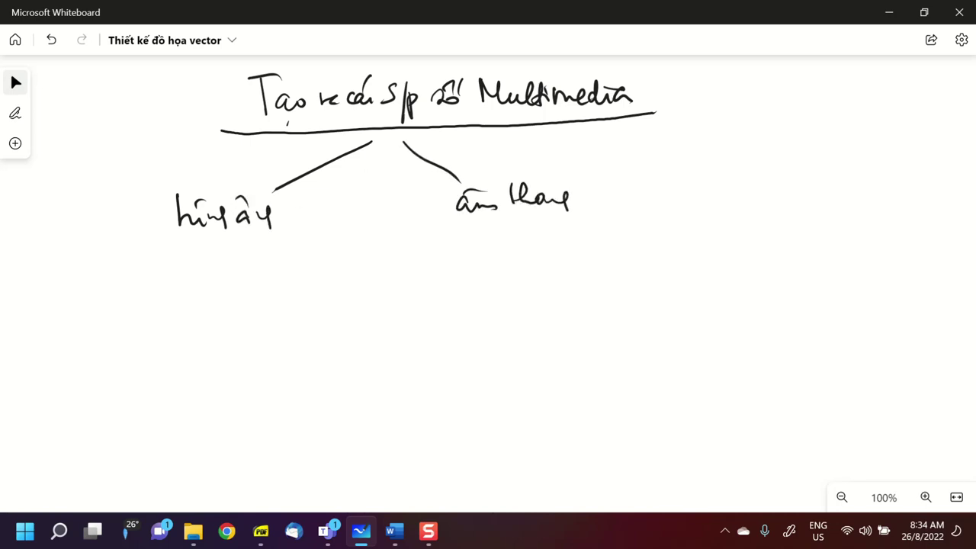
Step: Draw a right branch from the title labelled 'phim, hoạt hình'
{"action": "mouse_move", "coordinate": [428, 141]}
{"action": "left_mouse_down"}
{"action": "mouse_move", "coordinate": [650, 172]}
{"action": "mouse_move", "coordinate": [653, 207]}
{"action": "mouse_move", "coordinate": [665, 188]}
{"action": "left_mouse_up"}
{"action": "mouse_move", "coordinate": [668, 172]}
{"action": "left_mouse_down"}
{"action": "mouse_move", "coordinate": [684, 197]}
{"action": "mouse_move", "coordinate": [729, 195]}
{"action": "left_mouse_up"}
{"action": "left_click_drag", "start_coordinate": [730, 189], "coordinate": [777, 195]}
{"action": "mouse_move", "coordinate": [778, 180]}
{"action": "left_mouse_down"}
{"action": "mouse_move", "coordinate": [779, 197]}
{"action": "mouse_move", "coordinate": [760, 210]}
{"action": "left_mouse_up"}
{"action": "mouse_move", "coordinate": [799, 163]}
{"action": "left_mouse_down"}
{"action": "mouse_move", "coordinate": [798, 196]}
{"action": "mouse_move", "coordinate": [834, 196]}
{"action": "mouse_move", "coordinate": [848, 166]}
{"action": "mouse_move", "coordinate": [863, 195]}
{"action": "left_mouse_up"}
{"action": "left_click_drag", "start_coordinate": [824, 174], "coordinate": [828, 169]}
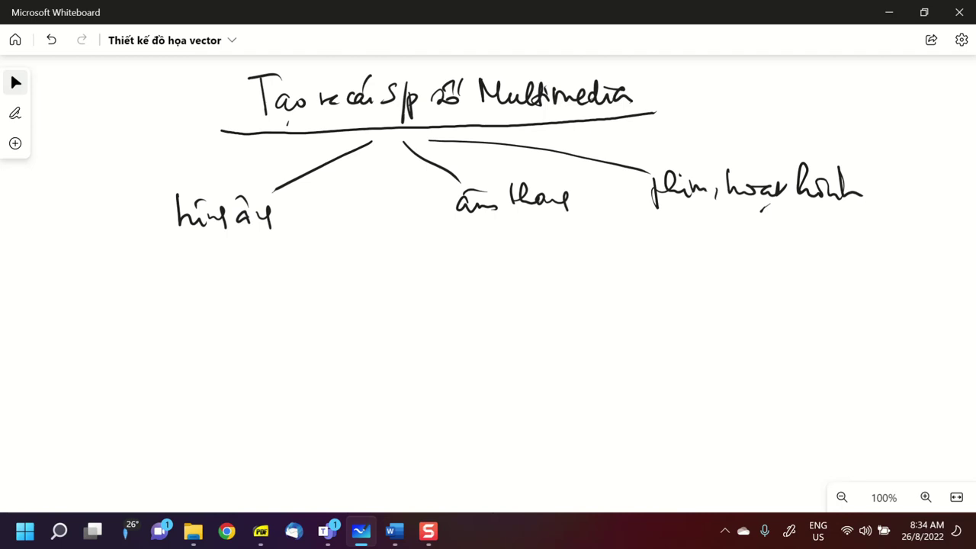
Step: Draw two sub-branches under 'hình ảnh' and nudge them slightly right
{"action": "mouse_move", "coordinate": [221, 244]}
{"action": "left_mouse_down"}
{"action": "mouse_move", "coordinate": [157, 301]}
{"action": "mouse_move", "coordinate": [292, 269]}
{"action": "mouse_move", "coordinate": [377, 301]}
{"action": "left_mouse_up"}
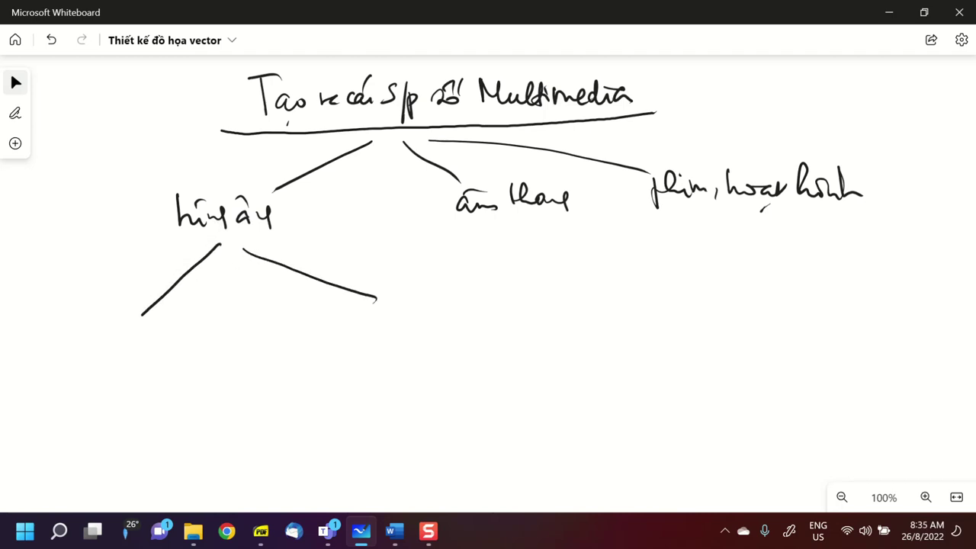
{"action": "mouse_move", "coordinate": [85, 345]}
{"action": "left_mouse_down"}
{"action": "mouse_move", "coordinate": [88, 356]}
{"action": "mouse_move", "coordinate": [87, 339]}
{"action": "left_mouse_up"}
{"action": "mouse_move", "coordinate": [90, 351]}
{"action": "left_mouse_down"}
{"action": "mouse_move", "coordinate": [108, 347]}
{"action": "mouse_move", "coordinate": [106, 335]}
{"action": "left_mouse_up"}
{"action": "mouse_move", "coordinate": [120, 349]}
{"action": "left_mouse_down"}
{"action": "mouse_move", "coordinate": [143, 353]}
{"action": "mouse_move", "coordinate": [146, 341]}
{"action": "left_mouse_up"}
{"action": "left_click_drag", "start_coordinate": [183, 278], "coordinate": [195, 281]}
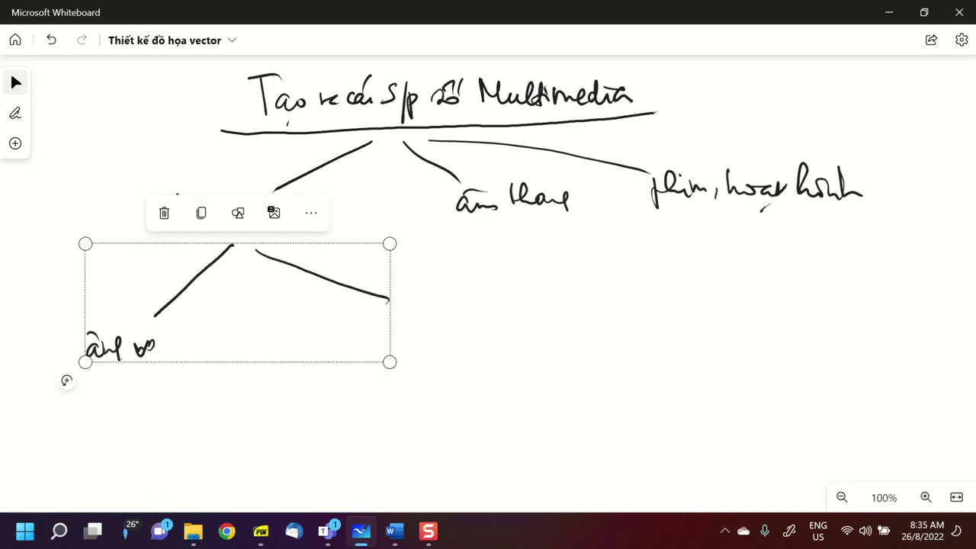
{"action": "left_click", "coordinate": [69, 406]}
Step: Label the sub-branches 'ảnh vector' and 'ảnh bitmap'
{"action": "left_click_drag", "start_coordinate": [162, 345], "coordinate": [164, 355]}
{"action": "mouse_move", "coordinate": [174, 331]}
{"action": "left_mouse_down"}
{"action": "mouse_move", "coordinate": [172, 356]}
{"action": "mouse_move", "coordinate": [177, 344]}
{"action": "left_mouse_up"}
{"action": "left_click_drag", "start_coordinate": [186, 347], "coordinate": [212, 342]}
{"action": "mouse_move", "coordinate": [358, 340]}
{"action": "left_mouse_down"}
{"action": "mouse_move", "coordinate": [365, 329]}
{"action": "mouse_move", "coordinate": [394, 345]}
{"action": "left_mouse_up"}
{"action": "mouse_move", "coordinate": [356, 319]}
{"action": "left_mouse_down"}
{"action": "mouse_move", "coordinate": [416, 316]}
{"action": "mouse_move", "coordinate": [418, 349]}
{"action": "mouse_move", "coordinate": [445, 332]}
{"action": "left_mouse_up"}
{"action": "left_click_drag", "start_coordinate": [435, 323], "coordinate": [459, 319]}
{"action": "mouse_move", "coordinate": [472, 327]}
{"action": "left_mouse_down"}
{"action": "mouse_move", "coordinate": [491, 320]}
{"action": "mouse_move", "coordinate": [503, 353]}
{"action": "mouse_move", "coordinate": [509, 327]}
{"action": "left_mouse_up"}
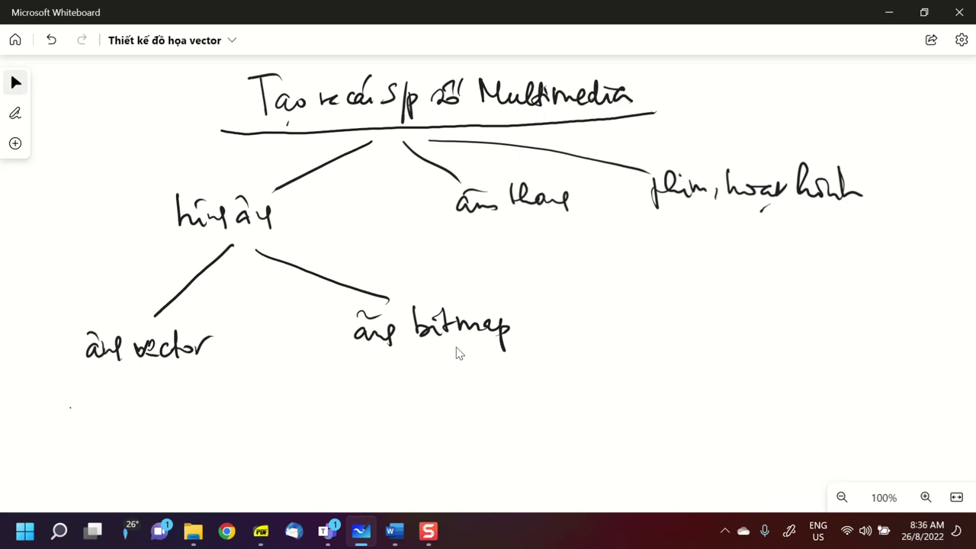
{"action": "left_click_drag", "start_coordinate": [556, 436], "coordinate": [578, 357]}
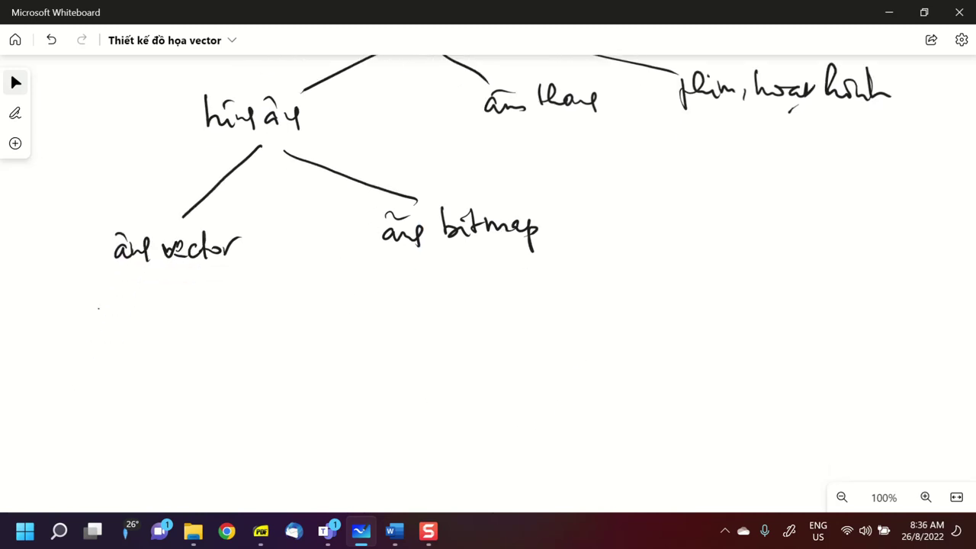
Step: Draw two branches under 'ảnh bitmap' and label the left one 'vẽ hình (paint)'
{"action": "left_click_drag", "start_coordinate": [466, 251], "coordinate": [418, 329]}
{"action": "left_click_drag", "start_coordinate": [487, 254], "coordinate": [600, 326]}
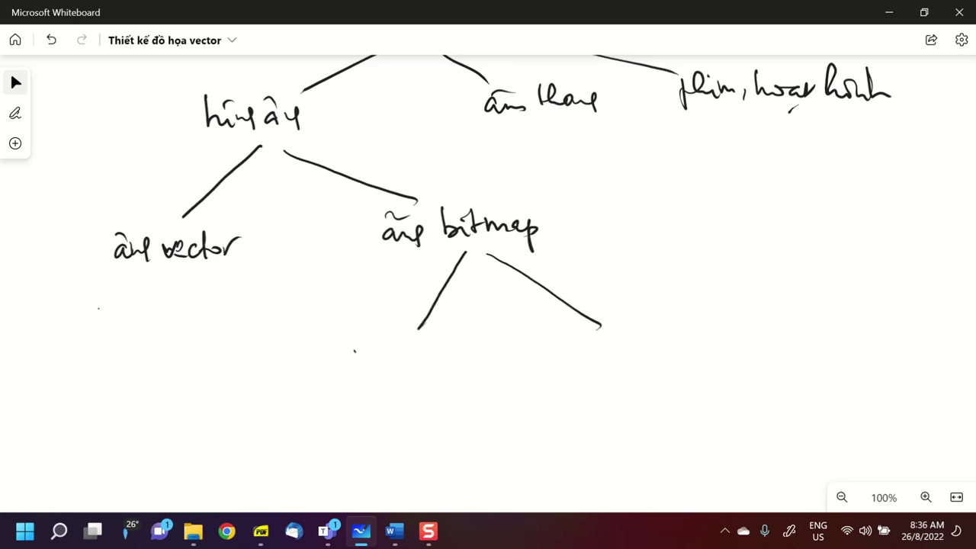
{"action": "mouse_move", "coordinate": [354, 348]}
{"action": "left_mouse_down"}
{"action": "mouse_move", "coordinate": [392, 362]}
{"action": "mouse_move", "coordinate": [385, 345]}
{"action": "left_mouse_up"}
{"action": "mouse_move", "coordinate": [384, 330]}
{"action": "left_mouse_down"}
{"action": "mouse_move", "coordinate": [402, 362]}
{"action": "mouse_move", "coordinate": [421, 363]}
{"action": "left_mouse_up"}
{"action": "mouse_move", "coordinate": [425, 352]}
{"action": "left_mouse_down"}
{"action": "mouse_move", "coordinate": [428, 363]}
{"action": "mouse_move", "coordinate": [425, 338]}
{"action": "mouse_move", "coordinate": [453, 344]}
{"action": "mouse_move", "coordinate": [456, 364]}
{"action": "left_mouse_up"}
{"action": "left_click_drag", "start_coordinate": [358, 383], "coordinate": [353, 420]}
{"action": "mouse_move", "coordinate": [364, 390]}
{"action": "left_mouse_down"}
{"action": "mouse_move", "coordinate": [366, 418]}
{"action": "mouse_move", "coordinate": [372, 404]}
{"action": "mouse_move", "coordinate": [389, 404]}
{"action": "left_mouse_up"}
{"action": "mouse_move", "coordinate": [393, 392]}
{"action": "left_mouse_down"}
{"action": "mouse_move", "coordinate": [397, 402]}
{"action": "mouse_move", "coordinate": [425, 402]}
{"action": "left_mouse_up"}
{"action": "mouse_move", "coordinate": [416, 392]}
{"action": "left_mouse_down"}
{"action": "mouse_move", "coordinate": [431, 391]}
{"action": "mouse_move", "coordinate": [439, 413]}
{"action": "left_mouse_up"}
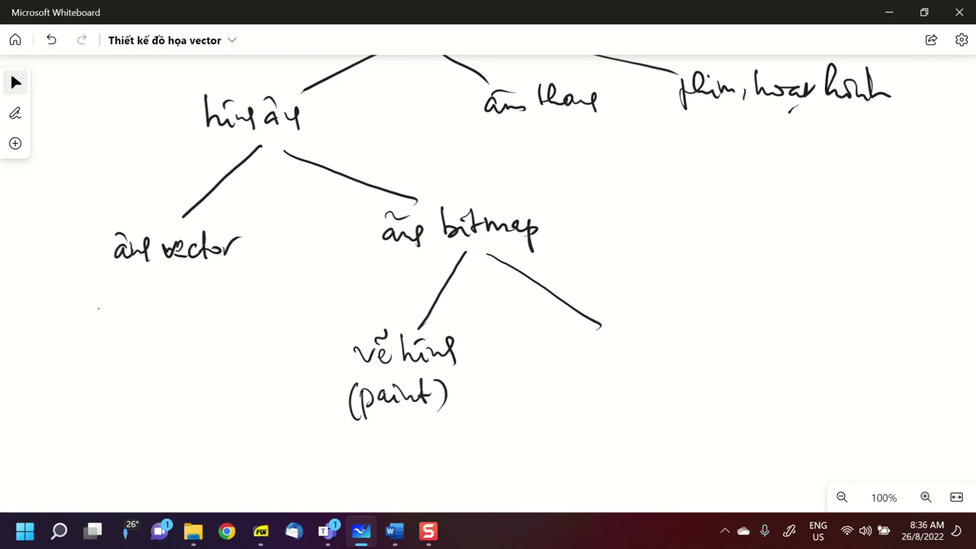
Step: Label the right bitmap branch 'xử lý ảnh'
{"action": "mouse_move", "coordinate": [558, 340]}
{"action": "left_mouse_down"}
{"action": "mouse_move", "coordinate": [574, 356]}
{"action": "mouse_move", "coordinate": [563, 357]}
{"action": "left_mouse_up"}
{"action": "mouse_move", "coordinate": [576, 344]}
{"action": "left_mouse_down"}
{"action": "mouse_move", "coordinate": [589, 354]}
{"action": "mouse_move", "coordinate": [578, 340]}
{"action": "left_mouse_up"}
{"action": "left_click_drag", "start_coordinate": [611, 320], "coordinate": [615, 355]}
{"action": "left_click_drag", "start_coordinate": [616, 340], "coordinate": [624, 361]}
{"action": "mouse_move", "coordinate": [631, 322]}
{"action": "left_mouse_down"}
{"action": "mouse_move", "coordinate": [629, 331]}
{"action": "mouse_move", "coordinate": [657, 356]}
{"action": "mouse_move", "coordinate": [648, 343]}
{"action": "mouse_move", "coordinate": [677, 349]}
{"action": "left_mouse_up"}
{"action": "left_click_drag", "start_coordinate": [674, 322], "coordinate": [692, 352]}
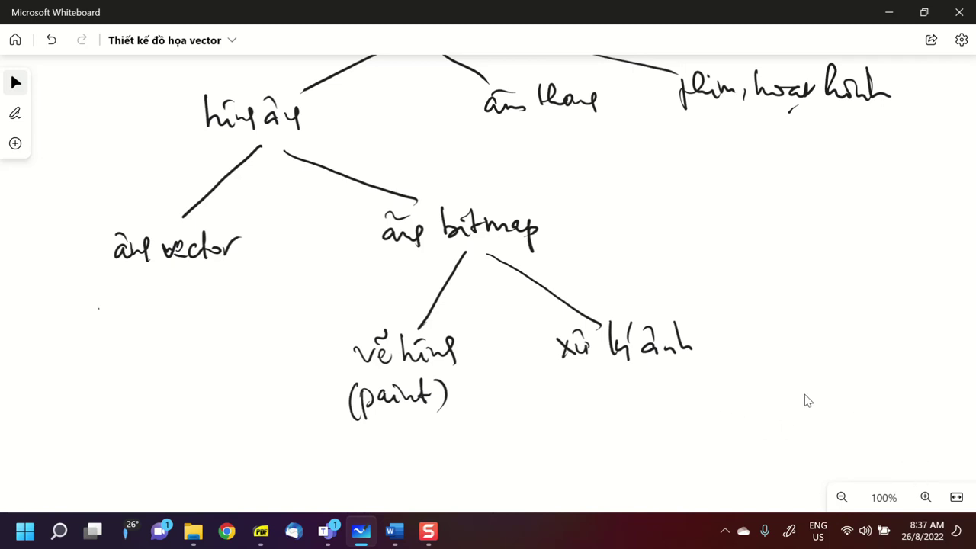
Step: Write a dashed list of 'Photoshop' and 'GIMP' beneath 'xử lý ảnh'
{"action": "scroll", "coordinate": [826, 414], "scroll_direction": "down", "scroll_amount": 3}
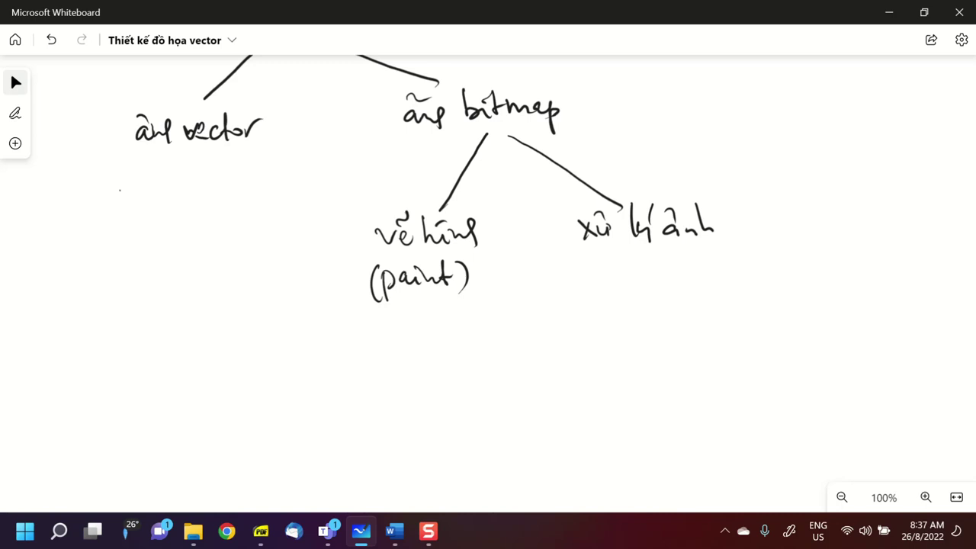
{"action": "mouse_move", "coordinate": [604, 266]}
{"action": "left_mouse_down"}
{"action": "mouse_move", "coordinate": [607, 293]}
{"action": "mouse_move", "coordinate": [619, 272]}
{"action": "mouse_move", "coordinate": [626, 291]}
{"action": "mouse_move", "coordinate": [691, 283]}
{"action": "left_mouse_up"}
{"action": "left_click_drag", "start_coordinate": [696, 273], "coordinate": [714, 279]}
{"action": "left_click_drag", "start_coordinate": [578, 293], "coordinate": [592, 292]}
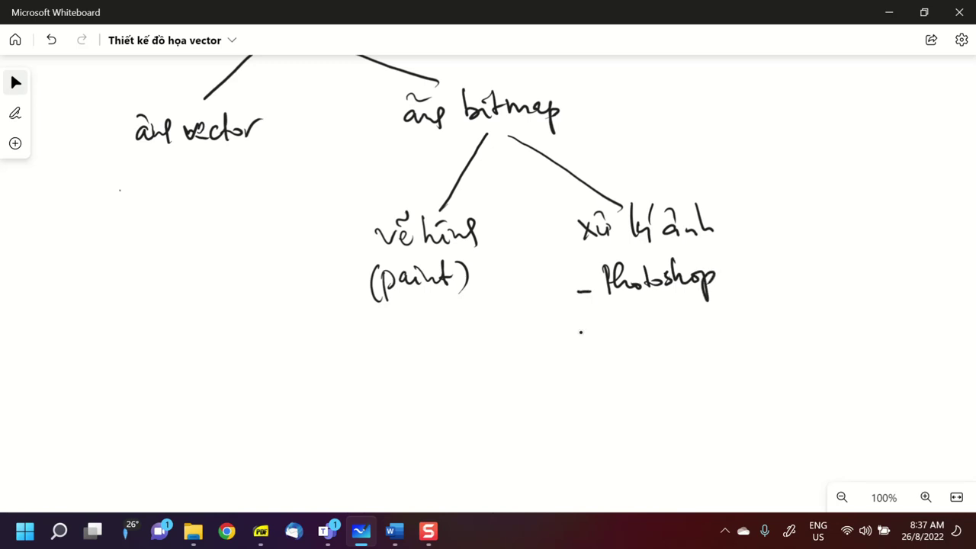
{"action": "left_click_drag", "start_coordinate": [569, 341], "coordinate": [677, 334]}
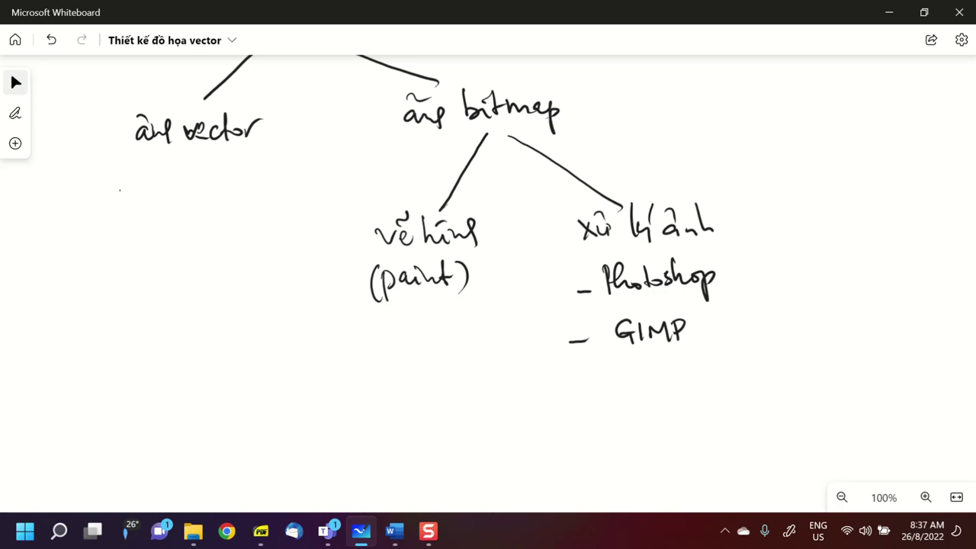
Step: Draw a line down from 'ảnh vector', write 'Inkscape' and enclose it in a box
{"action": "left_click", "coordinate": [187, 163]}
{"action": "left_click_drag", "start_coordinate": [186, 160], "coordinate": [190, 196]}
{"action": "mouse_move", "coordinate": [146, 228]}
{"action": "left_mouse_down"}
{"action": "mouse_move", "coordinate": [144, 251]}
{"action": "mouse_move", "coordinate": [150, 224]}
{"action": "left_mouse_up"}
{"action": "left_click_drag", "start_coordinate": [138, 259], "coordinate": [156, 257]}
{"action": "mouse_move", "coordinate": [152, 256]}
{"action": "left_mouse_down"}
{"action": "mouse_move", "coordinate": [160, 242]}
{"action": "mouse_move", "coordinate": [167, 256]}
{"action": "left_mouse_up"}
{"action": "mouse_move", "coordinate": [168, 234]}
{"action": "left_mouse_down"}
{"action": "mouse_move", "coordinate": [186, 255]}
{"action": "mouse_move", "coordinate": [207, 242]}
{"action": "mouse_move", "coordinate": [218, 269]}
{"action": "mouse_move", "coordinate": [239, 250]}
{"action": "left_mouse_up"}
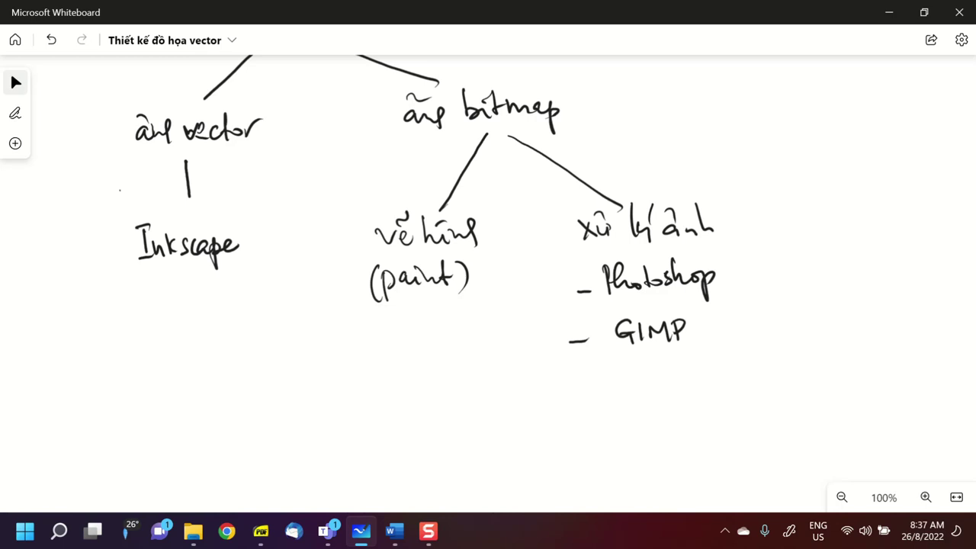
{"action": "mouse_move", "coordinate": [129, 280]}
{"action": "left_mouse_down"}
{"action": "mouse_move", "coordinate": [122, 218]}
{"action": "mouse_move", "coordinate": [216, 218]}
{"action": "mouse_move", "coordinate": [266, 242]}
{"action": "mouse_move", "coordinate": [267, 276]}
{"action": "left_mouse_up"}
{"action": "left_click_drag", "start_coordinate": [135, 285], "coordinate": [268, 276]}
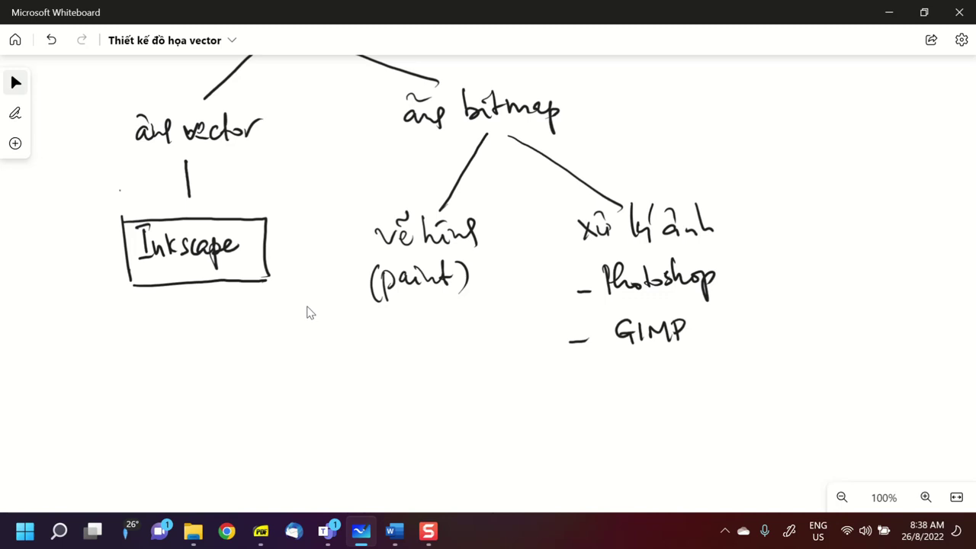
Step: Scroll up until the 'Tạo ra các SP số Multimedia' heading is visible again
{"action": "scroll", "coordinate": [307, 311], "scroll_direction": "up", "scroll_amount": 5}
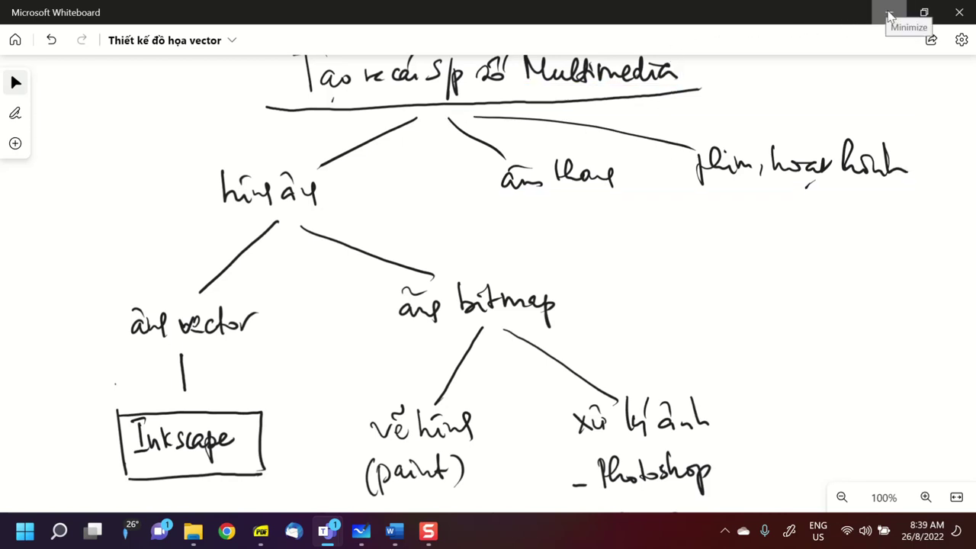
Step: Minimize the whiteboard and maximize the Teams meeting window showing the shared Inkscape screen
{"action": "left_click", "coordinate": [889, 16]}
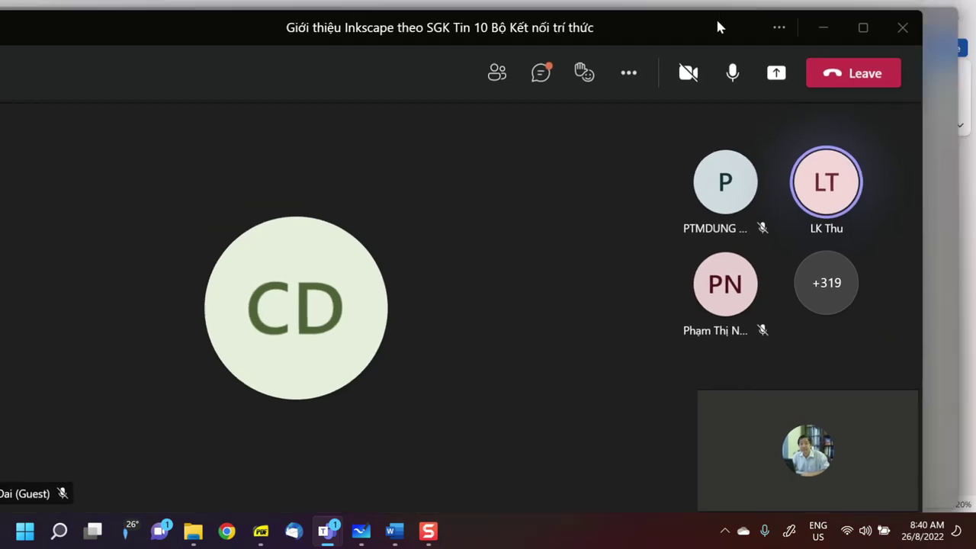
{"action": "left_click", "coordinate": [907, 48]}
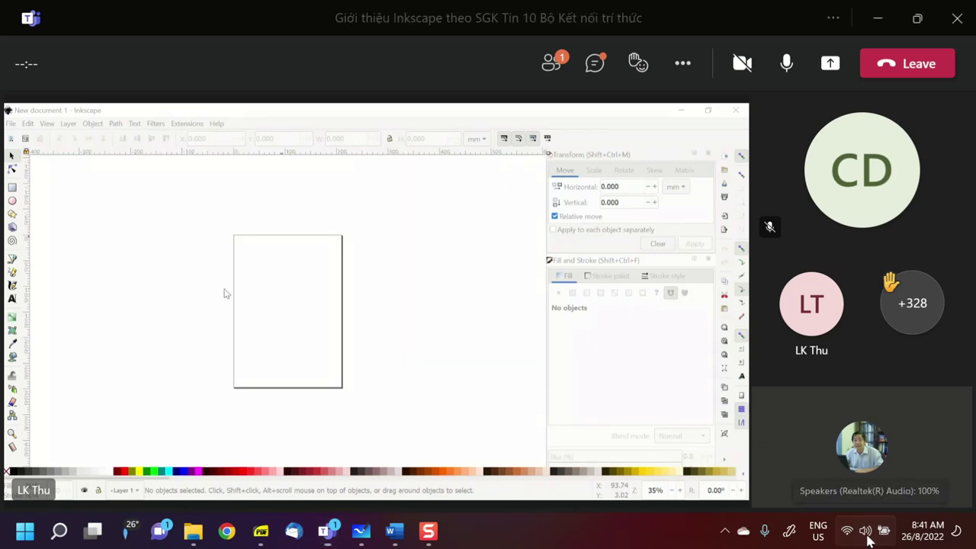
{"action": "left_click", "coordinate": [867, 534]}
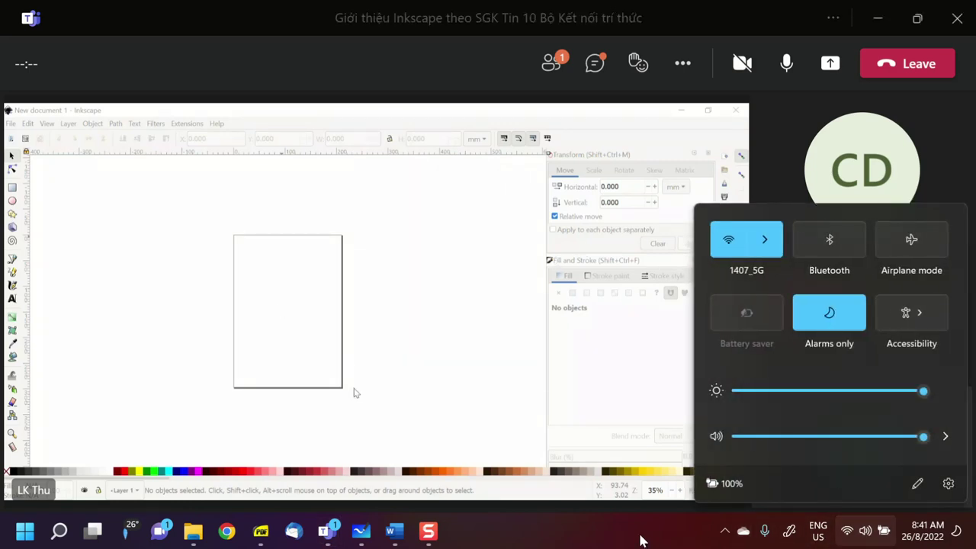
{"action": "left_click", "coordinate": [641, 537]}
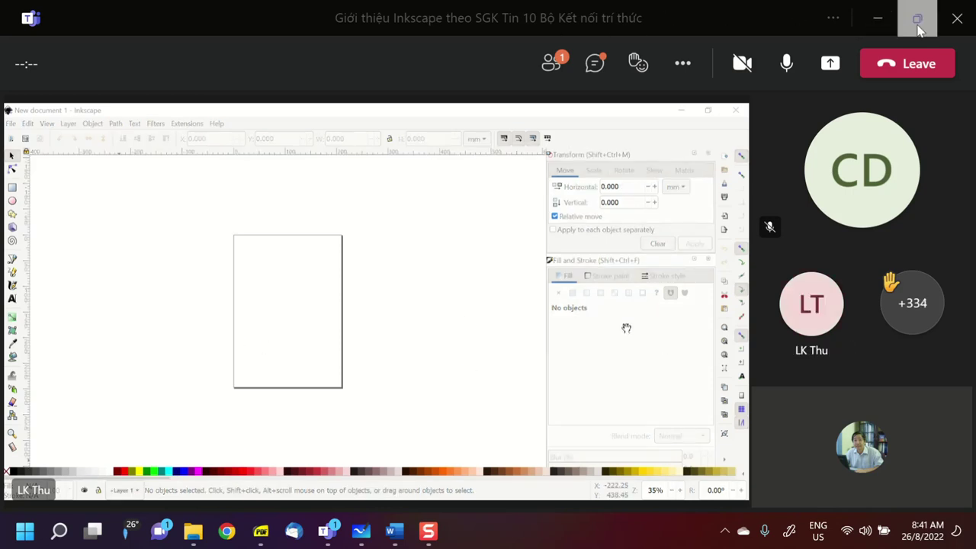
{"action": "mouse_move", "coordinate": [918, 25]}
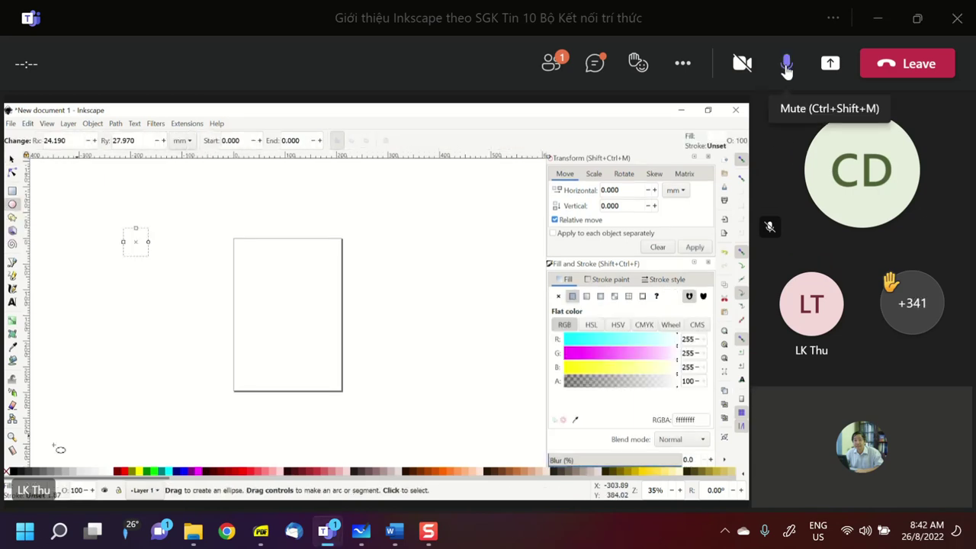
Step: Mute the microphone, then draw three olive ellipses: a large one, one at left, one at right
{"action": "left_click", "coordinate": [787, 65]}
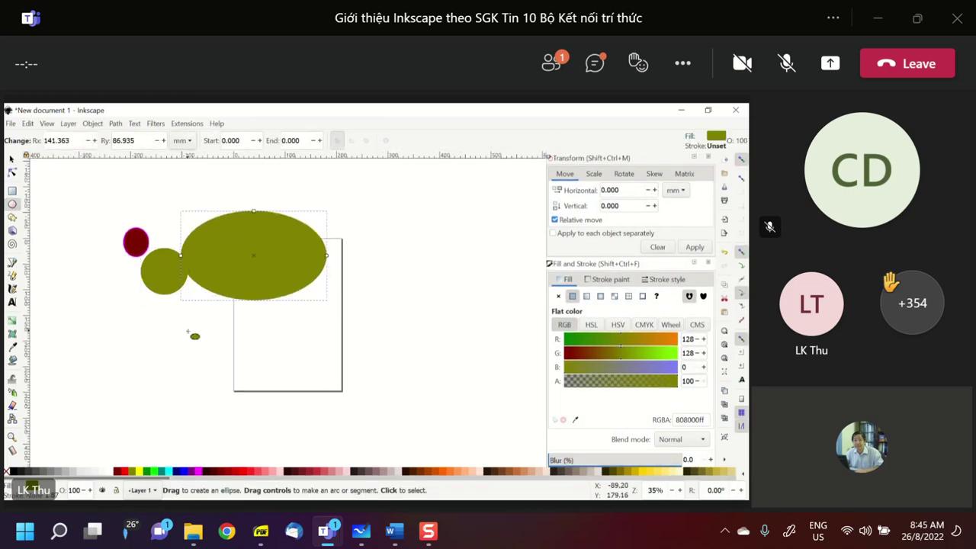
{"action": "left_click_drag", "start_coordinate": [188, 331], "coordinate": [272, 409]}
{"action": "mouse_move", "coordinate": [106, 310]}
{"action": "left_mouse_down"}
{"action": "mouse_move", "coordinate": [141, 349]}
{"action": "mouse_move", "coordinate": [186, 359]}
{"action": "left_mouse_up"}
{"action": "left_click_drag", "start_coordinate": [385, 293], "coordinate": [445, 342]}
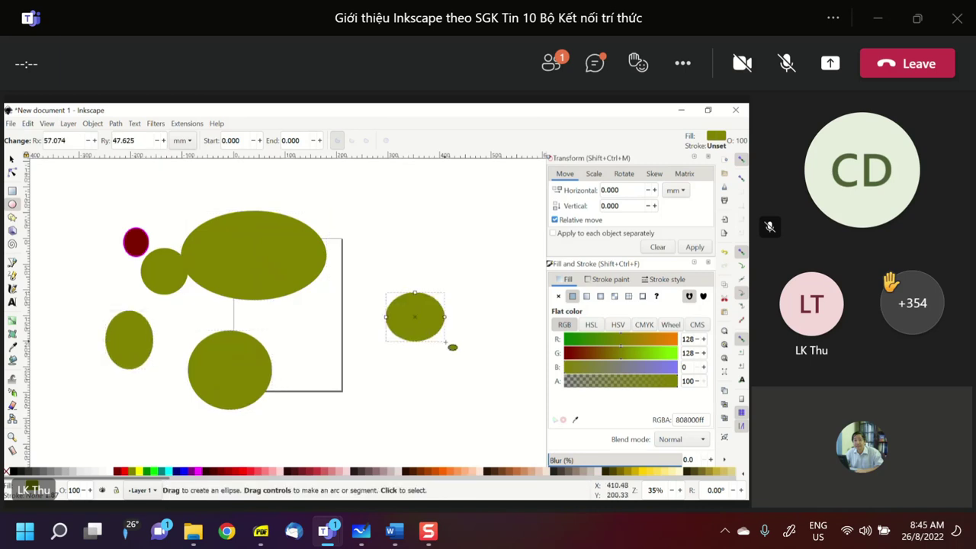
{"action": "left_click", "coordinate": [11, 158]}
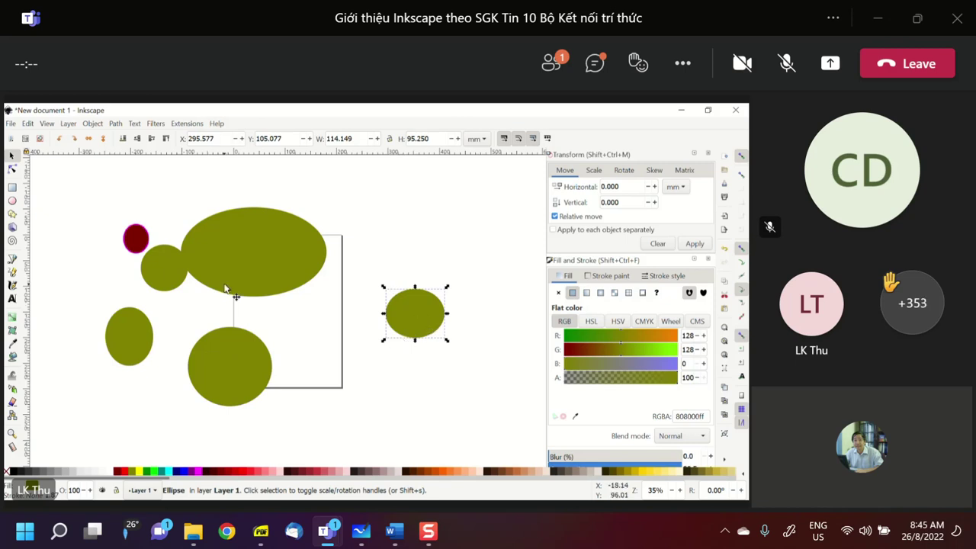
{"action": "left_click", "coordinate": [245, 256], "text": "shift"}
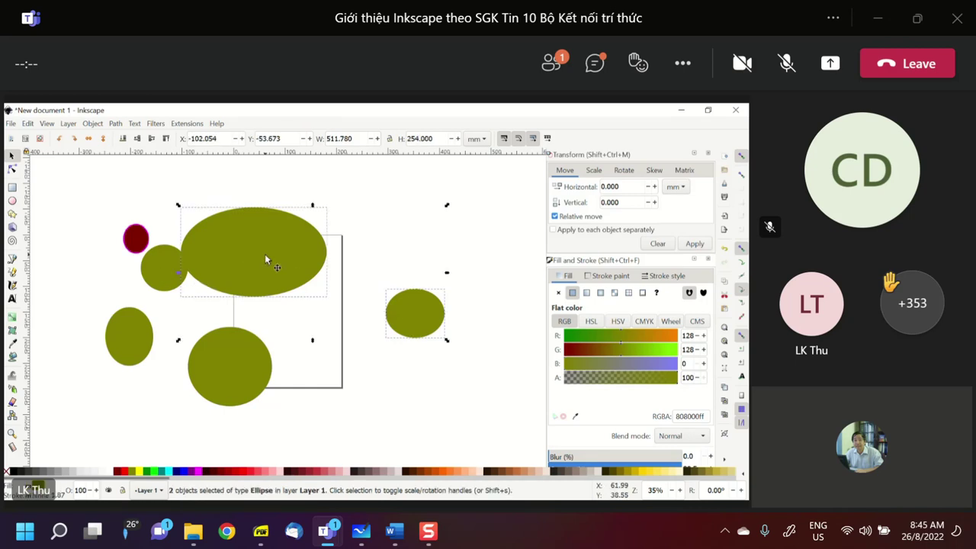
{"action": "left_click", "coordinate": [157, 267], "text": "shift"}
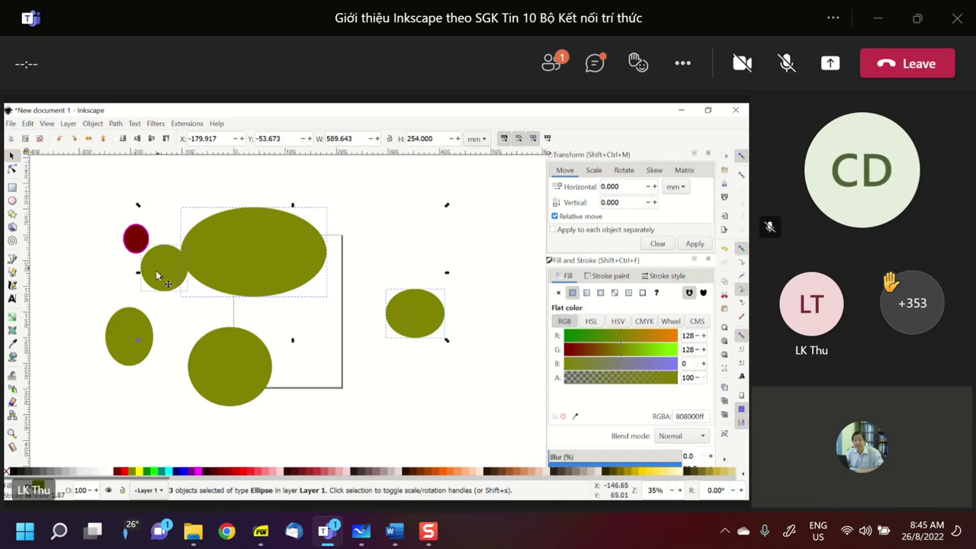
{"action": "left_click", "coordinate": [124, 340], "text": "shift"}
{"action": "left_click", "coordinate": [244, 359], "text": "shift"}
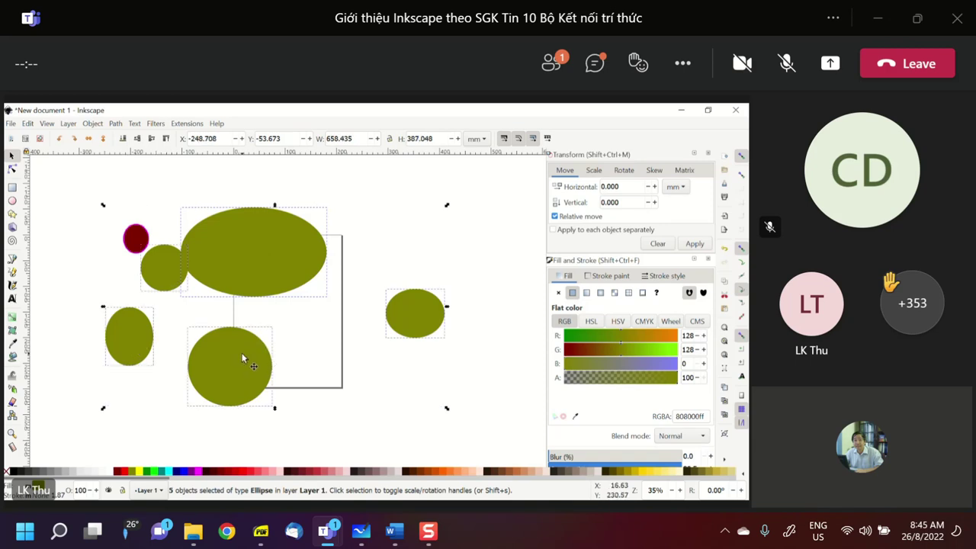
{"action": "left_click", "coordinate": [395, 388]}
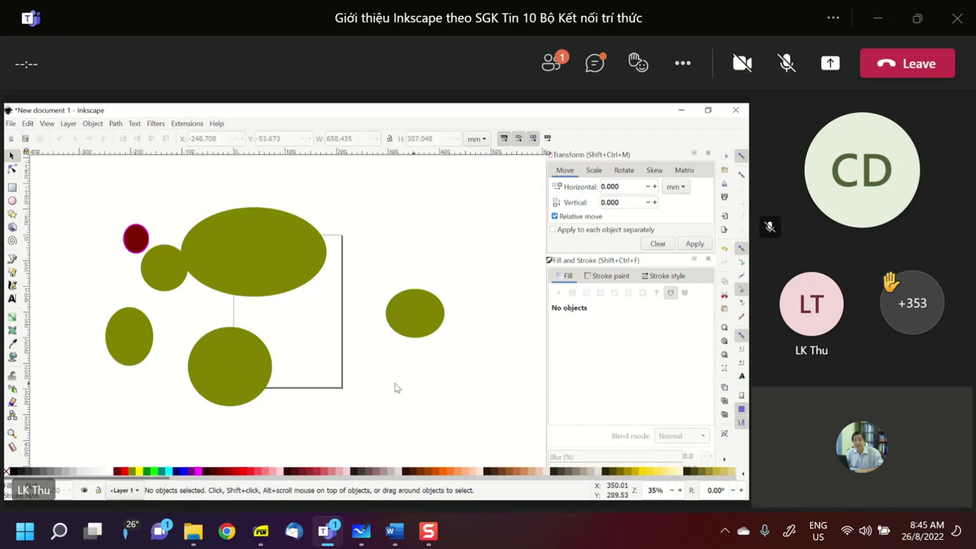
Step: Rubber-band select the left ellipse and the bottom circle together at the lower left
{"action": "left_click_drag", "start_coordinate": [326, 436], "coordinate": [71, 295]}
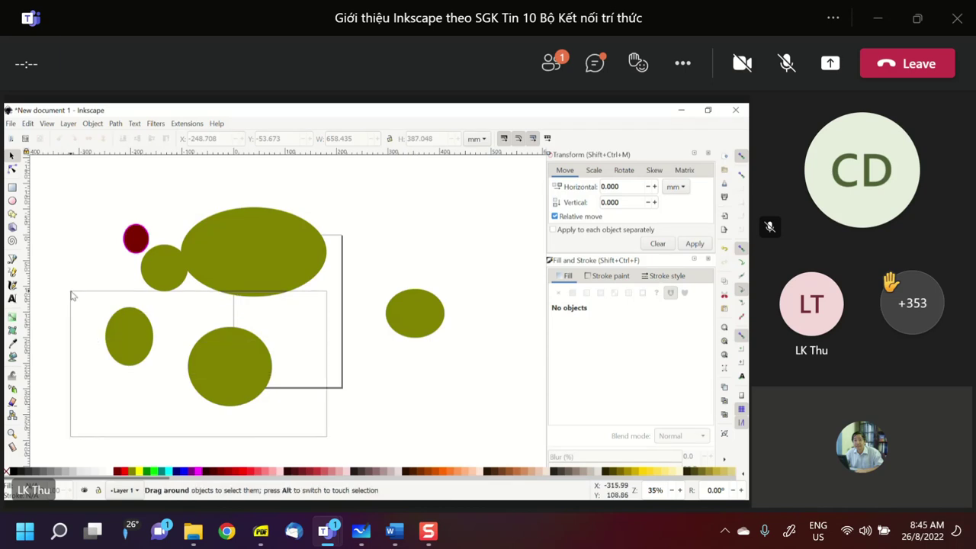
{"action": "left_click_drag", "start_coordinate": [71, 295], "coordinate": [71, 268]}
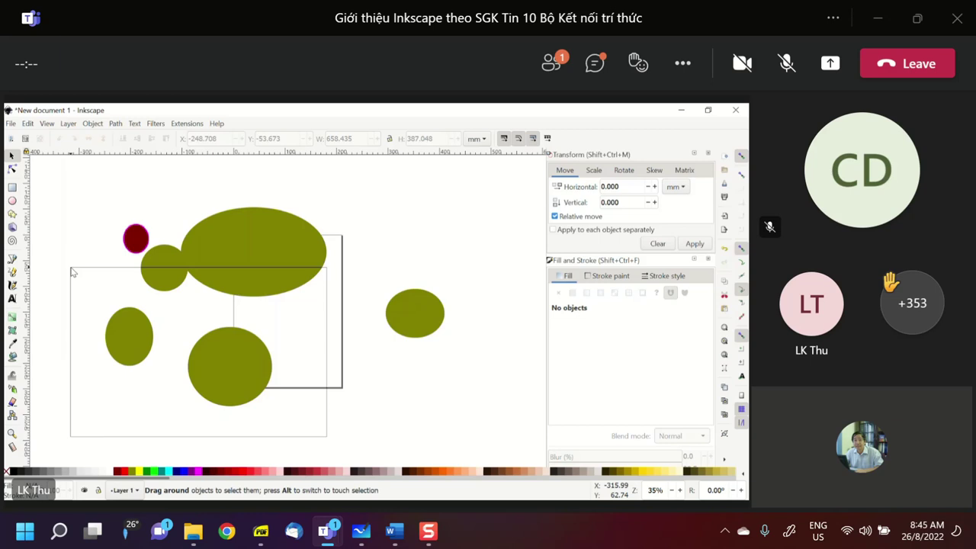
{"action": "left_click_drag", "start_coordinate": [72, 272], "coordinate": [71, 267]}
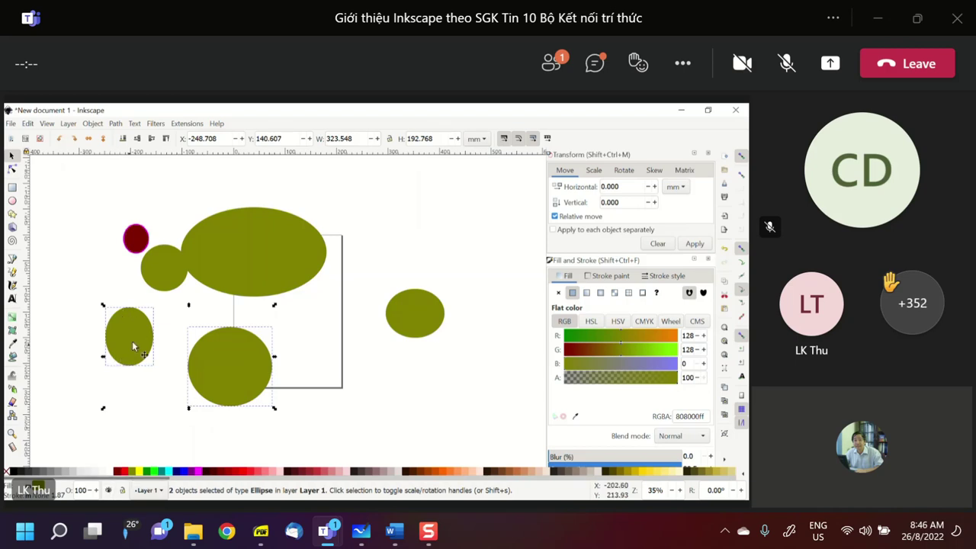
{"action": "left_click", "coordinate": [124, 472], "text": "shift"}
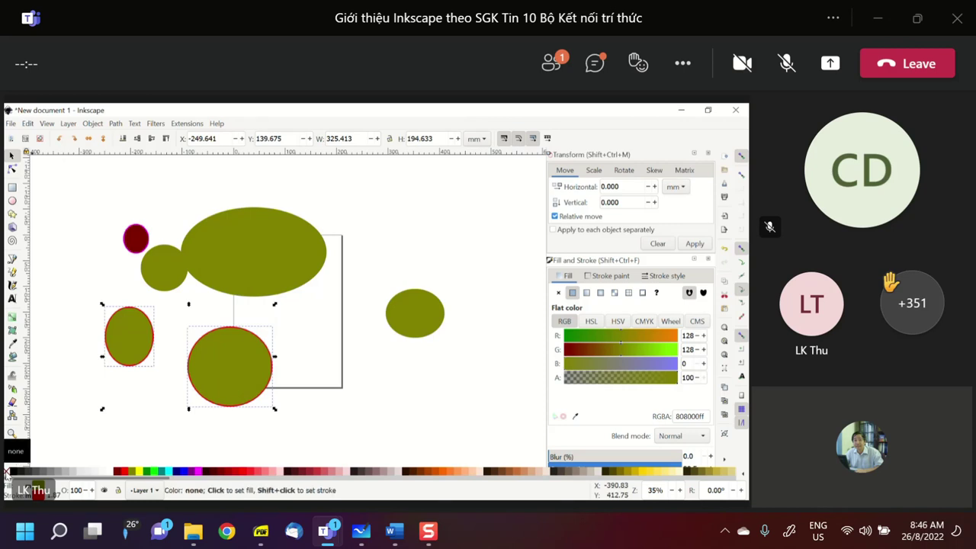
{"action": "left_click", "coordinate": [6, 471], "text": "shift"}
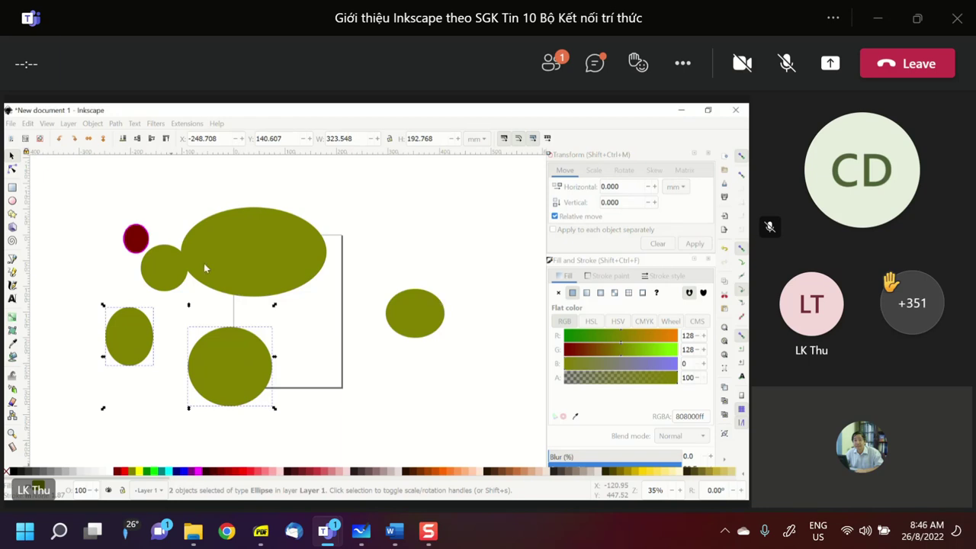
{"action": "left_click", "coordinate": [124, 313]}
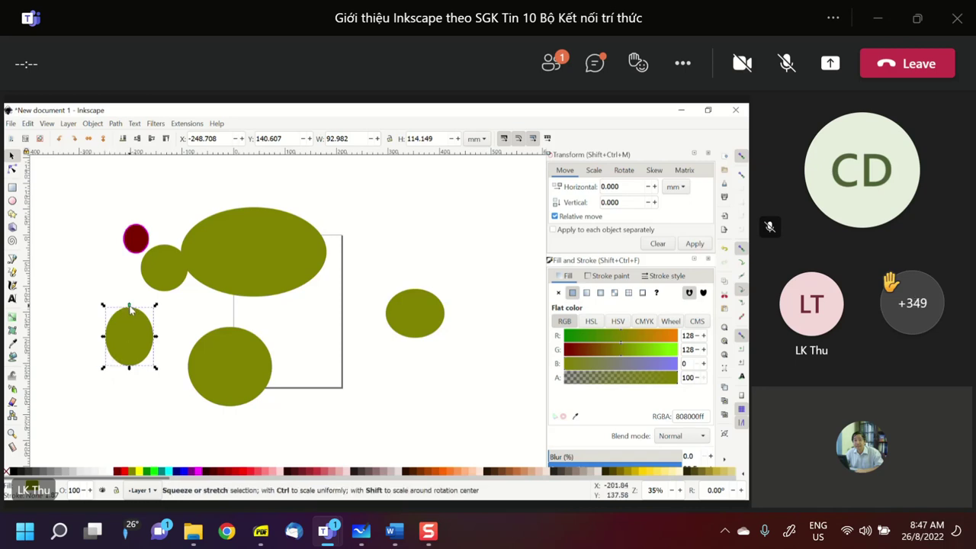
Step: Stretch and reshape the left olive ellipse into a tall, narrow shape
{"action": "left_click_drag", "start_coordinate": [129, 307], "coordinate": [130, 272]}
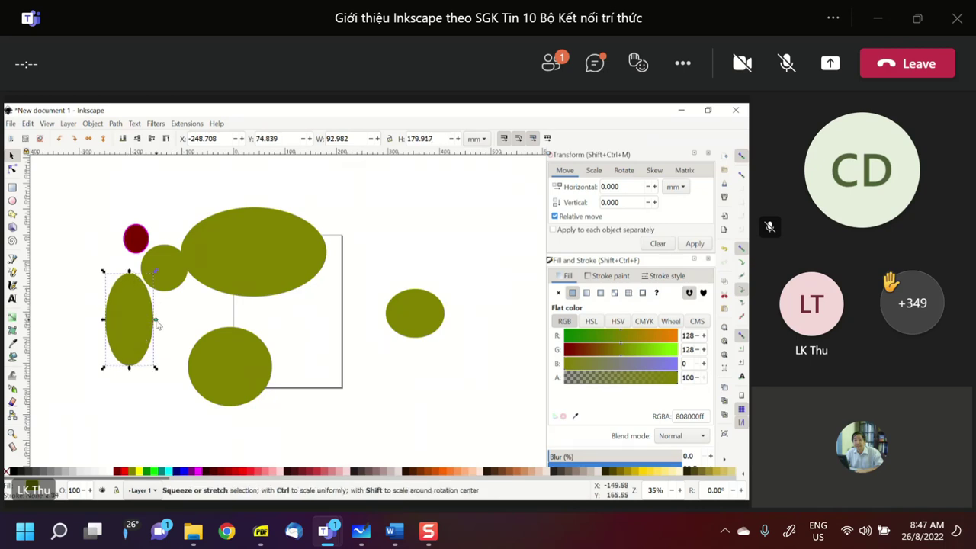
{"action": "left_click_drag", "start_coordinate": [156, 325], "coordinate": [186, 335]}
{"action": "left_click_drag", "start_coordinate": [104, 323], "coordinate": [71, 320]}
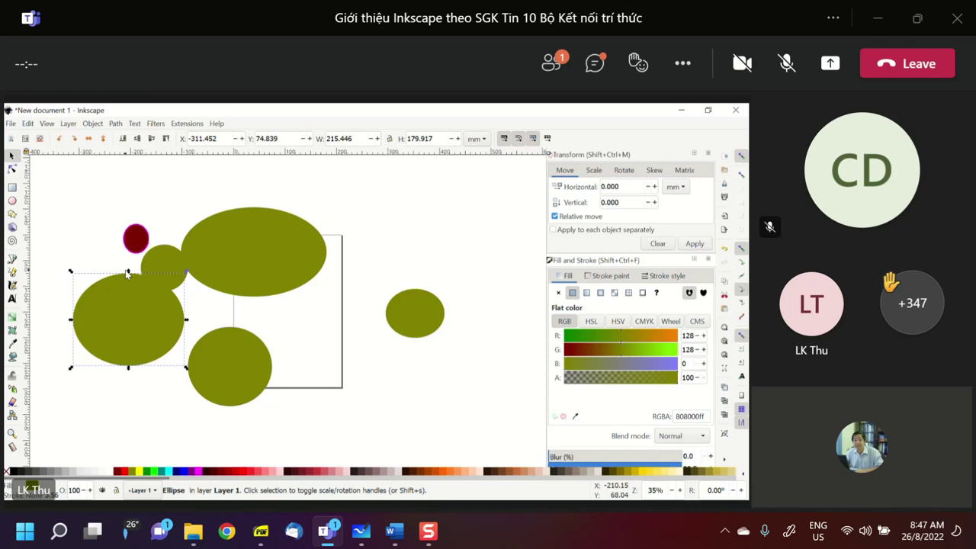
{"action": "left_click_drag", "start_coordinate": [128, 272], "coordinate": [128, 227]}
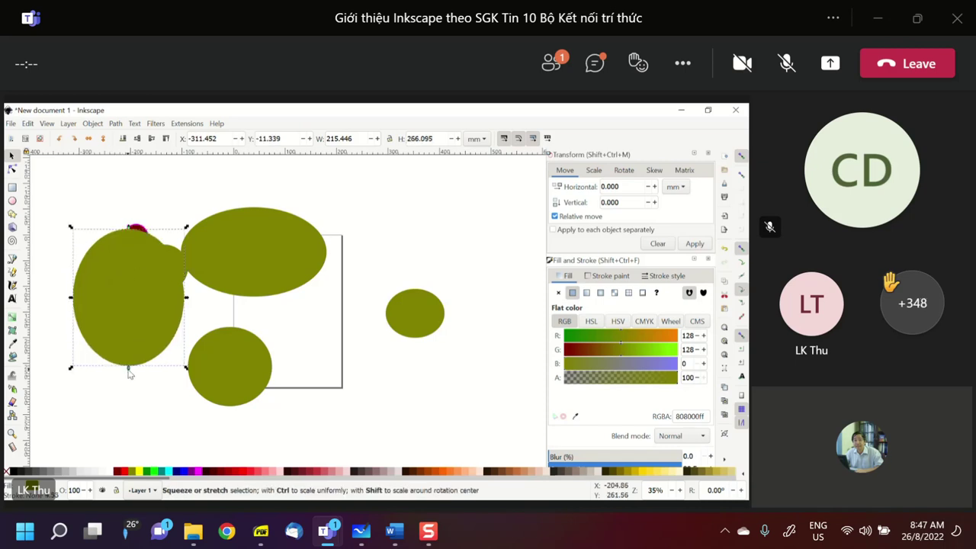
{"action": "left_click_drag", "start_coordinate": [129, 372], "coordinate": [133, 401]}
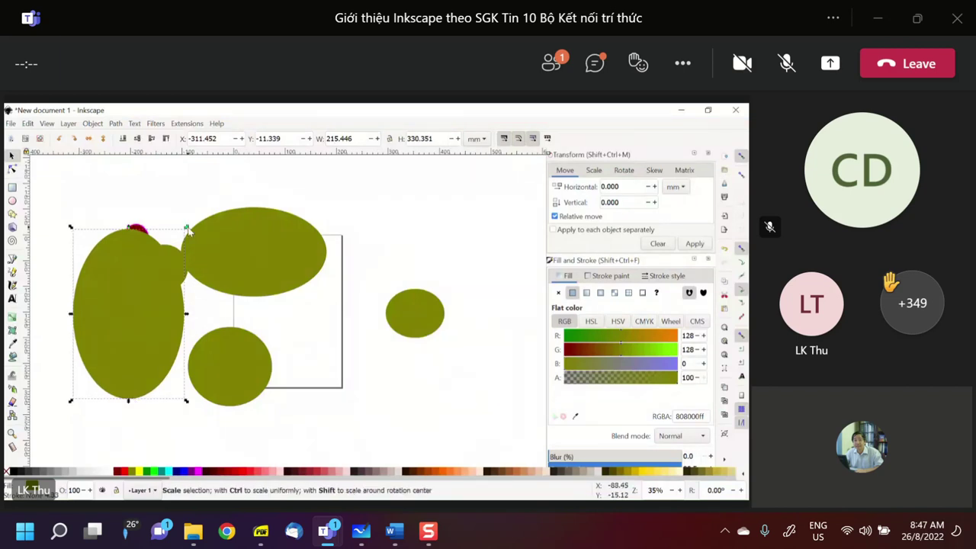
{"action": "left_click_drag", "start_coordinate": [187, 229], "coordinate": [106, 315]}
Step: Shrink the small olive circle uniformly with Ctrl held, then select the tall left ellipse
{"action": "left_click", "coordinate": [157, 268]}
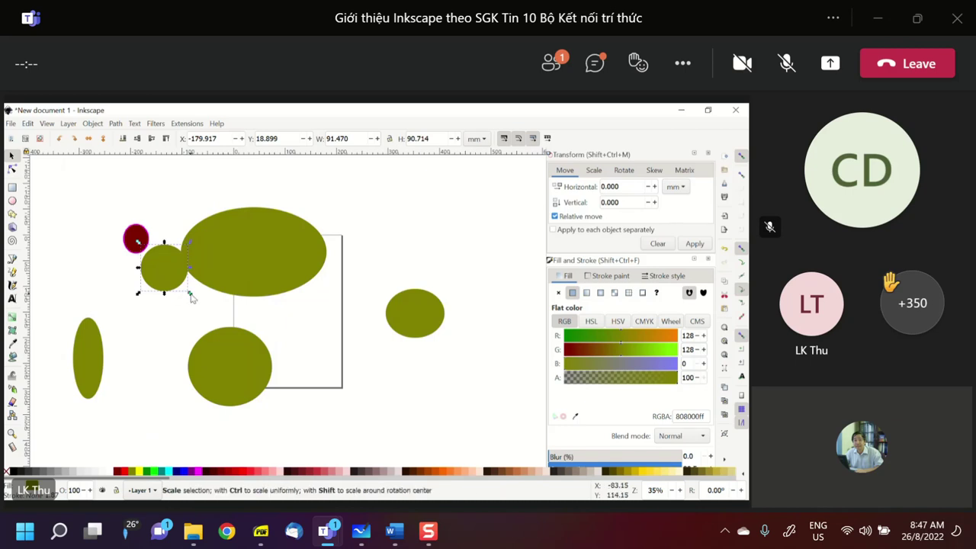
{"action": "key", "text": "ctrl"}
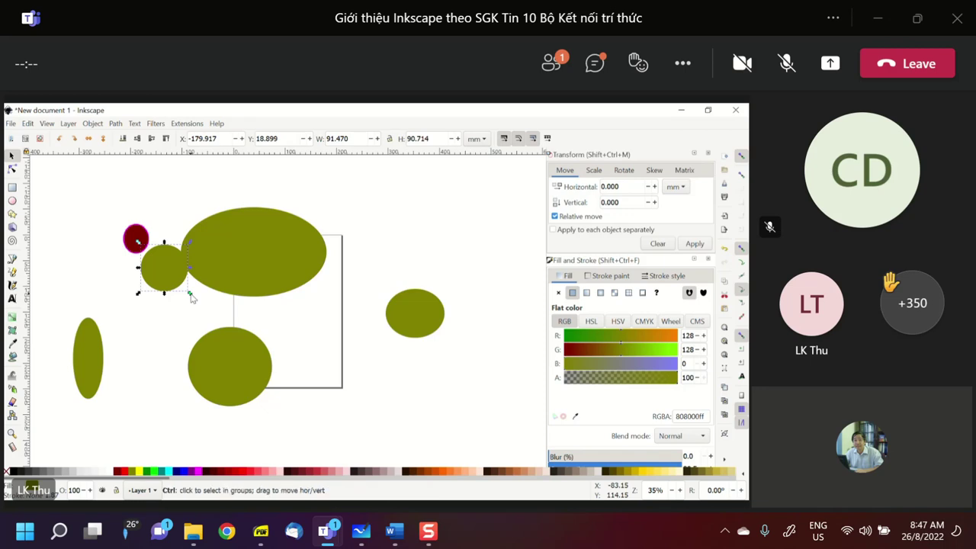
{"action": "mouse_move", "coordinate": [191, 298]}
{"action": "left_mouse_down"}
{"action": "mouse_move", "coordinate": [276, 430]}
{"action": "mouse_move", "coordinate": [182, 306]}
{"action": "left_mouse_up"}
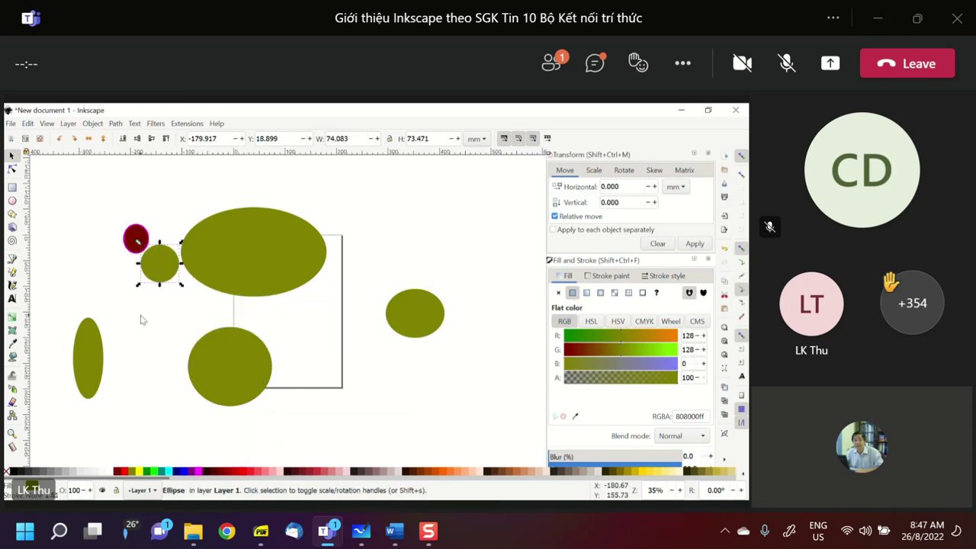
{"action": "left_click", "coordinate": [99, 345]}
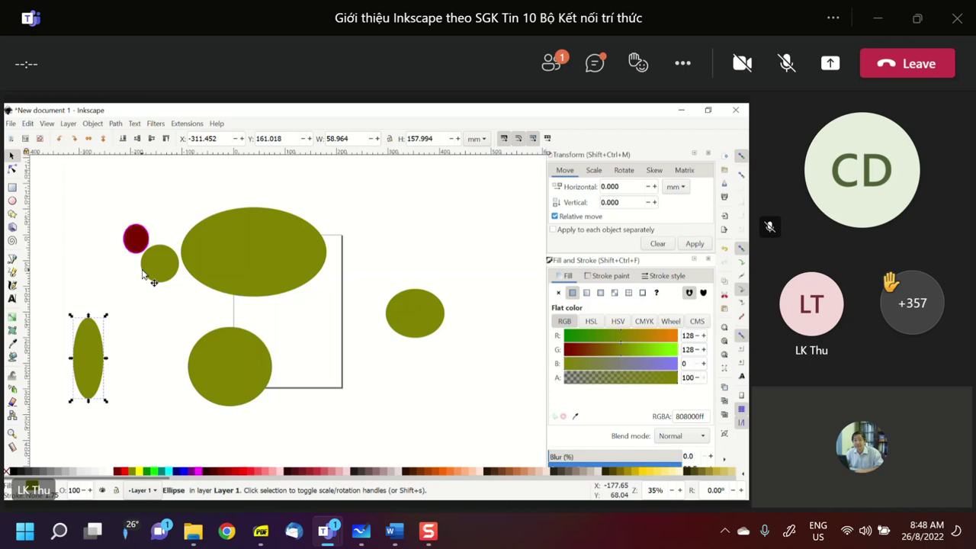
{"action": "left_click", "coordinate": [11, 201]}
Step: Draw olive ellipses at the lower right and upper right, then select the tall left ellipse
{"action": "mouse_move", "coordinate": [415, 396]}
{"action": "left_mouse_down"}
{"action": "mouse_move", "coordinate": [402, 387]}
{"action": "mouse_move", "coordinate": [478, 438]}
{"action": "left_mouse_up"}
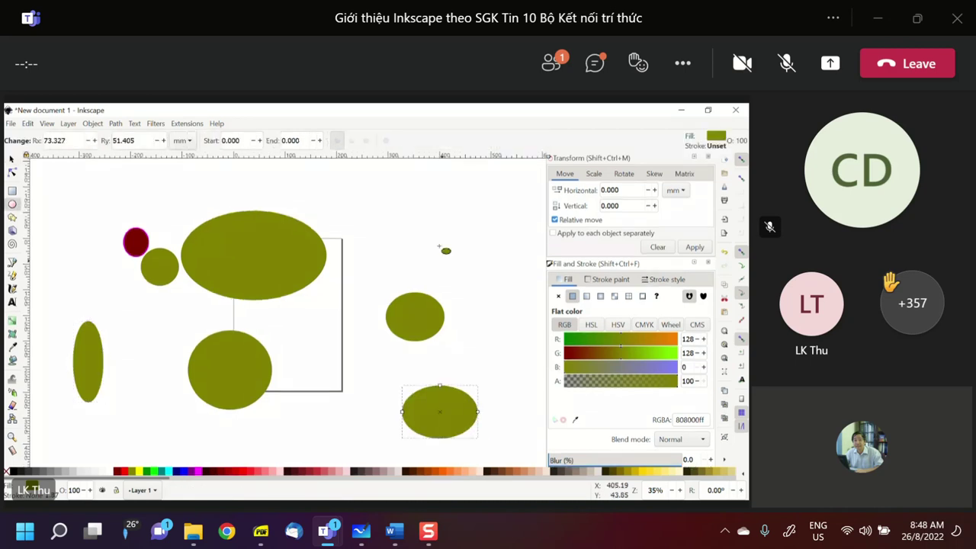
{"action": "left_click_drag", "start_coordinate": [432, 219], "coordinate": [479, 259]}
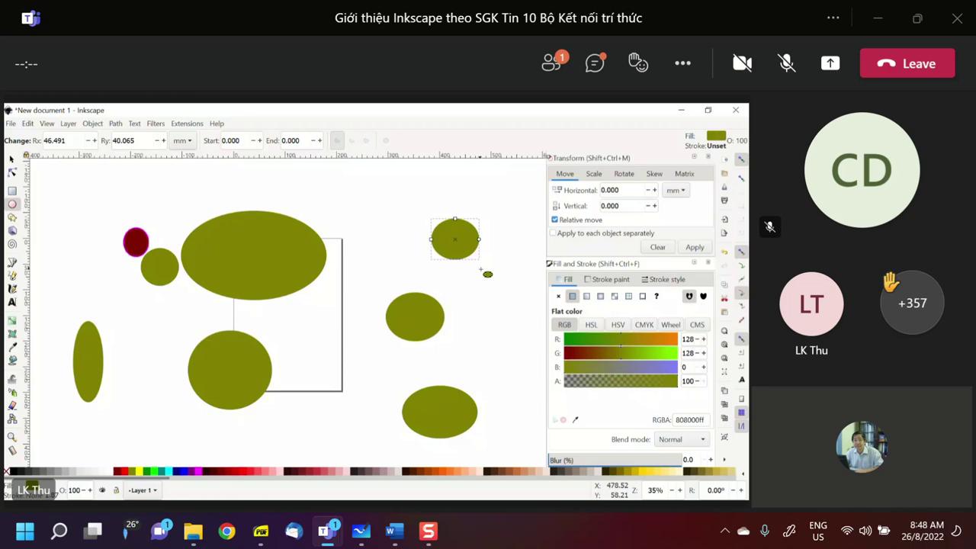
{"action": "key", "text": "s"}
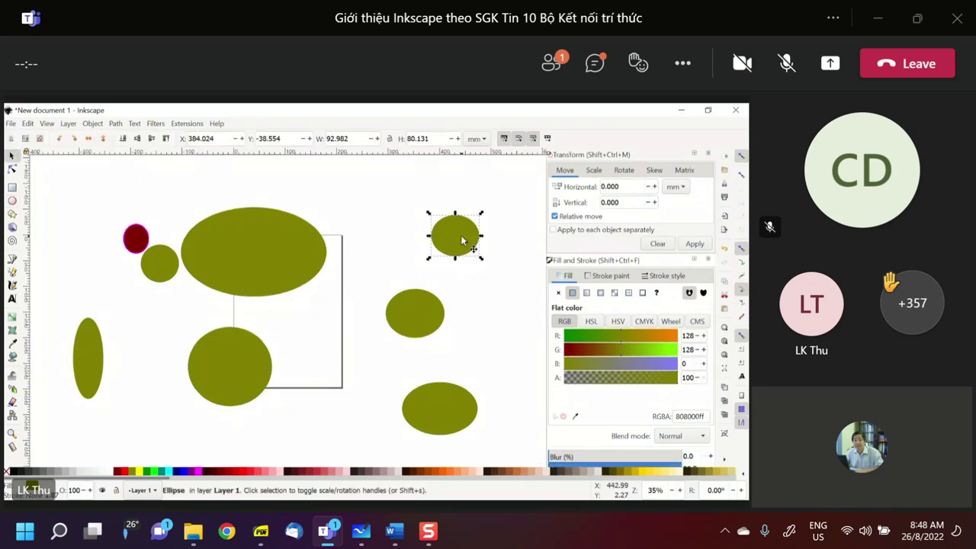
{"action": "left_click", "coordinate": [91, 343]}
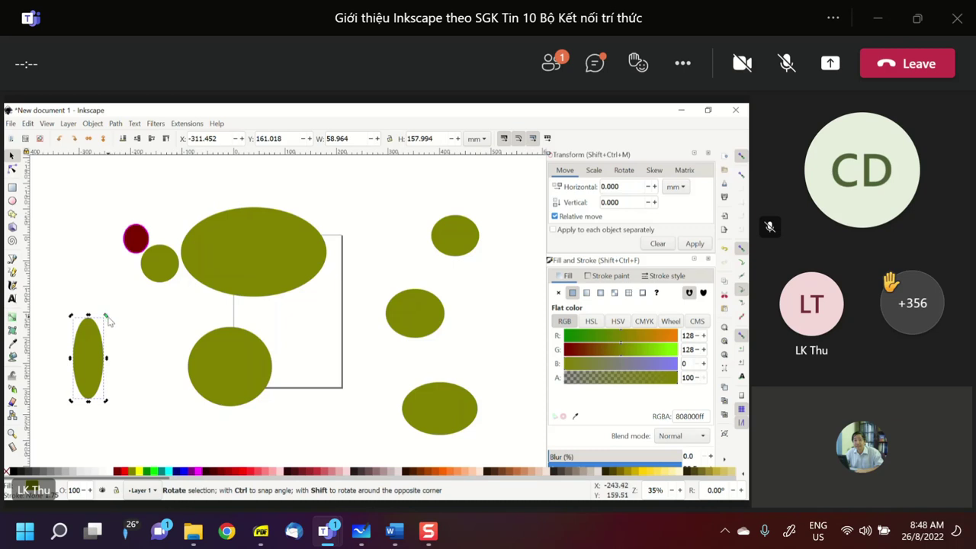
Step: Tilt the tall left ellipse diagonally by moving its pivot below it and rotating around it
{"action": "left_click_drag", "start_coordinate": [107, 319], "coordinate": [71, 404]}
{"action": "left_click_drag", "start_coordinate": [69, 332], "coordinate": [109, 385]}
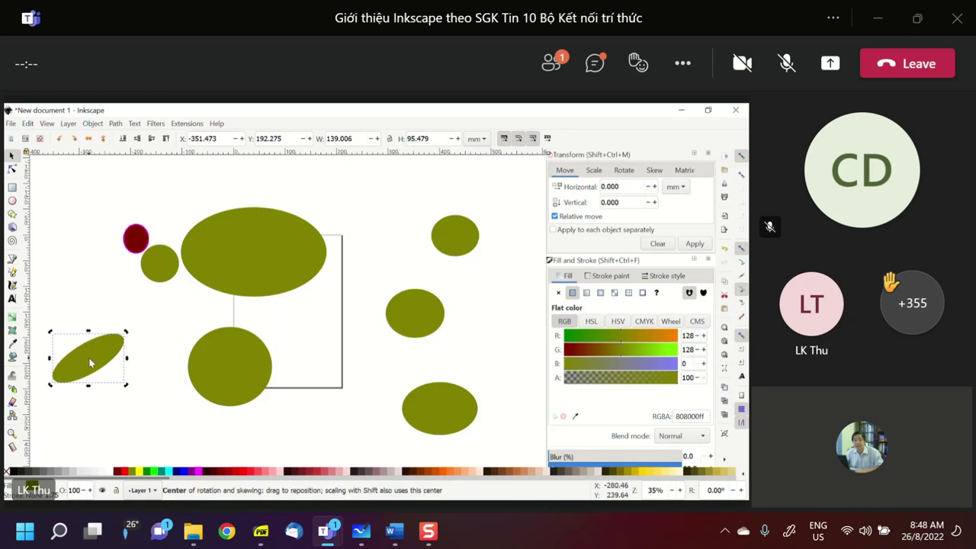
{"action": "left_click_drag", "start_coordinate": [90, 363], "coordinate": [82, 399]}
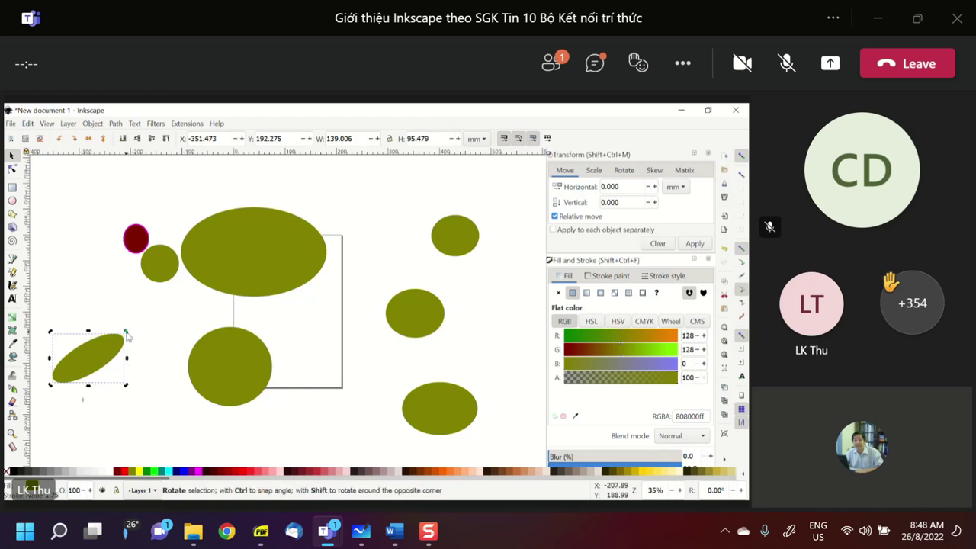
{"action": "left_click_drag", "start_coordinate": [126, 334], "coordinate": [46, 394]}
Step: Shear the tilted ellipse into a long thin diagonal bar and nudge it up and right
{"action": "mouse_move", "coordinate": [107, 330]}
{"action": "left_mouse_down"}
{"action": "mouse_move", "coordinate": [107, 398]}
{"action": "mouse_move", "coordinate": [82, 440]}
{"action": "mouse_move", "coordinate": [118, 383]}
{"action": "mouse_move", "coordinate": [109, 323]}
{"action": "left_mouse_up"}
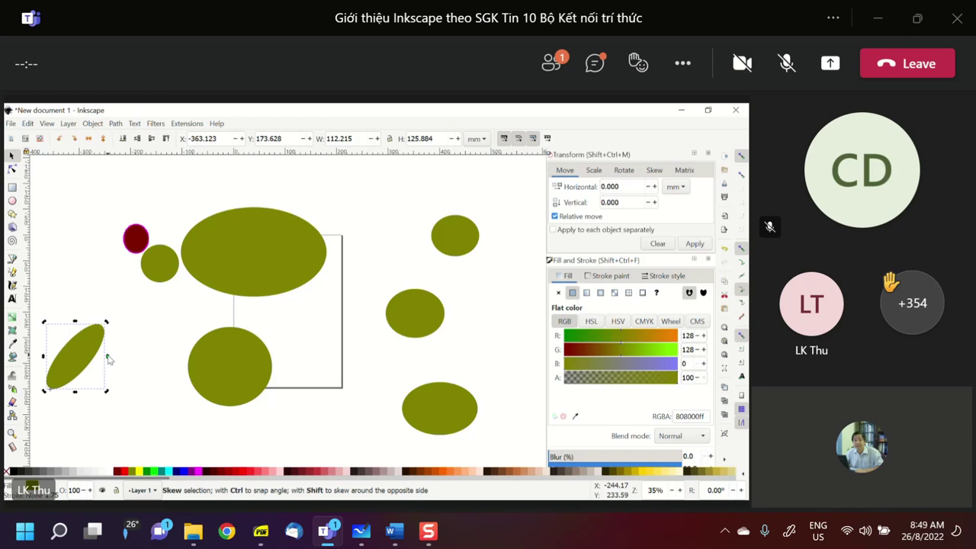
{"action": "mouse_move", "coordinate": [109, 359]}
{"action": "left_mouse_down"}
{"action": "mouse_move", "coordinate": [98, 470]}
{"action": "mouse_move", "coordinate": [106, 301]}
{"action": "mouse_move", "coordinate": [106, 350]}
{"action": "left_mouse_up"}
{"action": "left_click_drag", "start_coordinate": [75, 316], "coordinate": [132, 320]}
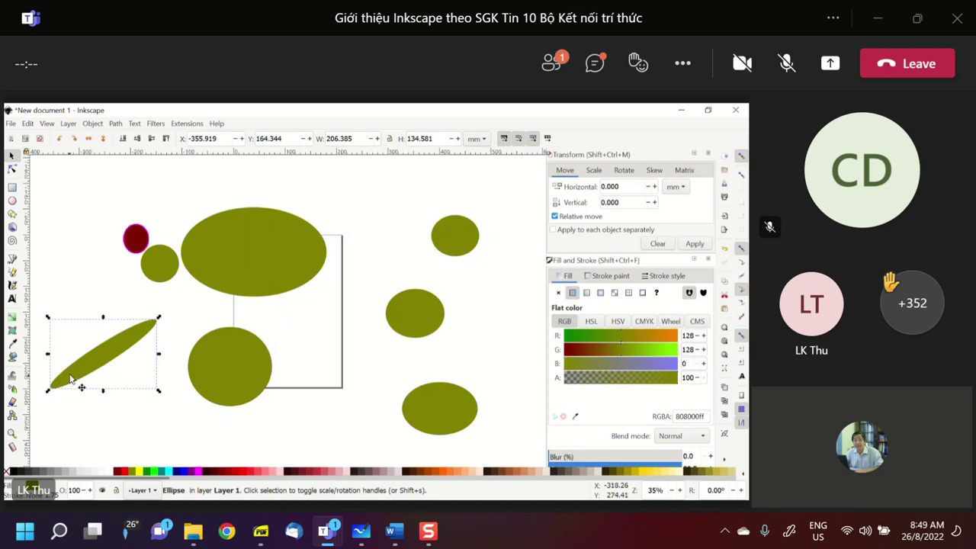
{"action": "left_click_drag", "start_coordinate": [70, 377], "coordinate": [67, 361]}
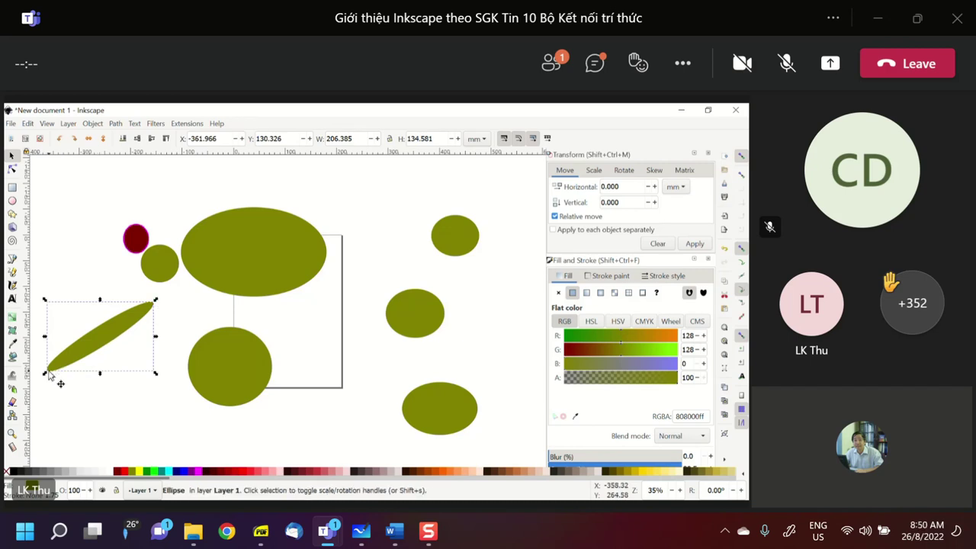
{"action": "left_click_drag", "start_coordinate": [47, 372], "coordinate": [61, 369]}
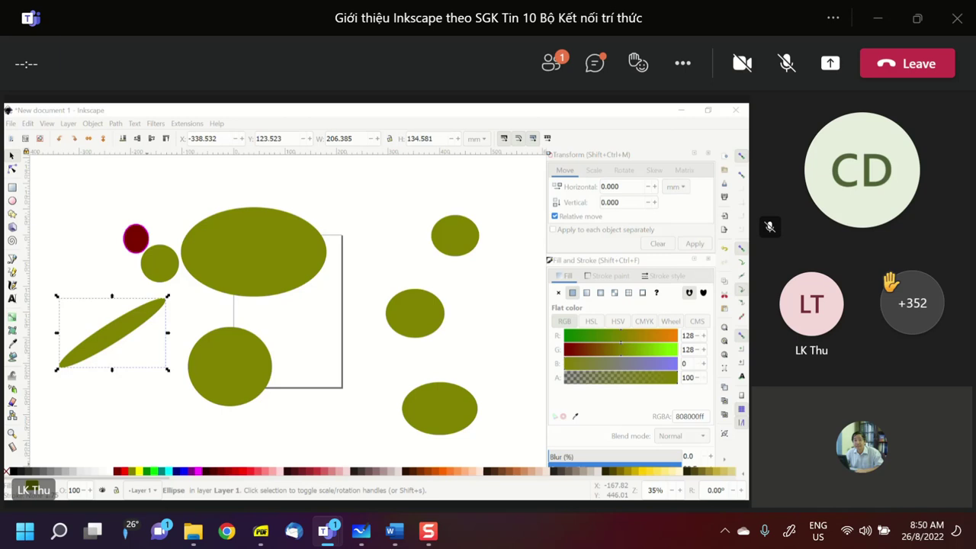
{"action": "left_click", "coordinate": [23, 225]}
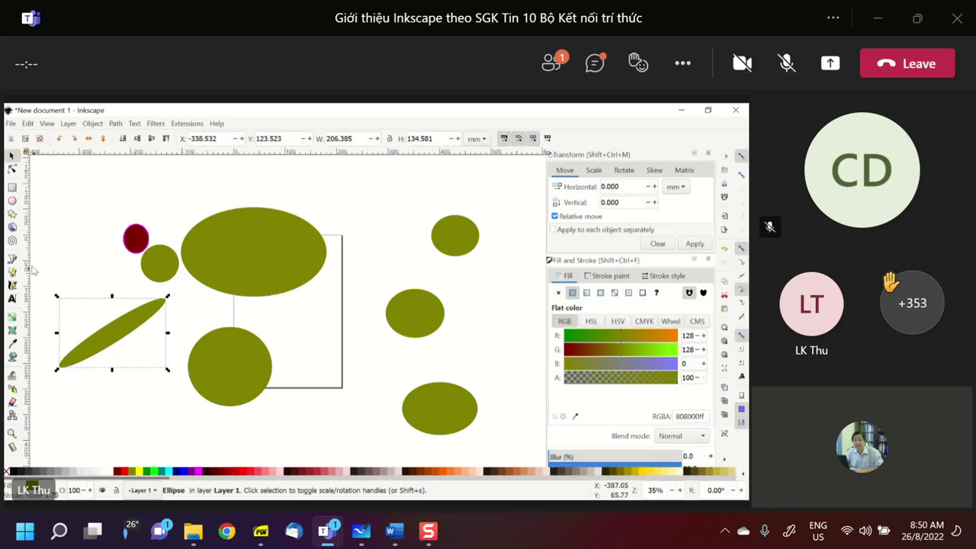
Step: Draw a rectangle below the shapes and size it to W 300, H 200 mm
{"action": "left_click", "coordinate": [12, 188]}
{"action": "scroll", "coordinate": [107, 414], "scroll_direction": "down", "scroll_amount": 1}
{"action": "scroll", "coordinate": [100, 410], "scroll_direction": "down", "scroll_amount": 2}
{"action": "left_click_drag", "start_coordinate": [110, 345], "coordinate": [250, 431]}
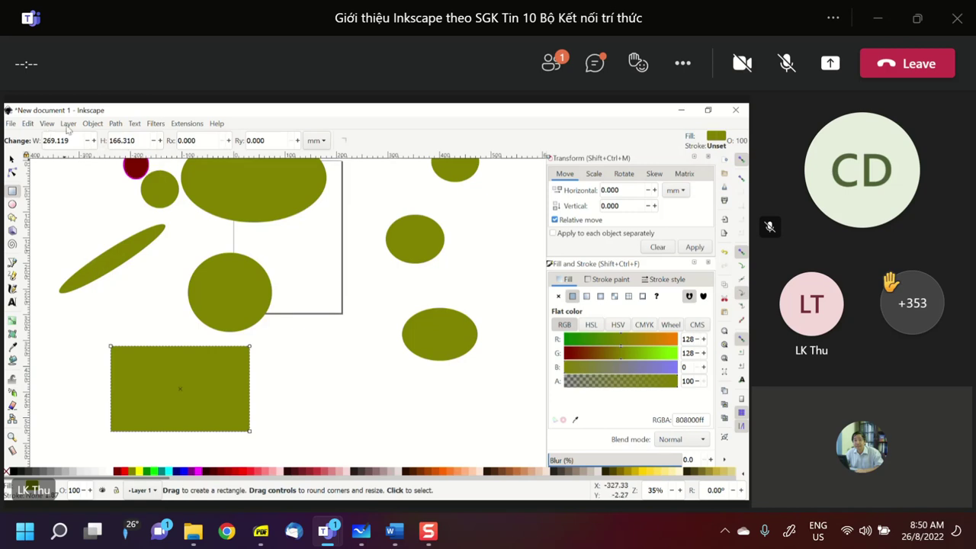
{"action": "triple_click", "coordinate": [44, 135]}
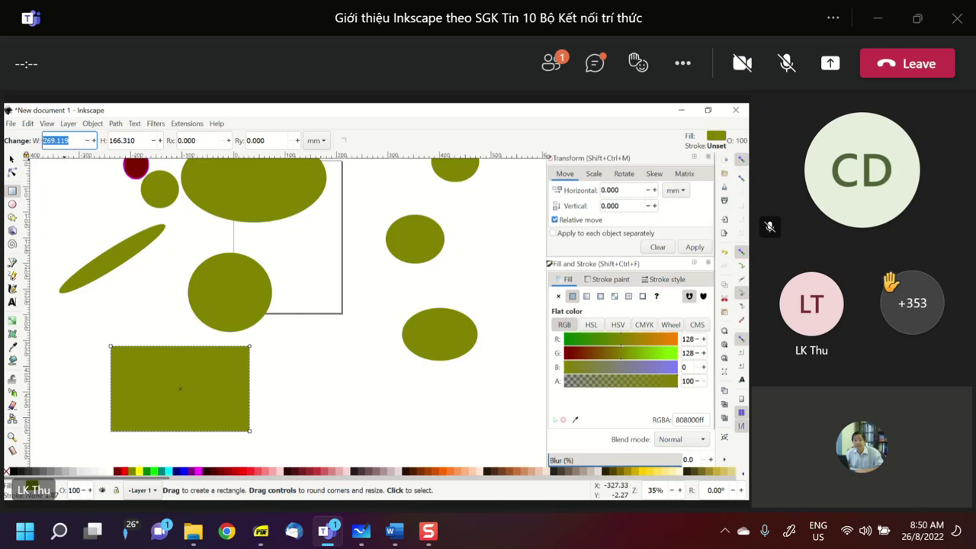
{"action": "type", "text": "300"}
{"action": "key", "text": "Tab"}
{"action": "type", "text": "20"}
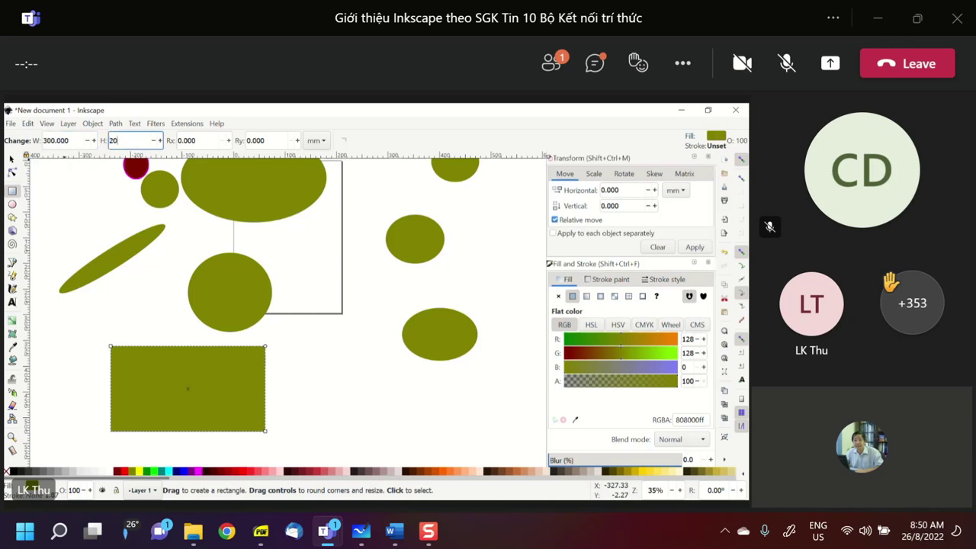
{"action": "type", "text": "0"}
{"action": "key", "text": "Return"}
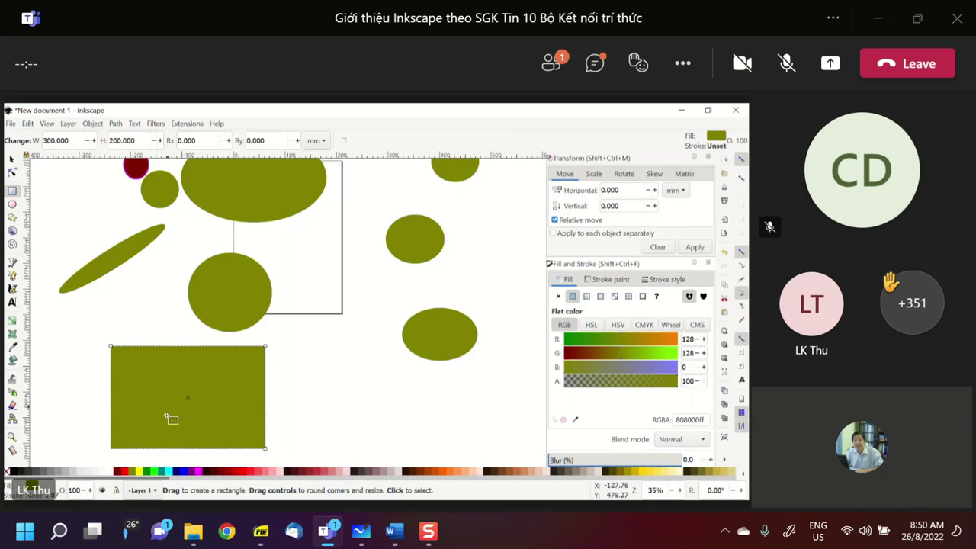
Step: Fill the rectangle pure red (ff0000ff)
{"action": "left_click", "coordinate": [232, 473]}
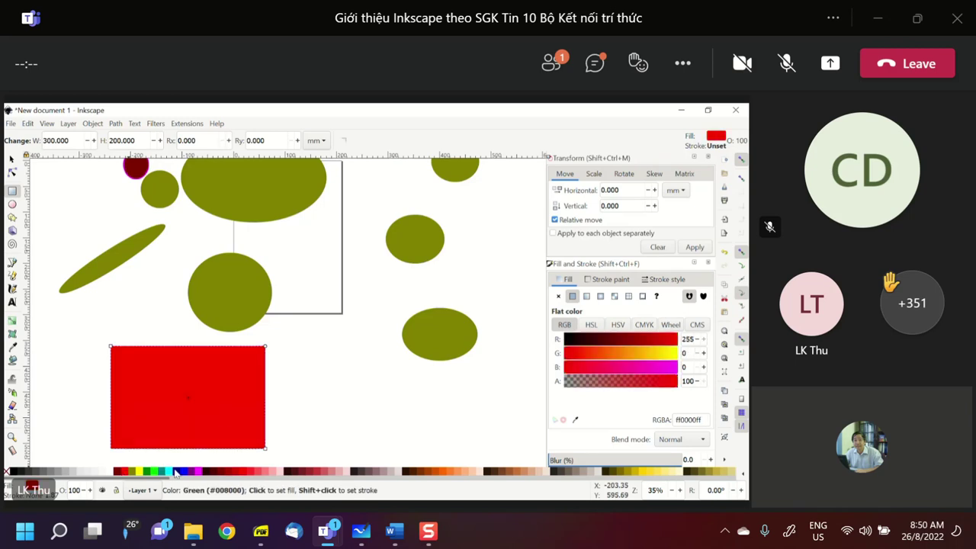
{"action": "left_click", "coordinate": [253, 473]}
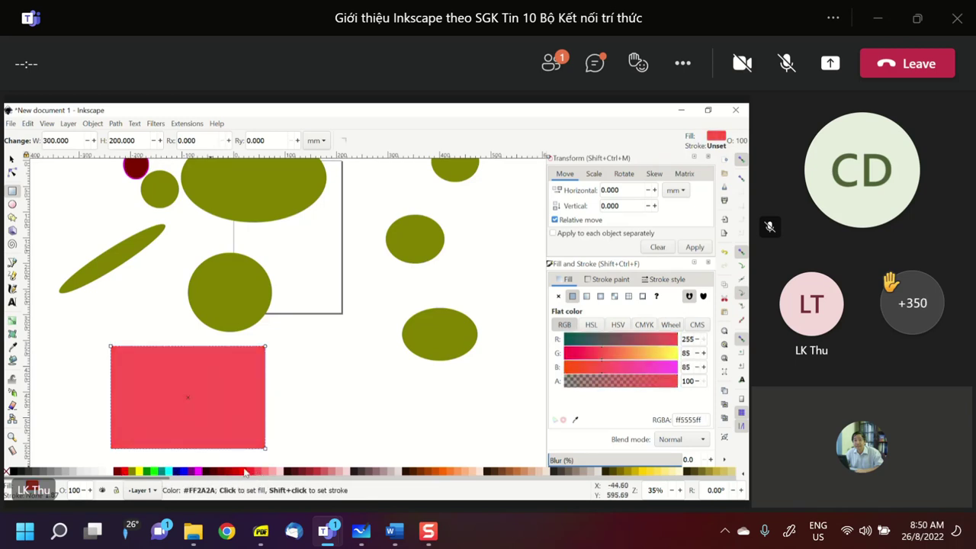
{"action": "left_click", "coordinate": [134, 471]}
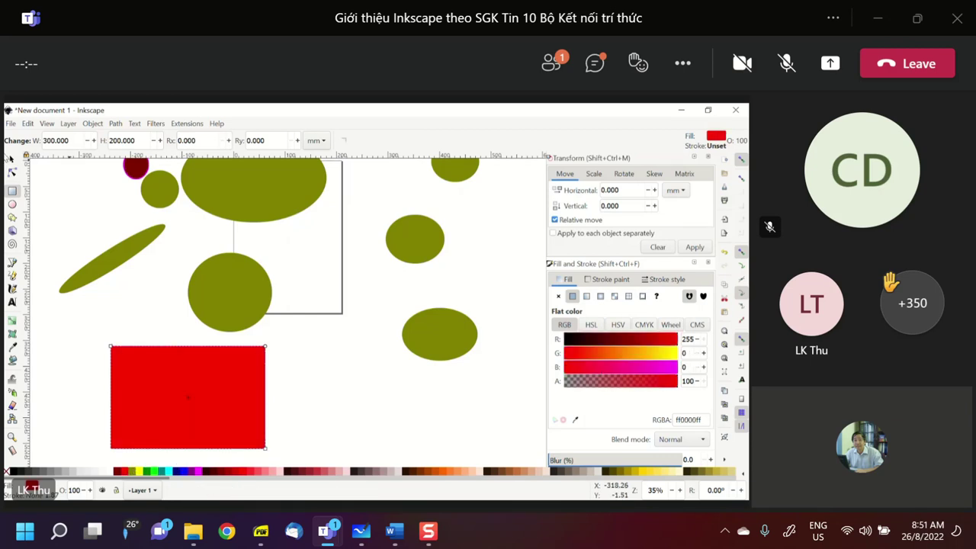
{"action": "left_click", "coordinate": [11, 217]}
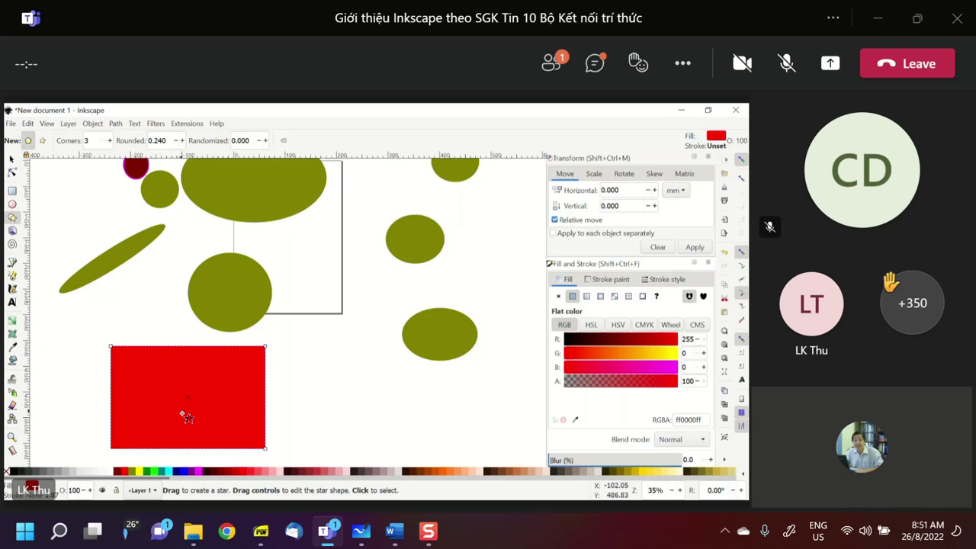
Step: Draw a red polygon beside the red rectangle, deleting a misplaced first attempt
{"action": "left_click_drag", "start_coordinate": [186, 417], "coordinate": [239, 396]}
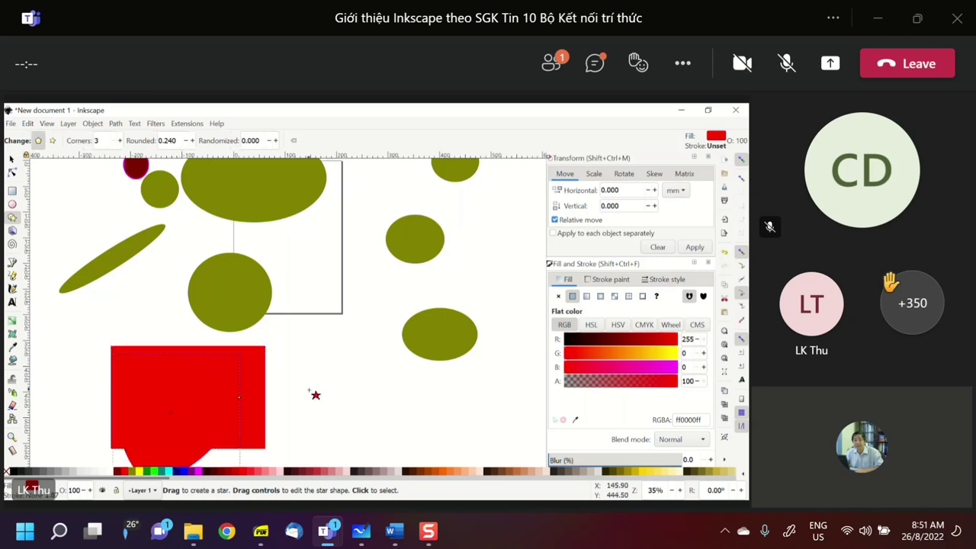
{"action": "key", "text": "Delete"}
{"action": "left_click_drag", "start_coordinate": [318, 407], "coordinate": [349, 393]}
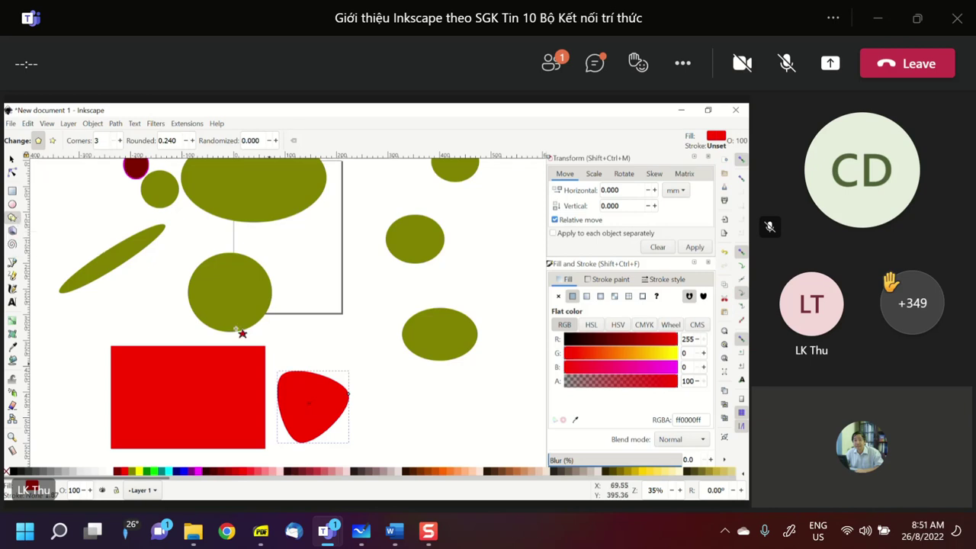
Step: Make it a sharp star: Star mode, 5 corners, Rounded 0, spoke ratio 0.400
{"action": "left_click", "coordinate": [53, 143]}
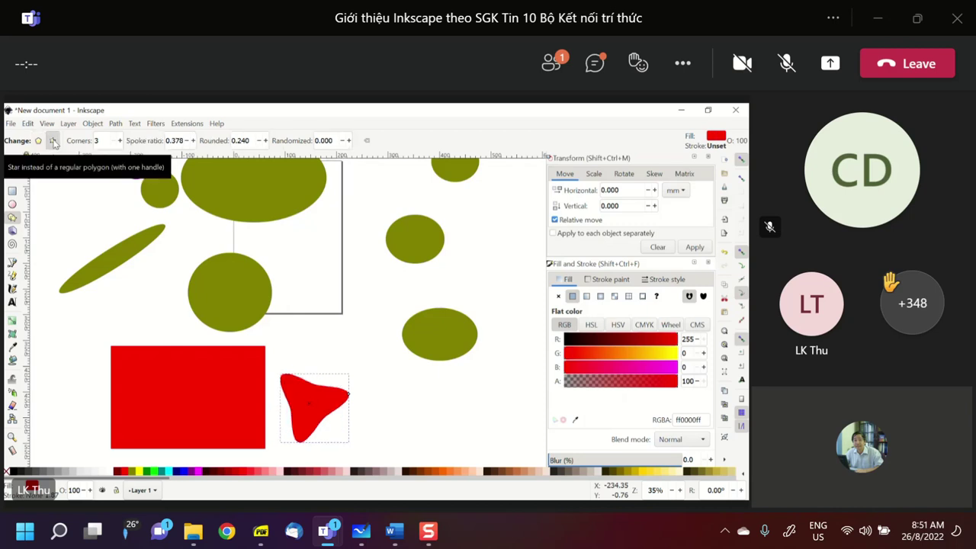
{"action": "left_click", "coordinate": [119, 141]}
{"action": "left_click", "coordinate": [120, 141]}
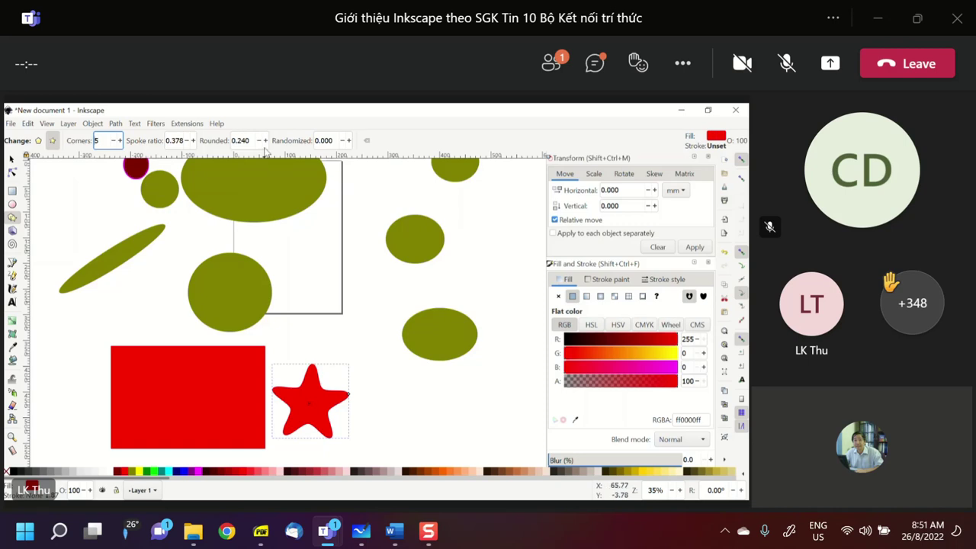
{"action": "double_click", "coordinate": [241, 140]}
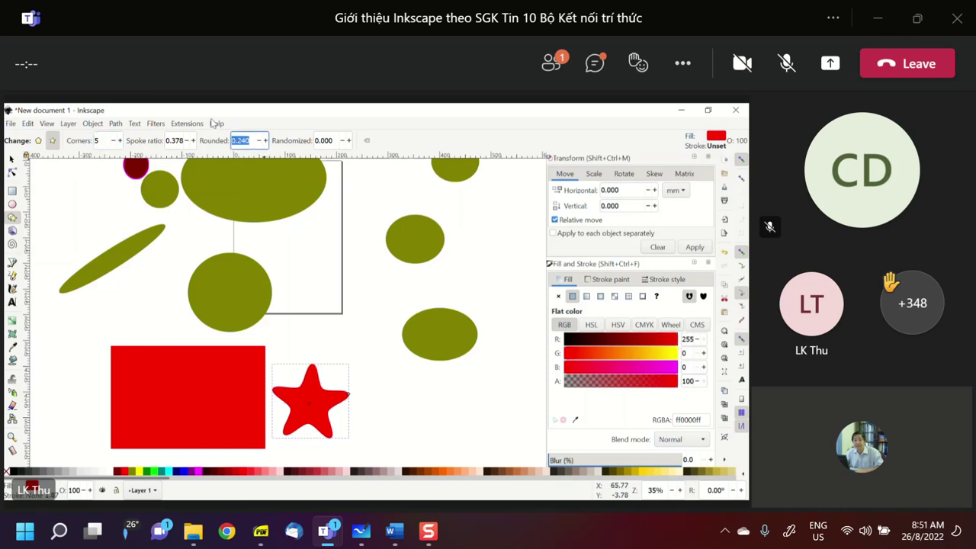
{"action": "type", "text": "0"}
{"action": "key", "text": "Return"}
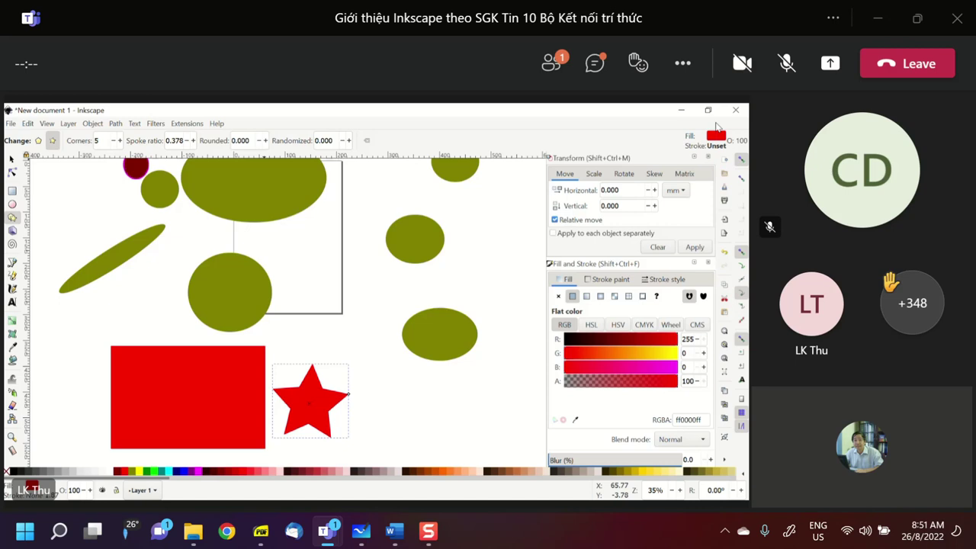
{"action": "left_click", "coordinate": [337, 423]}
{"action": "left_click", "coordinate": [177, 141]}
{"action": "type", "text": "0.00"}
{"action": "key", "text": "Return"}
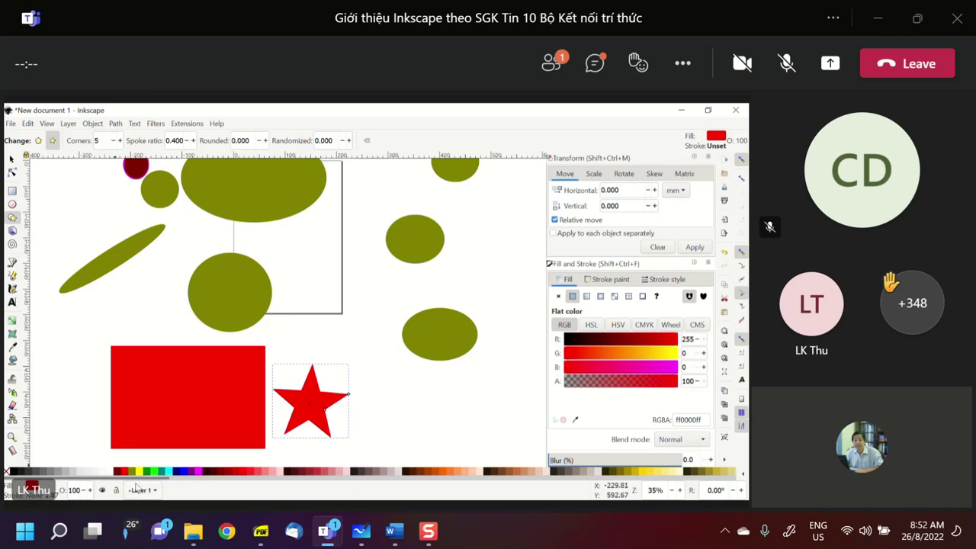
Step: Fill the star yellow (ffff00ff) and undo an accidentally drawn large star
{"action": "left_click", "coordinate": [140, 473]}
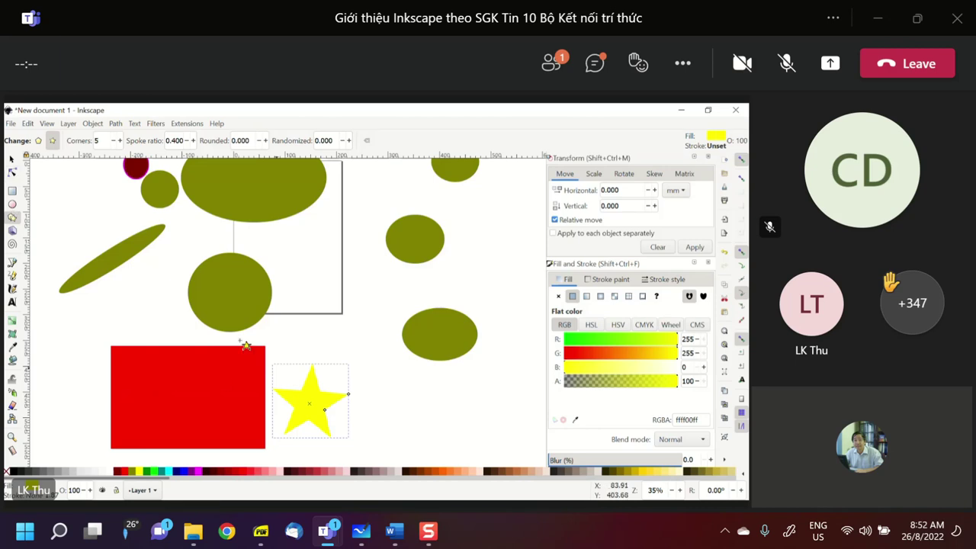
{"action": "left_click_drag", "start_coordinate": [89, 333], "coordinate": [272, 407]}
{"action": "key", "text": "ctrl+z"}
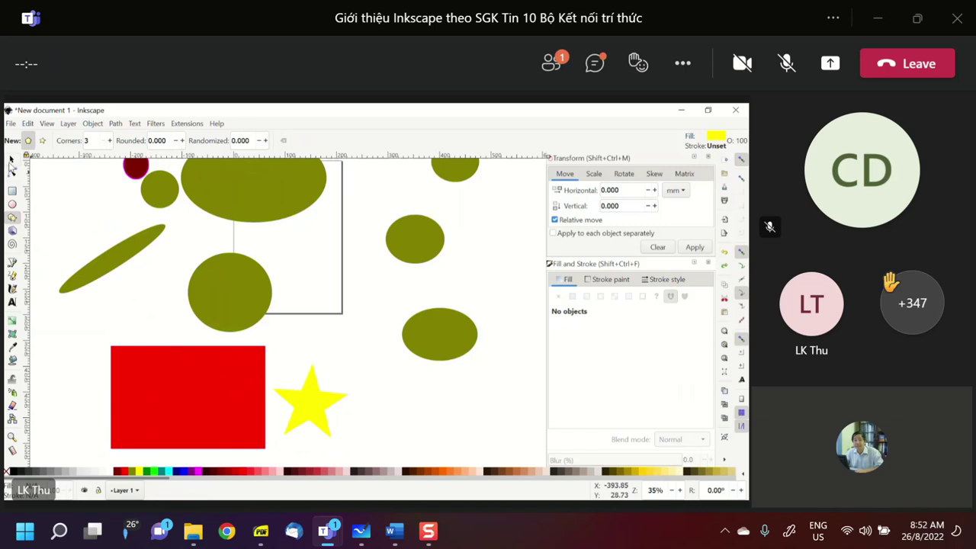
Step: Rubber-band select the red rectangle and the yellow star together
{"action": "key", "text": "s"}
{"action": "scroll", "coordinate": [410, 442], "scroll_direction": "down", "scroll_amount": 10}
{"action": "left_click_drag", "start_coordinate": [96, 327], "coordinate": [471, 388]}
{"action": "scroll", "coordinate": [471, 388], "scroll_direction": "up", "scroll_amount": 6}
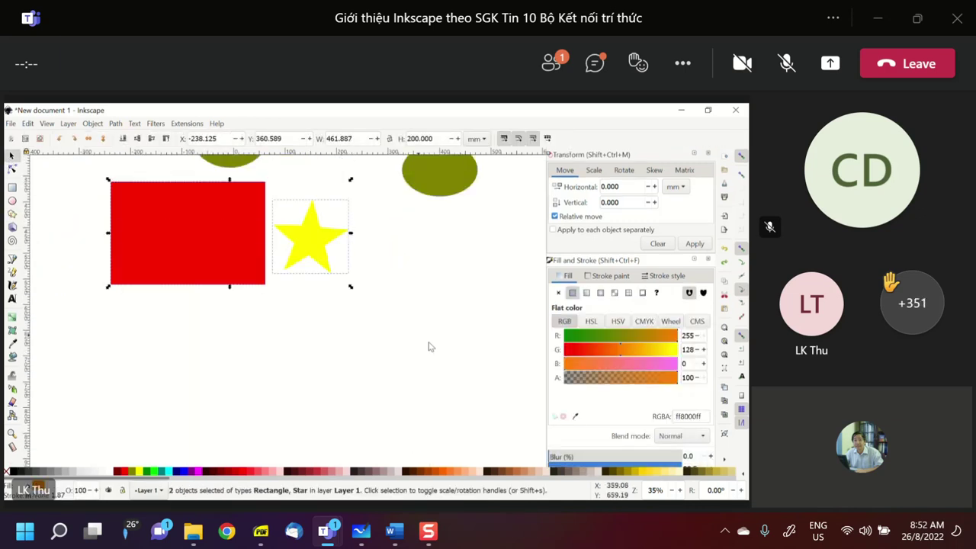
Step: Delete the old rectangle and star, then draw a new small yellow star
{"action": "key", "text": "Delete"}
{"action": "left_click", "coordinate": [11, 214]}
{"action": "mouse_move", "coordinate": [178, 315]}
{"action": "left_mouse_down"}
{"action": "mouse_move", "coordinate": [228, 292]}
{"action": "mouse_move", "coordinate": [234, 306]}
{"action": "left_mouse_up"}
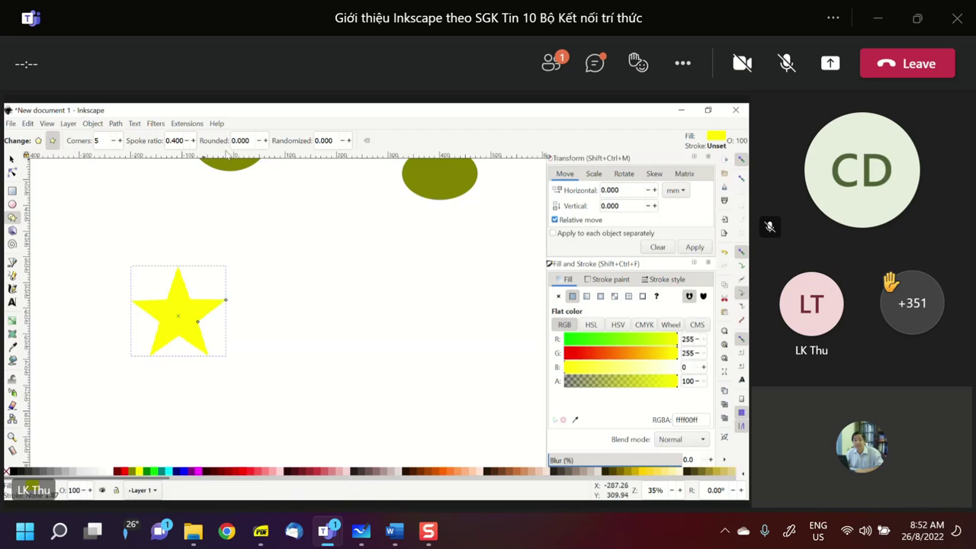
Step: Draw a yellow rectangle over the star and size it to W 300 × H 200
{"action": "left_click", "coordinate": [11, 191]}
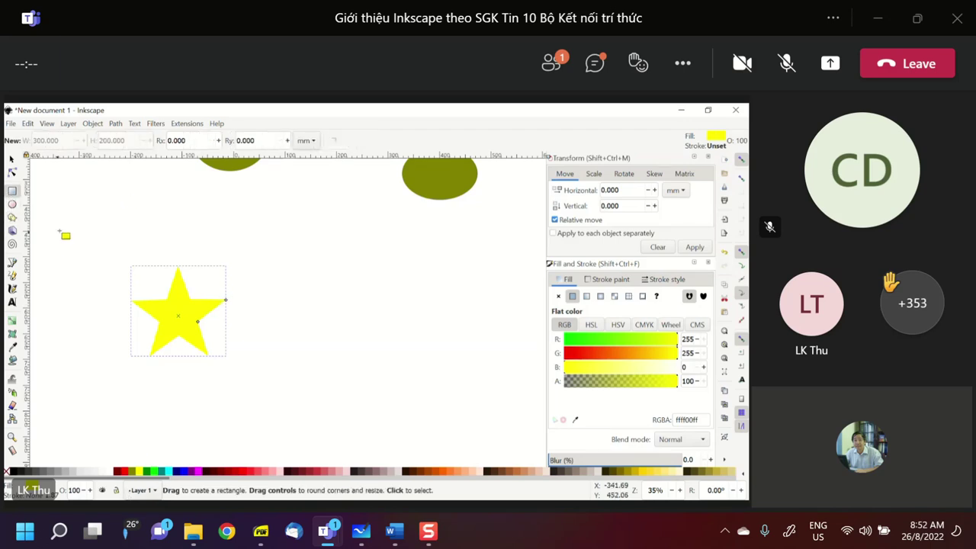
{"action": "left_click_drag", "start_coordinate": [54, 229], "coordinate": [301, 389]}
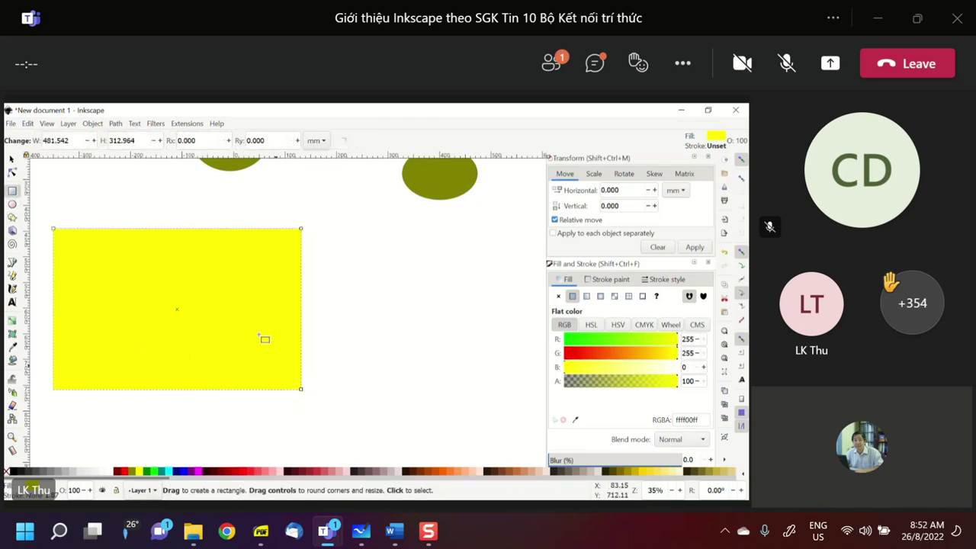
{"action": "double_click", "coordinate": [83, 140]}
{"action": "type", "text": "300"}
{"action": "key", "text": "Tab"}
{"action": "type", "text": "200"}
{"action": "key", "text": "Return"}
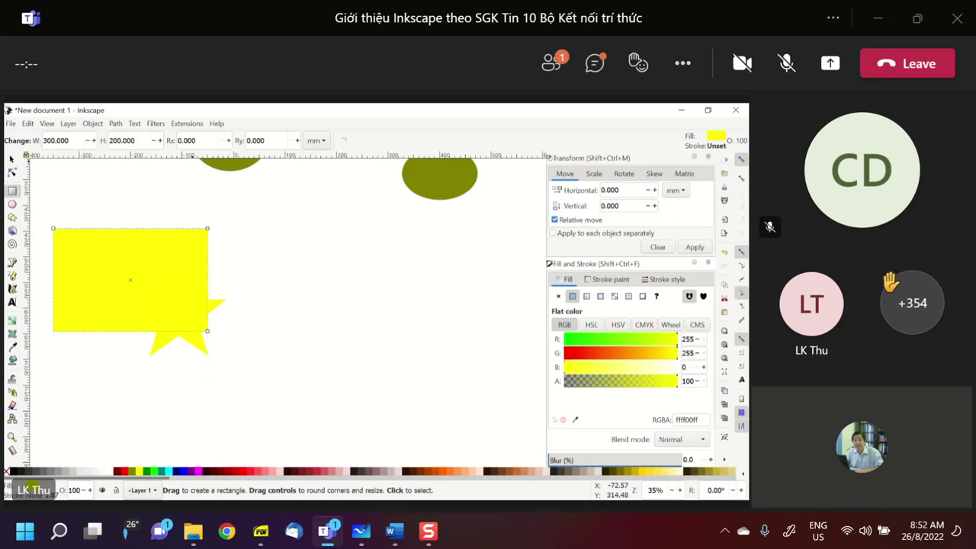
Step: Move the rectangle down and right and fill it pure red
{"action": "left_click", "coordinate": [11, 158]}
{"action": "left_click_drag", "start_coordinate": [115, 276], "coordinate": [168, 309]}
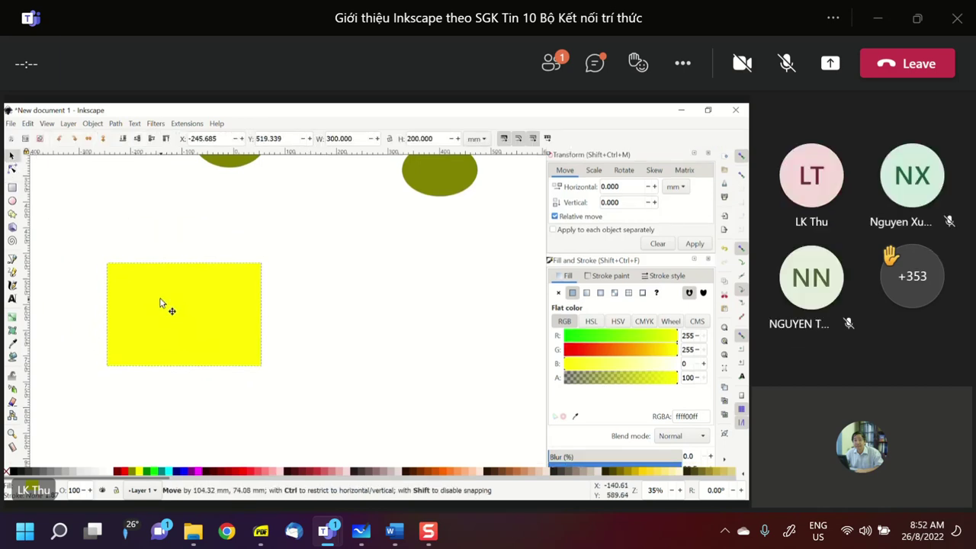
{"action": "left_click", "coordinate": [118, 471]}
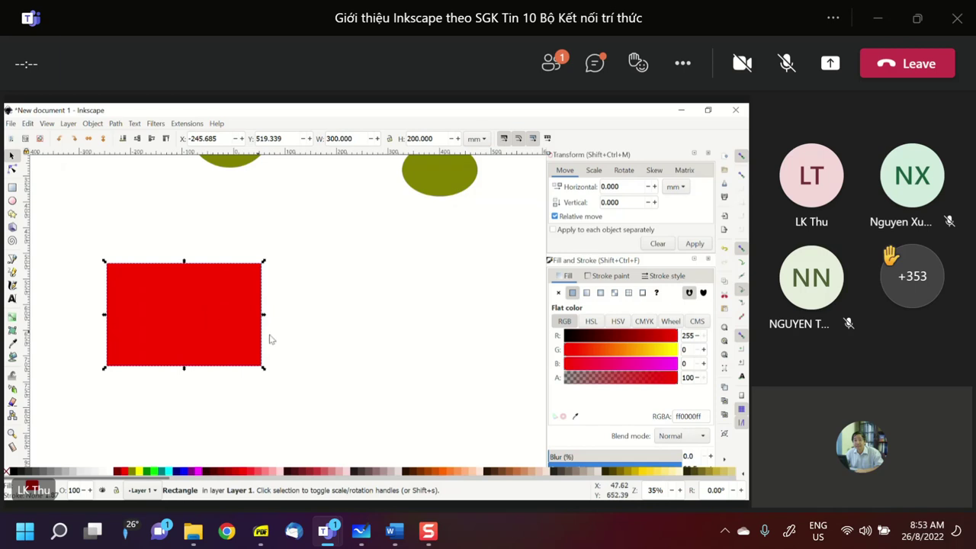
Step: Scroll the canvas up and down to look over the drawing around the red rectangle
{"action": "scroll", "coordinate": [385, 333], "scroll_direction": "up", "scroll_amount": 4}
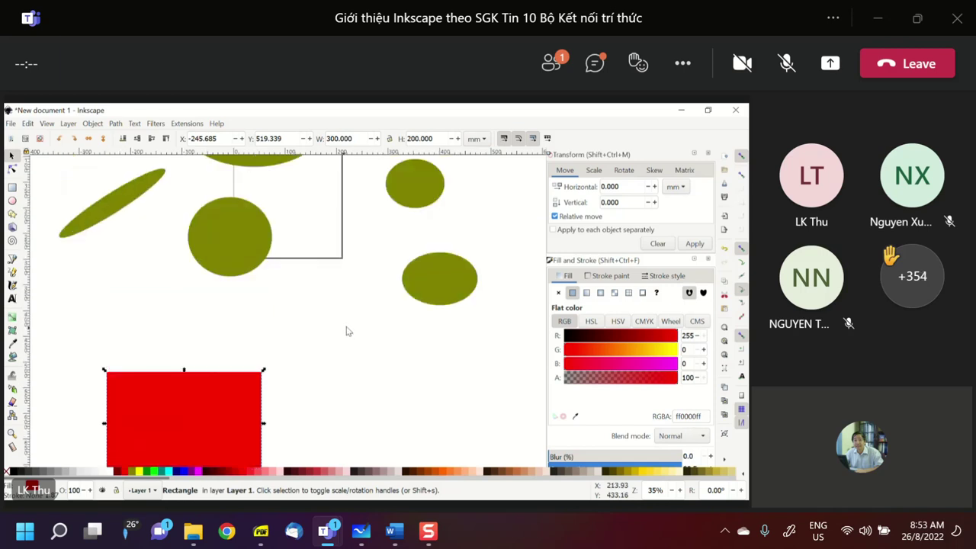
{"action": "scroll", "coordinate": [350, 328], "scroll_direction": "up", "scroll_amount": 2}
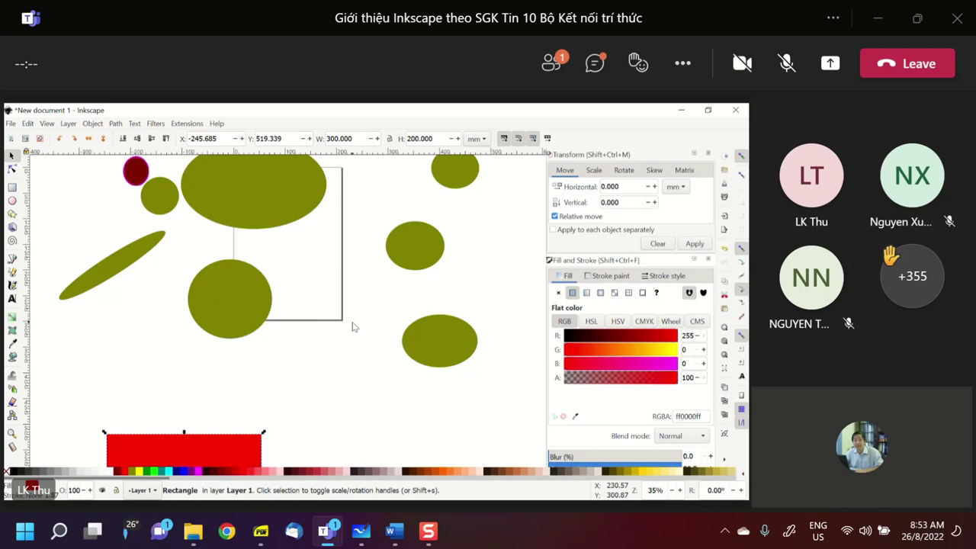
{"action": "scroll", "coordinate": [352, 327], "scroll_direction": "down", "scroll_amount": 4}
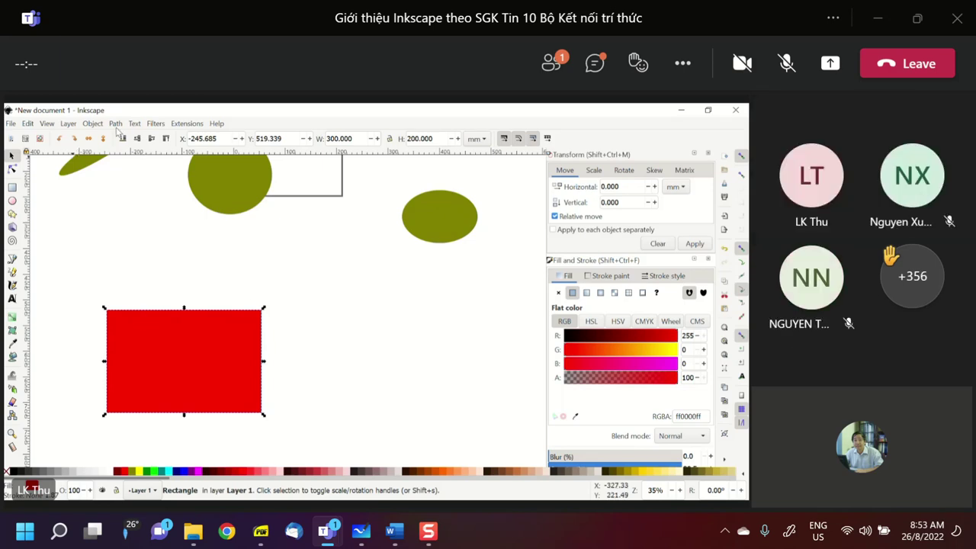
Step: Lower the red rectangle beneath the star, then move and proportionally shrink the star inside the flag
{"action": "left_click", "coordinate": [137, 139]}
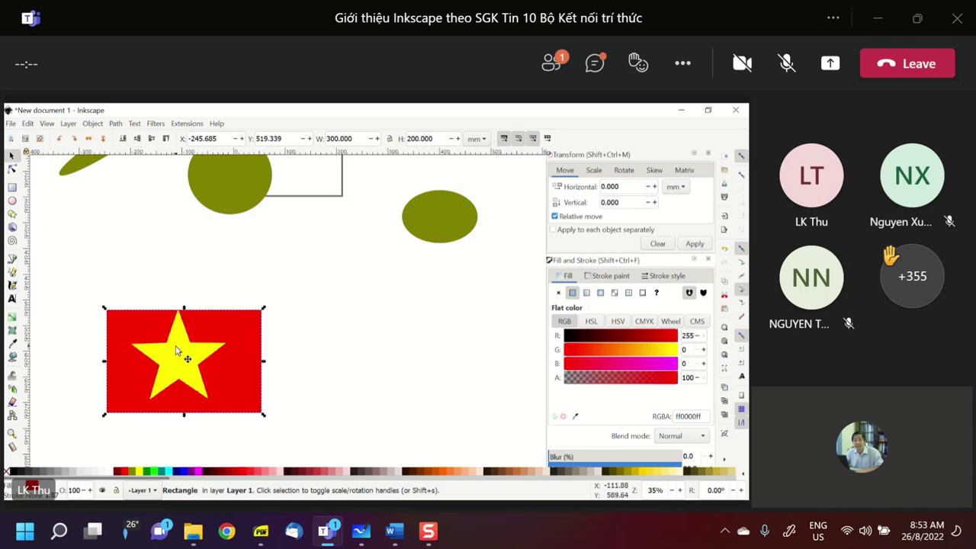
{"action": "left_click_drag", "start_coordinate": [181, 355], "coordinate": [191, 359]}
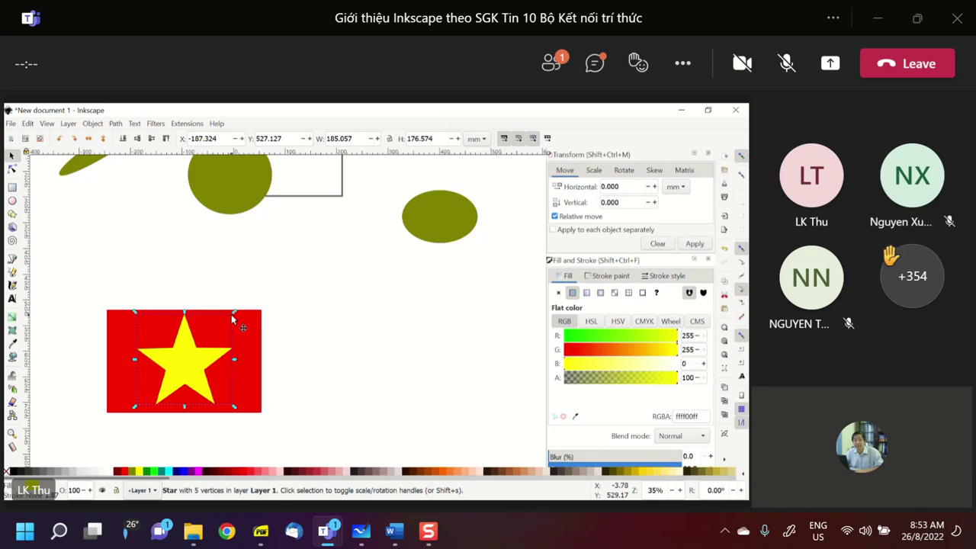
{"action": "key", "text": "ctrl"}
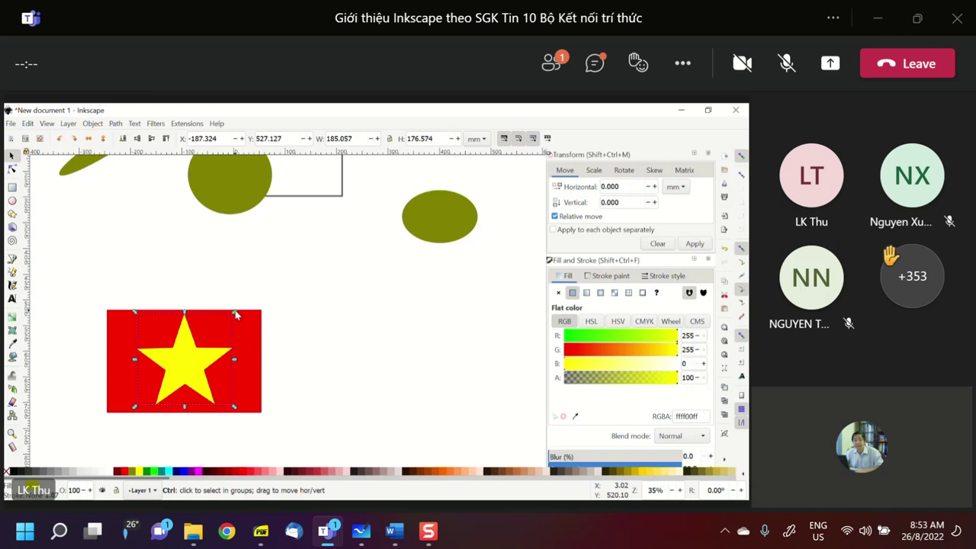
{"action": "left_click_drag", "start_coordinate": [236, 313], "coordinate": [205, 351]}
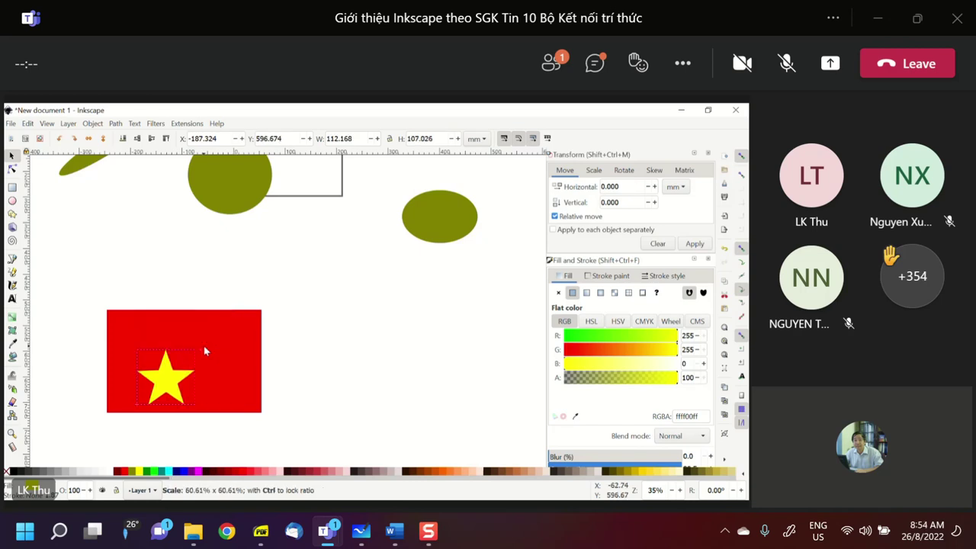
{"action": "left_click_drag", "start_coordinate": [169, 379], "coordinate": [185, 365]}
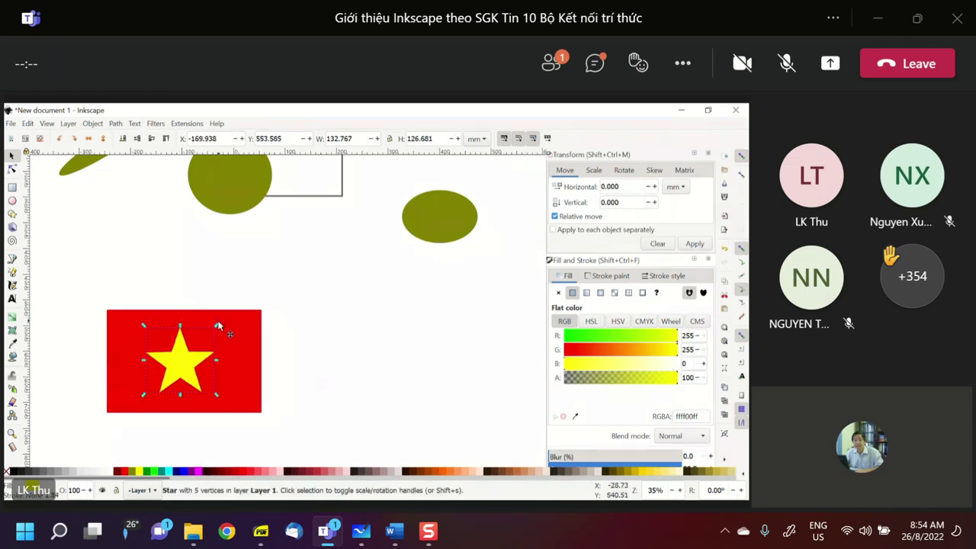
{"action": "left_click_drag", "start_coordinate": [218, 326], "coordinate": [214, 330]}
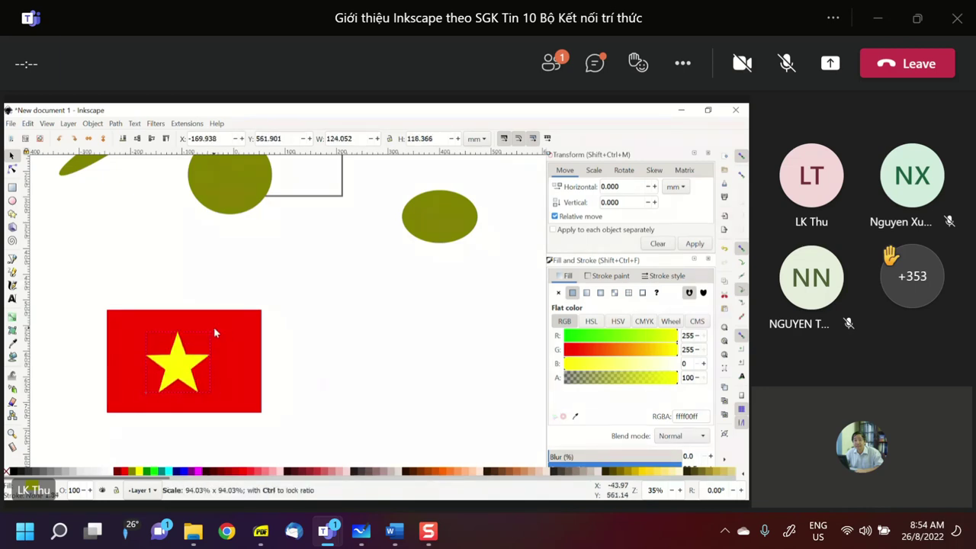
{"action": "left_click_drag", "start_coordinate": [214, 330], "coordinate": [214, 330]}
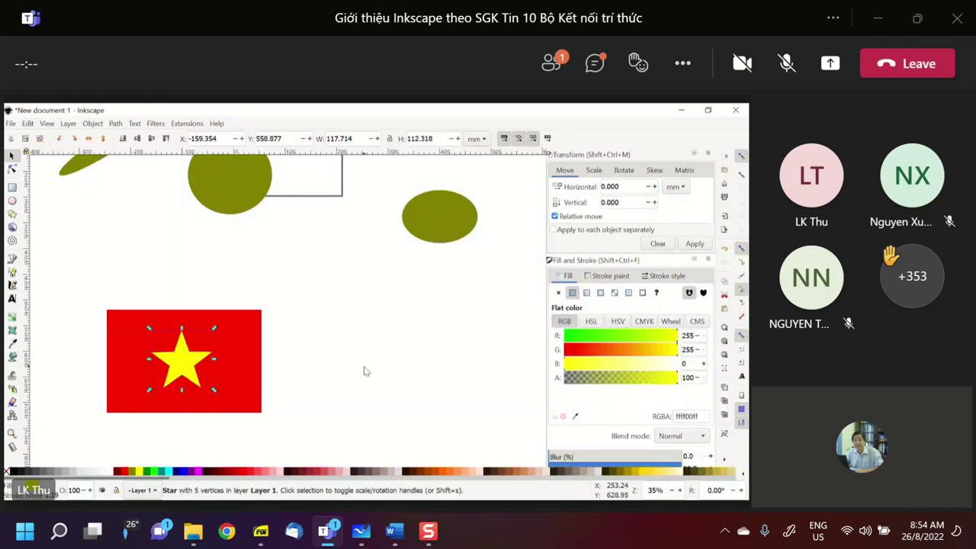
Step: Deselect the star and paste the copied four-flag image into the drawing
{"action": "left_click", "coordinate": [358, 372]}
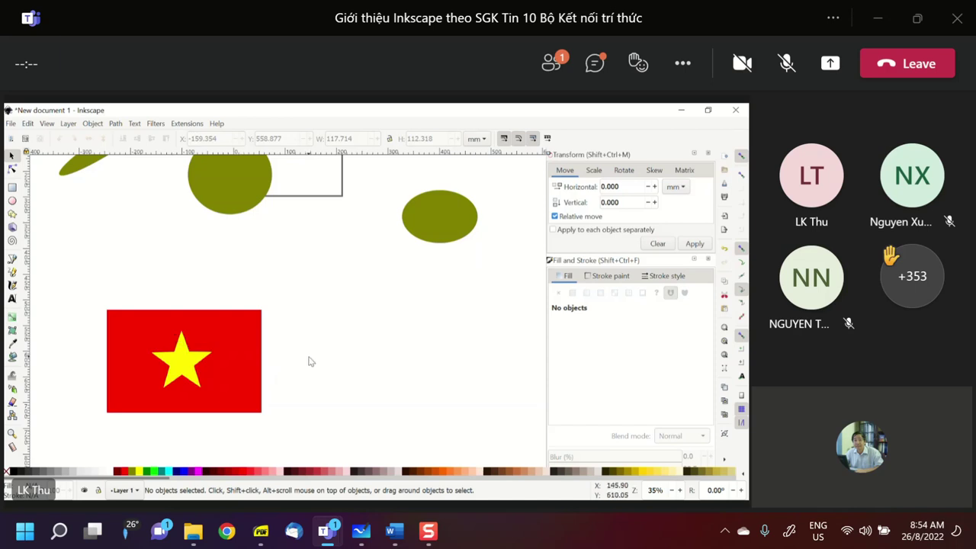
{"action": "key", "text": "alt+Tab"}
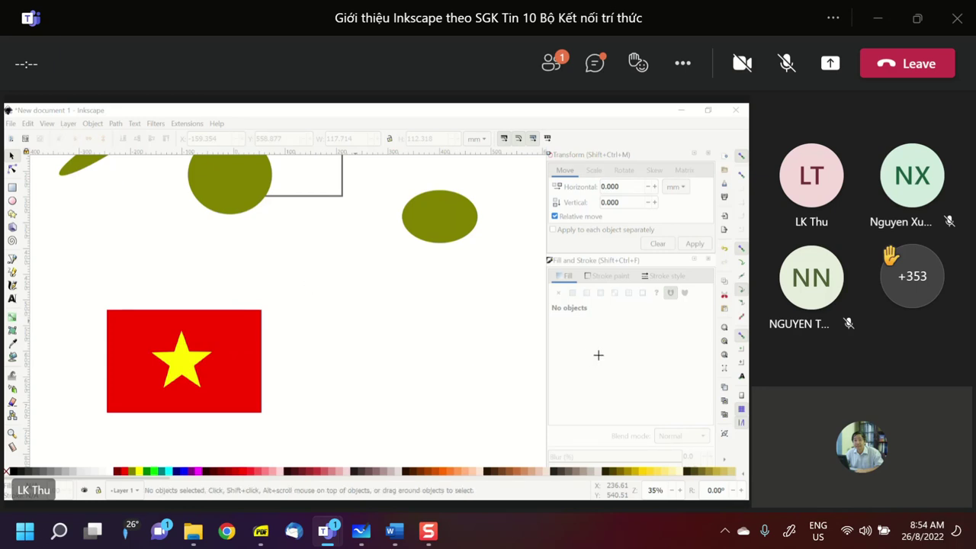
{"action": "left_click", "coordinate": [570, 327]}
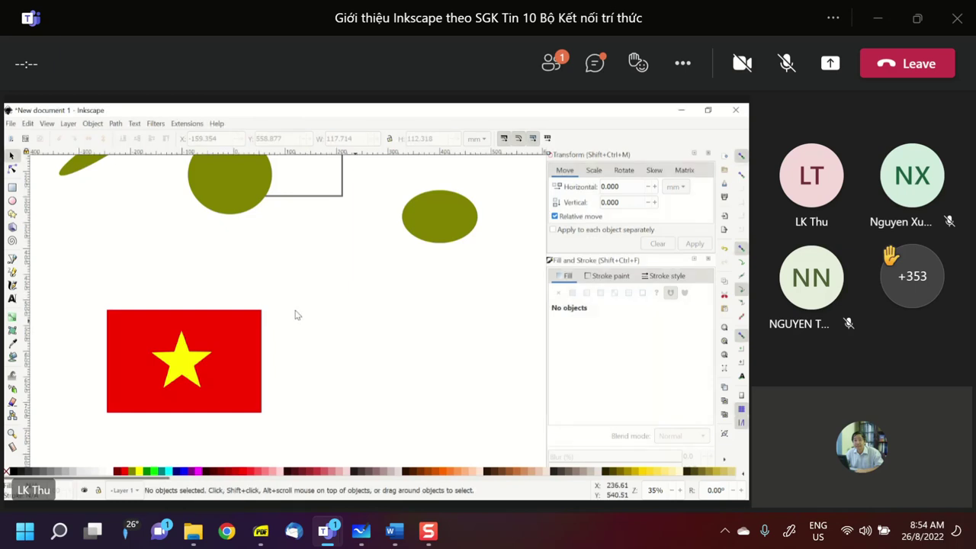
{"action": "key", "text": "ctrl+v"}
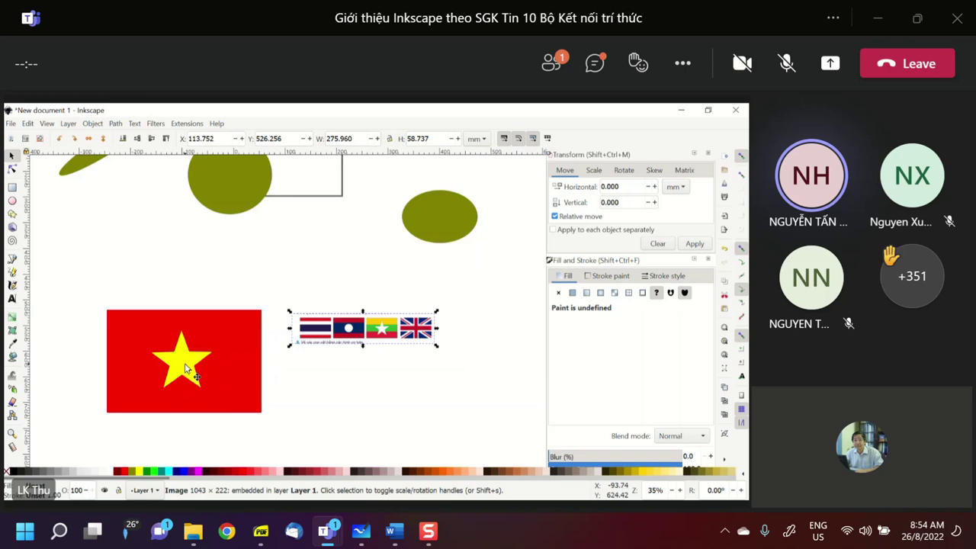
Step: Scroll and zoom the canvas to about 70% to view the four-flag image beside the red flag
{"action": "scroll", "coordinate": [185, 369], "scroll_direction": "down", "scroll_amount": 5}
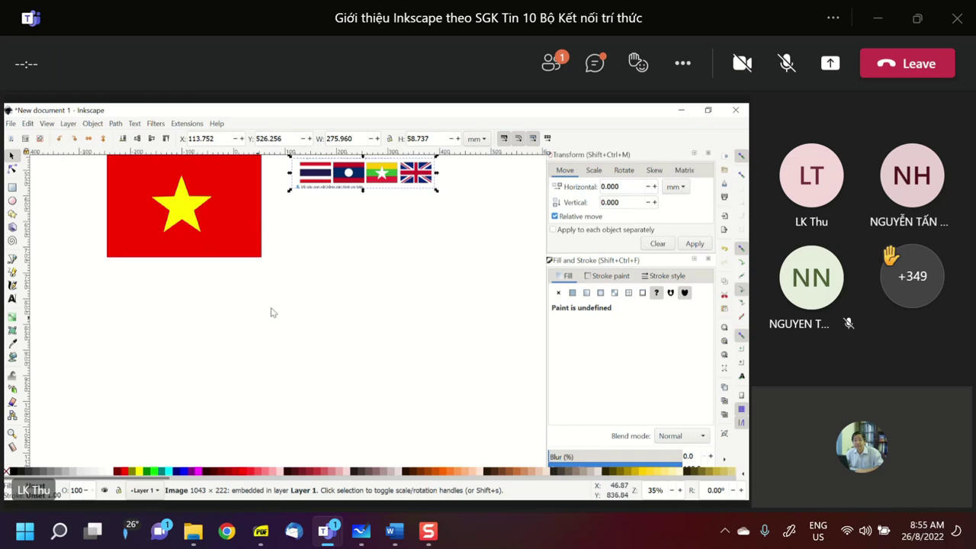
{"action": "scroll", "coordinate": [361, 259], "scroll_direction": "up", "scroll_amount": 1}
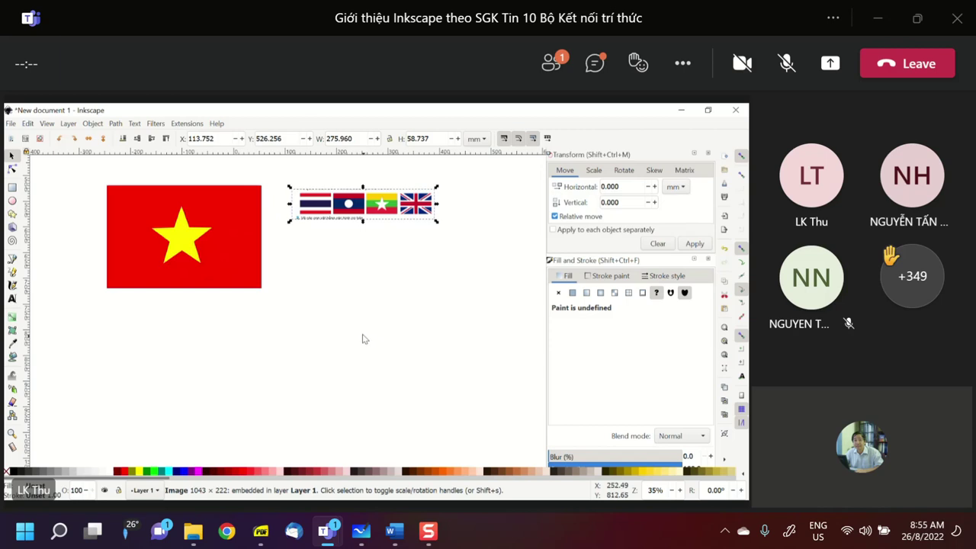
{"action": "scroll", "coordinate": [363, 338], "scroll_direction": "down", "scroll_amount": 1}
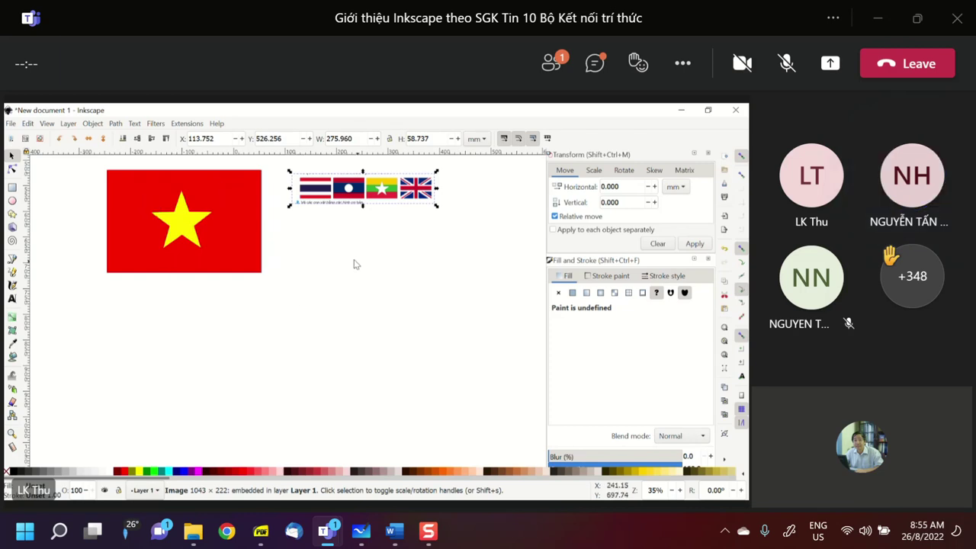
{"action": "scroll", "coordinate": [269, 228], "scroll_direction": "down", "scroll_amount": 1}
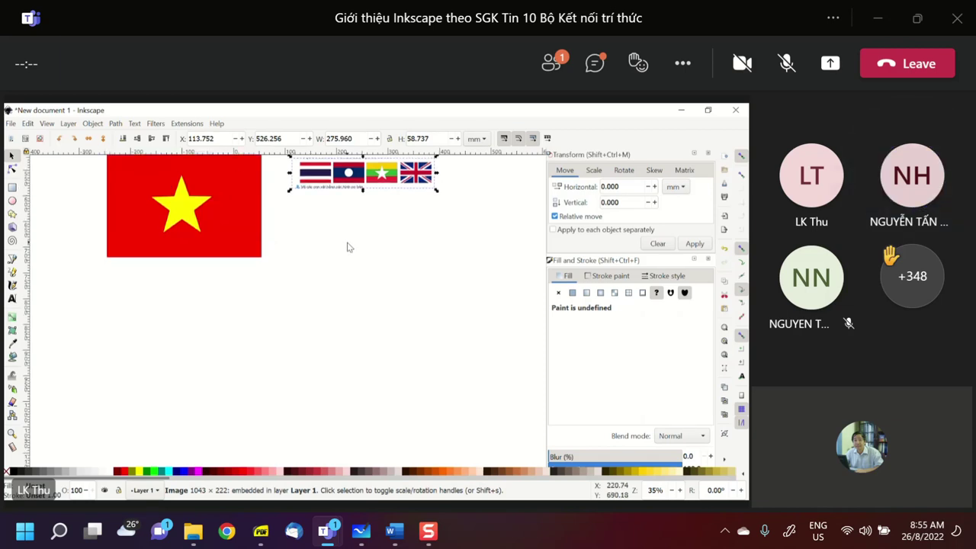
{"action": "scroll", "coordinate": [396, 213], "scroll_direction": "up", "scroll_amount": 1}
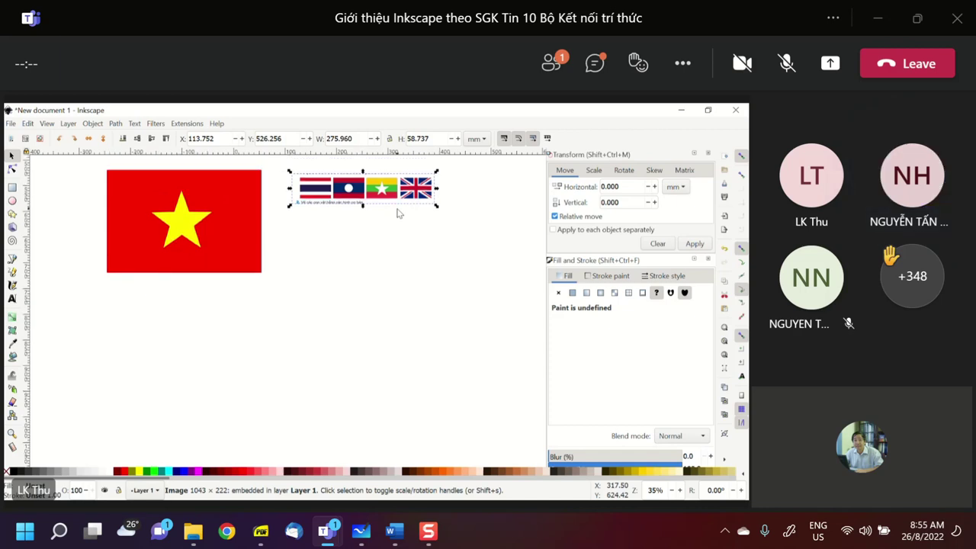
{"action": "scroll", "coordinate": [396, 214], "scroll_direction": "down", "scroll_amount": 1}
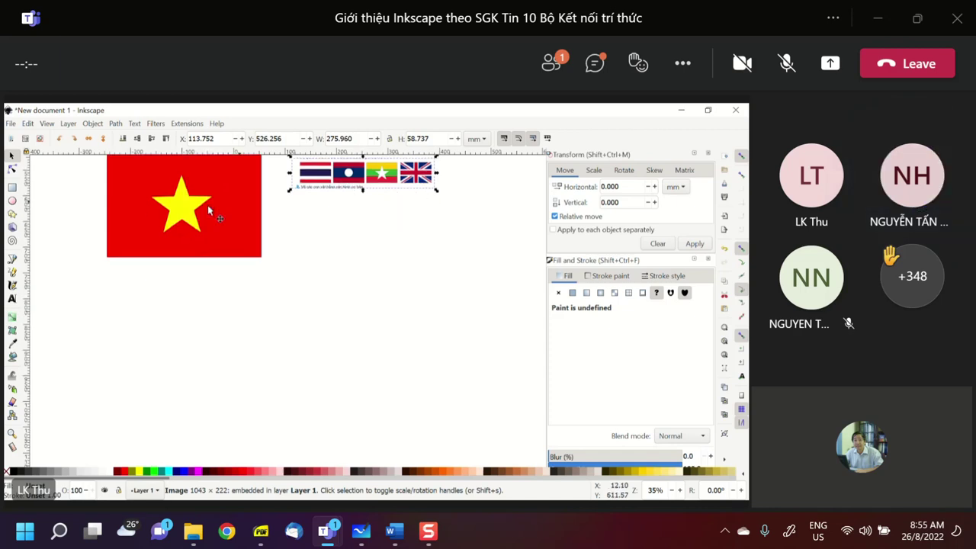
{"action": "scroll", "coordinate": [388, 190], "scroll_direction": "down", "scroll_amount": 1}
{"action": "scroll", "coordinate": [392, 190], "scroll_direction": "up", "scroll_amount": 1}
{"action": "scroll", "coordinate": [427, 194], "scroll_direction": "up", "scroll_amount": 2}
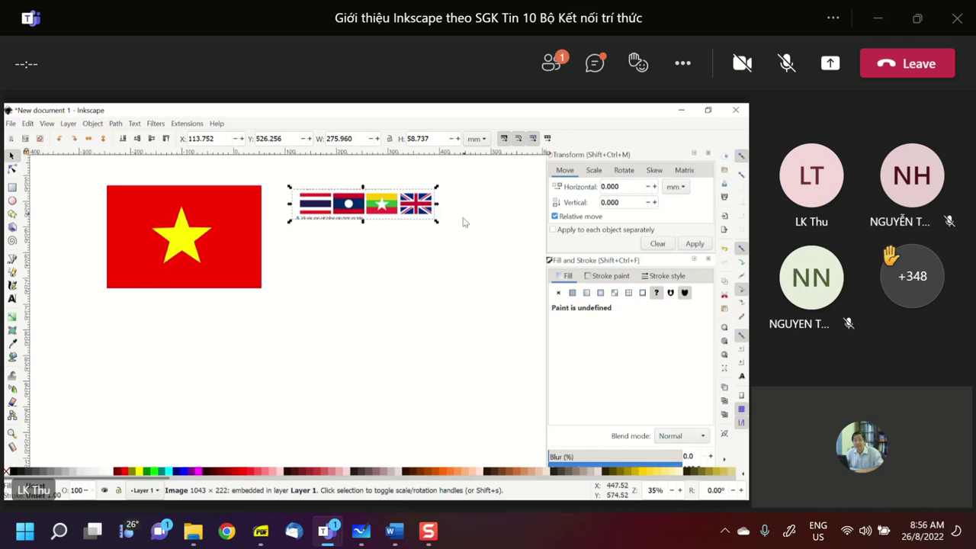
{"action": "scroll", "coordinate": [462, 220], "scroll_direction": "up", "scroll_amount": 2}
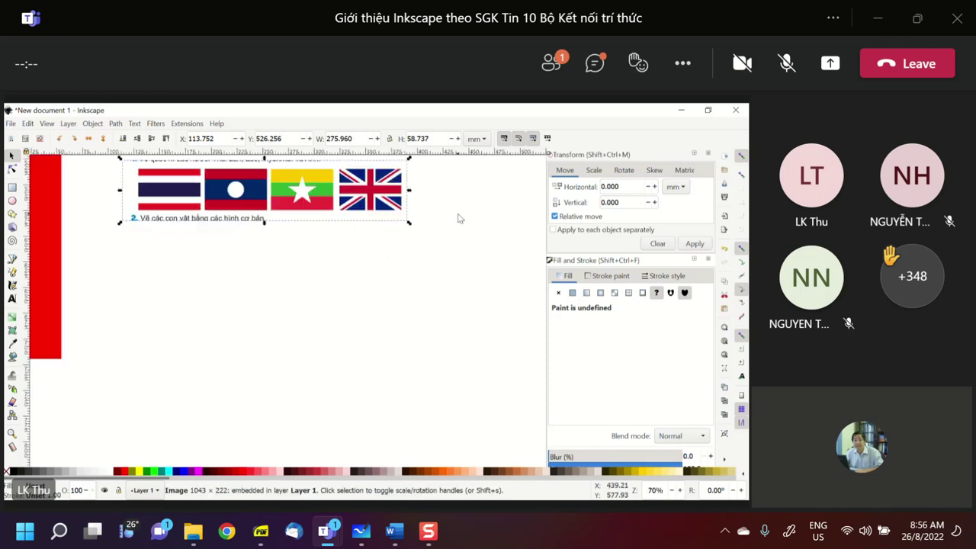
Step: Draw a thin red bar below the flags and skew it into a diagonal stripe, about 100.542 × 94.494 mm
{"action": "scroll", "coordinate": [439, 219], "scroll_direction": "up", "scroll_amount": 1}
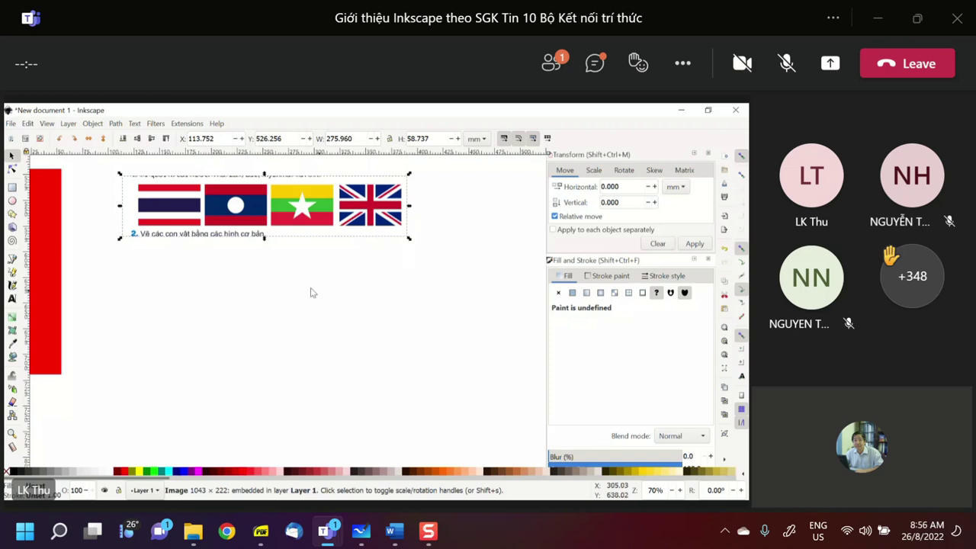
{"action": "left_click", "coordinate": [11, 187]}
{"action": "left_click_drag", "start_coordinate": [261, 293], "coordinate": [365, 303]}
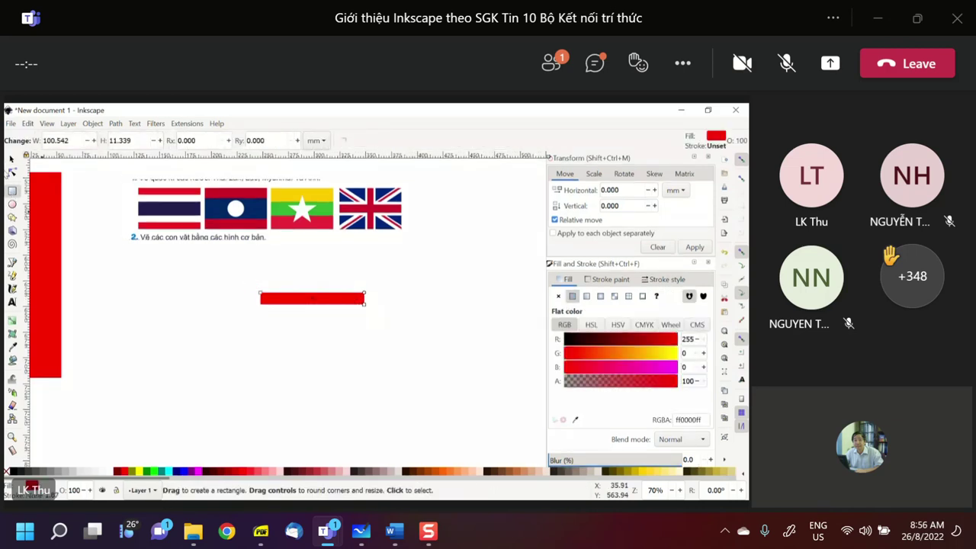
{"action": "left_click", "coordinate": [11, 156]}
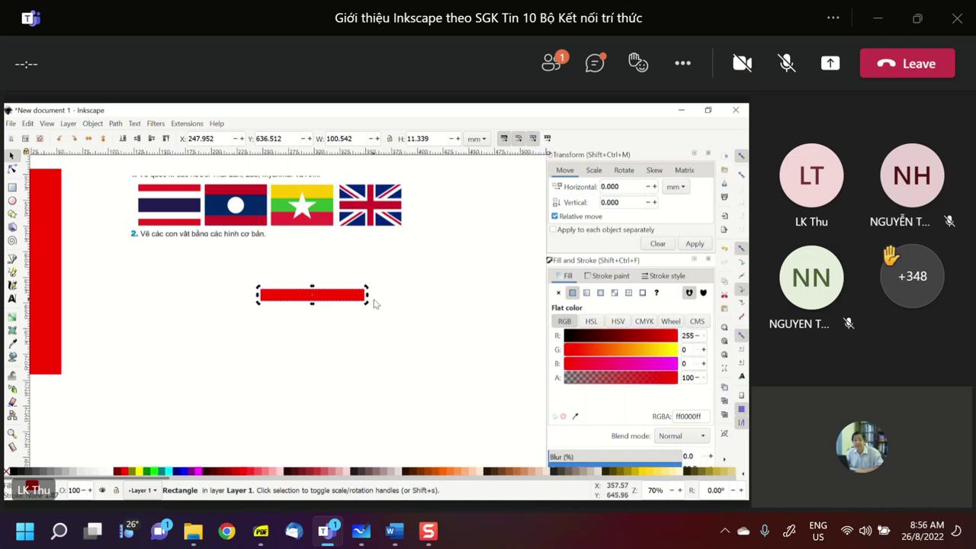
{"action": "left_click_drag", "start_coordinate": [374, 304], "coordinate": [370, 340]}
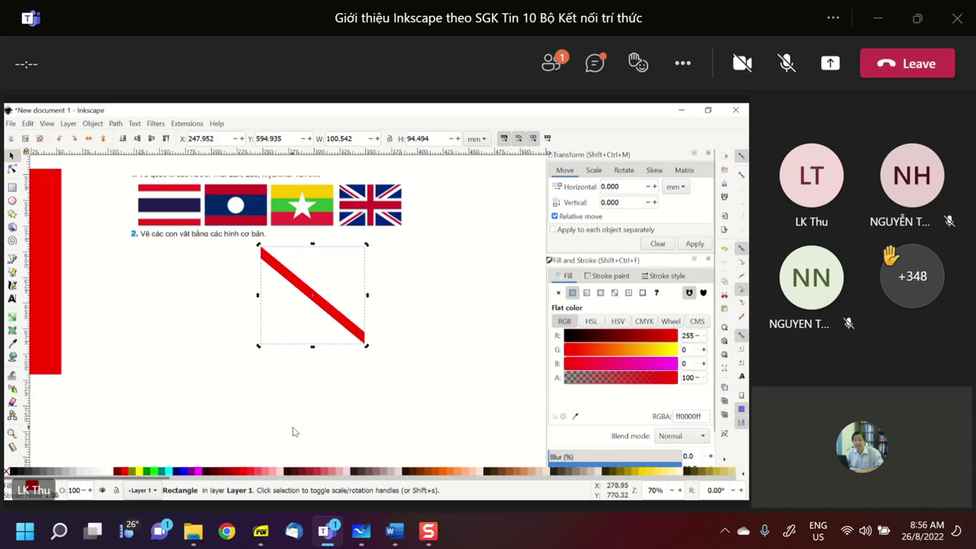
{"action": "scroll", "coordinate": [292, 432], "scroll_direction": "down", "scroll_amount": 2}
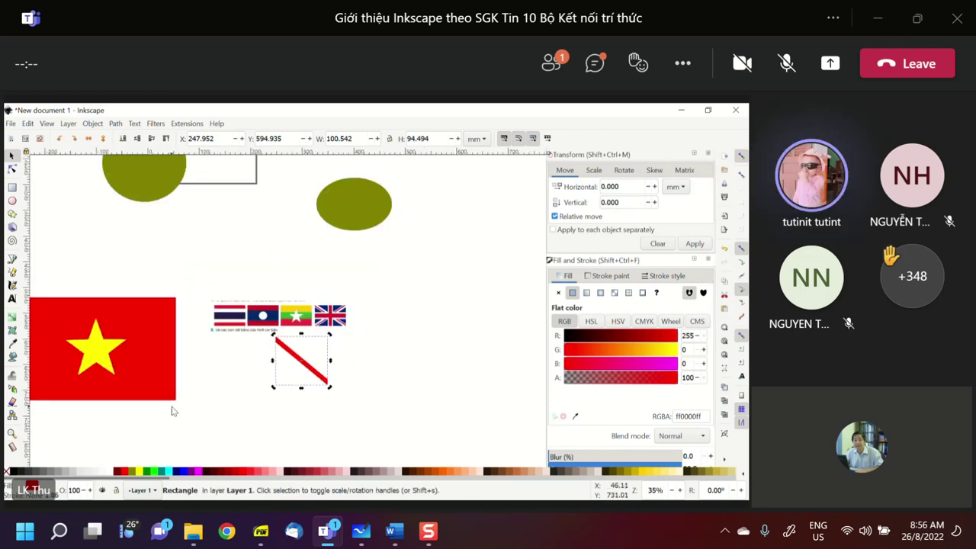
{"action": "scroll", "coordinate": [171, 412], "scroll_direction": "down", "scroll_amount": 2}
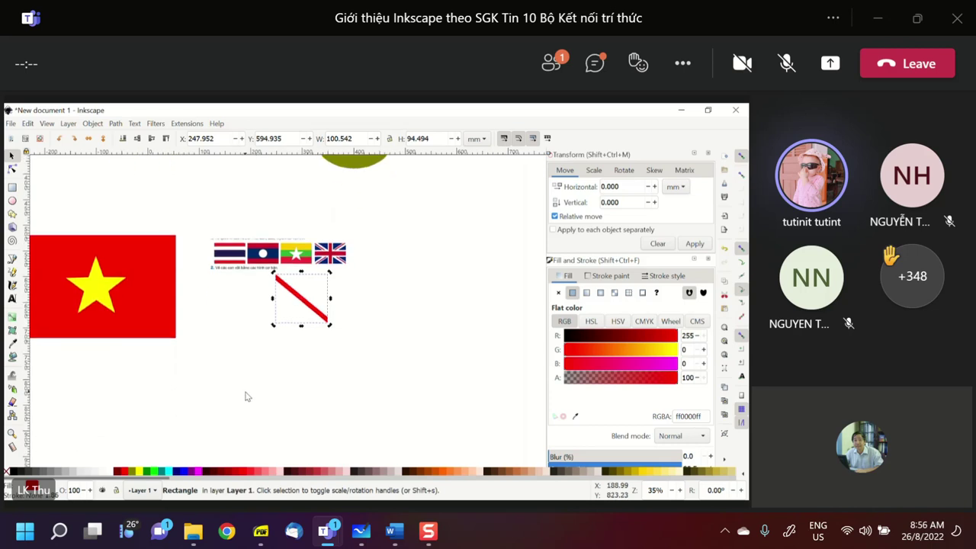
{"action": "scroll", "coordinate": [246, 396], "scroll_direction": "down", "scroll_amount": 3}
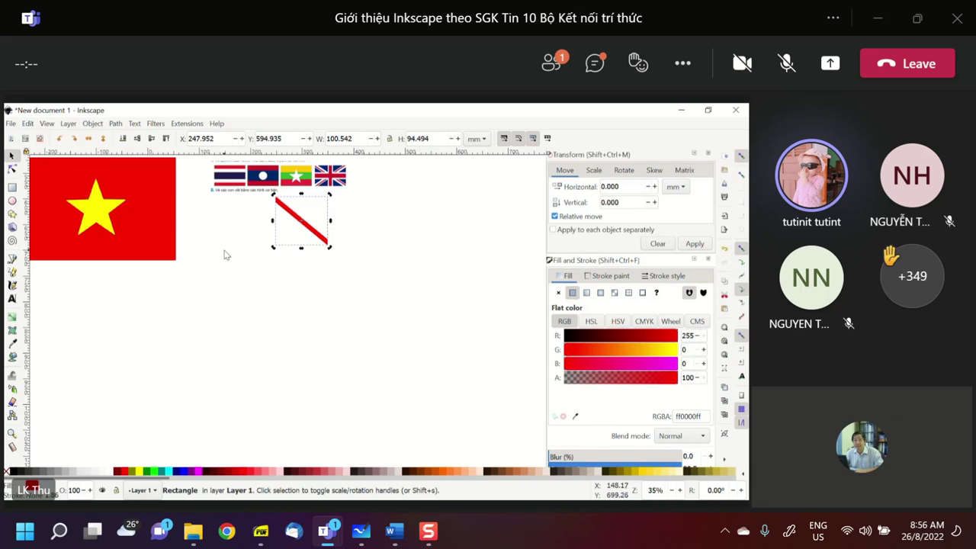
{"action": "scroll", "coordinate": [221, 260], "scroll_direction": "down", "scroll_amount": 1}
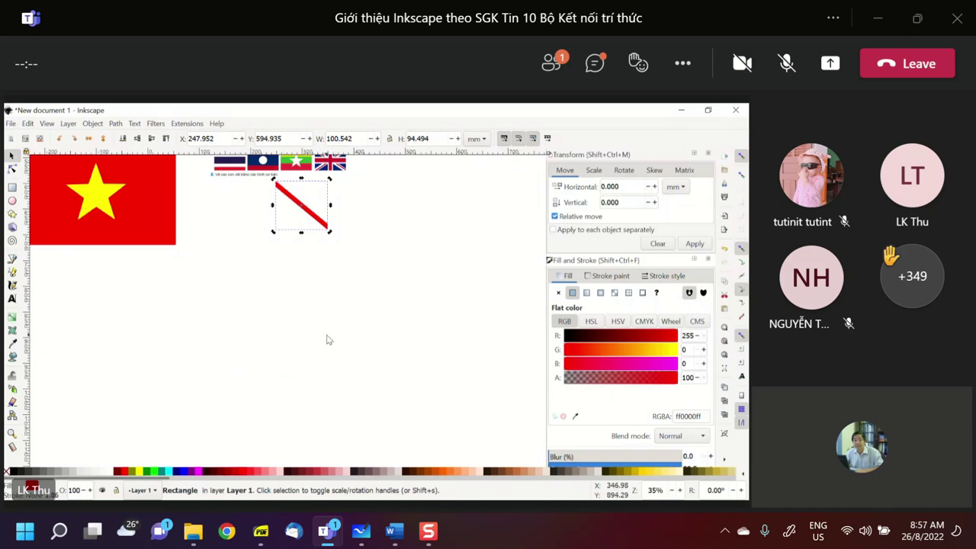
{"action": "scroll", "coordinate": [338, 327], "scroll_direction": "up", "scroll_amount": 1}
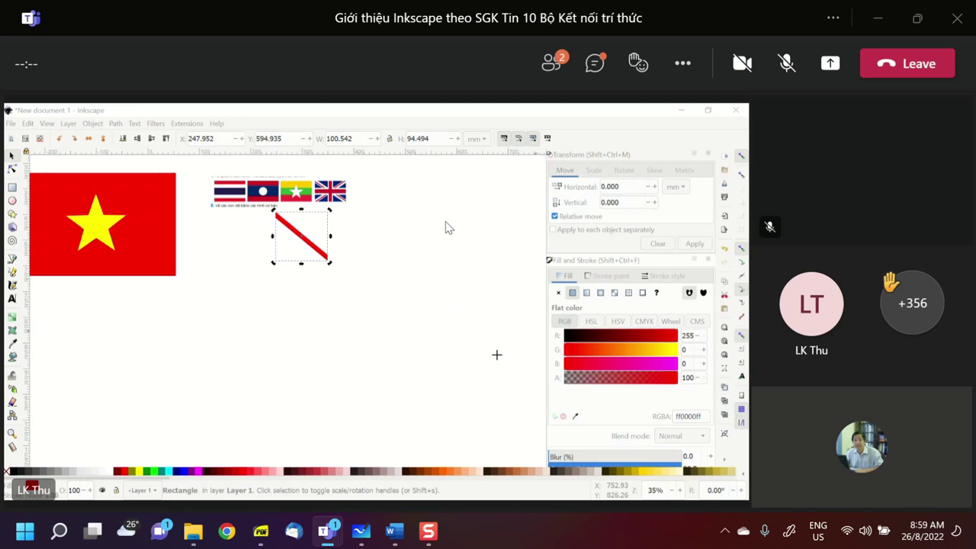
{"action": "left_click", "coordinate": [790, 83]}
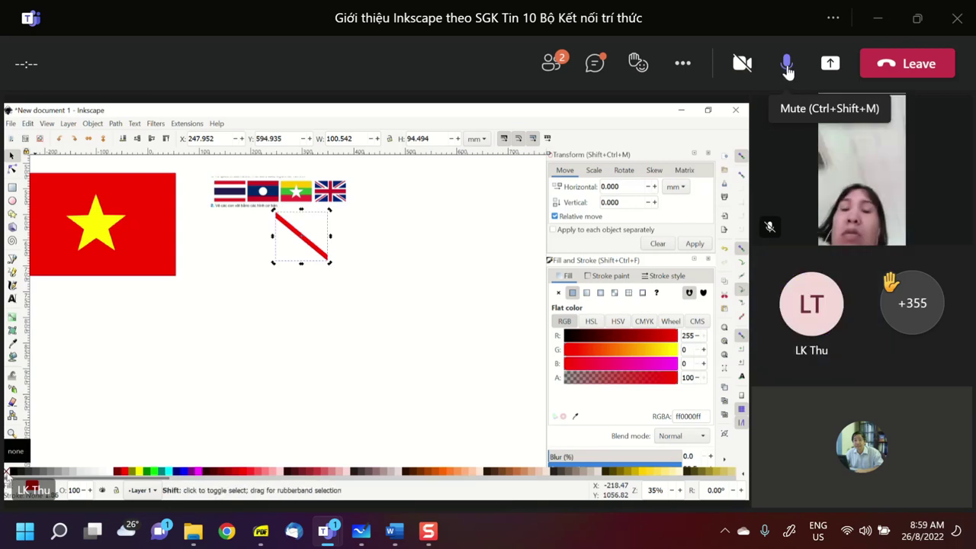
{"action": "left_click", "coordinate": [788, 68]}
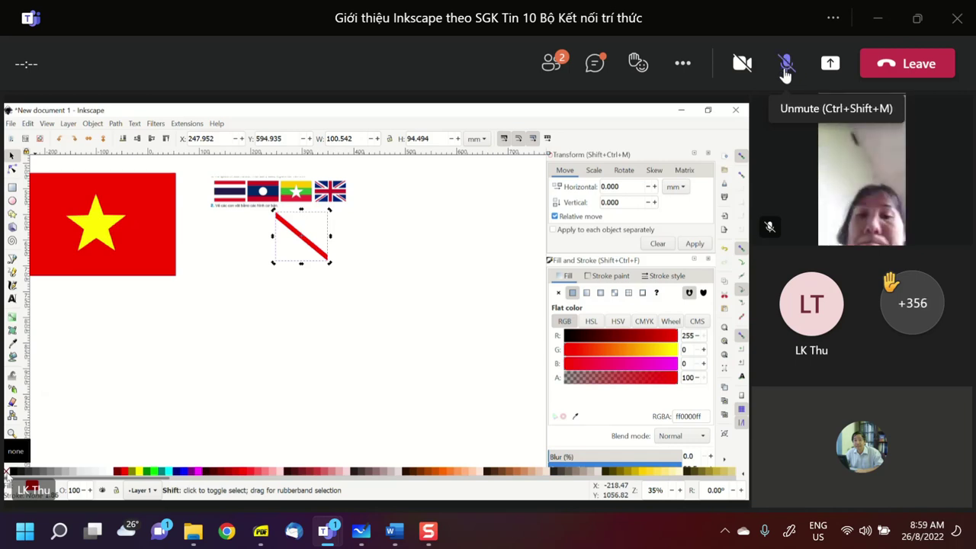
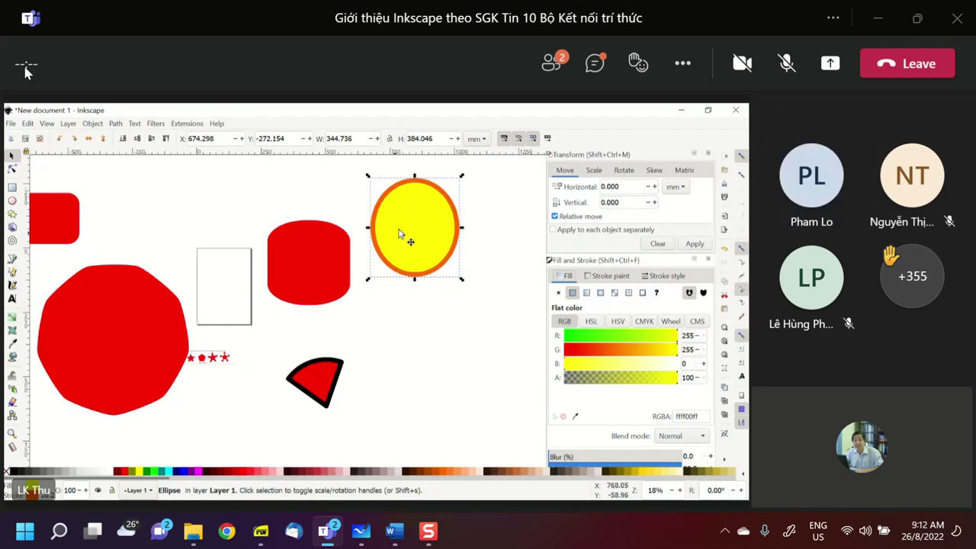
Step: Make the ellipse's fill bright green (24ff00) and its outline burnt orange (d56600)
{"action": "left_click", "coordinate": [613, 277]}
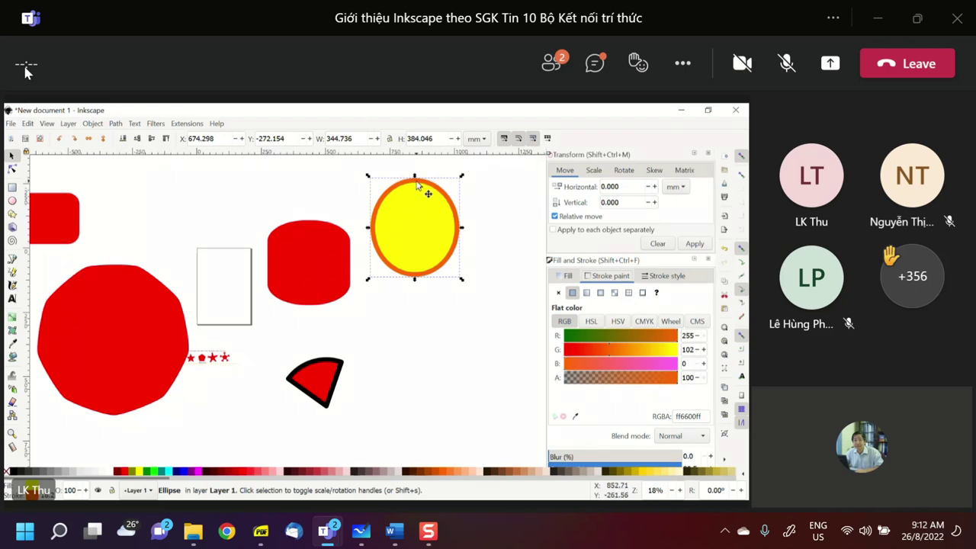
{"action": "left_click", "coordinate": [581, 336]}
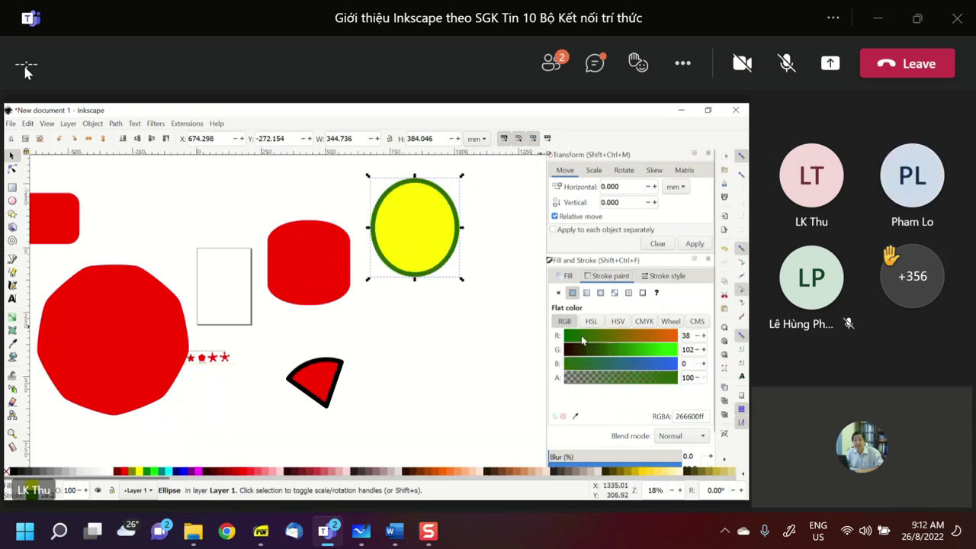
{"action": "left_click", "coordinate": [568, 278]}
{"action": "left_click", "coordinate": [581, 336]}
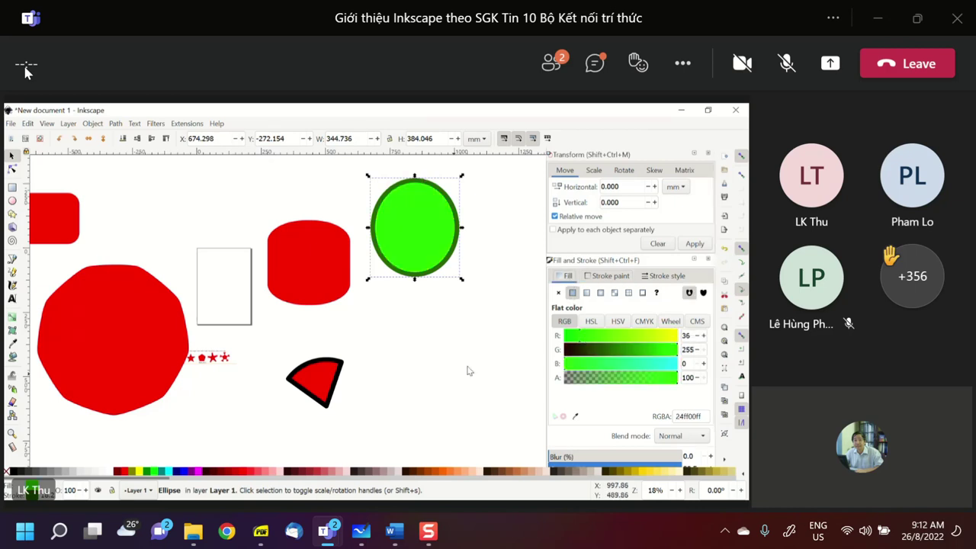
{"action": "left_click", "coordinate": [606, 275]}
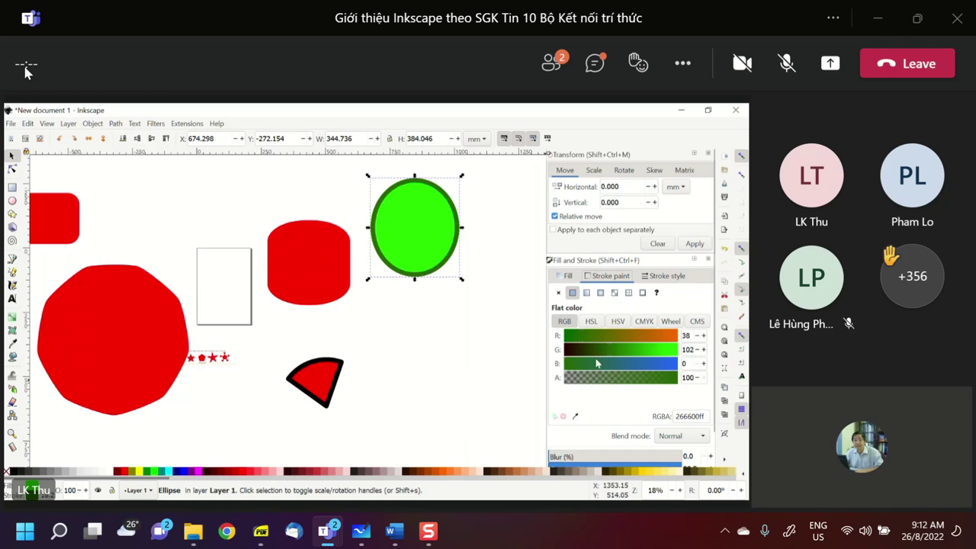
{"action": "left_click", "coordinate": [659, 335]}
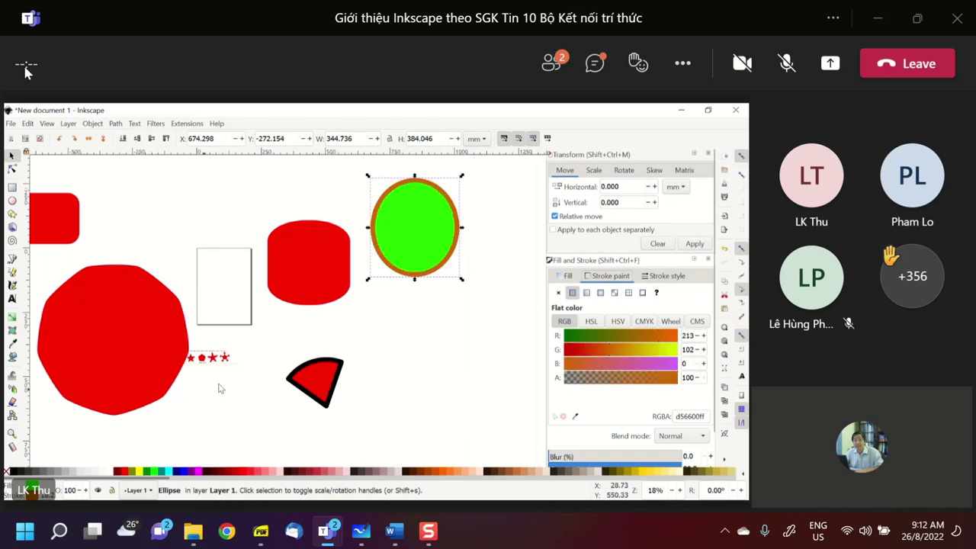
{"action": "left_click", "coordinate": [663, 275]}
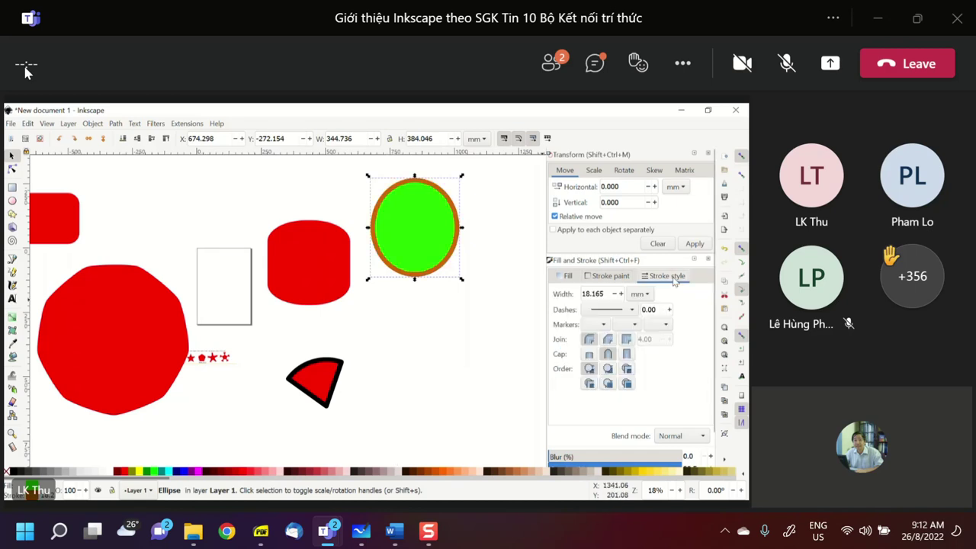
Step: Thin the outline to 8.965 mm, try several dash patterns, then return to a solid line
{"action": "left_click", "coordinate": [614, 294]}
{"action": "left_click_drag", "start_coordinate": [615, 296], "coordinate": [616, 297]}
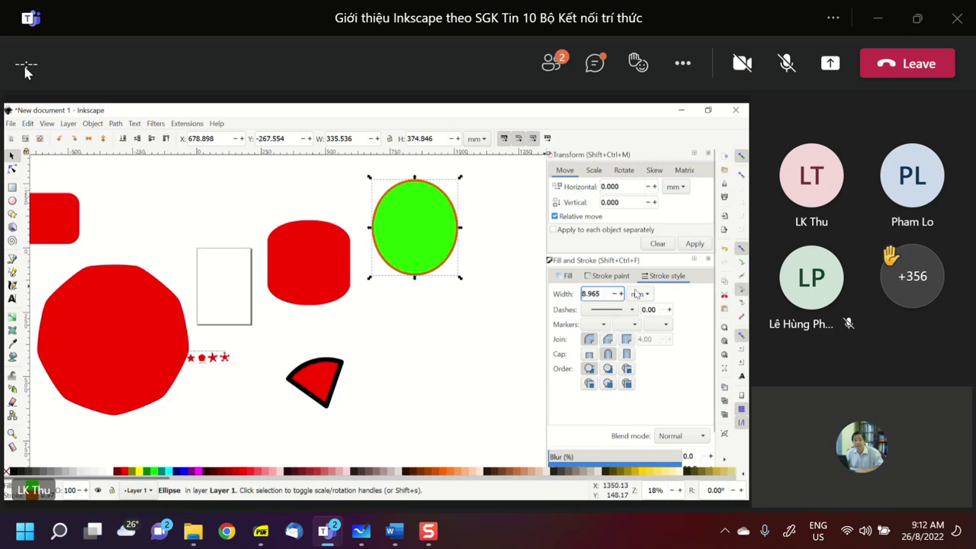
{"action": "left_click", "coordinate": [631, 310]}
{"action": "left_click", "coordinate": [603, 326]}
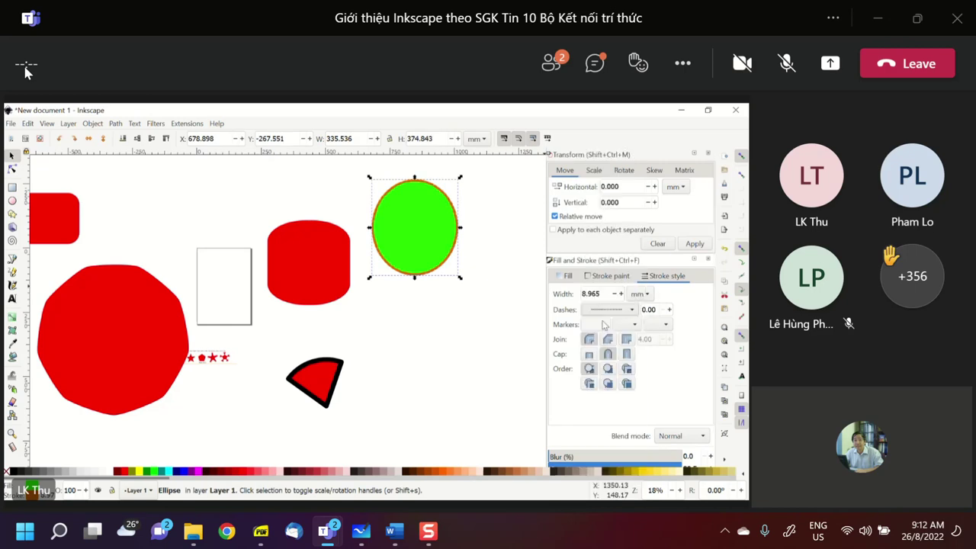
{"action": "left_click", "coordinate": [632, 311]}
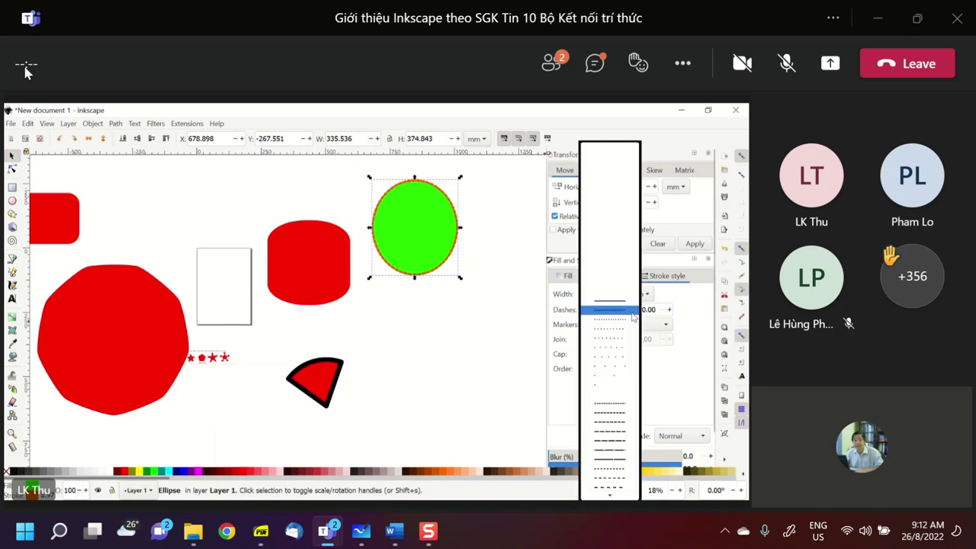
{"action": "left_click", "coordinate": [632, 313]}
{"action": "left_click", "coordinate": [632, 311]}
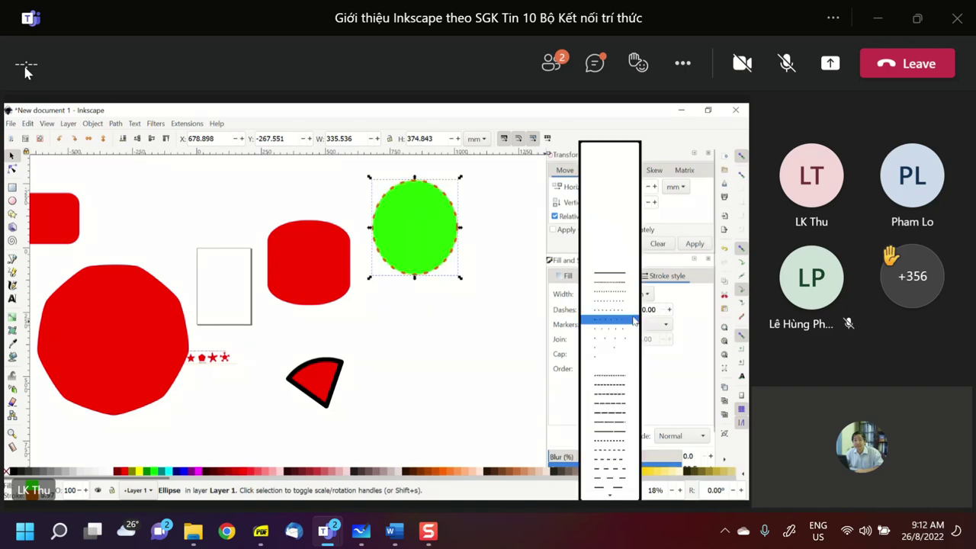
{"action": "left_click", "coordinate": [624, 364]}
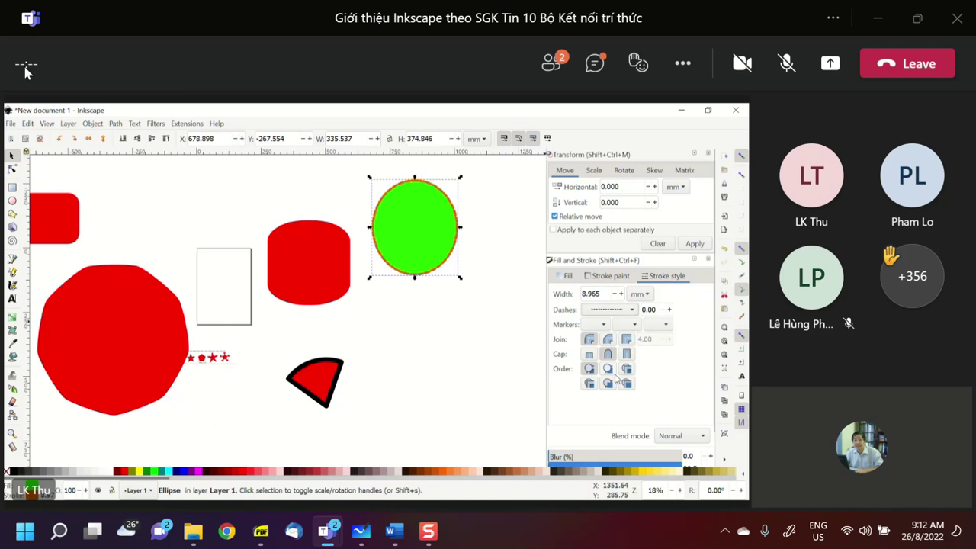
{"action": "left_click", "coordinate": [633, 311]}
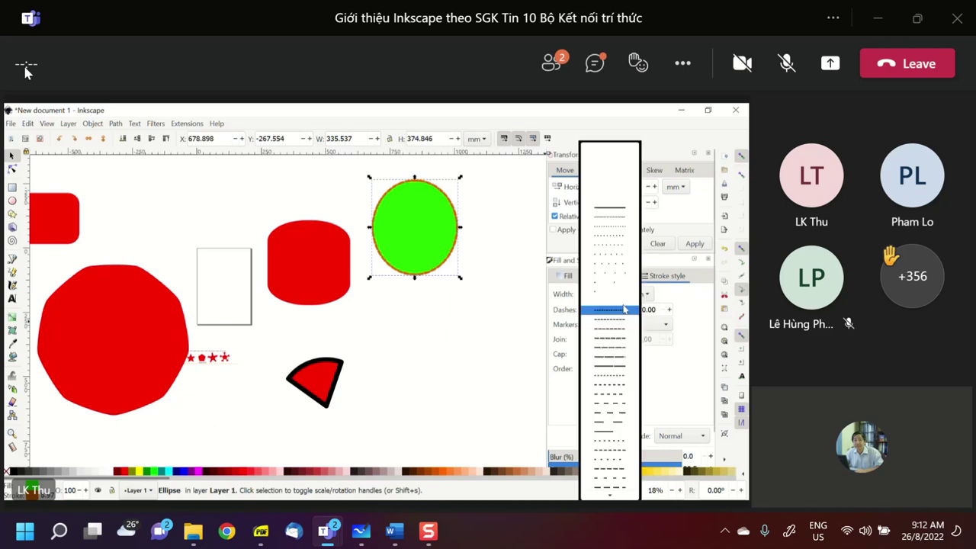
{"action": "left_click", "coordinate": [610, 207]}
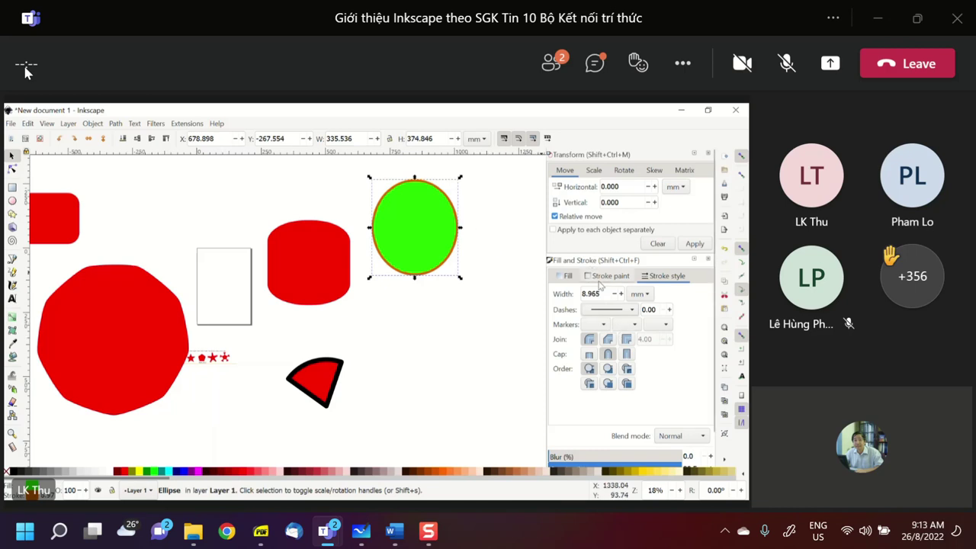
Step: Lower the fill's red value to 11 for a purer green (0bff00), shown in HSL
{"action": "left_click", "coordinate": [565, 275]}
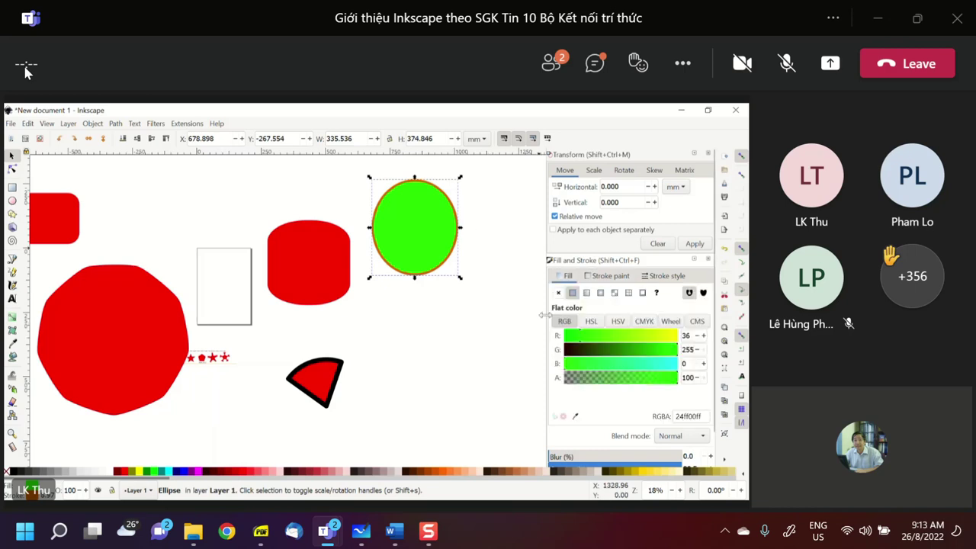
{"action": "left_click", "coordinate": [591, 321]}
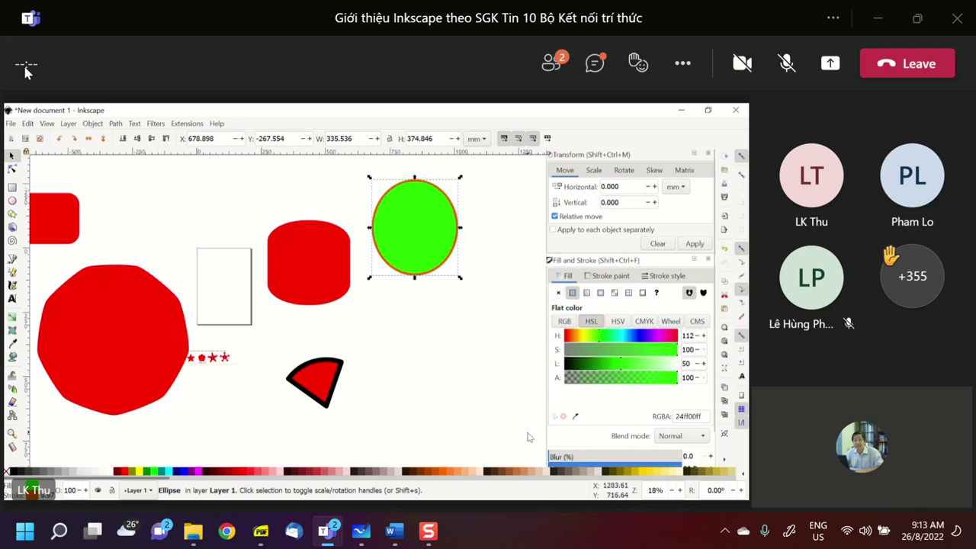
{"action": "left_click", "coordinate": [565, 321]}
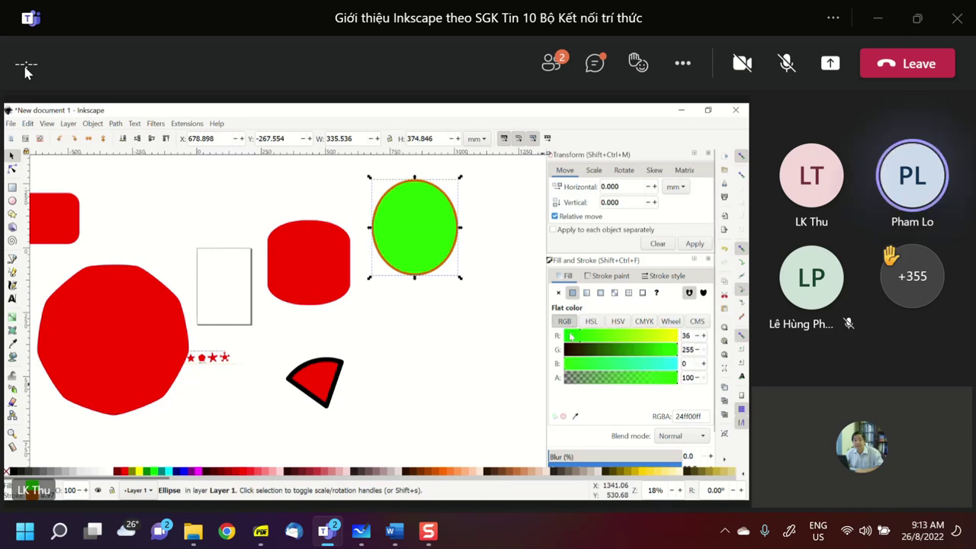
{"action": "left_click", "coordinate": [570, 336]}
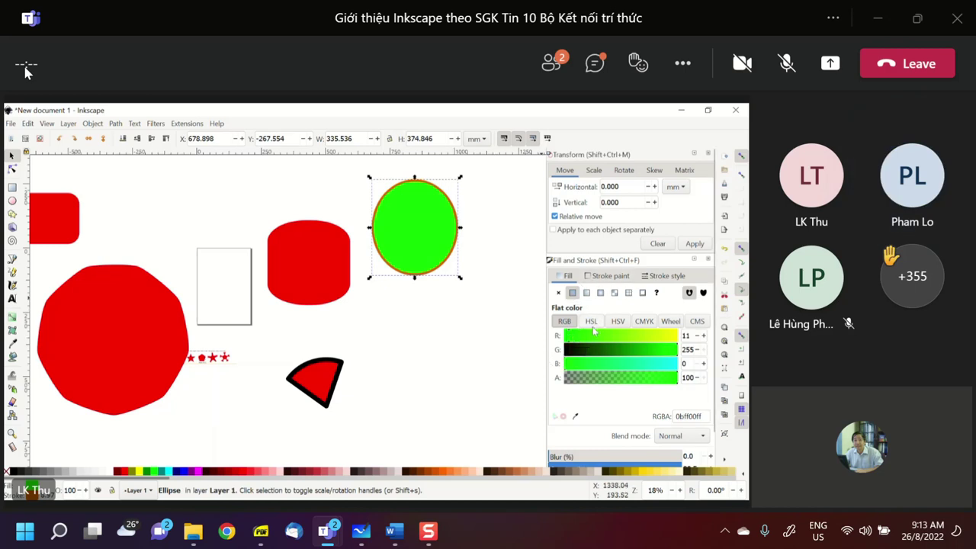
{"action": "left_click", "coordinate": [591, 323]}
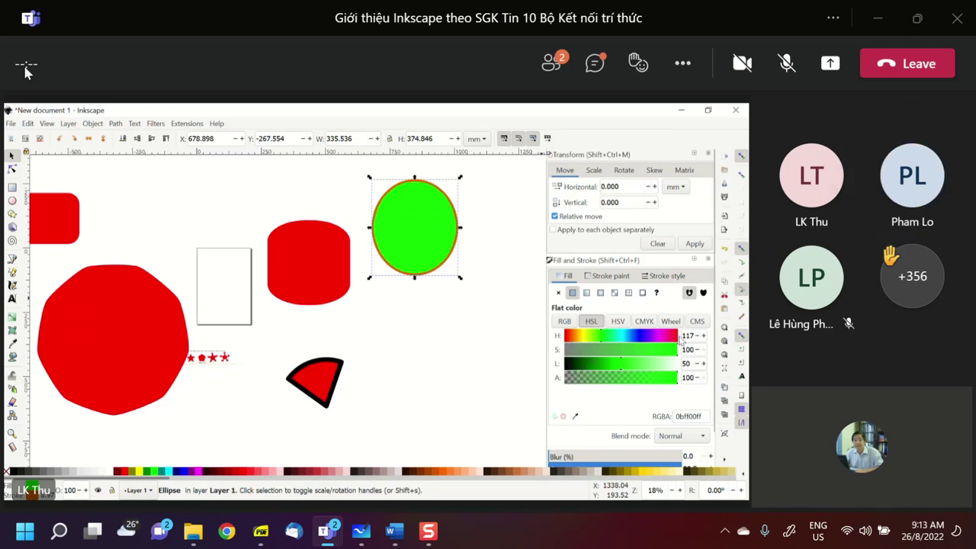
{"action": "left_click", "coordinate": [569, 336]}
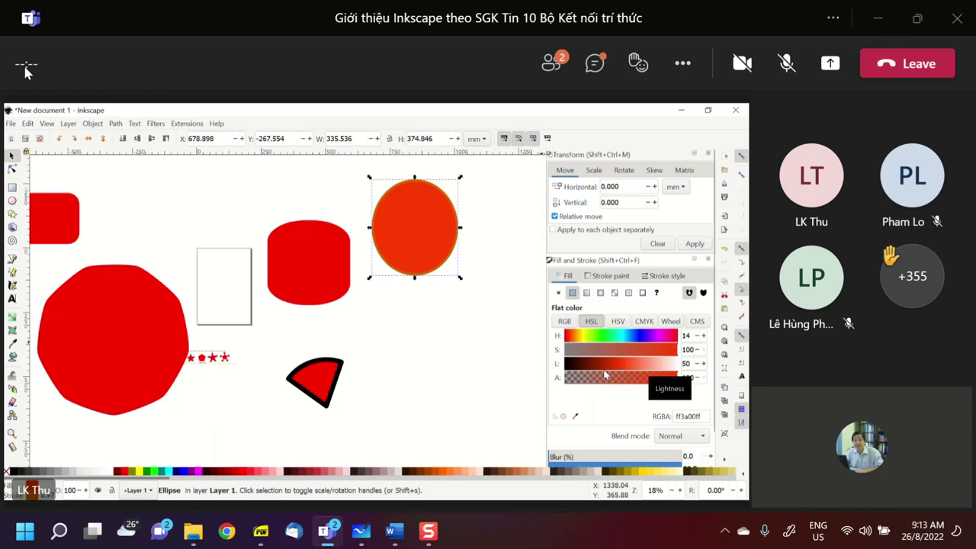
Step: Try darker and lighter fill shades, settling on coral f7724b (lightness 63, saturation 92)
{"action": "left_click", "coordinate": [653, 351]}
{"action": "mouse_move", "coordinate": [623, 364]}
{"action": "left_mouse_down"}
{"action": "mouse_move", "coordinate": [588, 367]}
{"action": "mouse_move", "coordinate": [638, 367]}
{"action": "left_mouse_up"}
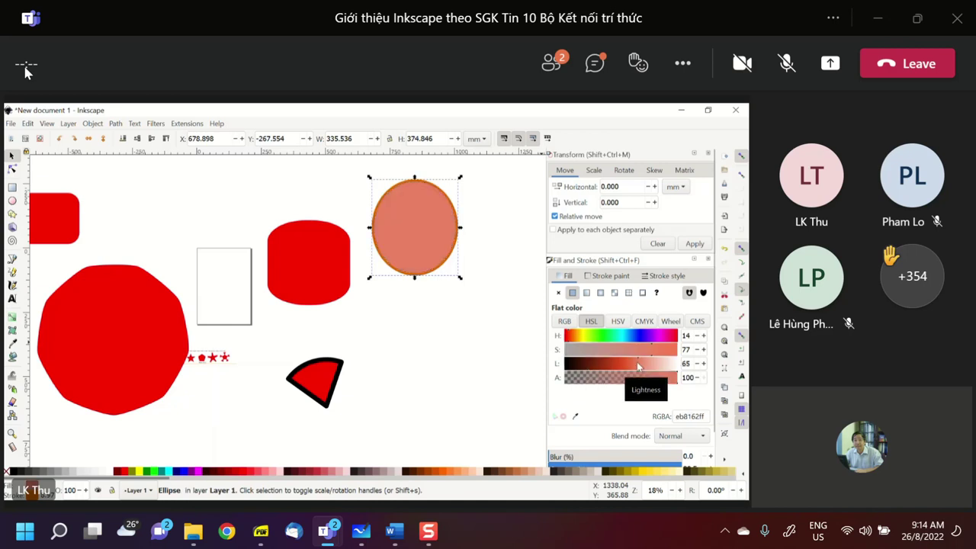
{"action": "left_click", "coordinate": [607, 367]}
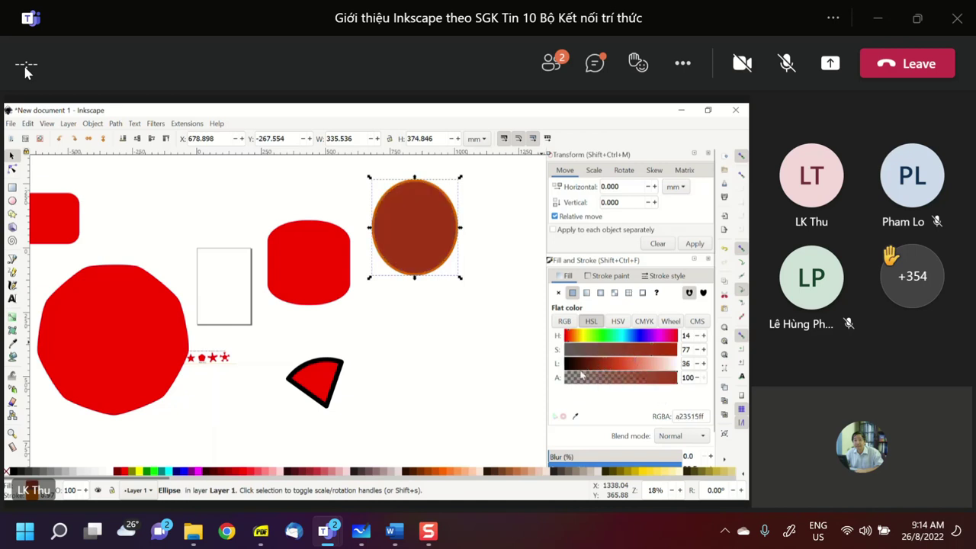
{"action": "left_click", "coordinate": [576, 369]}
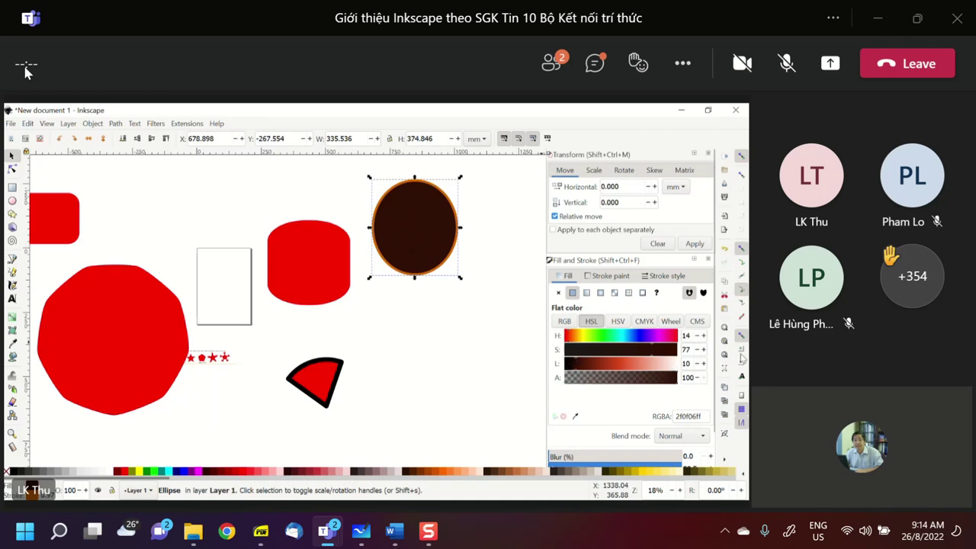
{"action": "left_click", "coordinate": [674, 367]}
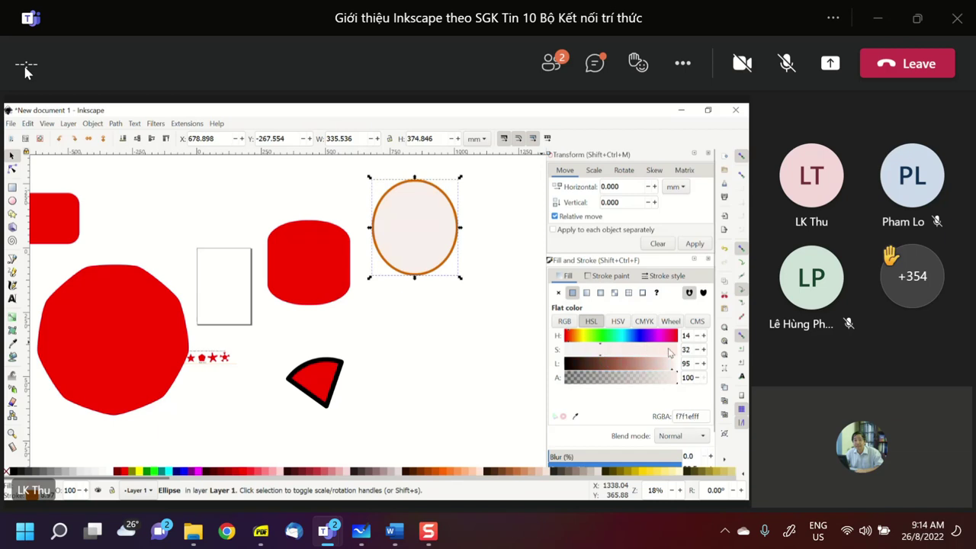
{"action": "left_click", "coordinate": [668, 350]}
{"action": "left_click", "coordinate": [627, 366]}
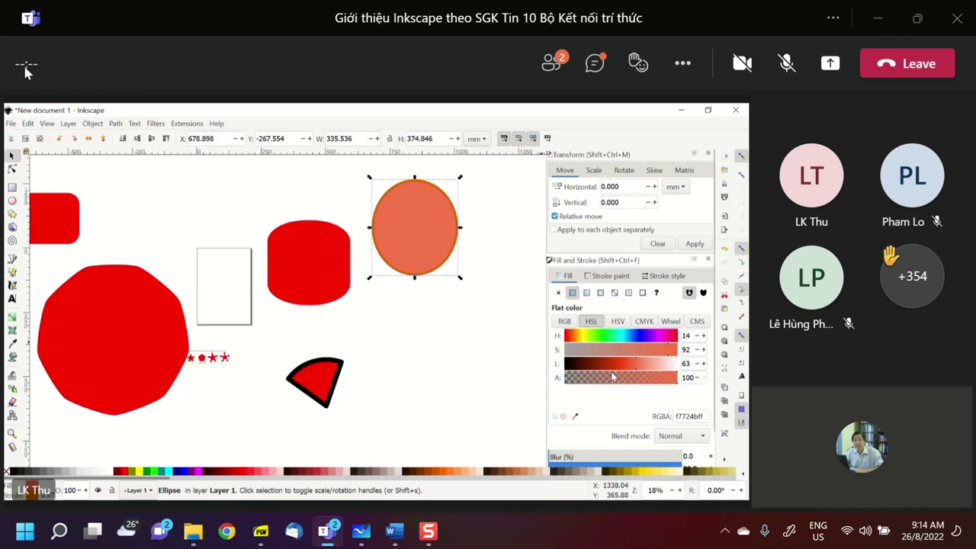
Step: Show the coral fill in RGB as 247, 114, 75
{"action": "left_click", "coordinate": [562, 322]}
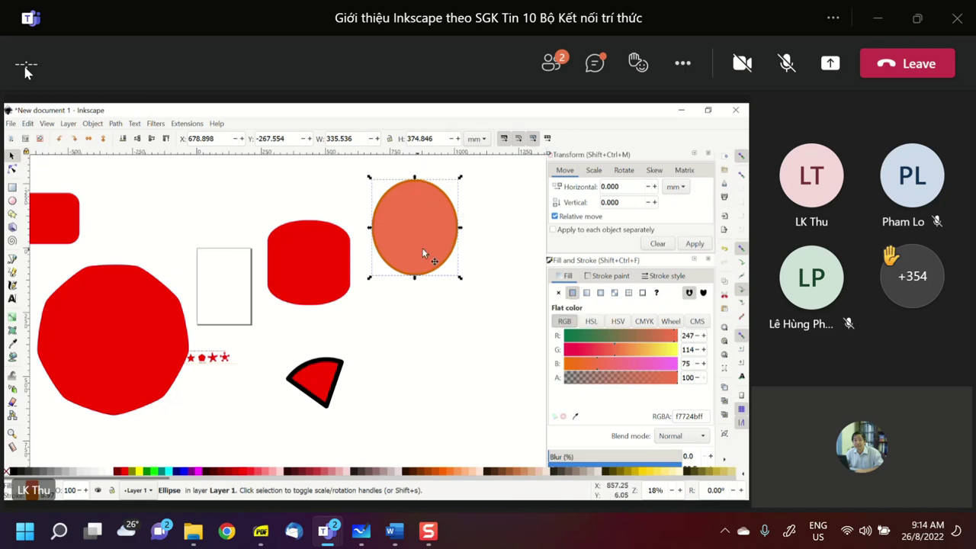
Step: Set the fill alpha to 65 and the ellipse opacity to 73%, then move it over the red shape
{"action": "left_click", "coordinate": [639, 376]}
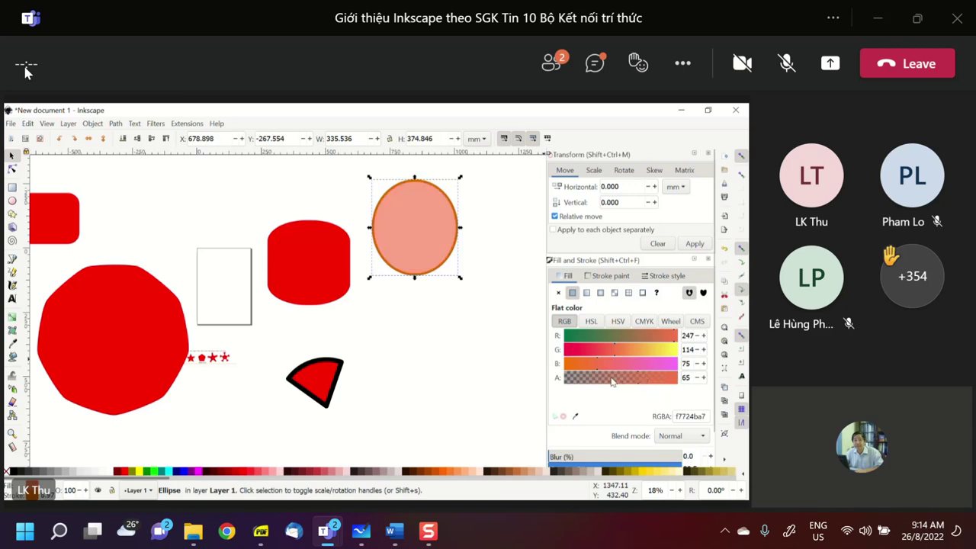
{"action": "scroll", "coordinate": [612, 381], "scroll_direction": "down", "scroll_amount": 1}
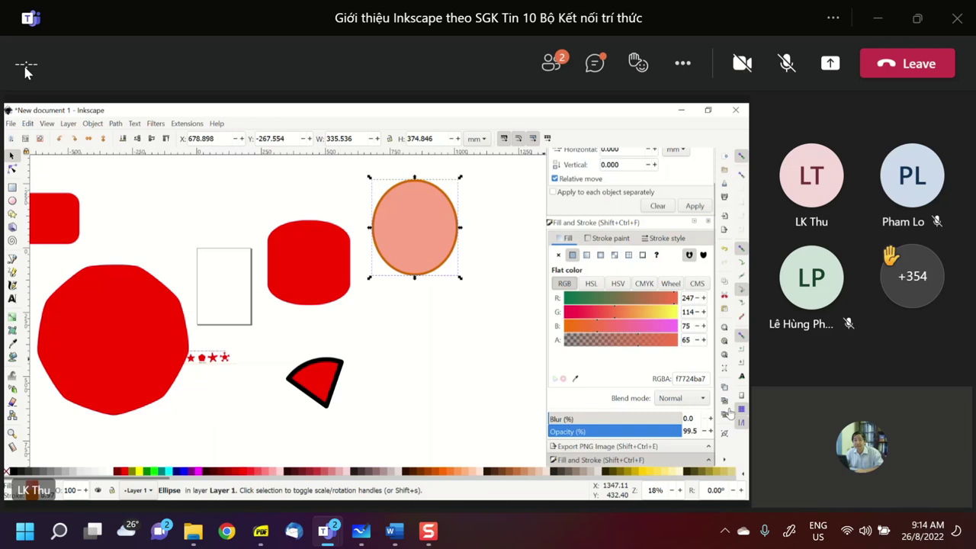
{"action": "left_click_drag", "start_coordinate": [610, 431], "coordinate": [566, 434]}
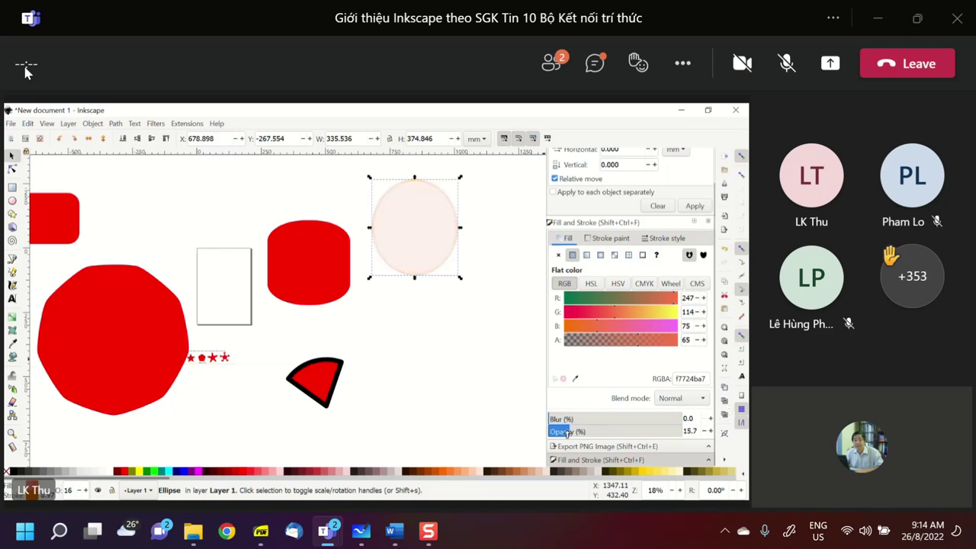
{"action": "left_click", "coordinate": [642, 433]}
{"action": "left_click_drag", "start_coordinate": [664, 433], "coordinate": [550, 433]}
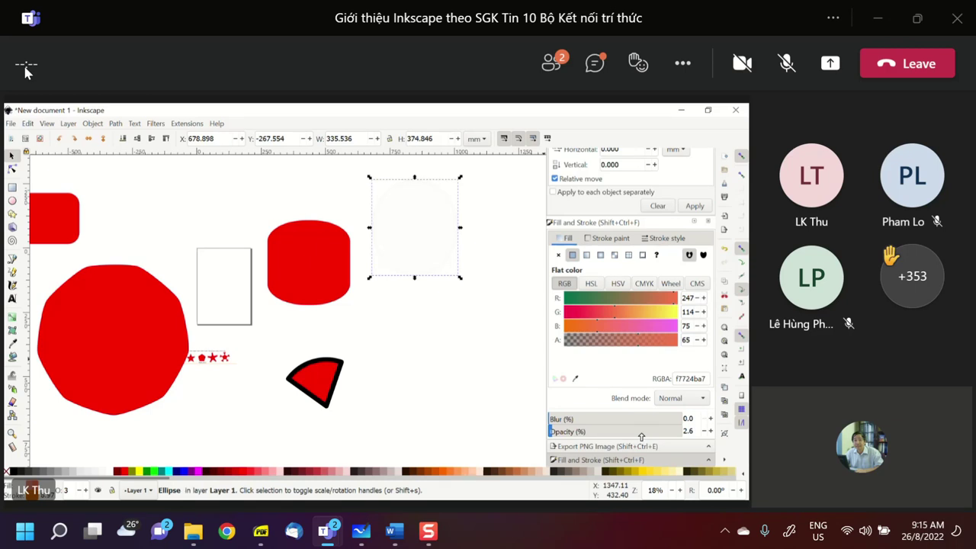
{"action": "type", "text": "73"}
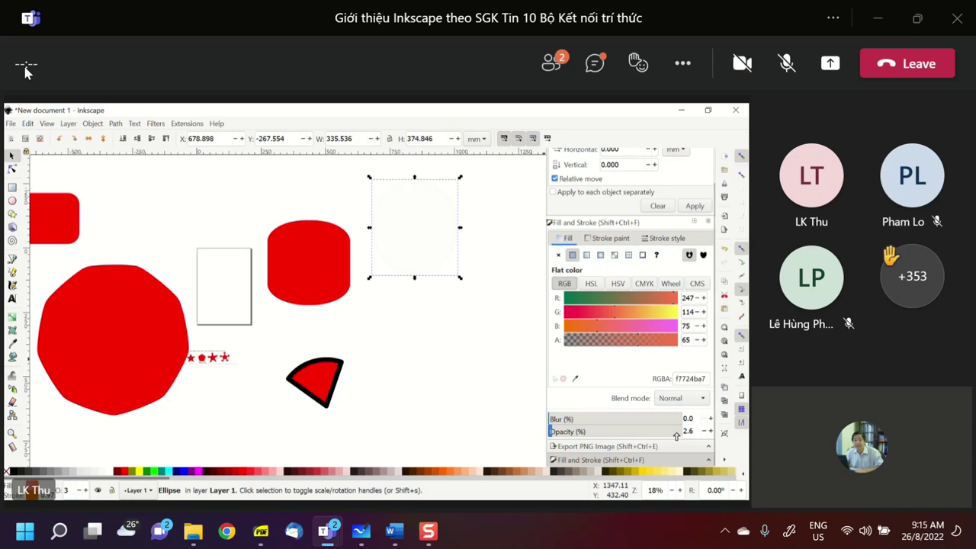
{"action": "key", "text": "Return"}
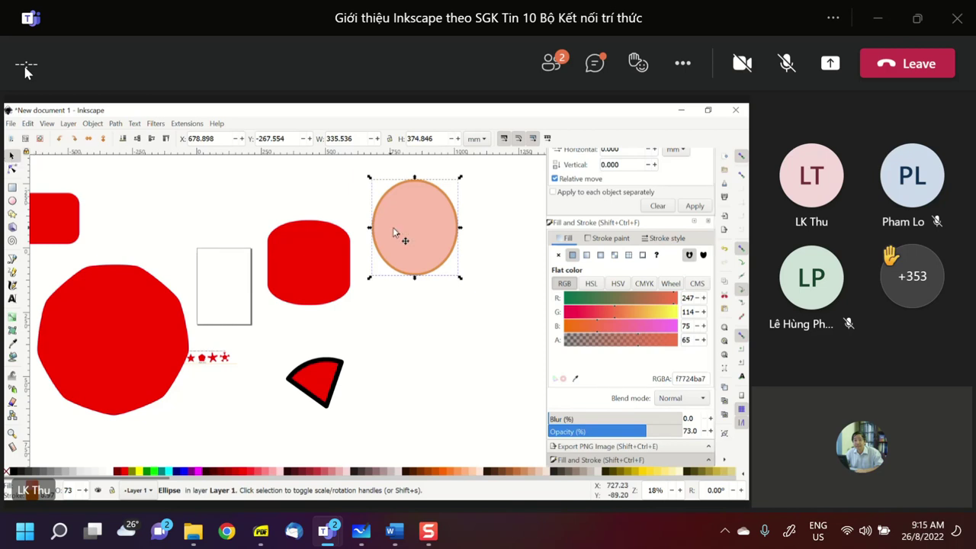
{"action": "left_click_drag", "start_coordinate": [402, 231], "coordinate": [329, 244]}
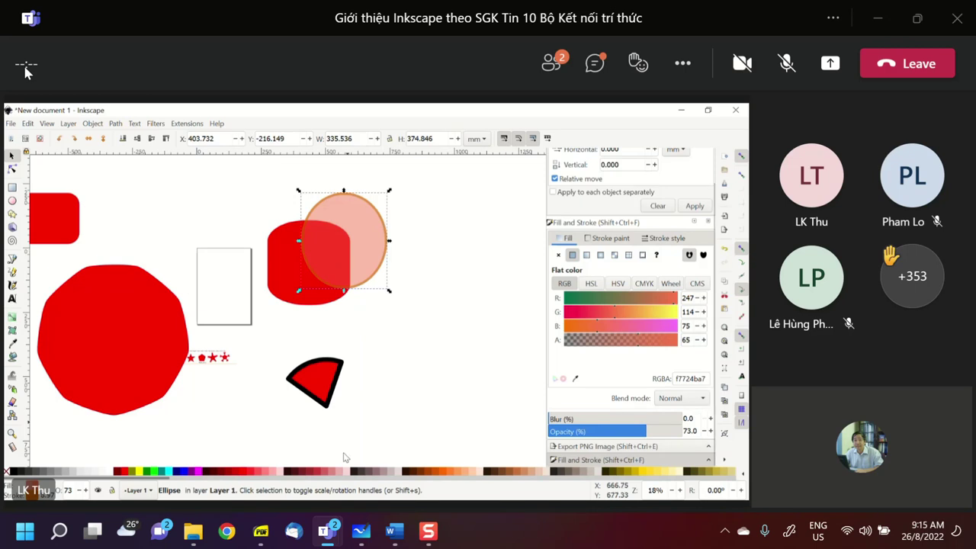
Step: Set the fill's R to 69, fill alpha to 82 and the ellipse opacity to 84.3
{"action": "left_click", "coordinate": [595, 297]}
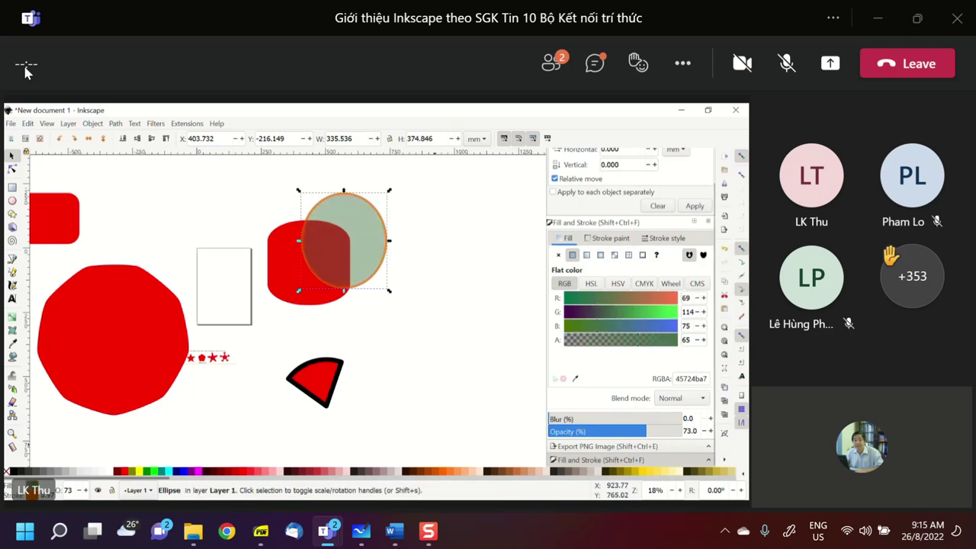
{"action": "left_click", "coordinate": [674, 342]}
{"action": "left_click", "coordinate": [676, 342]}
{"action": "left_click", "coordinate": [680, 432]}
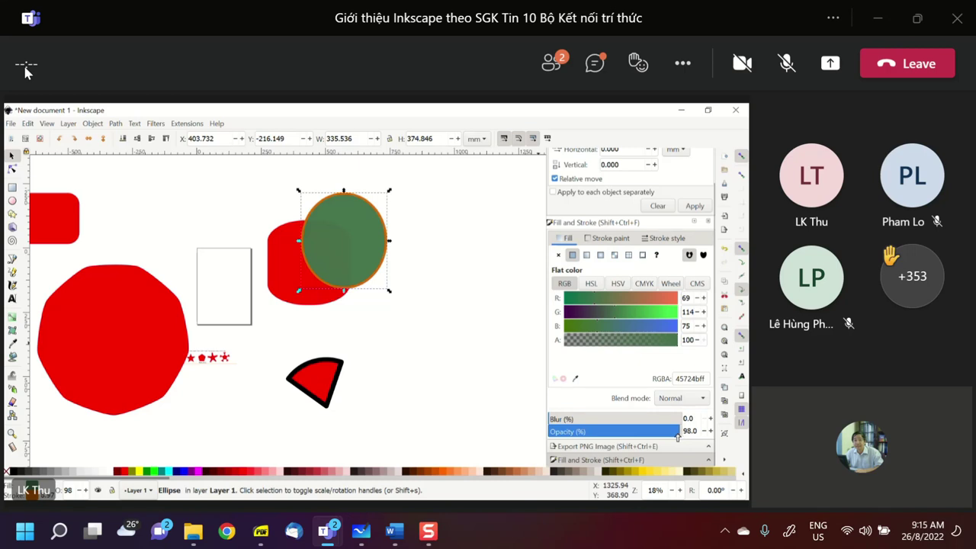
{"action": "left_click_drag", "start_coordinate": [679, 432], "coordinate": [706, 437]}
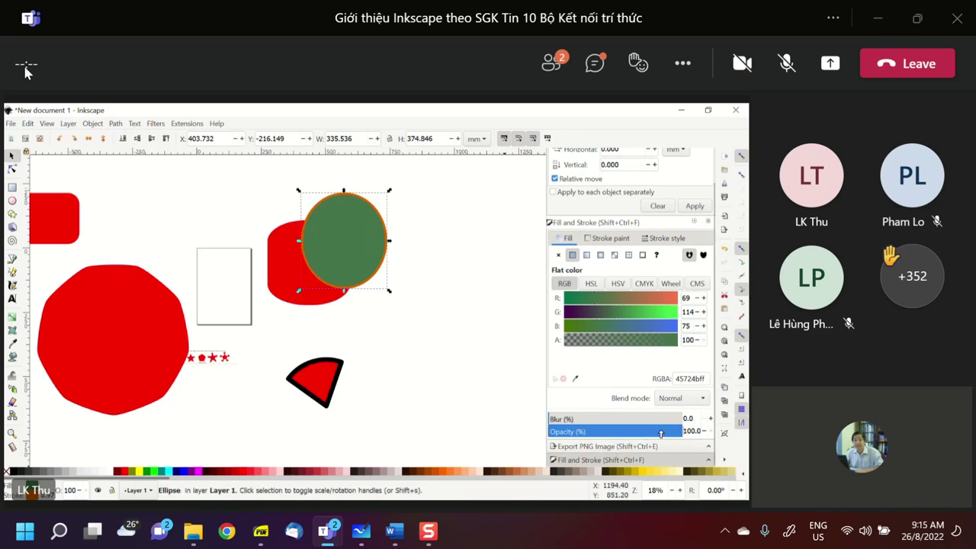
{"action": "left_click", "coordinate": [660, 432]}
{"action": "left_click", "coordinate": [659, 340]}
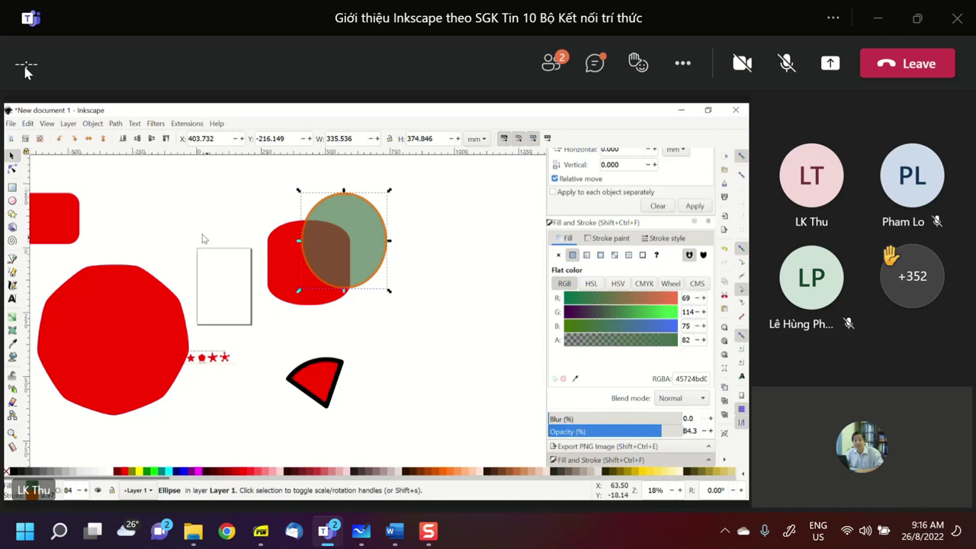
{"action": "left_click", "coordinate": [587, 257]}
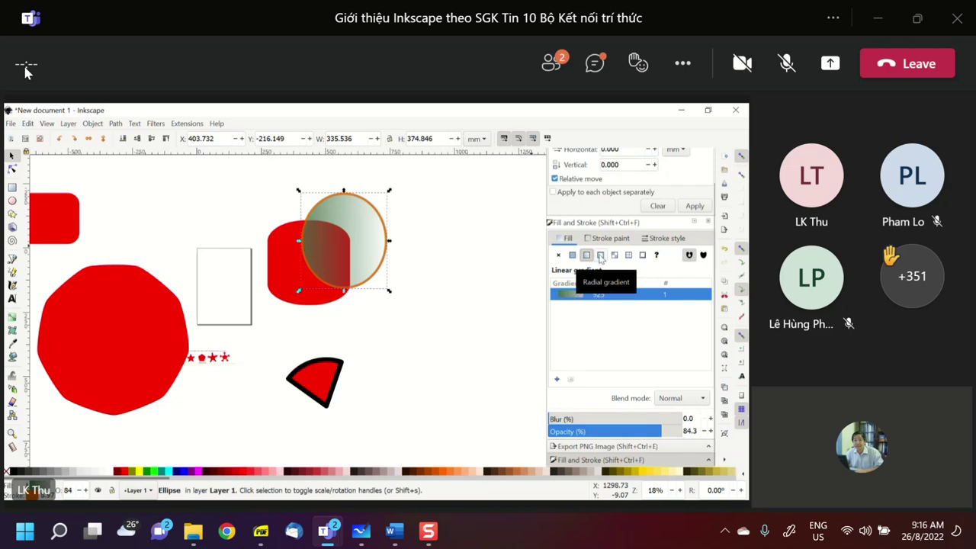
Step: Switch the ellipse fill from linear to a radial gradient
{"action": "left_click", "coordinate": [601, 255]}
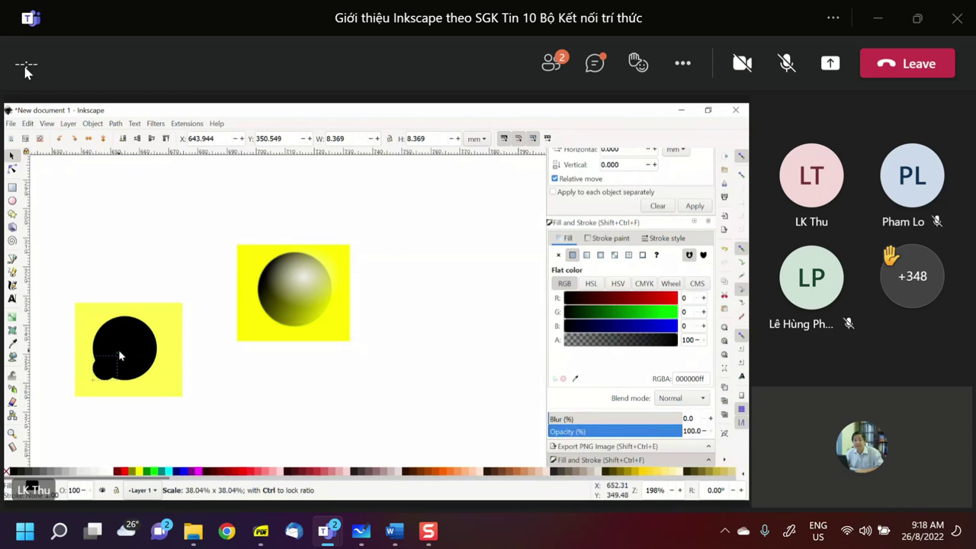
Step: Shrink the small white circle, place it inside the black circle, then select the black circle
{"action": "mouse_move", "coordinate": [119, 355]}
{"action": "left_mouse_down"}
{"action": "mouse_move", "coordinate": [107, 370]}
{"action": "mouse_move", "coordinate": [130, 340]}
{"action": "left_mouse_up"}
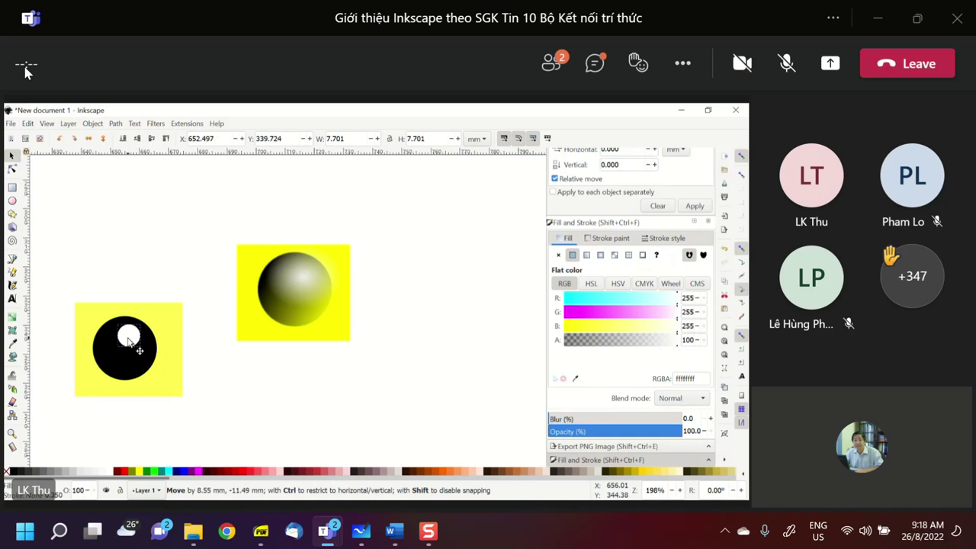
{"action": "left_click_drag", "start_coordinate": [139, 350], "coordinate": [137, 352]}
{"action": "key", "text": "Escape"}
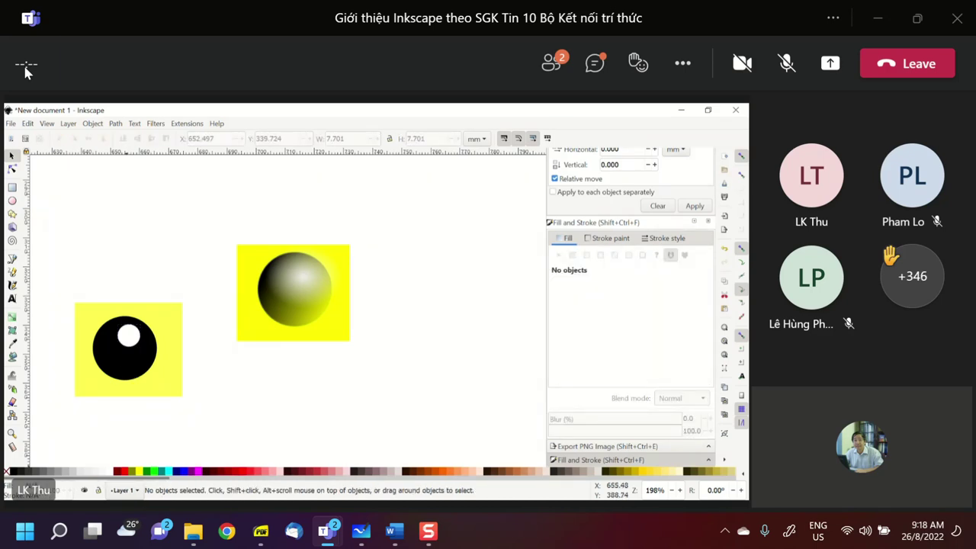
{"action": "left_click", "coordinate": [107, 351]}
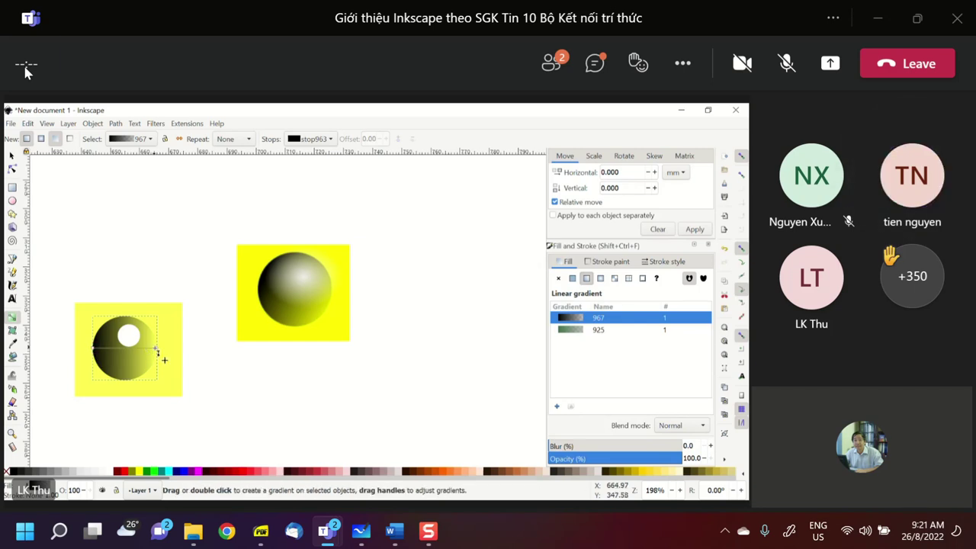
Step: Select the black circle's gradient start stop for colour editing
{"action": "left_click", "coordinate": [95, 352]}
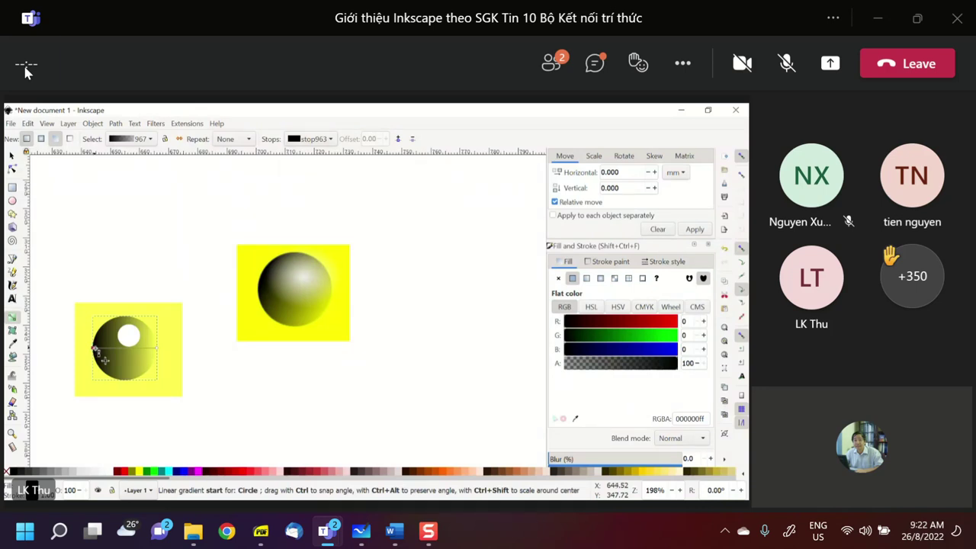
Step: Drag the gradient start up-left of the circle and its end well past the lower right
{"action": "left_click_drag", "start_coordinate": [95, 349], "coordinate": [80, 310]}
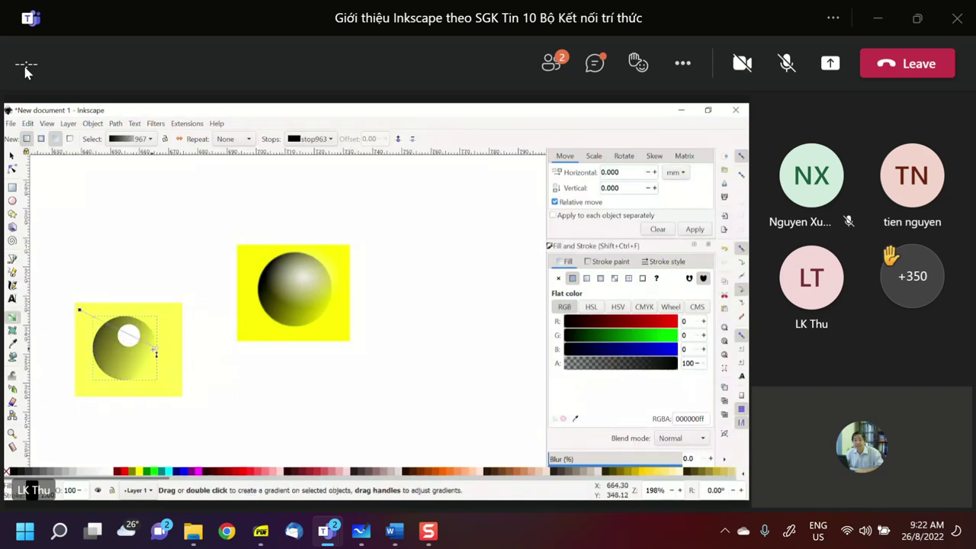
{"action": "left_click_drag", "start_coordinate": [158, 345], "coordinate": [193, 404]}
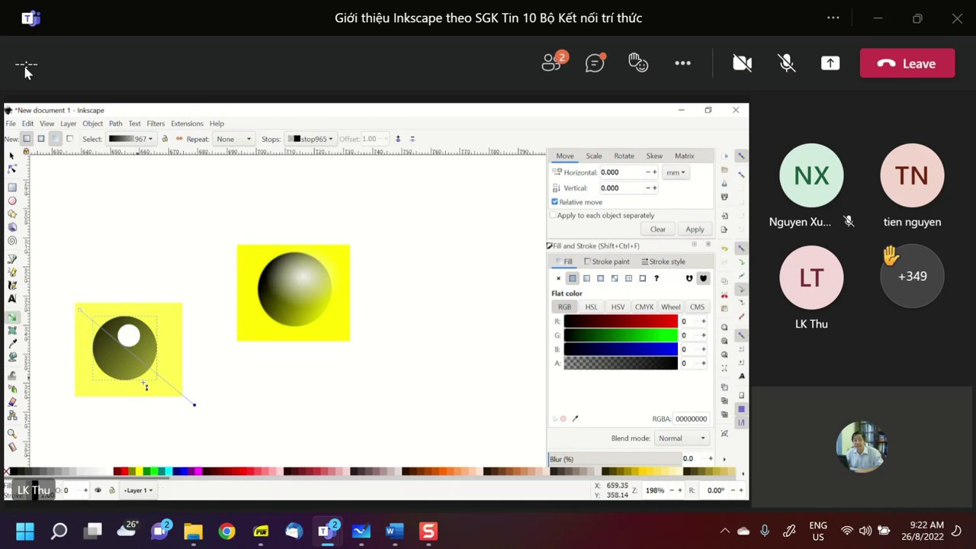
Step: Select the gradient's stops, shift its start left, then delete the dark gradient
{"action": "left_click", "coordinate": [80, 311]}
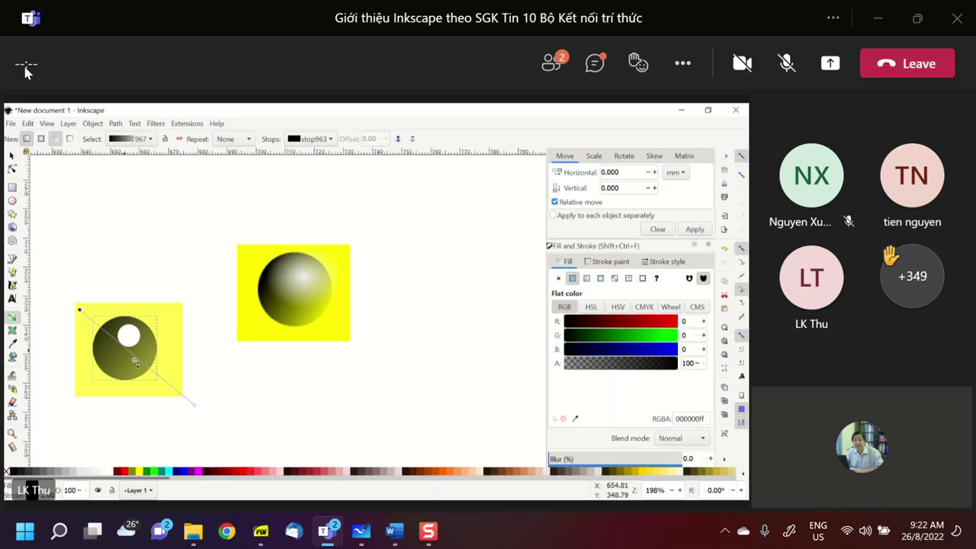
{"action": "left_click", "coordinate": [195, 406]}
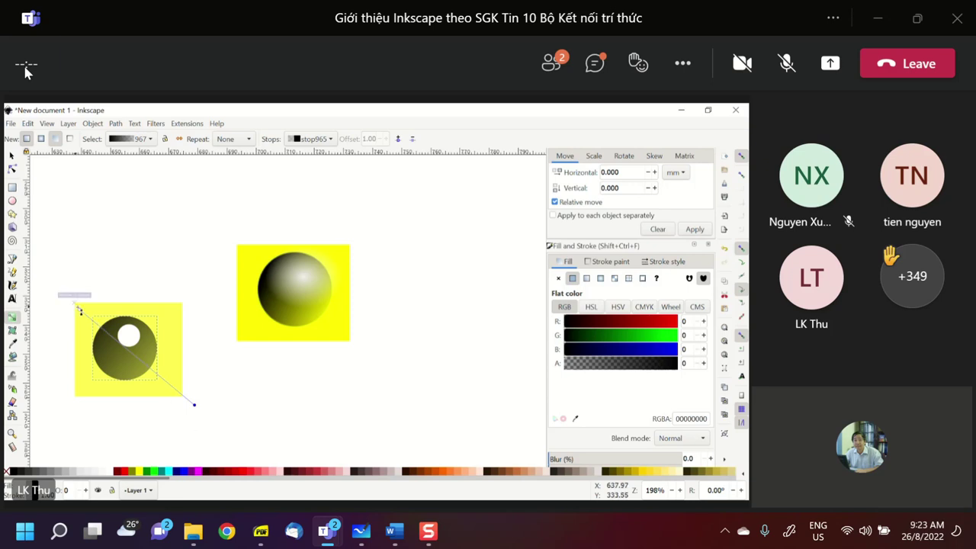
{"action": "mouse_move", "coordinate": [81, 311]}
{"action": "left_mouse_down"}
{"action": "mouse_move", "coordinate": [106, 316]}
{"action": "mouse_move", "coordinate": [175, 253]}
{"action": "mouse_move", "coordinate": [206, 260]}
{"action": "mouse_move", "coordinate": [297, 340]}
{"action": "mouse_move", "coordinate": [340, 421]}
{"action": "mouse_move", "coordinate": [279, 336]}
{"action": "mouse_move", "coordinate": [176, 266]}
{"action": "mouse_move", "coordinate": [93, 268]}
{"action": "mouse_move", "coordinate": [68, 285]}
{"action": "mouse_move", "coordinate": [60, 310]}
{"action": "left_mouse_up"}
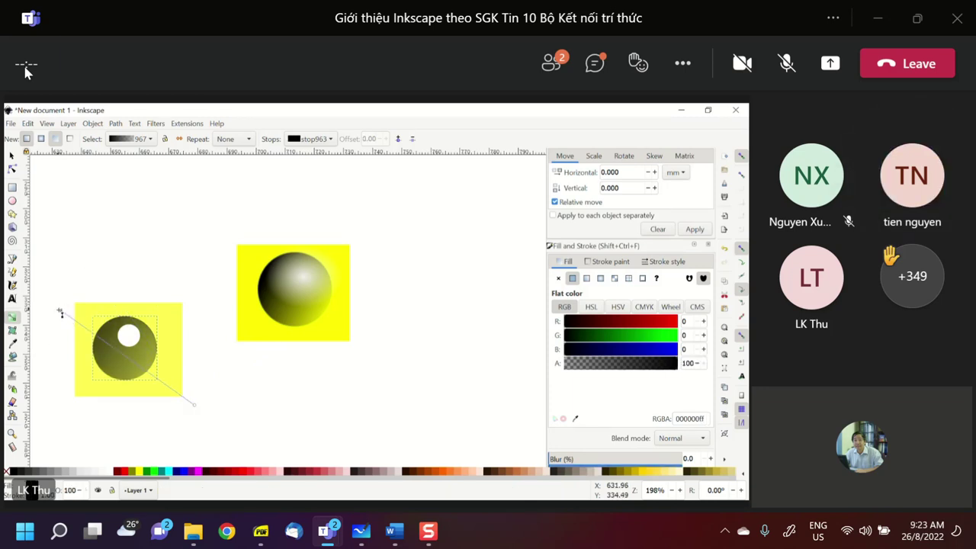
{"action": "key", "text": "Delete"}
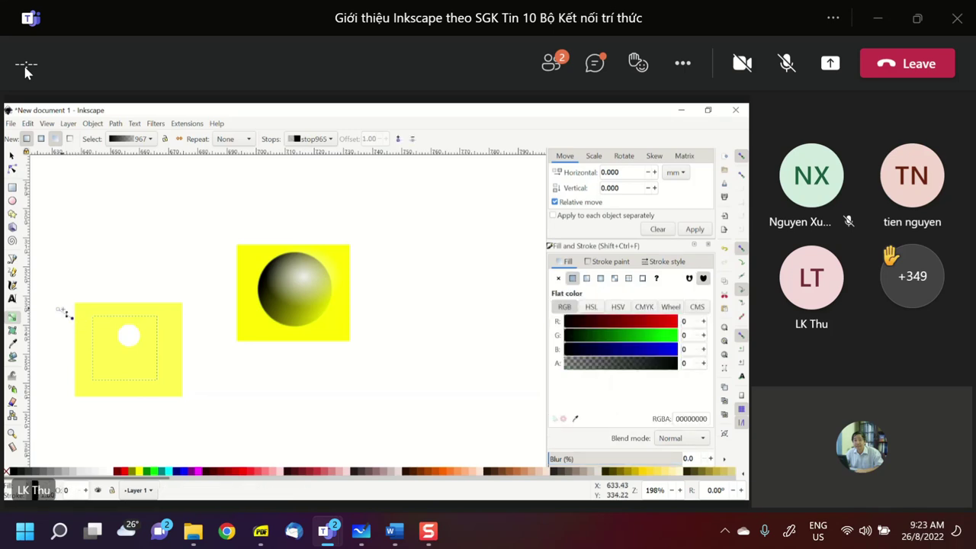
Step: Lay a new diagonal gradient from the circle's left edge to its lower right
{"action": "mouse_move", "coordinate": [72, 317]}
{"action": "left_mouse_down"}
{"action": "mouse_move", "coordinate": [111, 363]}
{"action": "mouse_move", "coordinate": [175, 389]}
{"action": "mouse_move", "coordinate": [188, 409]}
{"action": "left_mouse_up"}
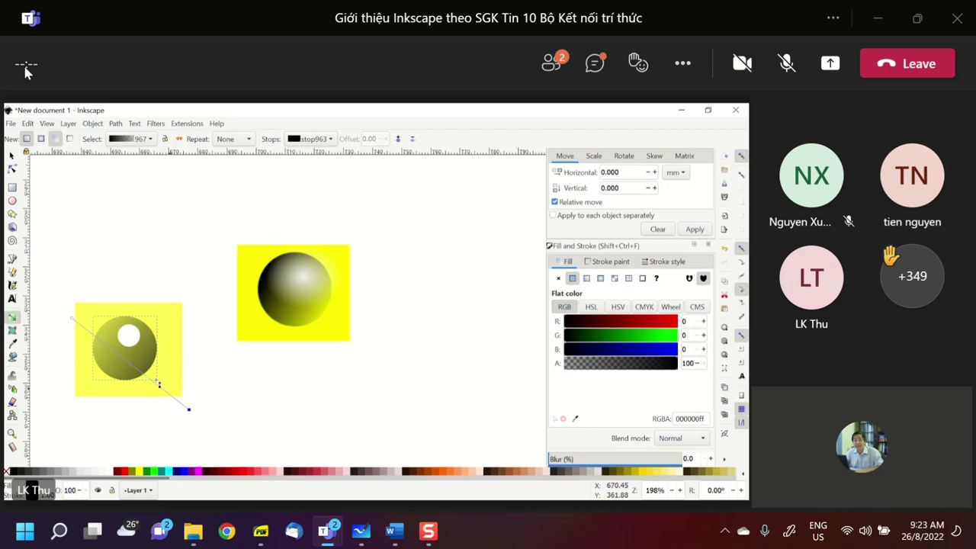
{"action": "left_click_drag", "start_coordinate": [71, 317], "coordinate": [219, 354]}
{"action": "left_click", "coordinate": [188, 410]}
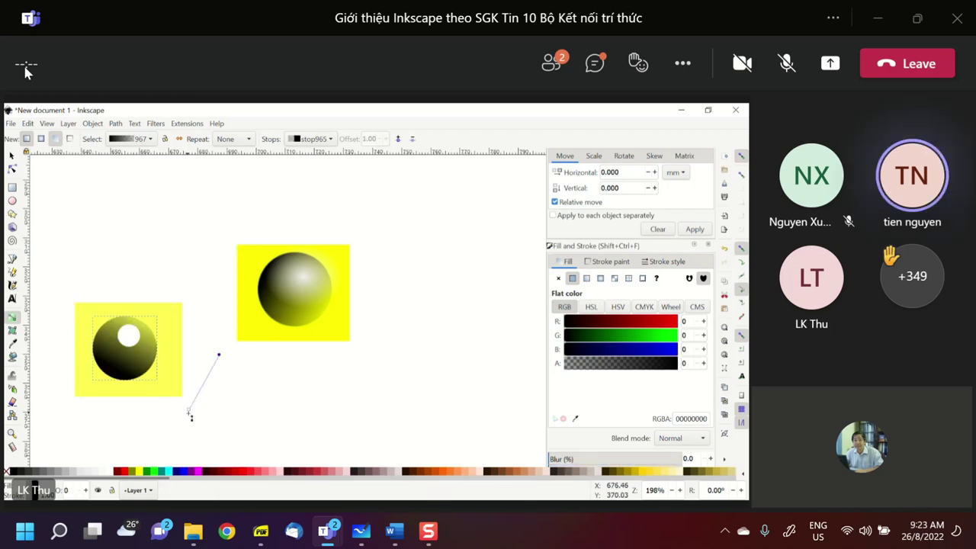
{"action": "left_click_drag", "start_coordinate": [188, 409], "coordinate": [95, 347]}
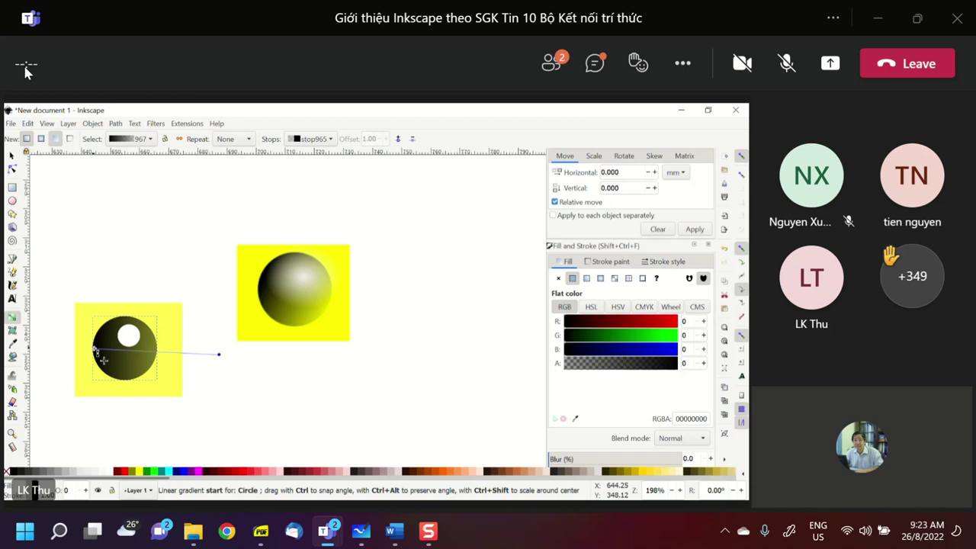
{"action": "left_click_drag", "start_coordinate": [95, 350], "coordinate": [162, 388]}
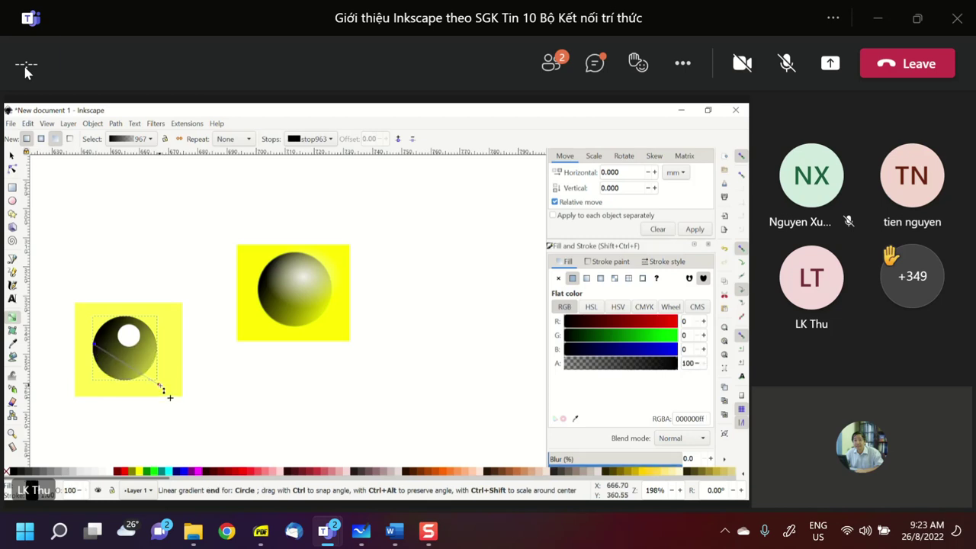
{"action": "left_click", "coordinate": [160, 387]}
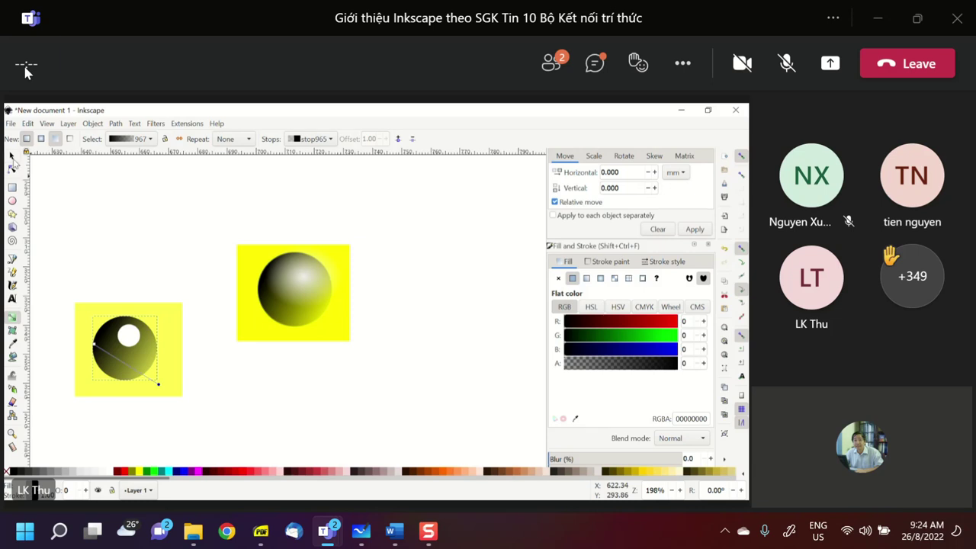
{"action": "left_click", "coordinate": [11, 158]}
Step: Give the white highlight circle a radial gradient and colour its stops yellow
{"action": "left_click", "coordinate": [128, 341]}
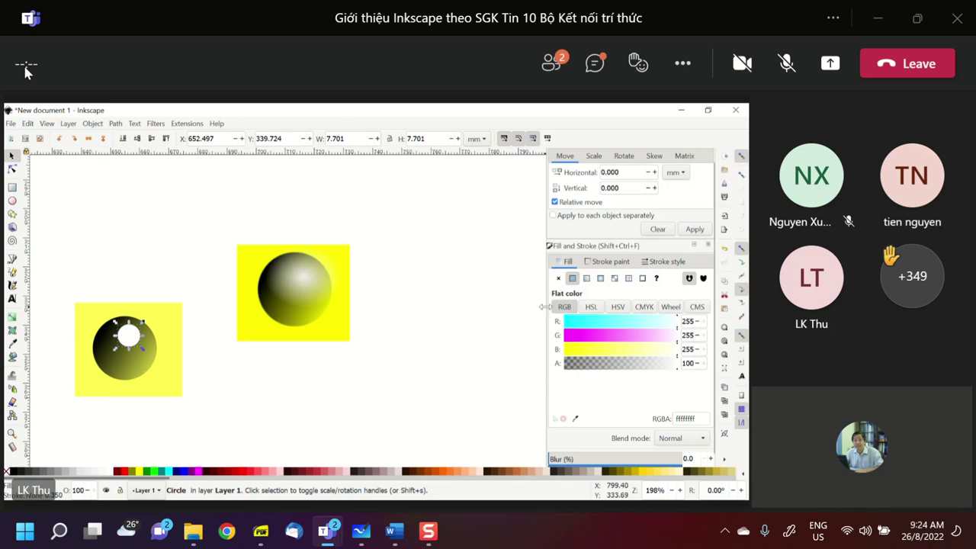
{"action": "left_click", "coordinate": [600, 278]}
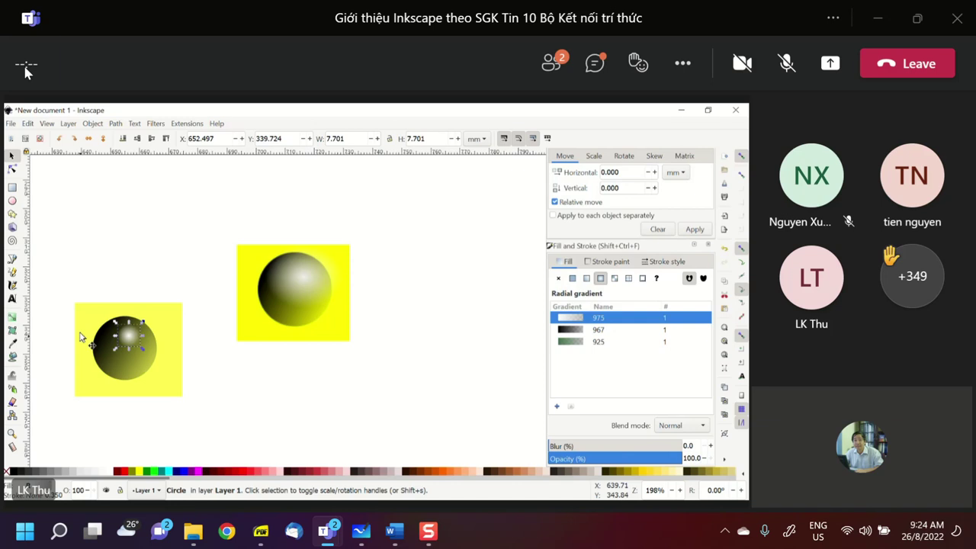
{"action": "left_click", "coordinate": [571, 407]}
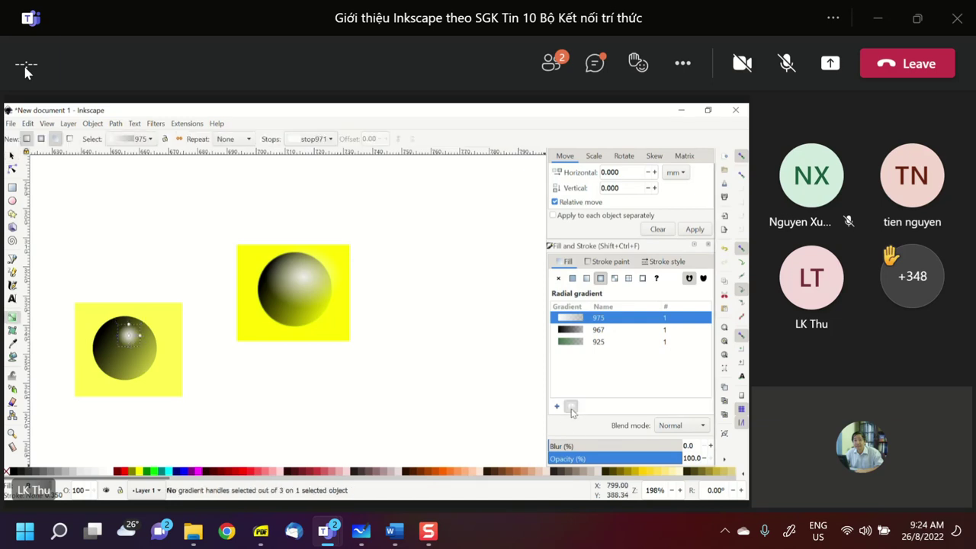
{"action": "left_click", "coordinate": [139, 336]}
{"action": "left_click", "coordinate": [197, 472]}
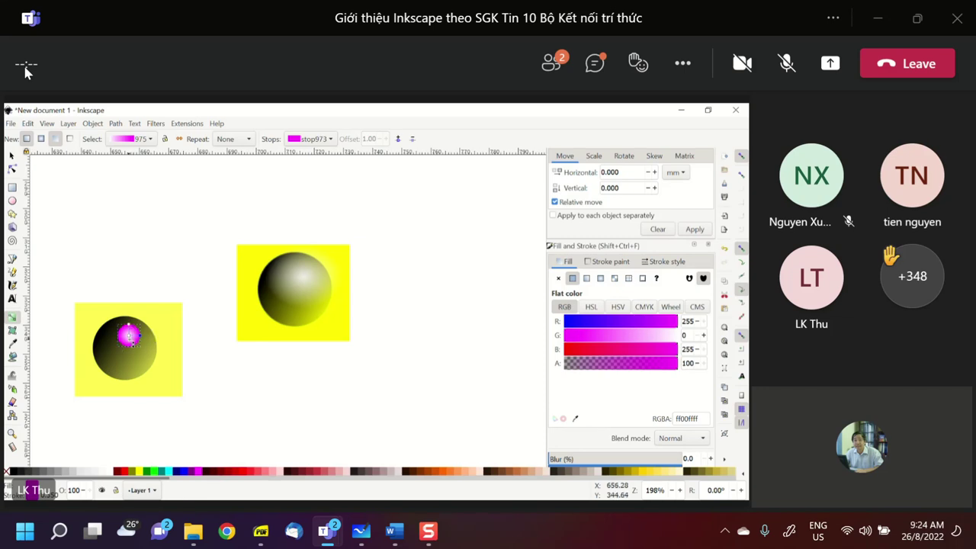
{"action": "left_click", "coordinate": [139, 473]}
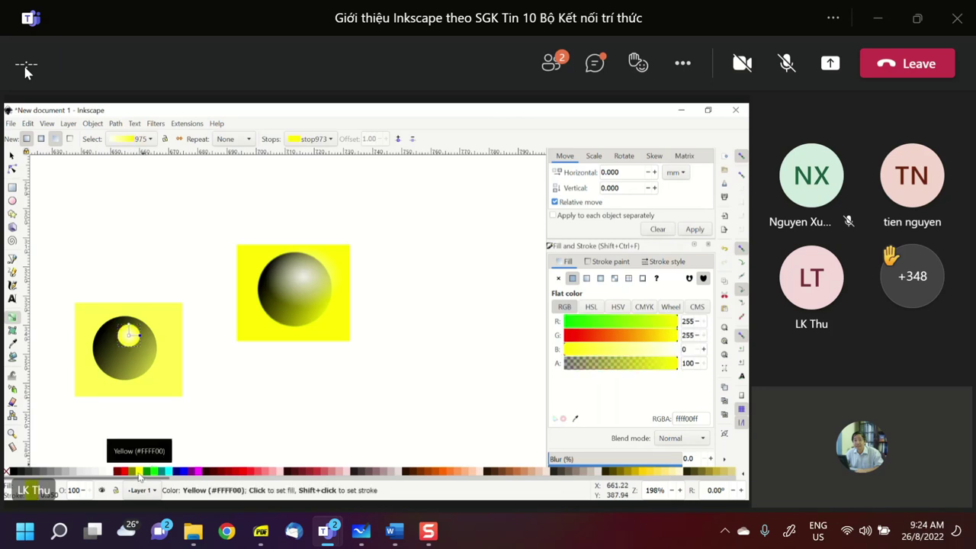
{"action": "left_click", "coordinate": [131, 337]}
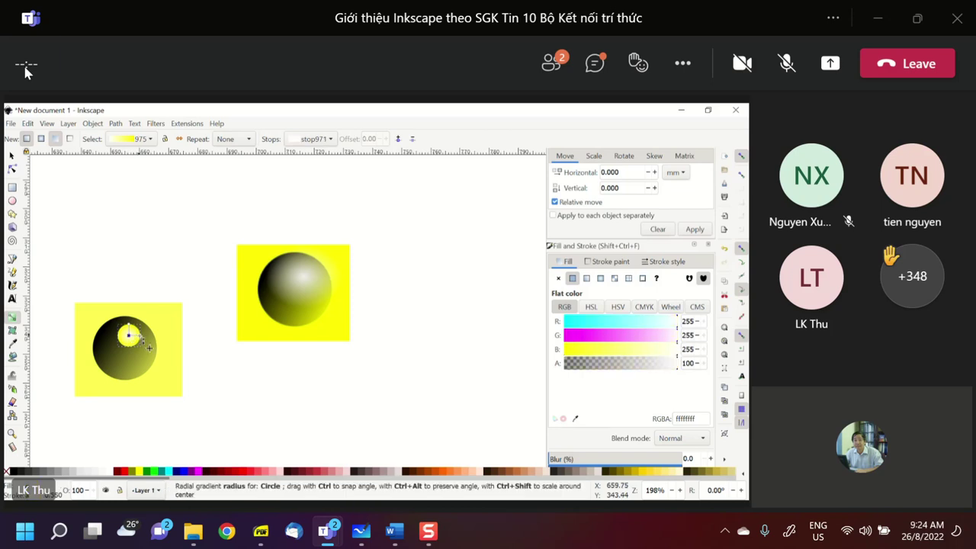
{"action": "left_click", "coordinate": [130, 471]}
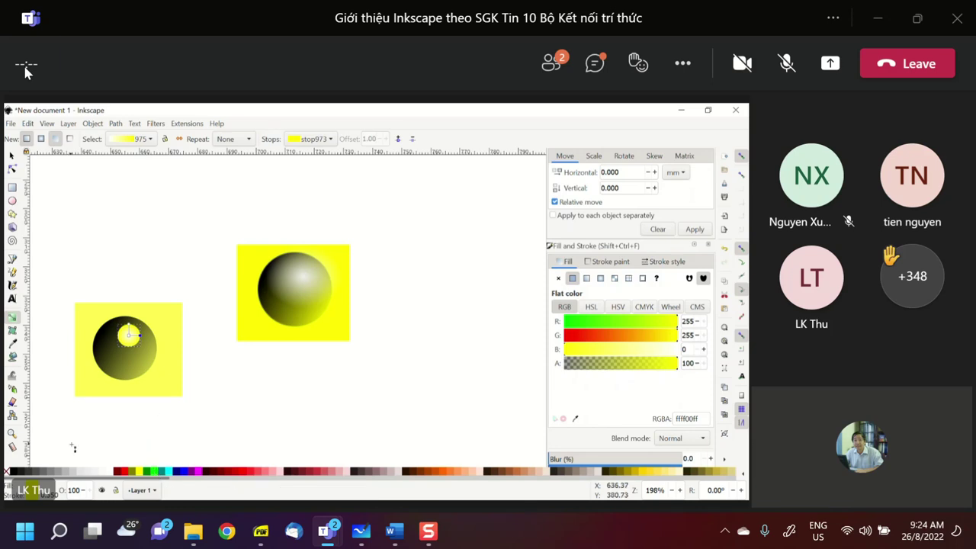
Step: Set the outer stop to alpha 0 and blue 255, making it transparent white (ffffff00)
{"action": "double_click", "coordinate": [692, 364]}
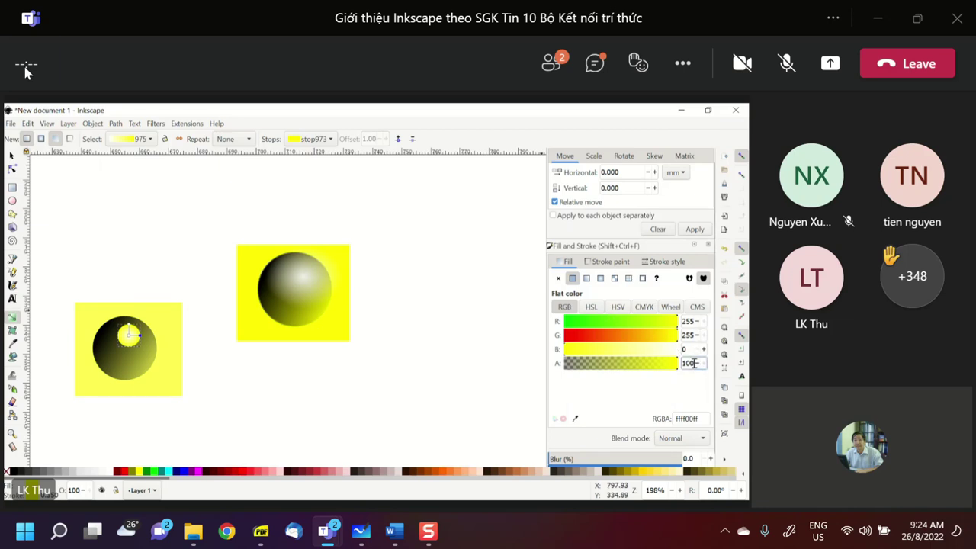
{"action": "type", "text": "0"}
{"action": "left_click", "coordinate": [692, 321]}
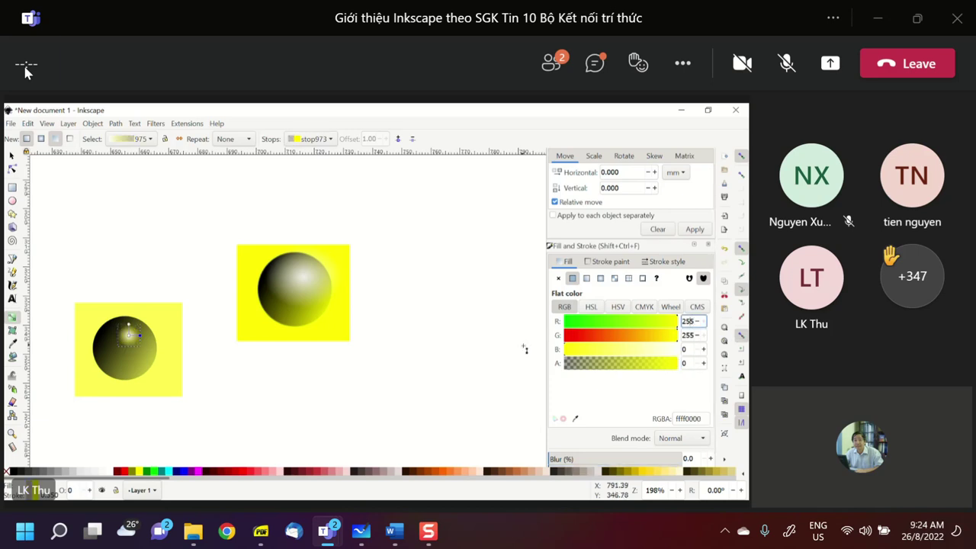
{"action": "key", "text": "Tab"}
{"action": "key", "text": "Tab"}
{"action": "type", "text": "255"}
{"action": "key", "text": "Return"}
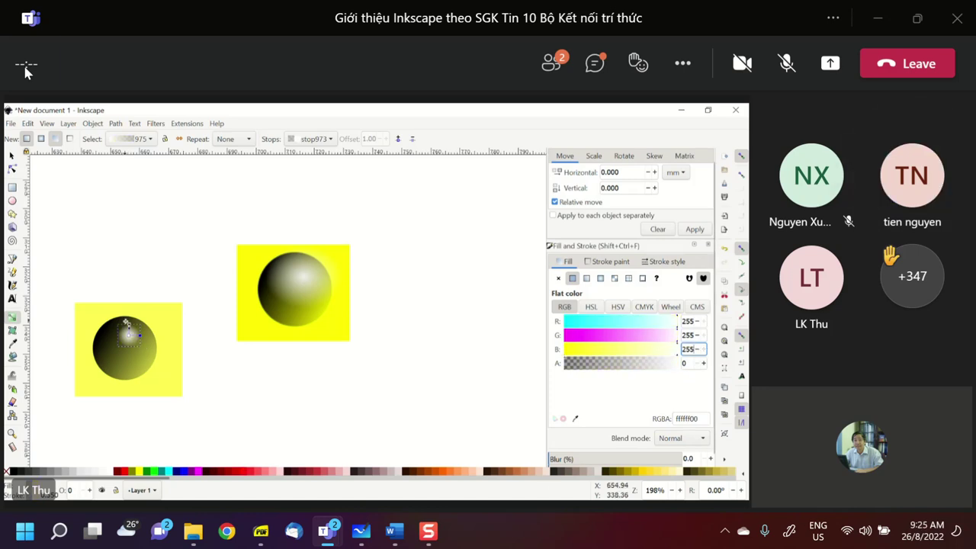
{"action": "left_click", "coordinate": [134, 334]}
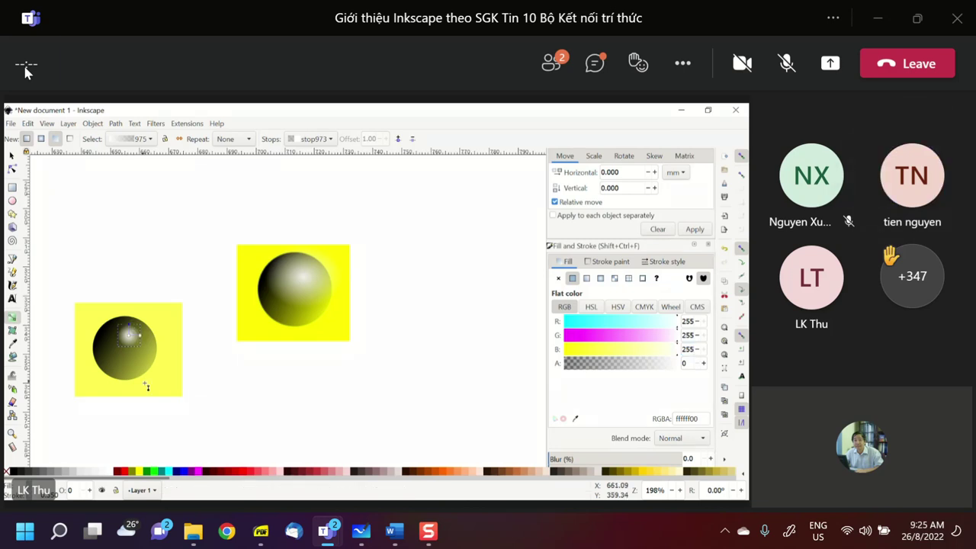
{"action": "scroll", "coordinate": [160, 349], "scroll_direction": "up", "scroll_amount": 3}
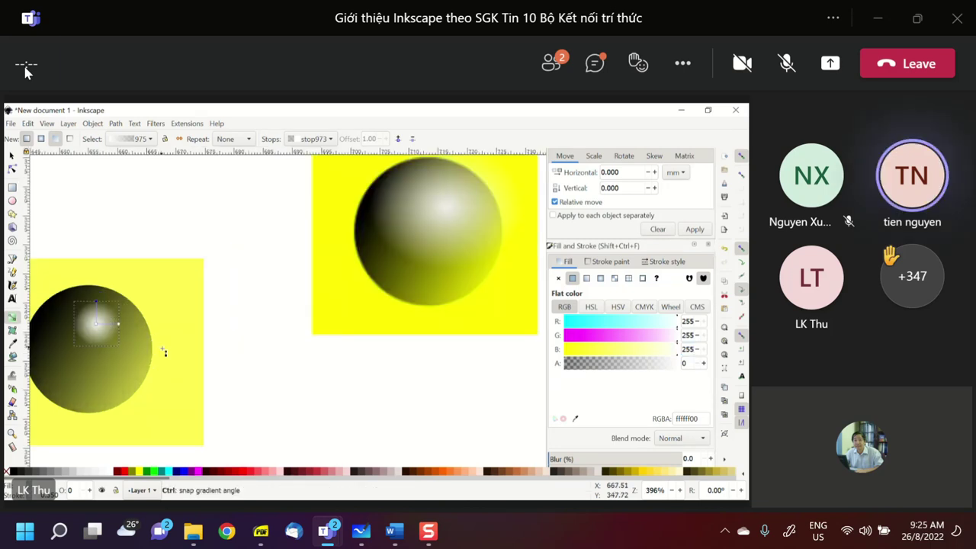
Step: Scale up the white highlight on the small ball proportionally
{"action": "scroll", "coordinate": [162, 351], "scroll_direction": "down", "scroll_amount": 3}
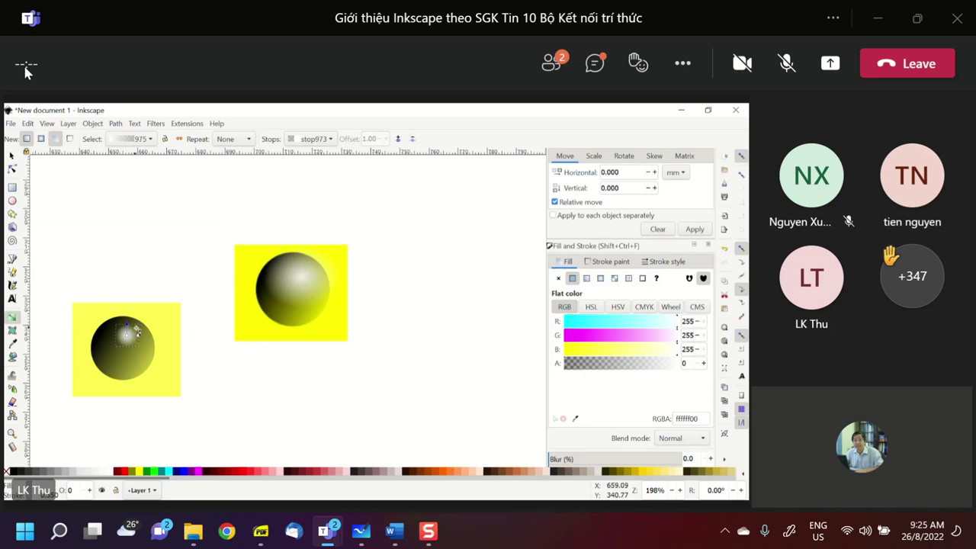
{"action": "key", "text": "s"}
{"action": "left_click", "coordinate": [205, 404]}
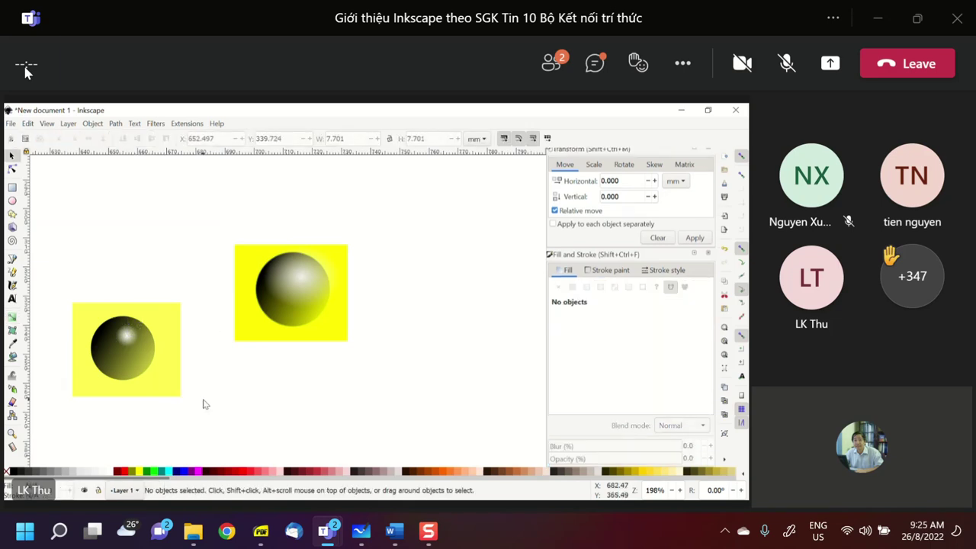
{"action": "left_click", "coordinate": [126, 334]}
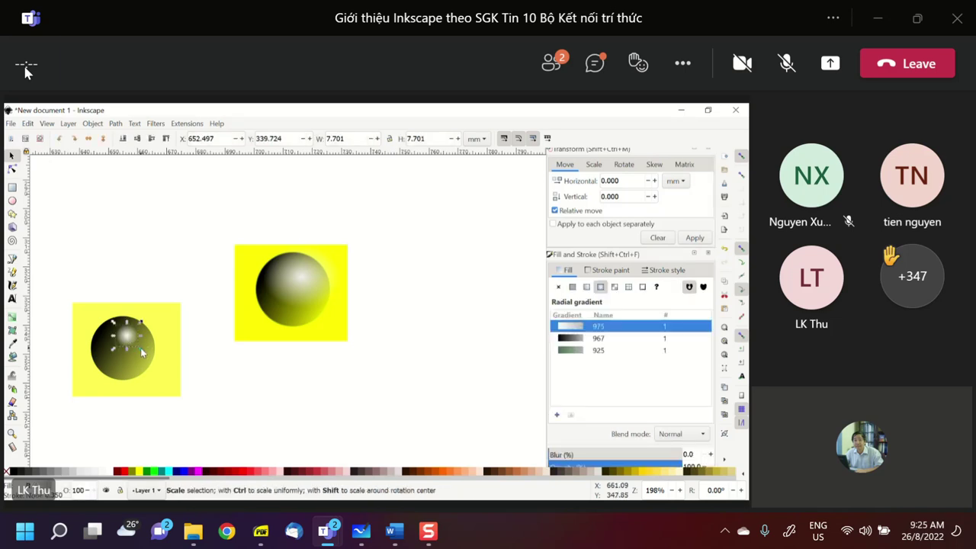
{"action": "key", "text": "ctrl"}
{"action": "left_click_drag", "start_coordinate": [141, 349], "coordinate": [99, 342]}
Step: Nudge the dark sphere down and shift the highlight slightly higher on it
{"action": "left_click", "coordinate": [130, 325], "text": "ctrl"}
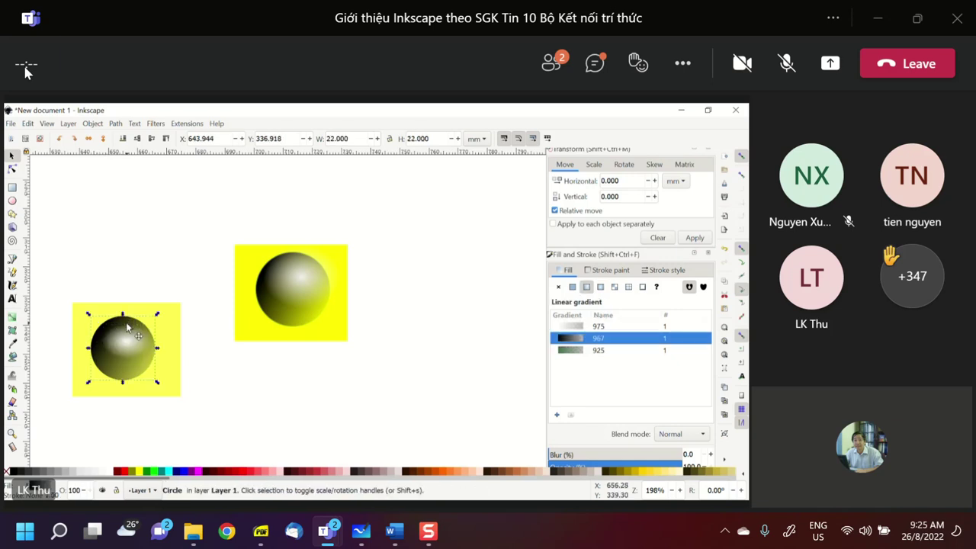
{"action": "left_click_drag", "start_coordinate": [134, 344], "coordinate": [134, 349]}
{"action": "left_click", "coordinate": [128, 341]}
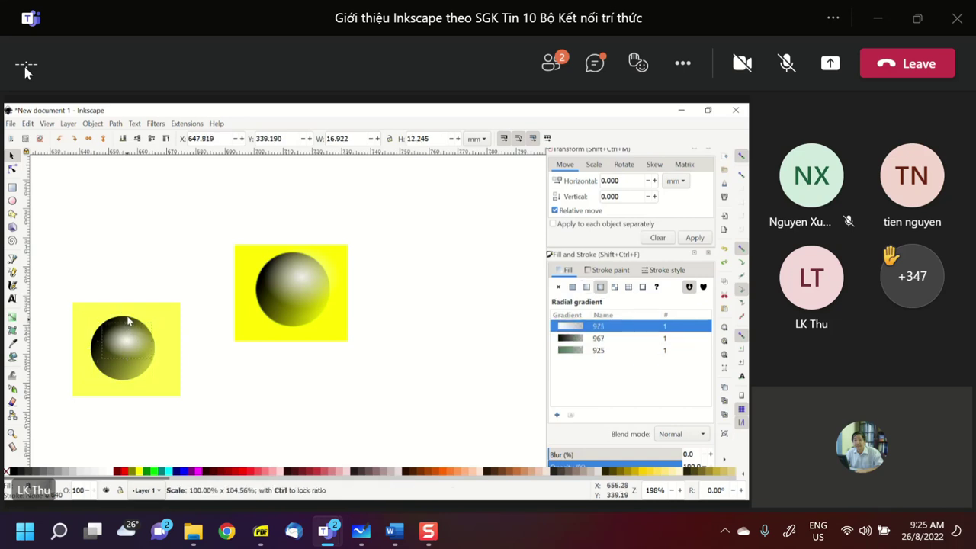
{"action": "left_click", "coordinate": [213, 380]}
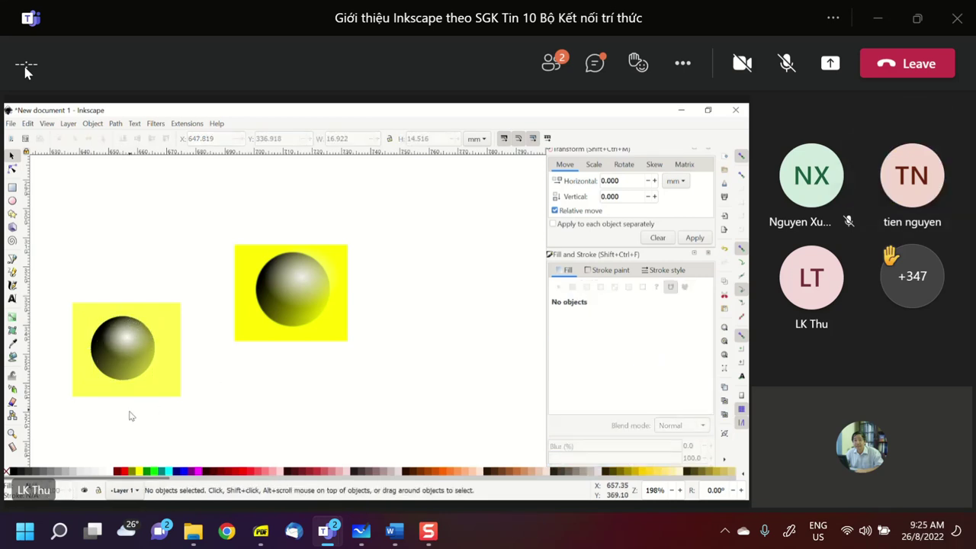
{"action": "left_click_drag", "start_coordinate": [132, 341], "coordinate": [131, 343]}
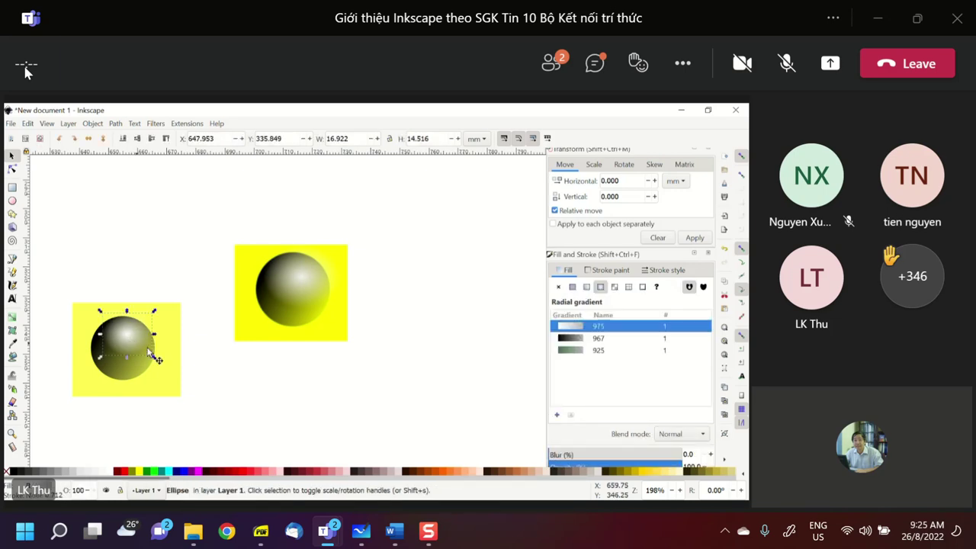
{"action": "left_click", "coordinate": [220, 386]}
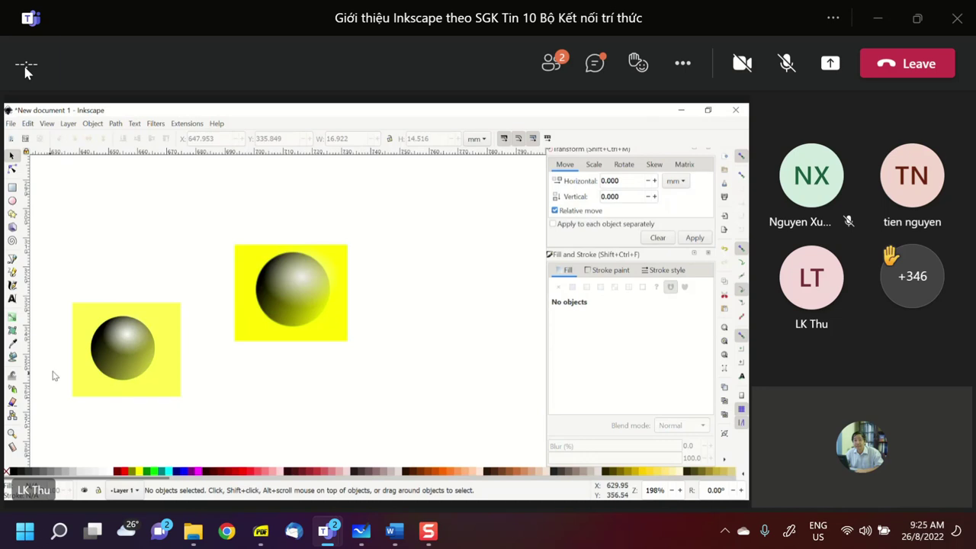
{"action": "left_click", "coordinate": [122, 347]}
{"action": "left_click", "coordinate": [611, 271]}
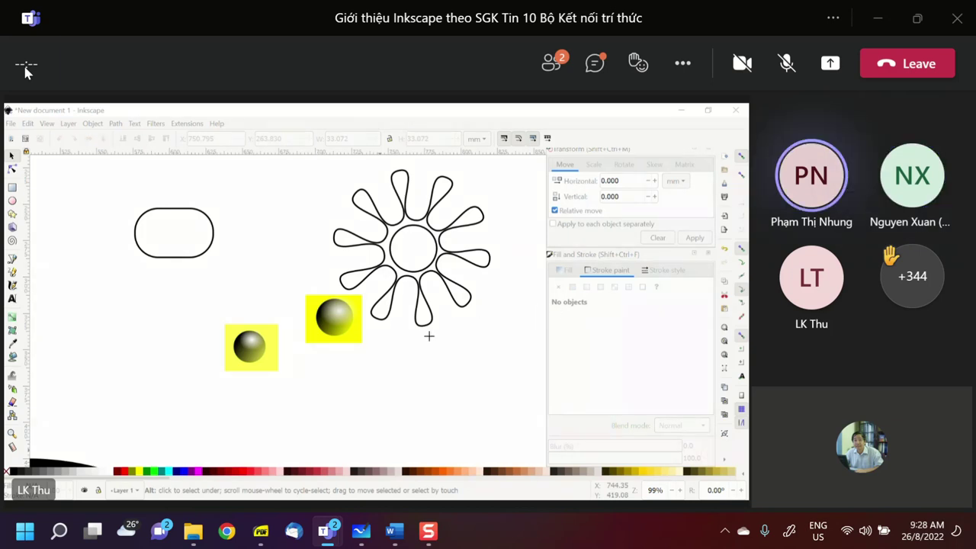
Step: Draw the balloon's ellipse body on the left of the canvas
{"action": "left_click", "coordinate": [174, 270]}
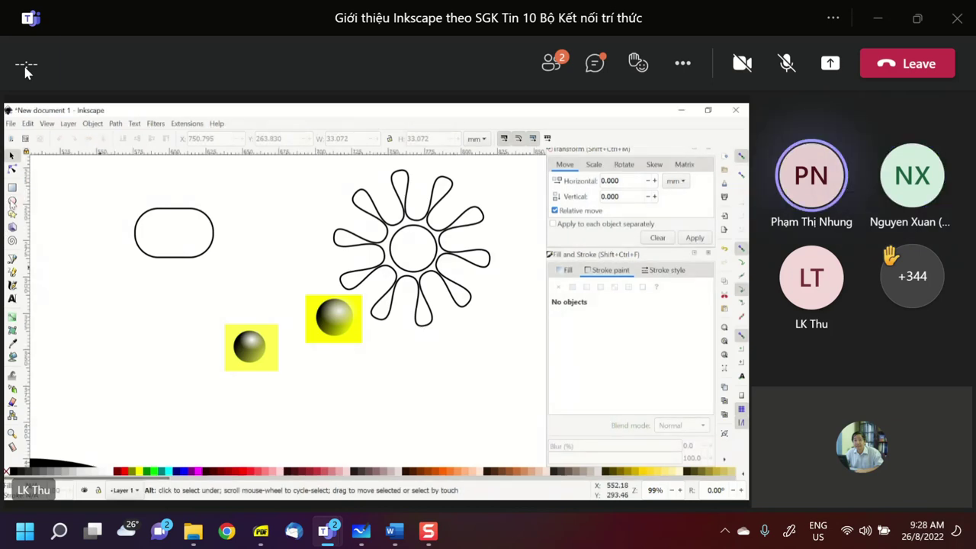
{"action": "left_click", "coordinate": [11, 202]}
{"action": "left_click_drag", "start_coordinate": [106, 299], "coordinate": [142, 340]}
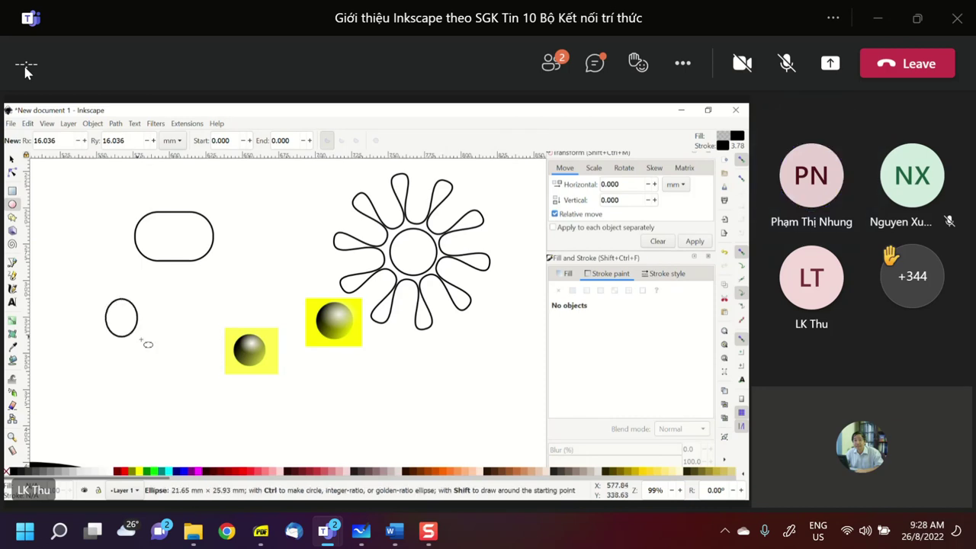
{"action": "left_click_drag", "start_coordinate": [140, 340], "coordinate": [159, 357]}
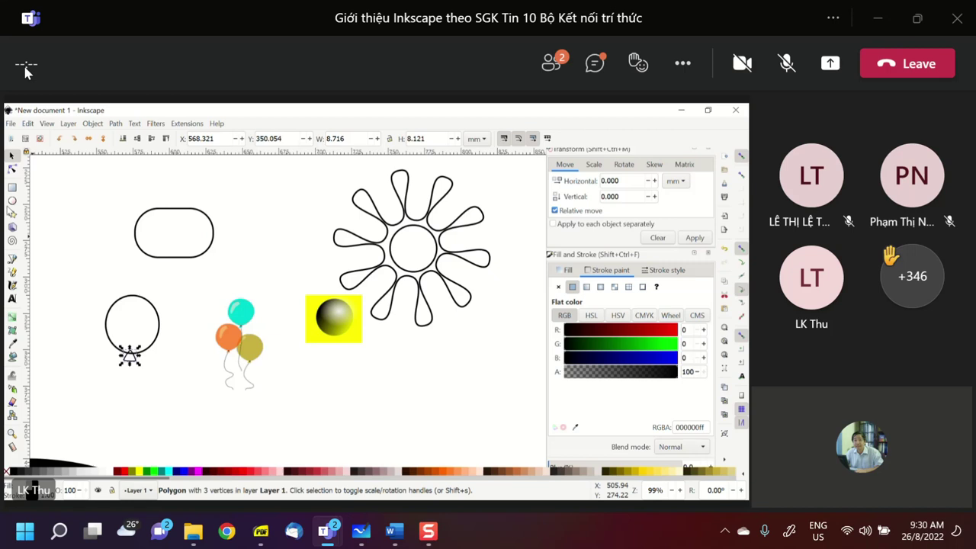
{"action": "left_click", "coordinate": [11, 187]}
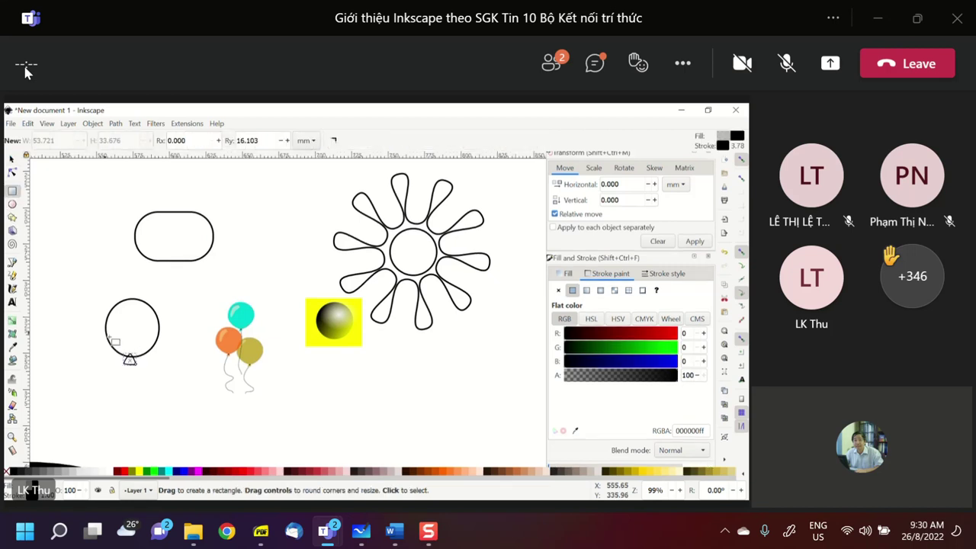
Step: Draw a small rectangle atop the balloon's knot triangle
{"action": "scroll", "coordinate": [130, 354], "scroll_direction": "up", "scroll_amount": 4}
{"action": "left_click_drag", "start_coordinate": [137, 352], "coordinate": [158, 365]}
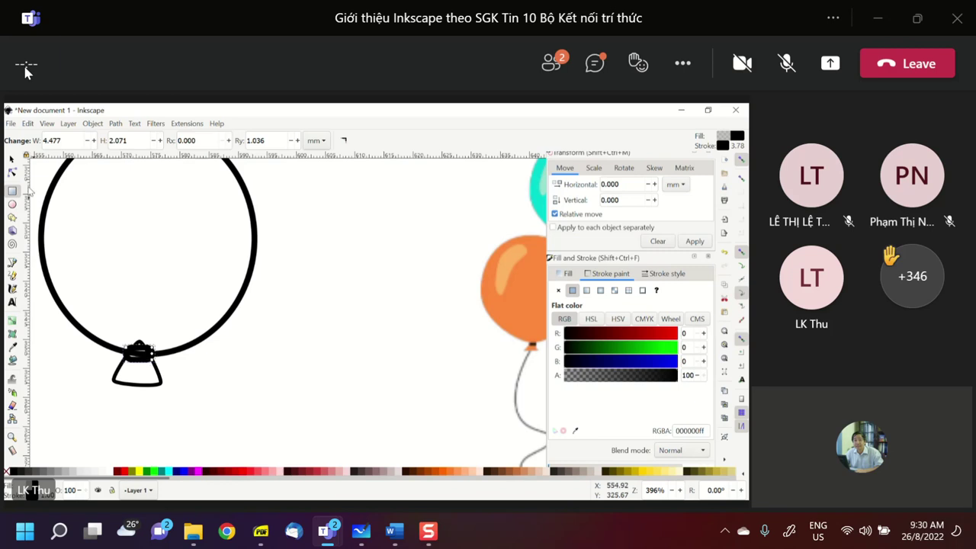
{"action": "key", "text": "s"}
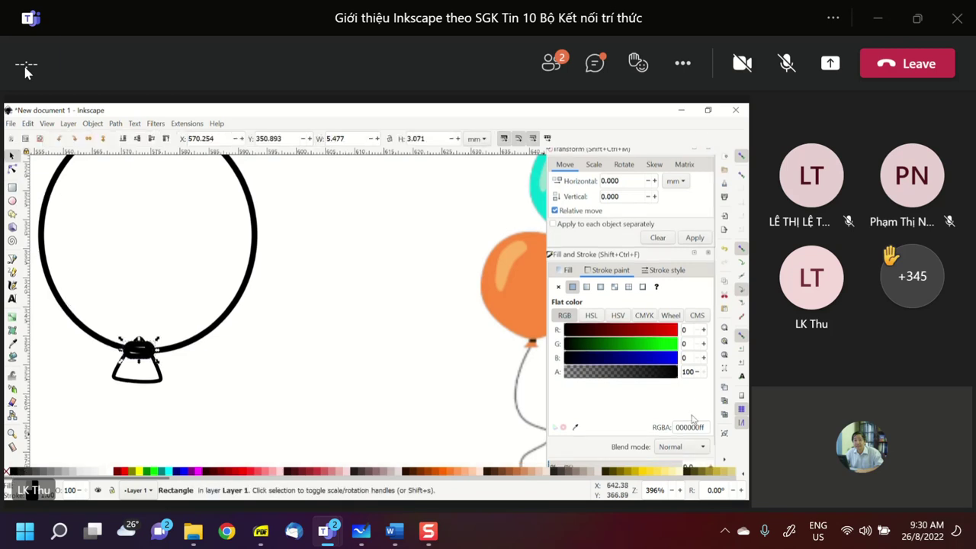
Step: Make the rectangle's fill opaque black with alpha 100 (000000ff)
{"action": "scroll", "coordinate": [659, 393], "scroll_direction": "down", "scroll_amount": 1}
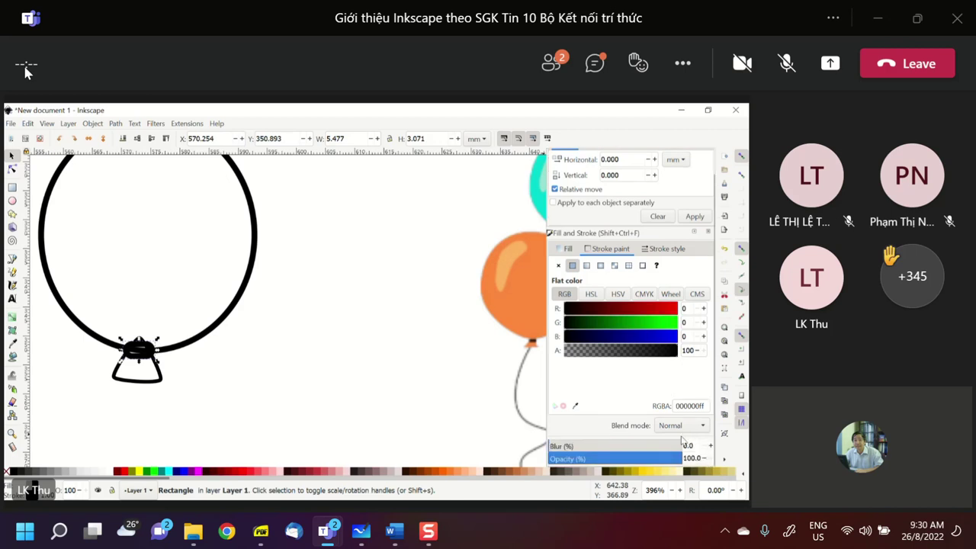
{"action": "left_click", "coordinate": [566, 248]}
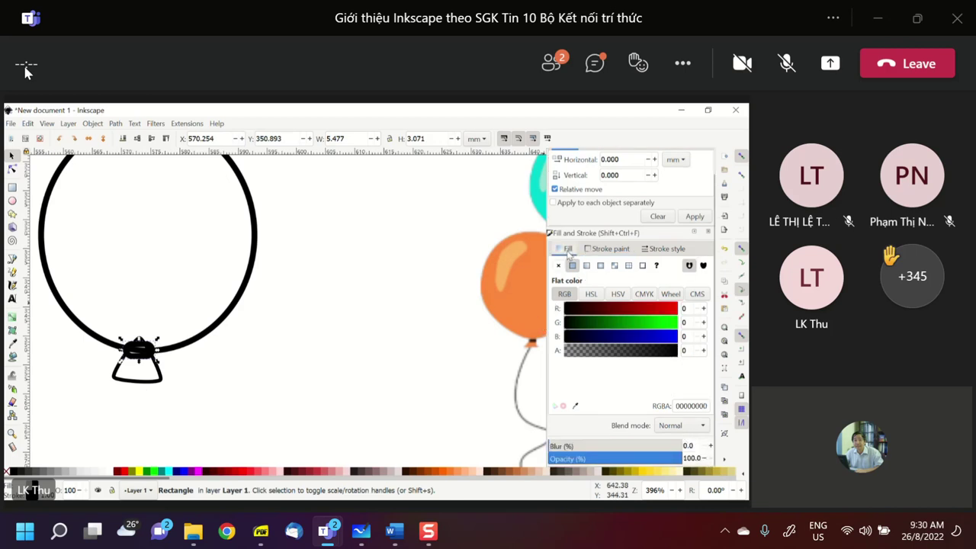
{"action": "left_click", "coordinate": [570, 311]}
{"action": "left_click", "coordinate": [566, 309]}
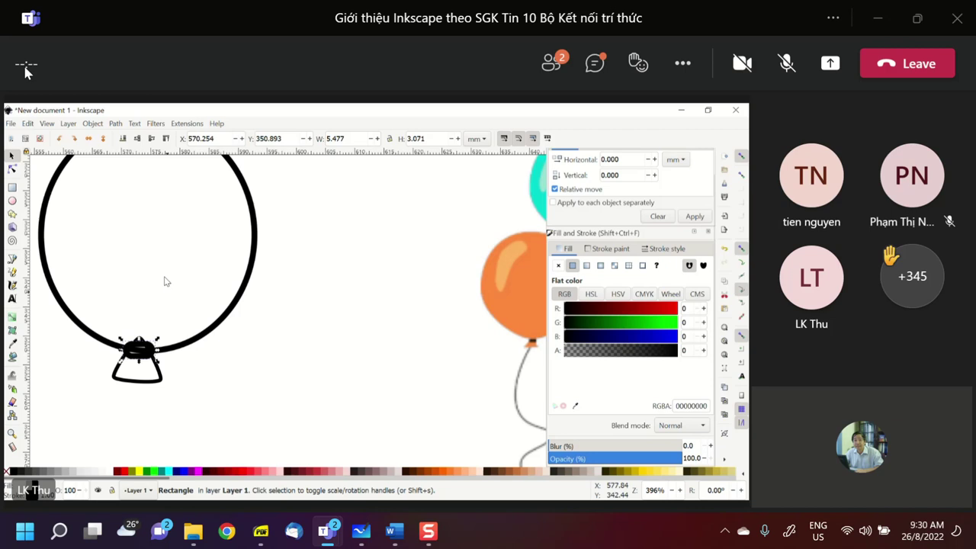
{"action": "double_click", "coordinate": [693, 351]}
{"action": "type", "text": "100"}
{"action": "key", "text": "Return"}
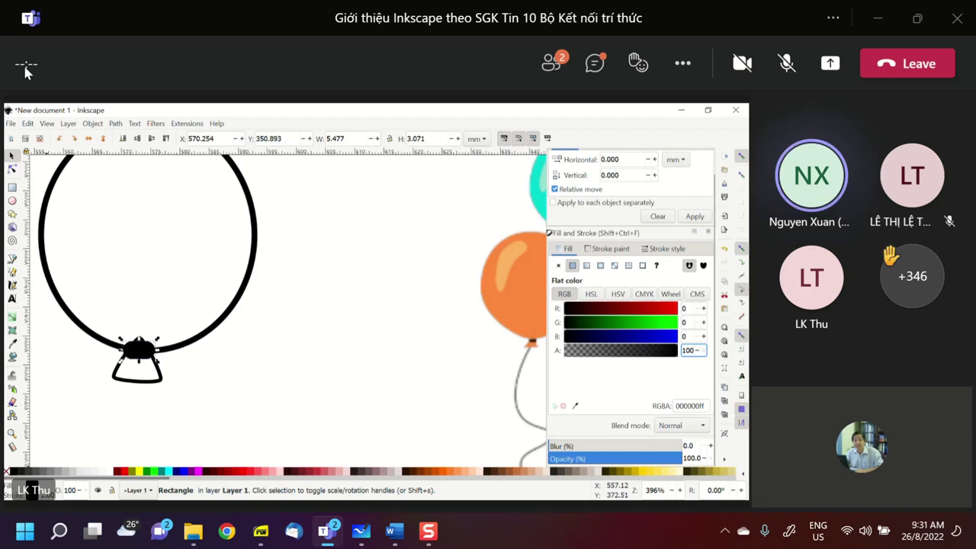
{"action": "scroll", "coordinate": [381, 322], "scroll_direction": "down", "scroll_amount": 2}
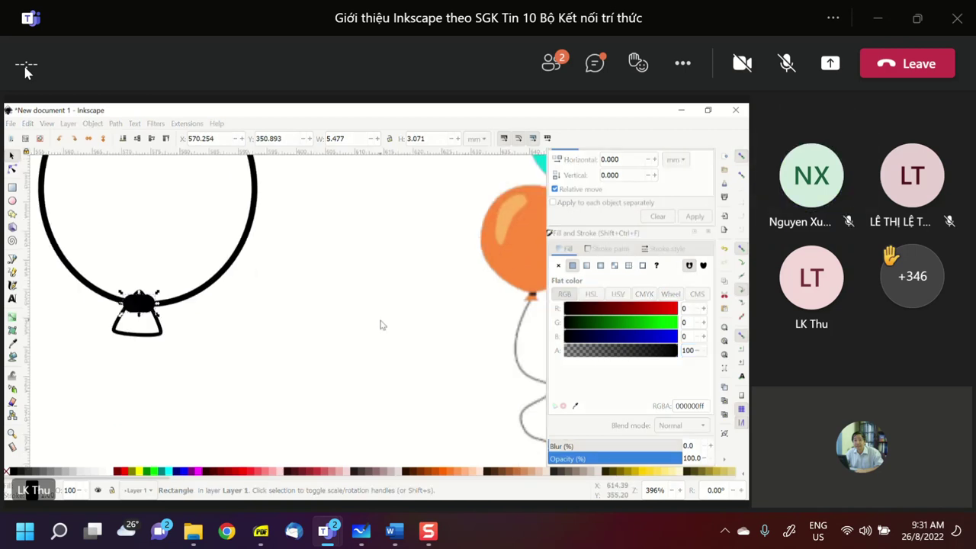
Step: Zoom out and undo the accidentally drawn small ellipse
{"action": "left_click", "coordinate": [244, 313]}
{"action": "scroll", "coordinate": [244, 313], "scroll_direction": "down", "scroll_amount": 2}
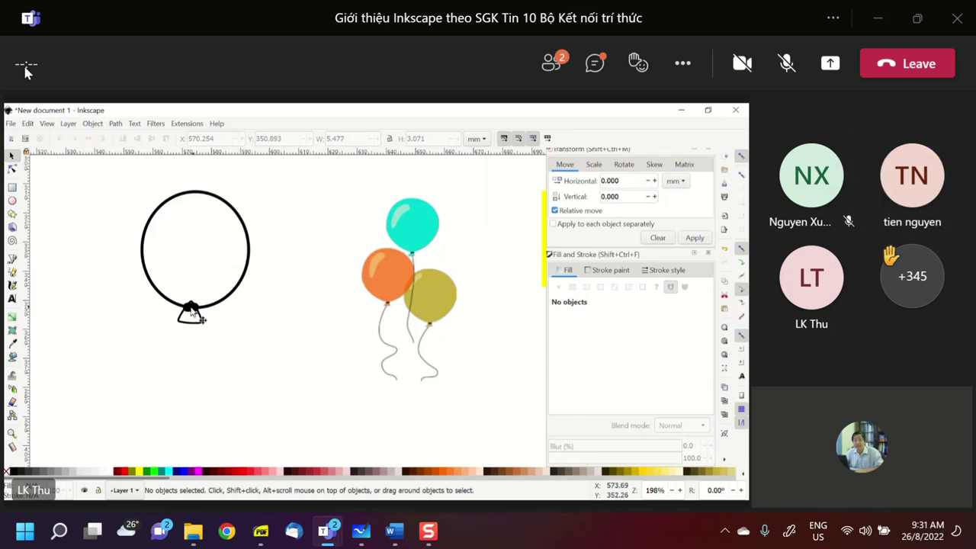
{"action": "left_click", "coordinate": [13, 202]}
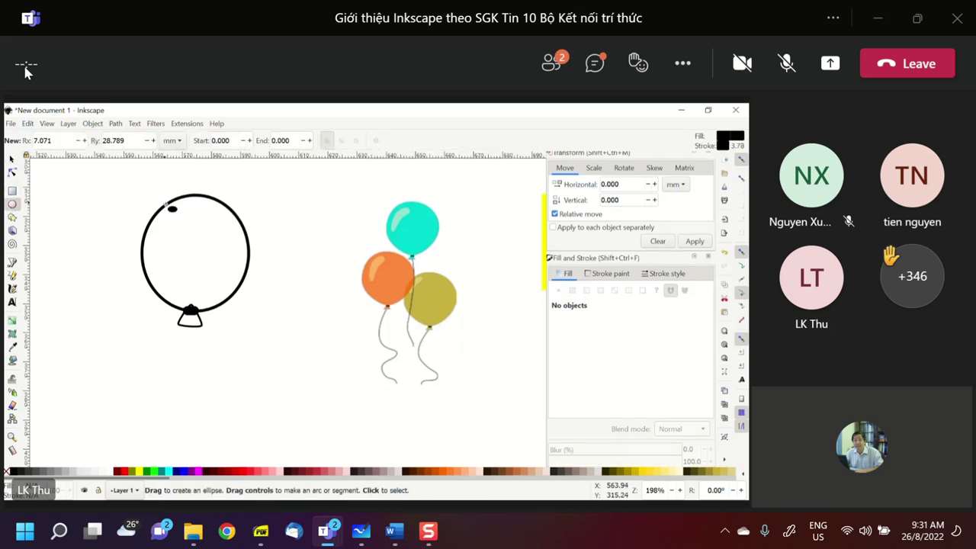
{"action": "key", "text": "ctrl+z"}
{"action": "key", "text": "s"}
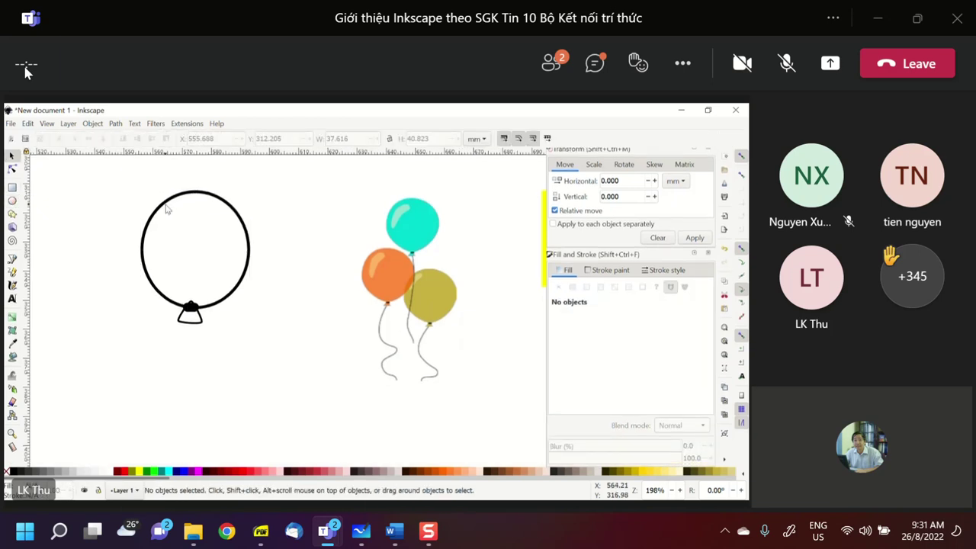
Step: Fill the balloon ellipse orange #FF6600, then lower its fill opacity to 86
{"action": "left_click", "coordinate": [179, 252]}
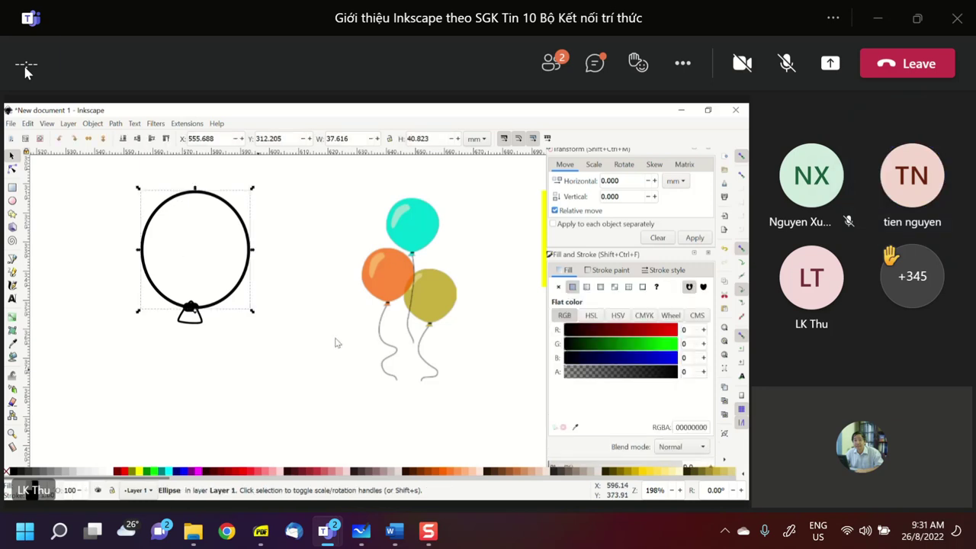
{"action": "left_click", "coordinate": [442, 474]}
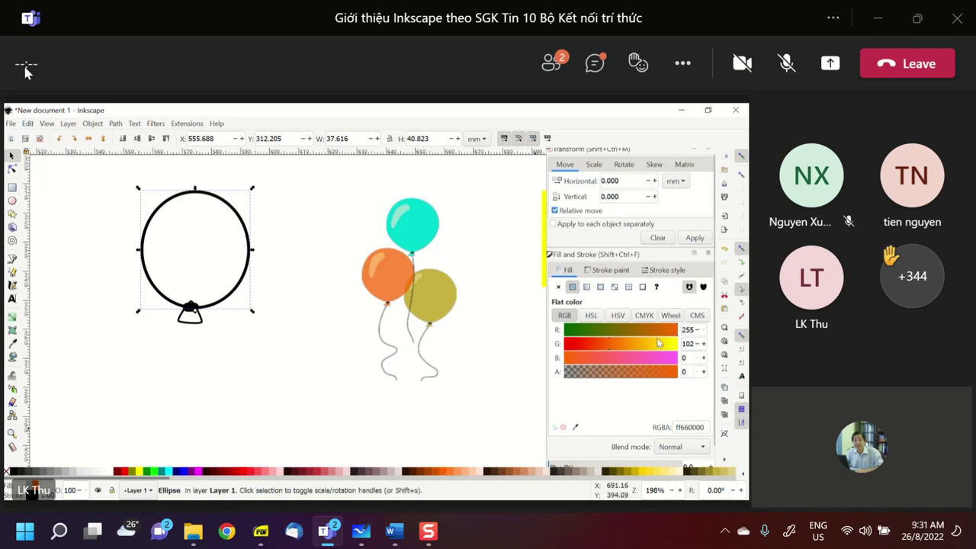
{"action": "scroll", "coordinate": [655, 343], "scroll_direction": "down", "scroll_amount": 1}
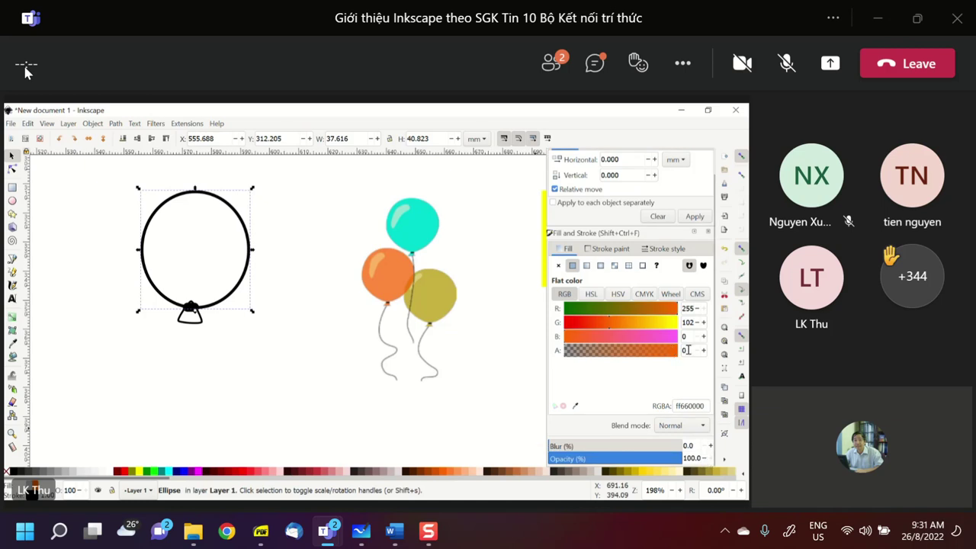
{"action": "double_click", "coordinate": [687, 350]}
{"action": "type", "text": "100"}
{"action": "key", "text": "Return"}
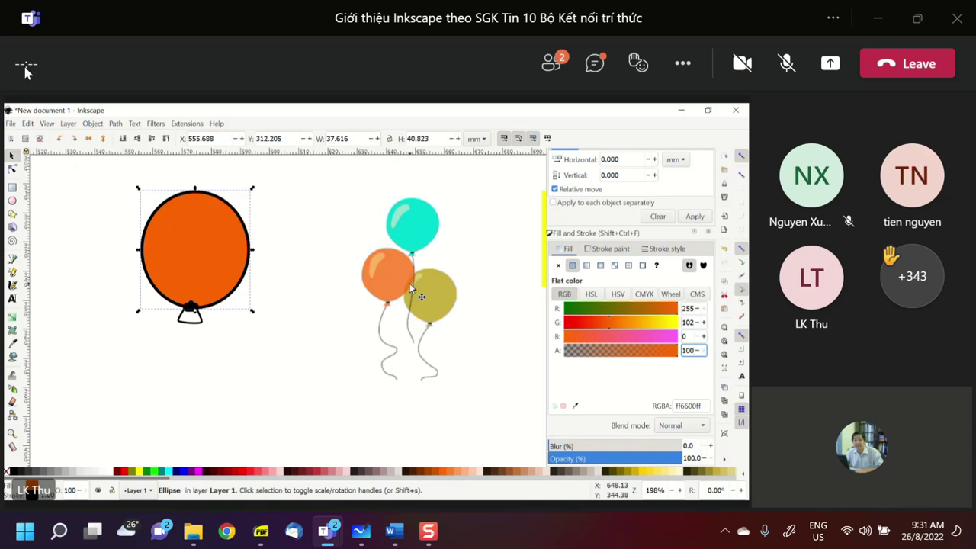
{"action": "left_click", "coordinate": [666, 354]}
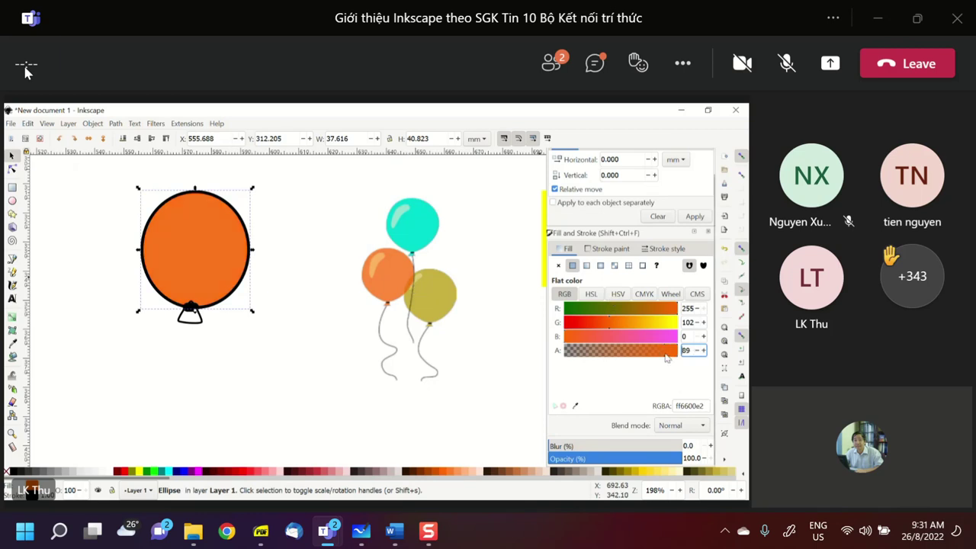
{"action": "left_click", "coordinate": [662, 356]}
Step: Draw a navy ellipse over the balloon, try its stacking order, then delete it
{"action": "left_click", "coordinate": [12, 201]}
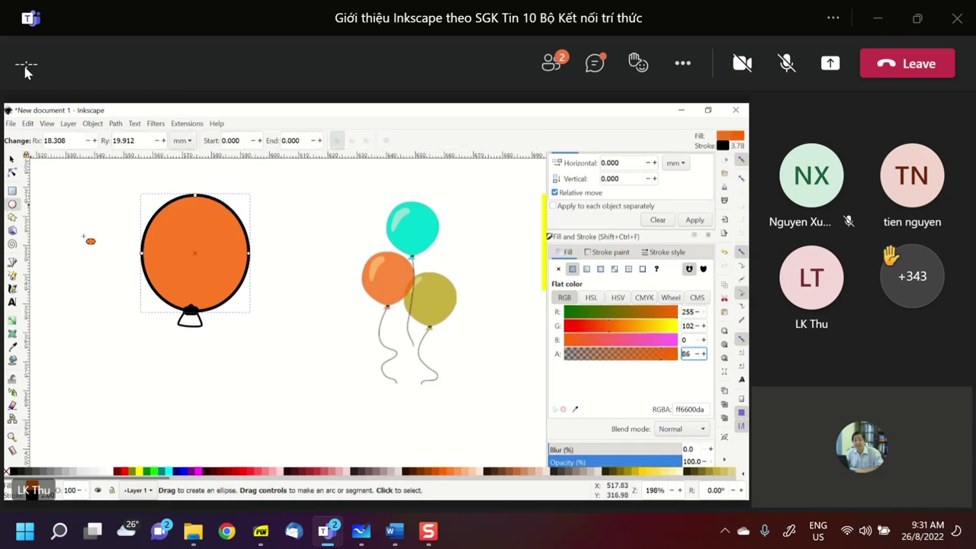
{"action": "left_click_drag", "start_coordinate": [303, 381], "coordinate": [186, 246]}
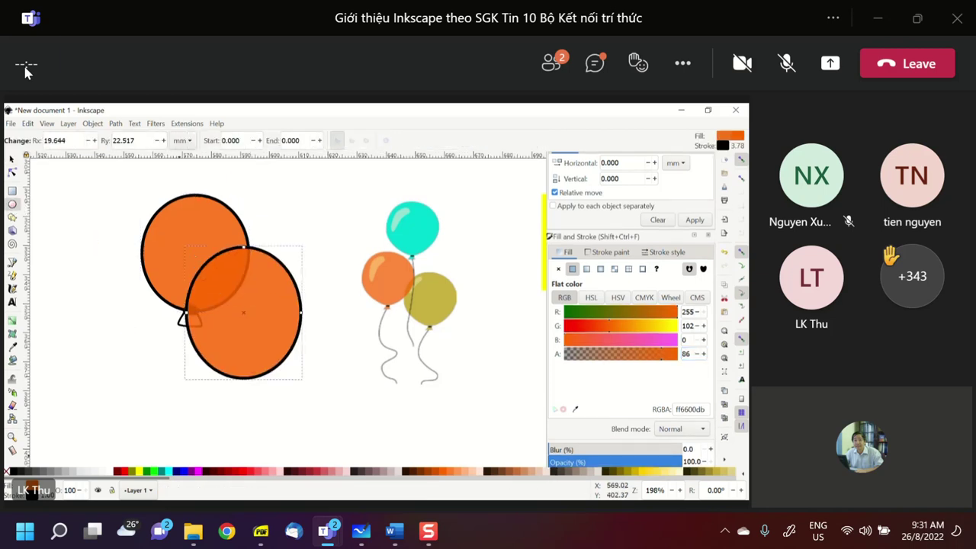
{"action": "left_click", "coordinate": [183, 473]}
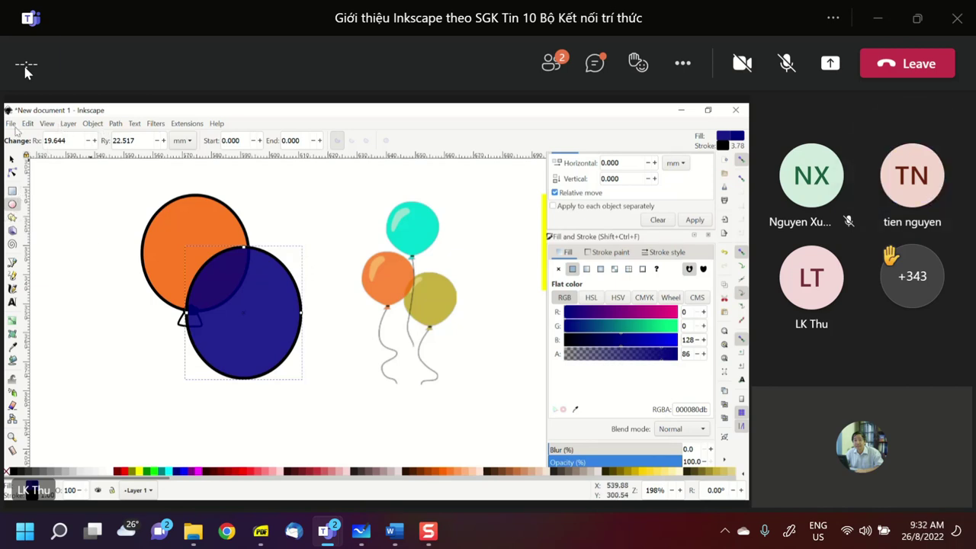
{"action": "key", "text": "s"}
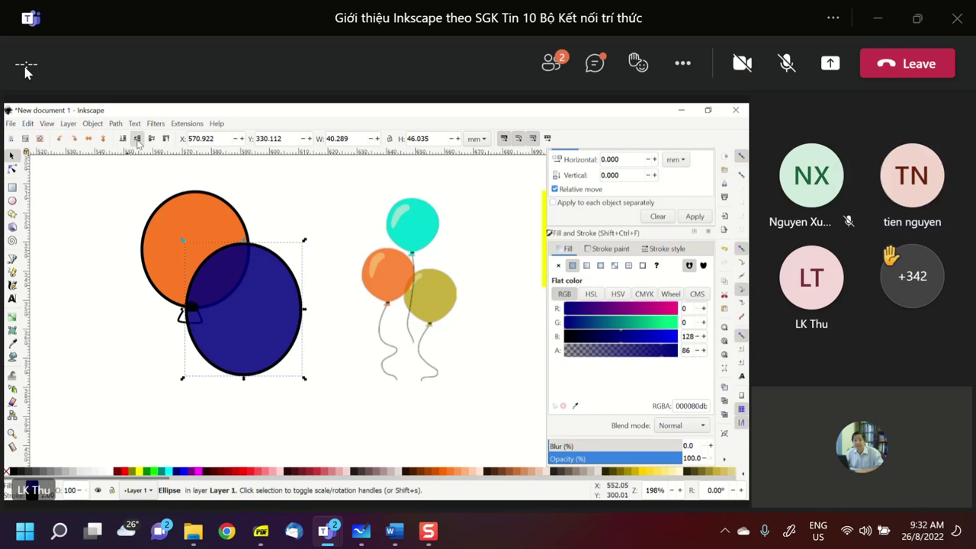
{"action": "left_click", "coordinate": [138, 139]}
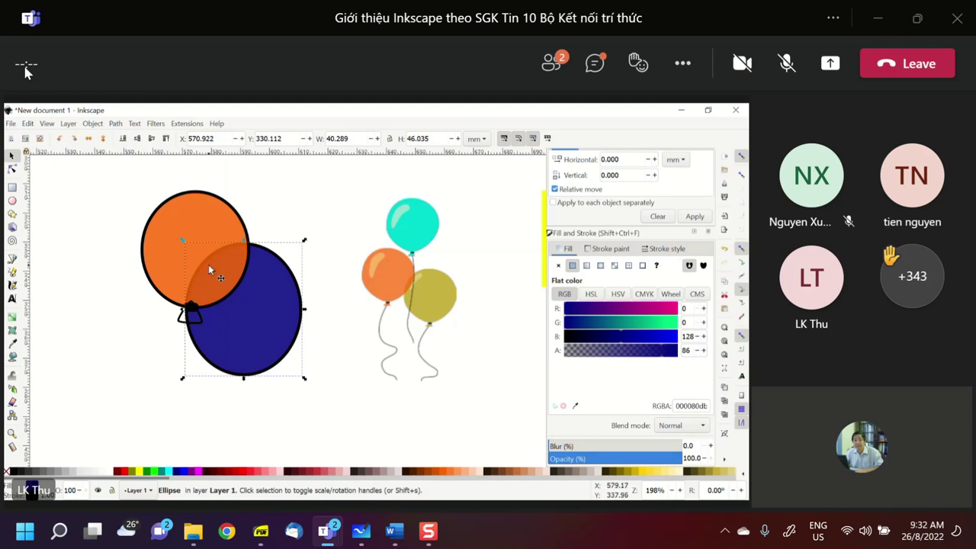
{"action": "left_click", "coordinate": [153, 140]}
{"action": "left_click", "coordinate": [137, 139]}
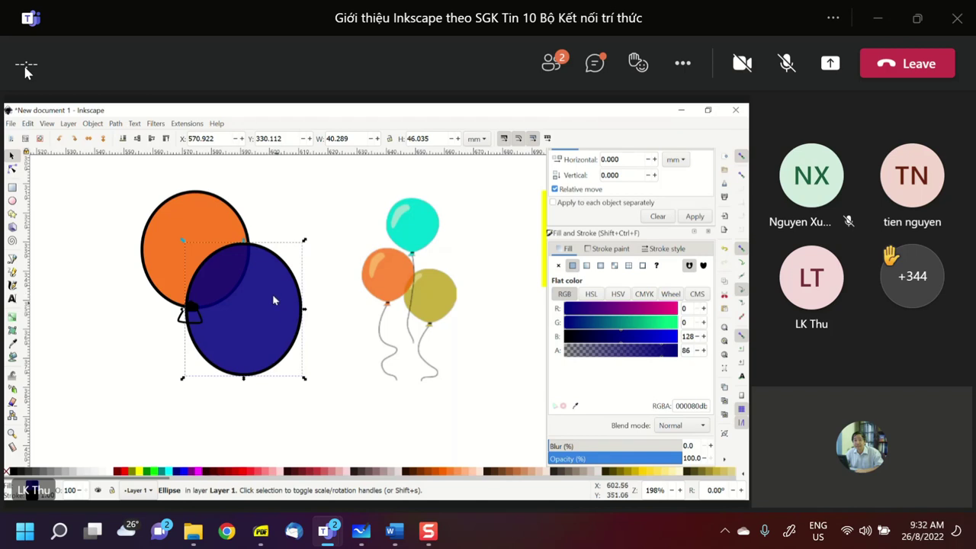
{"action": "key", "text": "Delete"}
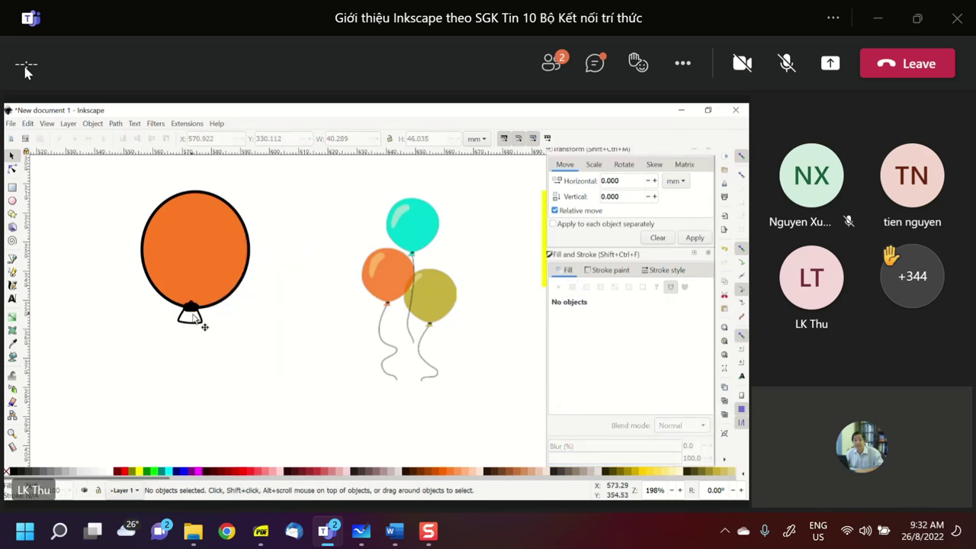
Step: Fill the balloon's knot solid orange at alpha 100
{"action": "left_click", "coordinate": [209, 334]}
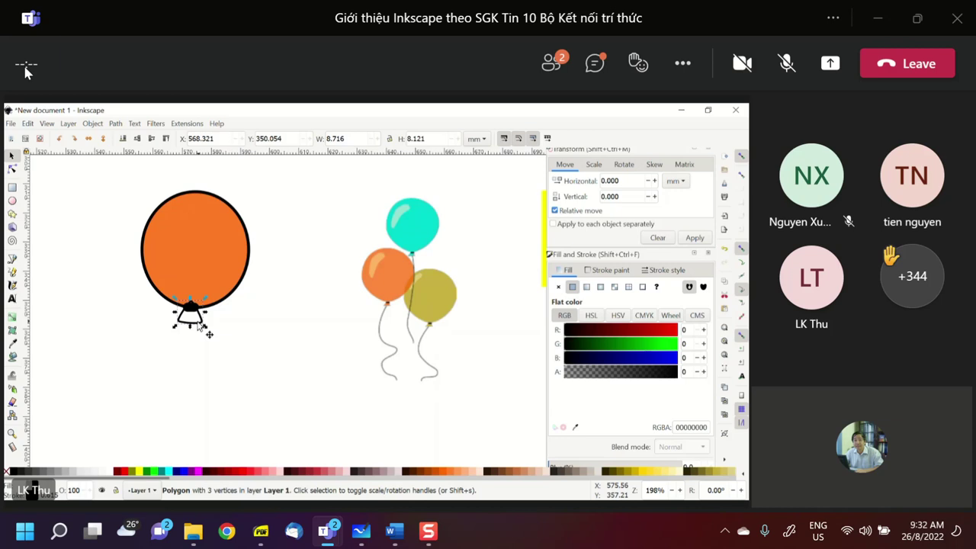
{"action": "left_click", "coordinate": [441, 474]}
{"action": "double_click", "coordinate": [685, 371]}
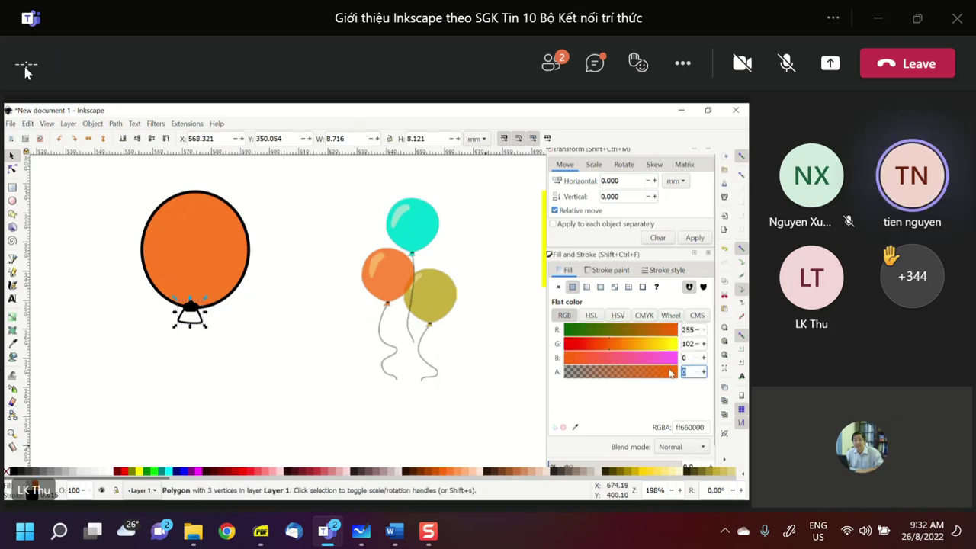
{"action": "type", "text": "100"}
{"action": "key", "text": "Return"}
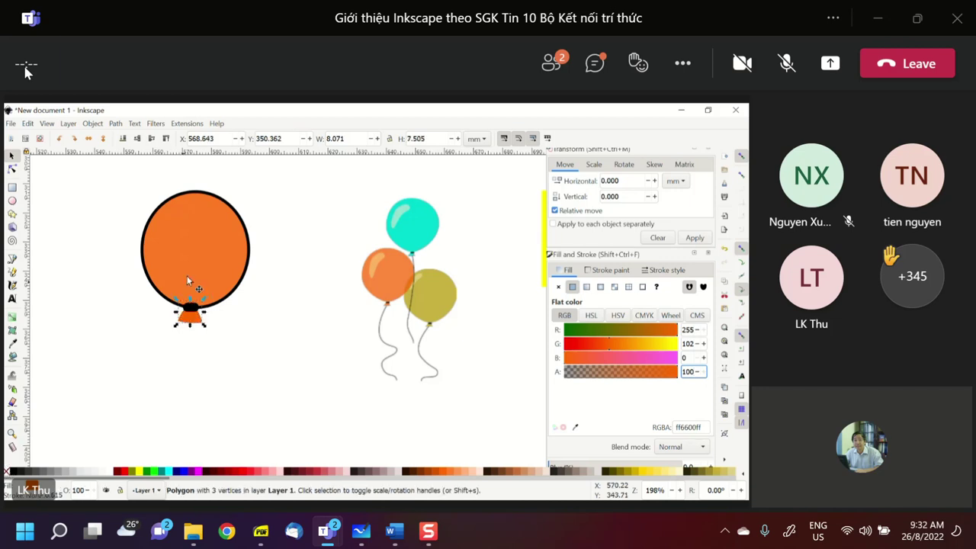
Step: Remove the black outline from the big orange balloon
{"action": "left_click", "coordinate": [248, 277]}
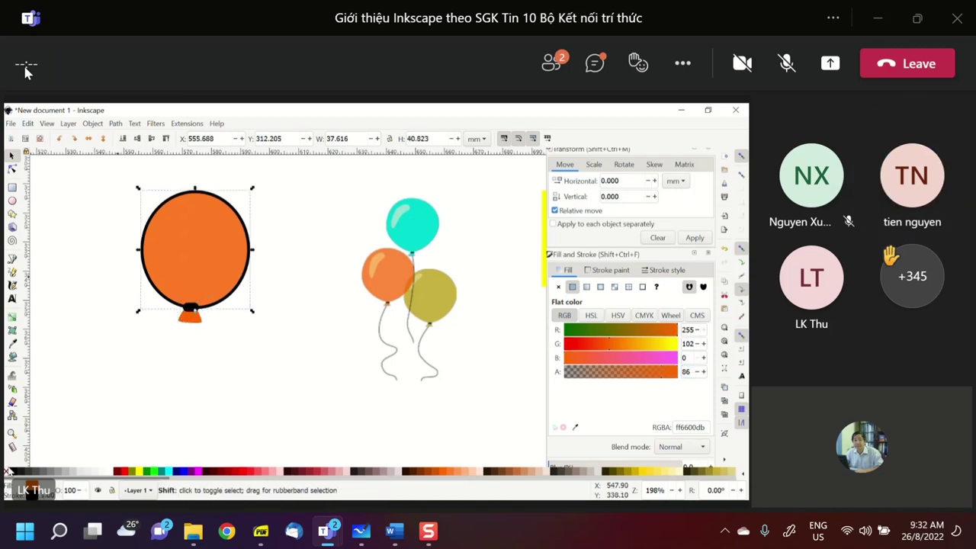
{"action": "left_click", "coordinate": [10, 472], "text": "shift"}
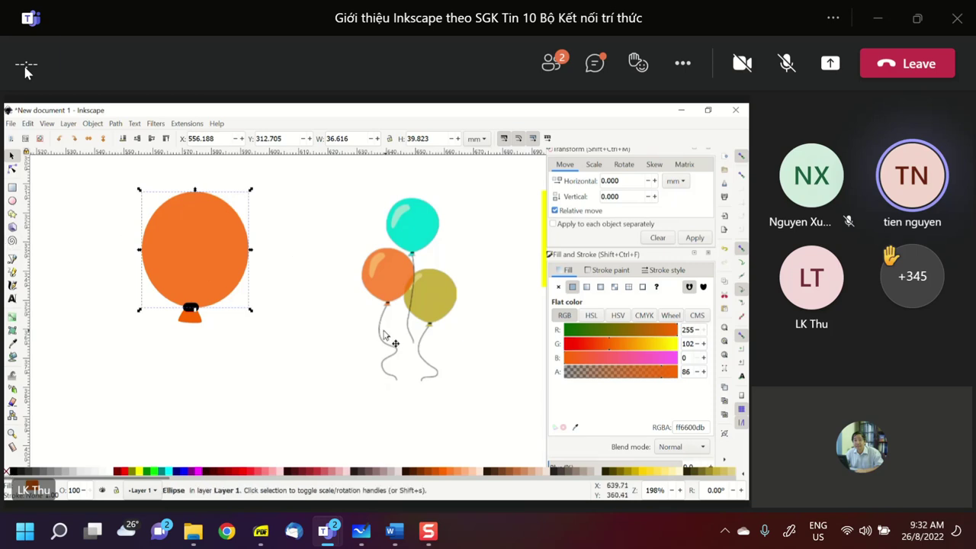
{"action": "left_click", "coordinate": [12, 272]}
{"action": "scroll", "coordinate": [214, 280], "scroll_direction": "down", "scroll_amount": 1}
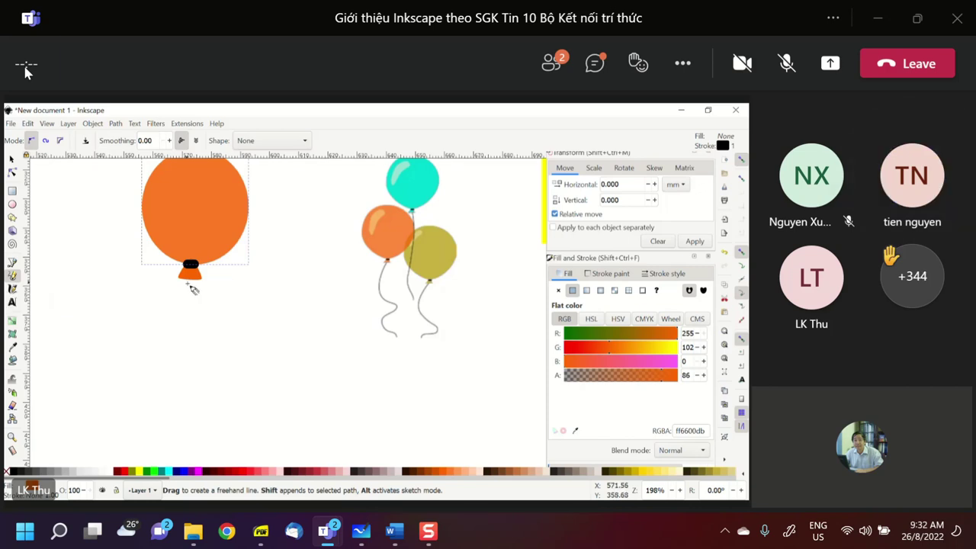
Step: Draw a wavy freehand string below the knot and nudge it right into place
{"action": "mouse_move", "coordinate": [187, 280]}
{"action": "left_mouse_down"}
{"action": "mouse_move", "coordinate": [194, 324]}
{"action": "mouse_move", "coordinate": [172, 431]}
{"action": "left_mouse_up"}
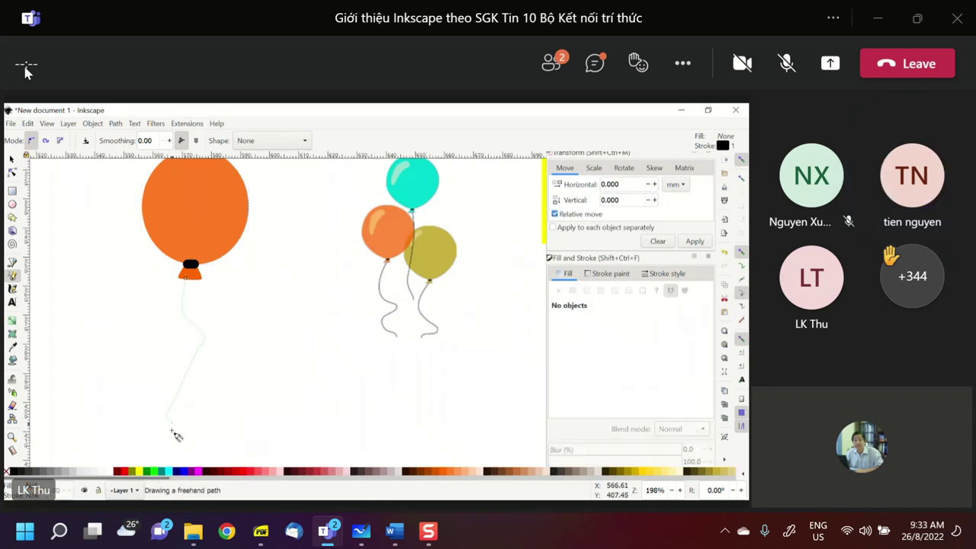
{"action": "key", "text": "Escape"}
{"action": "mouse_move", "coordinate": [190, 282]}
{"action": "left_mouse_down"}
{"action": "mouse_move", "coordinate": [174, 356]}
{"action": "mouse_move", "coordinate": [195, 393]}
{"action": "mouse_move", "coordinate": [196, 439]}
{"action": "left_mouse_up"}
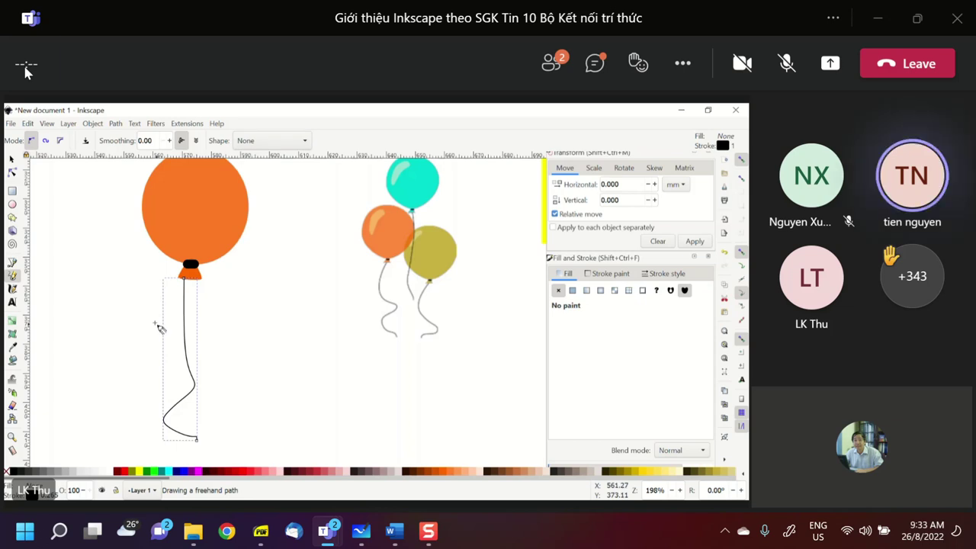
{"action": "key", "text": "s"}
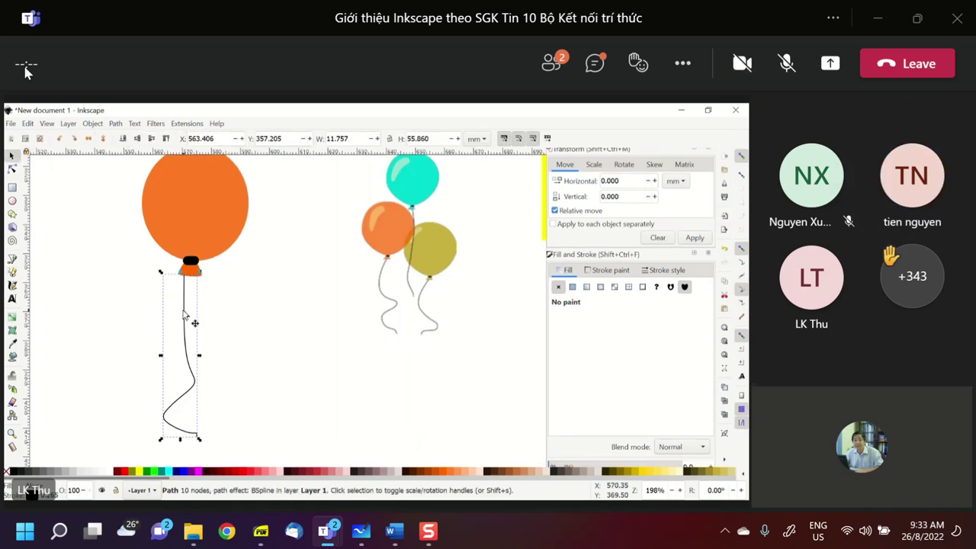
{"action": "left_click_drag", "start_coordinate": [182, 314], "coordinate": [192, 317]}
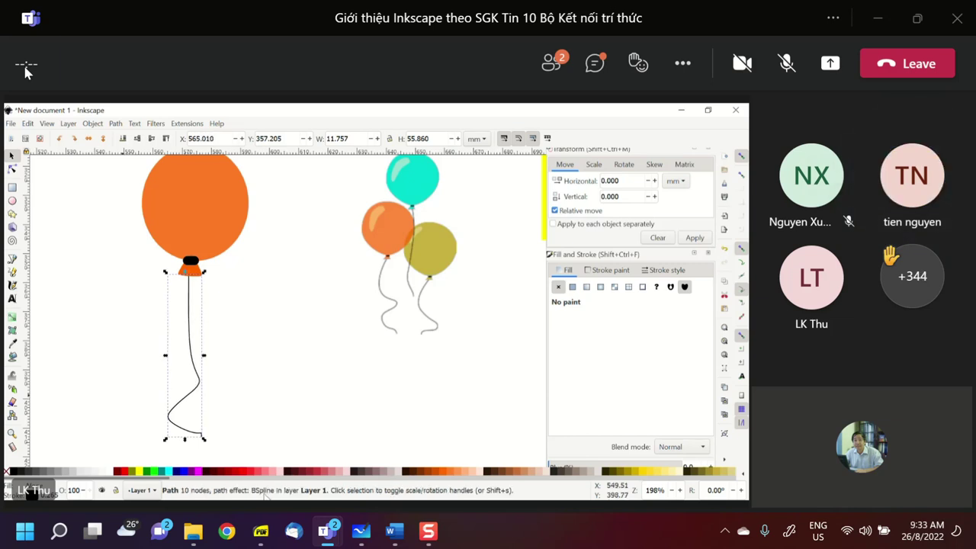
{"action": "scroll", "coordinate": [283, 366], "scroll_direction": "up", "scroll_amount": 1}
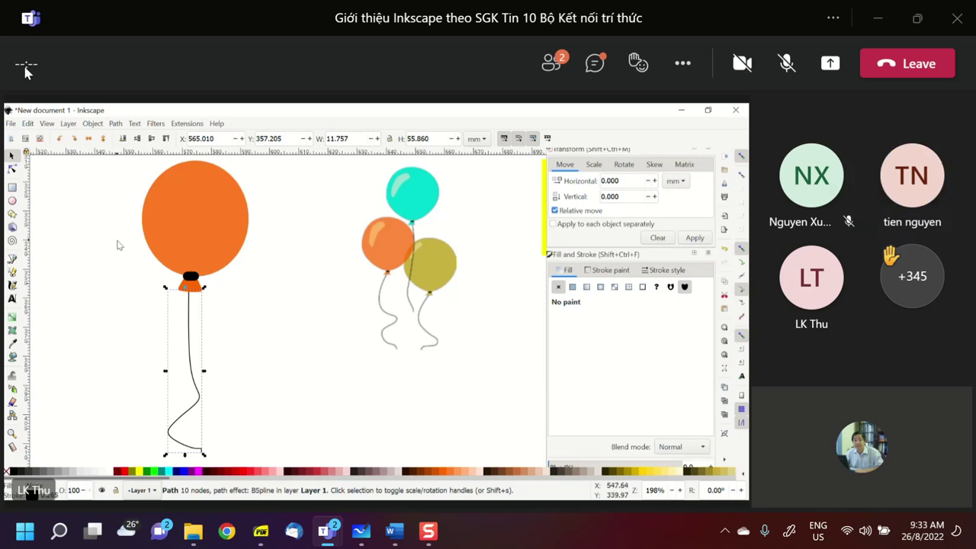
{"action": "left_click", "coordinate": [13, 260]}
{"action": "left_click", "coordinate": [14, 277]}
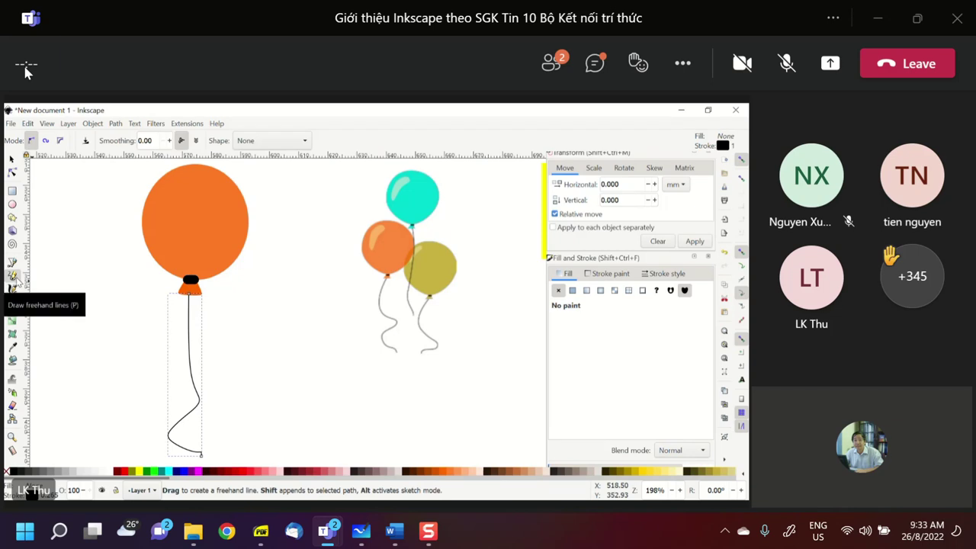
Step: Draw a small curved shape left of the balloon and fill it light peach
{"action": "mouse_move", "coordinate": [118, 291]}
{"action": "left_mouse_down"}
{"action": "mouse_move", "coordinate": [105, 287]}
{"action": "mouse_move", "coordinate": [74, 315]}
{"action": "mouse_move", "coordinate": [87, 319]}
{"action": "mouse_move", "coordinate": [117, 291]}
{"action": "left_mouse_up"}
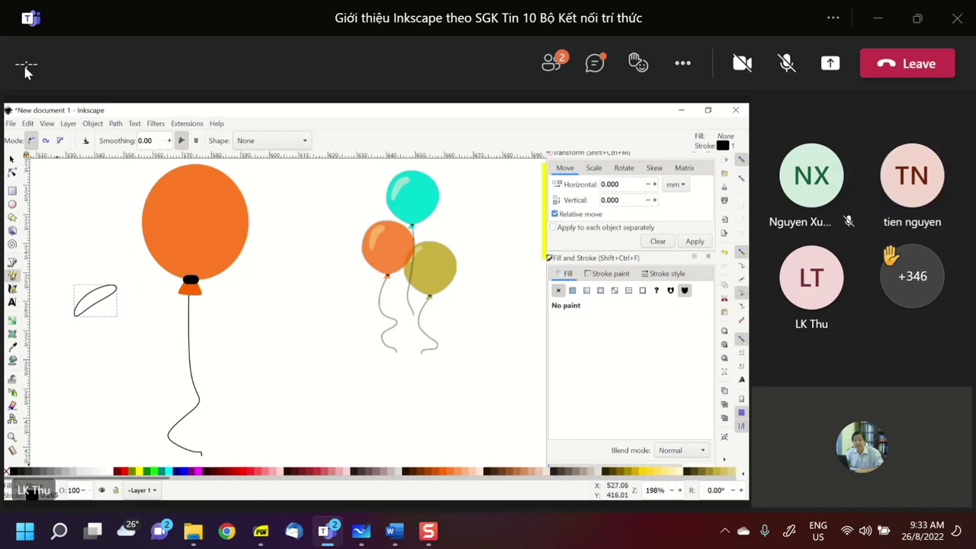
{"action": "left_click", "coordinate": [468, 473]}
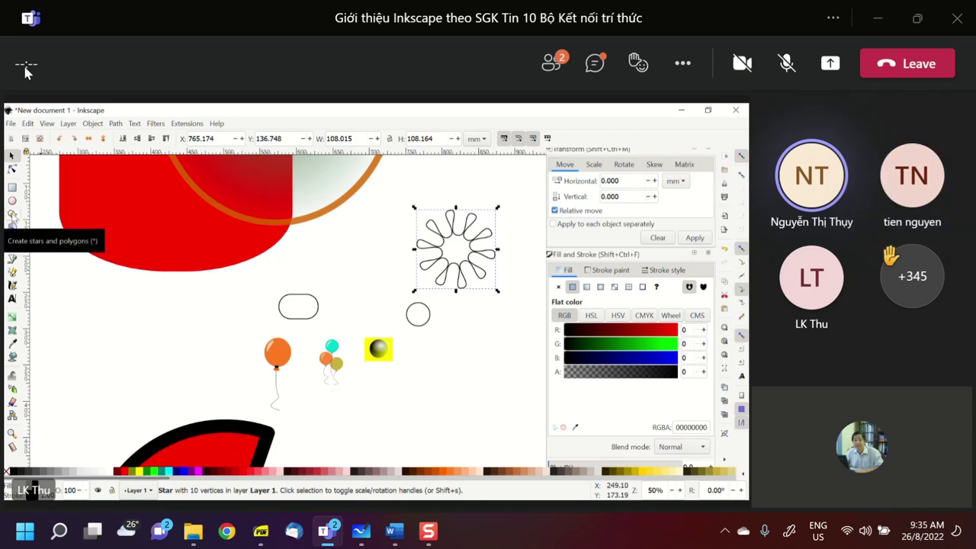
Step: Switch to the Stars and Polygons tool for drawing stars and a pentagon
{"action": "left_click", "coordinate": [11, 214]}
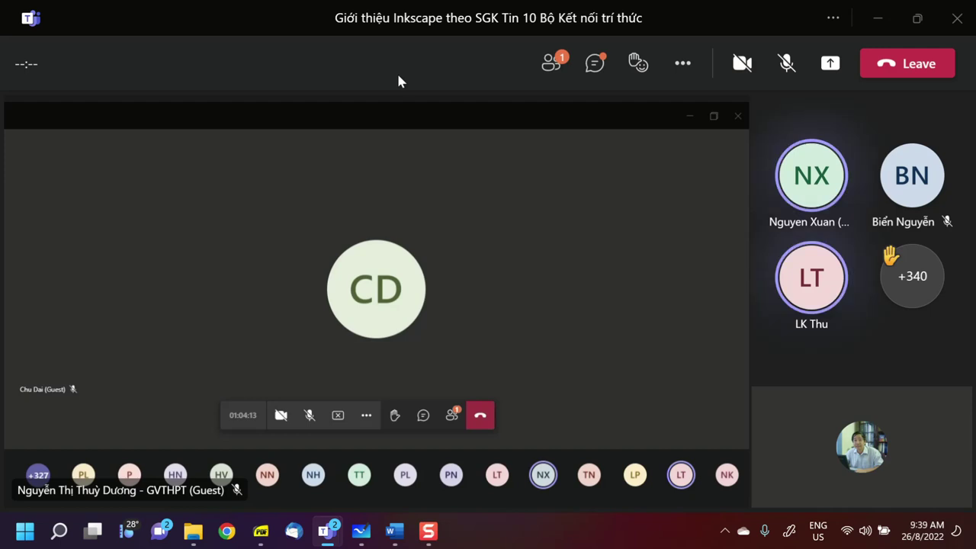
Step: Unmute the microphone from the Teams call bar
{"action": "left_click", "coordinate": [786, 66]}
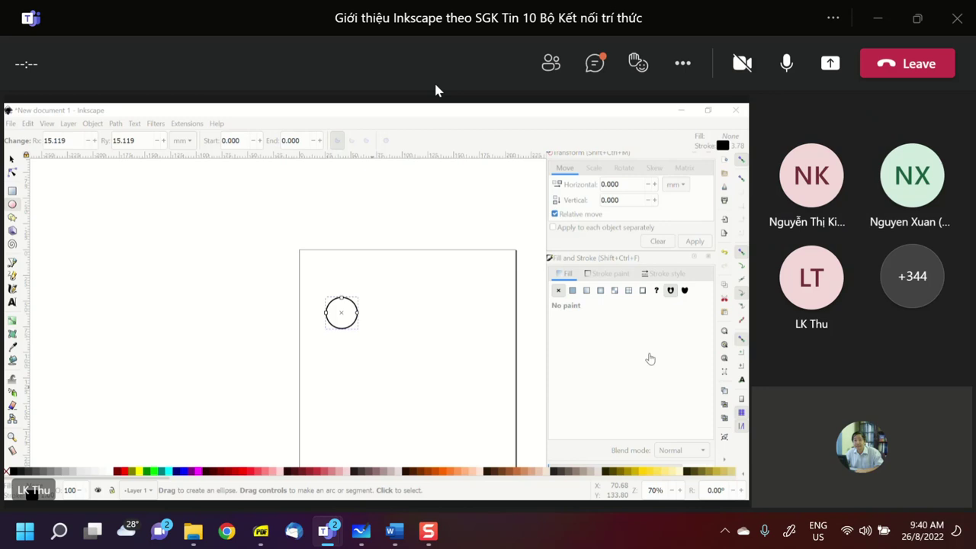
Step: Mute the microphone again in the Teams meeting toolbar
{"action": "left_click", "coordinate": [786, 65]}
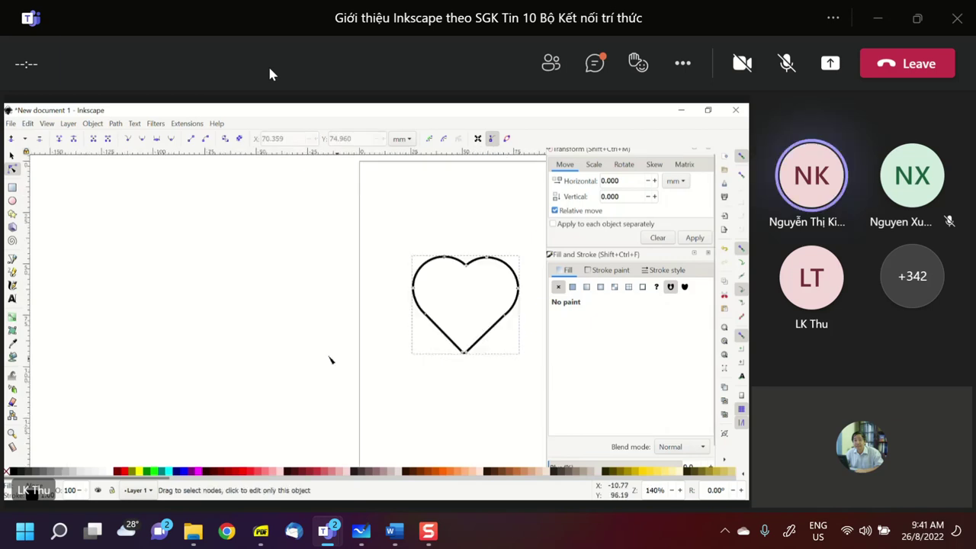
Step: Zoom out to 70% and deselect the heart outline by clicking empty canvas
{"action": "scroll", "coordinate": [328, 360], "scroll_direction": "down", "scroll_amount": 2}
{"action": "left_click", "coordinate": [477, 381]}
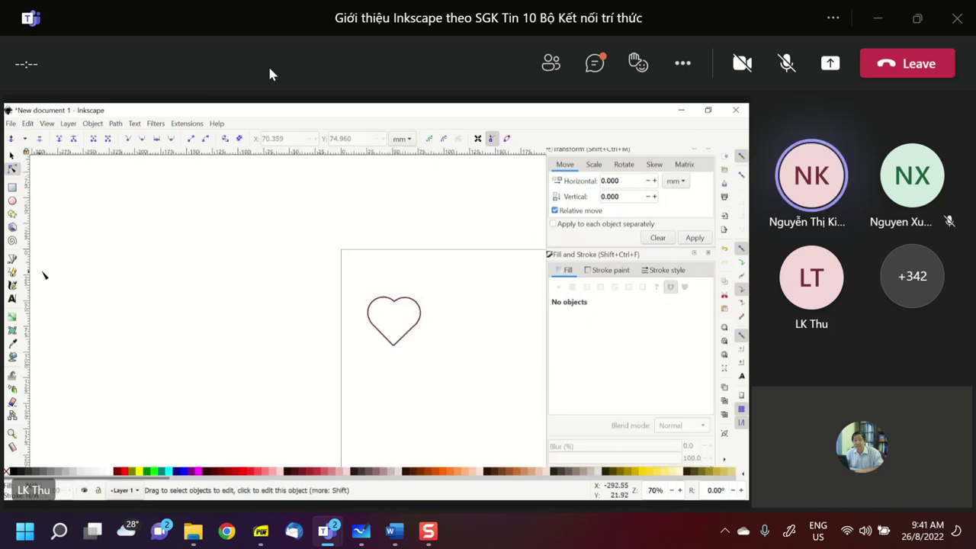
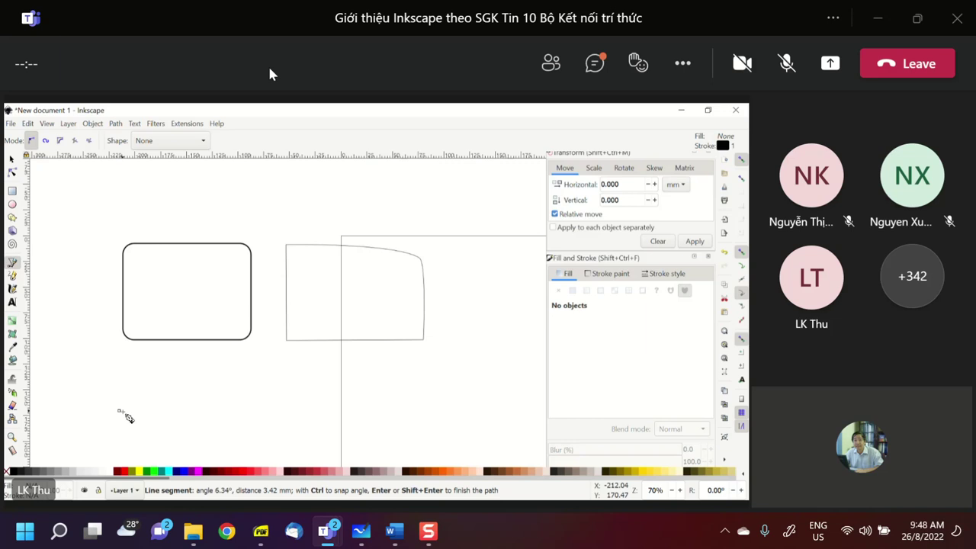
Step: Draw a wavy open curve below the rounded rectangle with two smooth nodes and a sharp downward tail
{"action": "left_click_drag", "start_coordinate": [117, 392], "coordinate": [190, 414]}
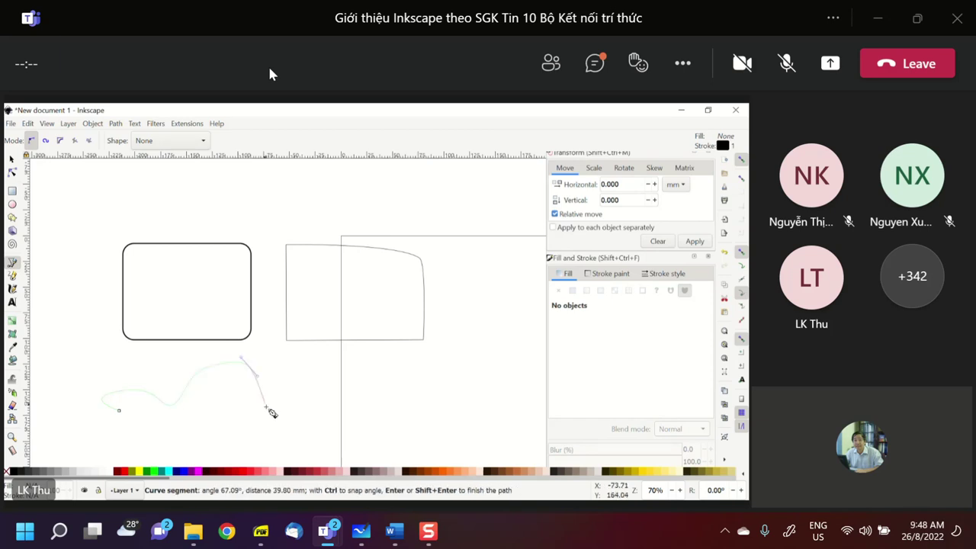
{"action": "mouse_move", "coordinate": [265, 410]}
{"action": "left_mouse_down"}
{"action": "mouse_move", "coordinate": [269, 439]}
{"action": "mouse_move", "coordinate": [267, 428]}
{"action": "left_mouse_up"}
{"action": "left_click", "coordinate": [250, 443]}
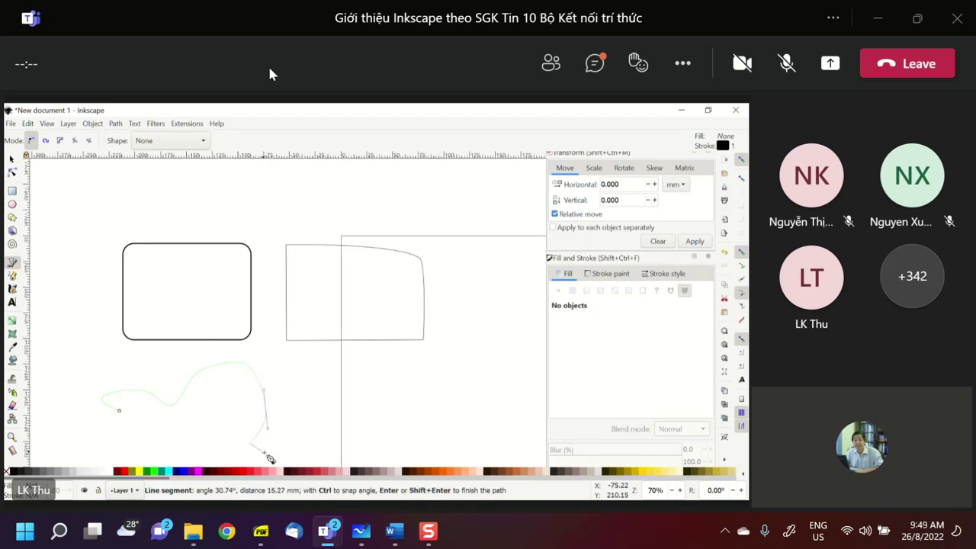
{"action": "key", "text": "Return"}
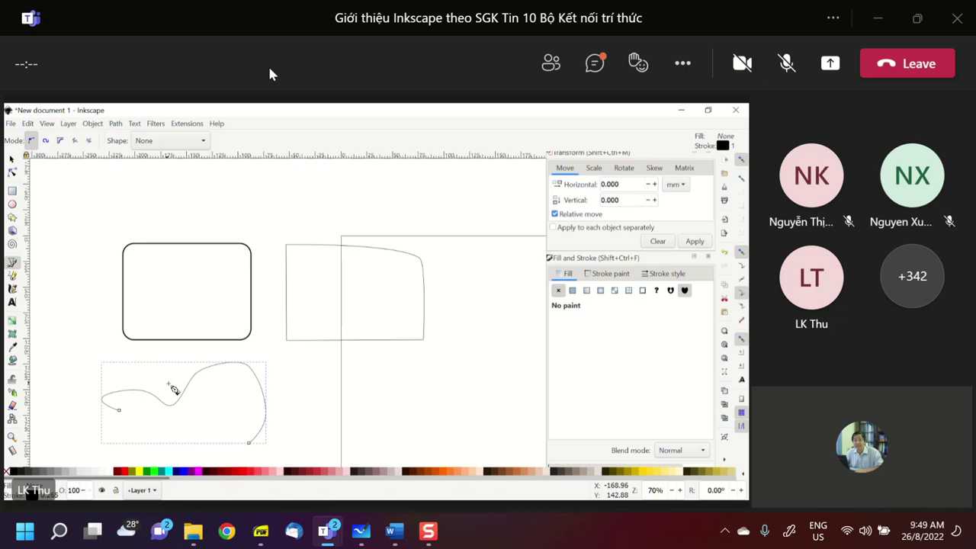
Step: Pull the curve's left end node down and left into a hook
{"action": "left_click", "coordinate": [12, 171]}
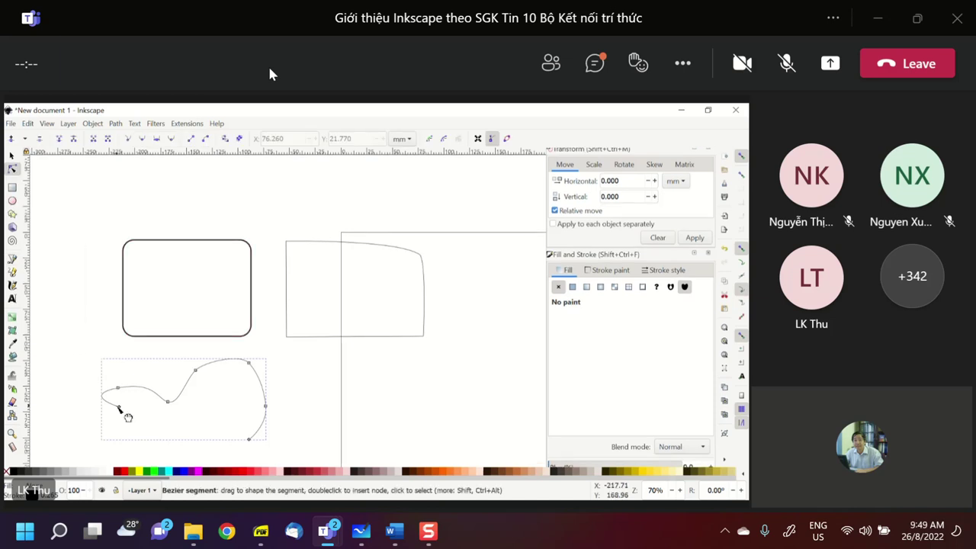
{"action": "left_click_drag", "start_coordinate": [120, 410], "coordinate": [97, 427]}
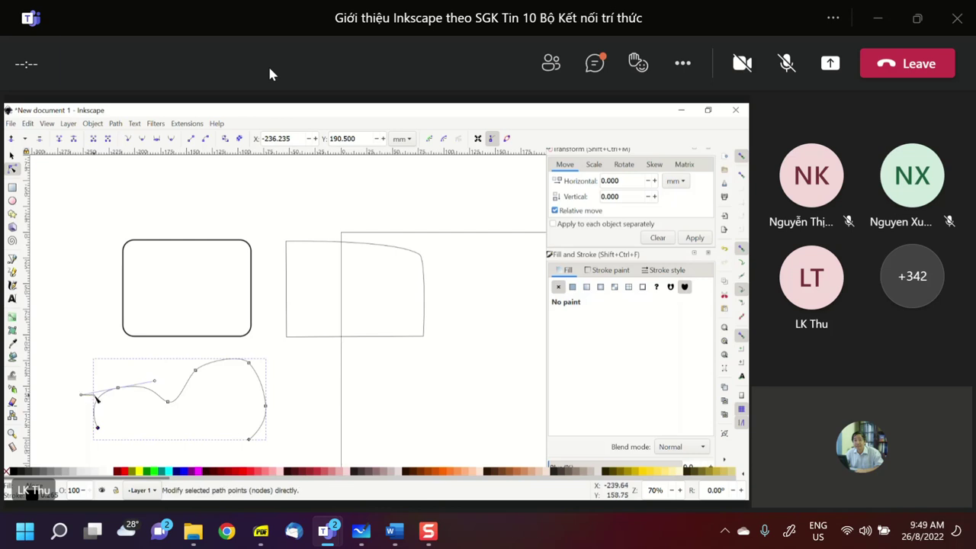
{"action": "left_click", "coordinate": [83, 398]}
Step: Adjust the handles of the first smooth node and the dip node so the bends flow smoothly
{"action": "left_click", "coordinate": [119, 390]}
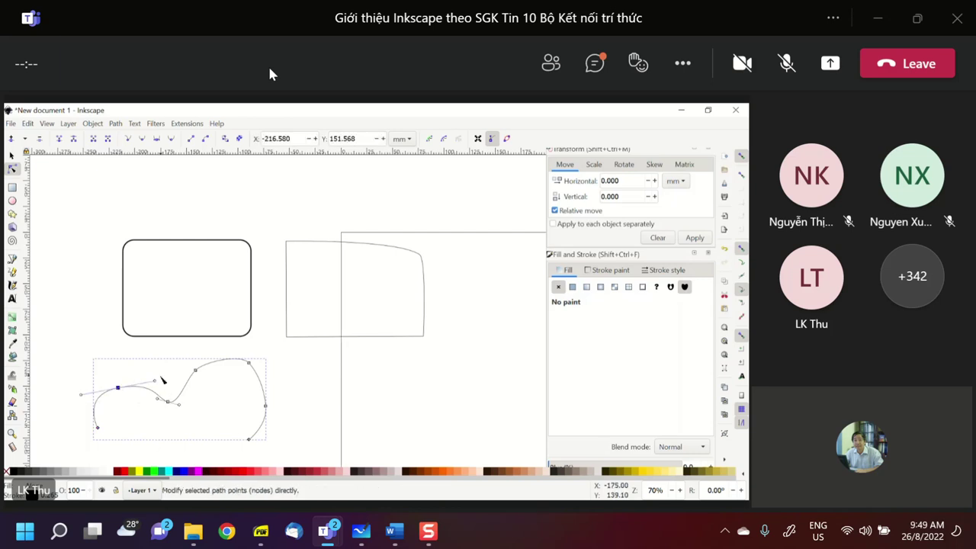
{"action": "left_click_drag", "start_coordinate": [154, 380], "coordinate": [137, 376]}
{"action": "left_click", "coordinate": [167, 401]}
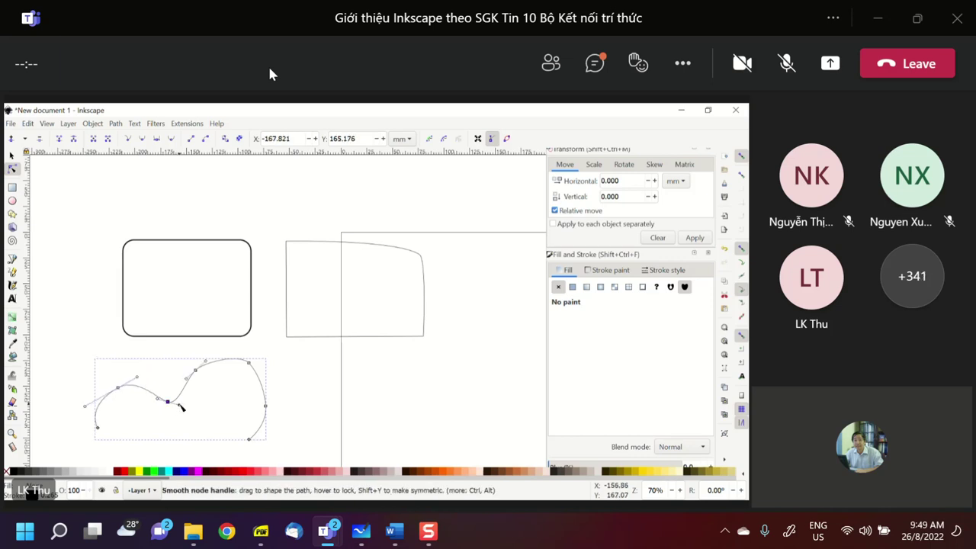
{"action": "mouse_move", "coordinate": [178, 403]}
{"action": "left_mouse_down"}
{"action": "mouse_move", "coordinate": [203, 392]}
{"action": "mouse_move", "coordinate": [177, 400]}
{"action": "left_mouse_up"}
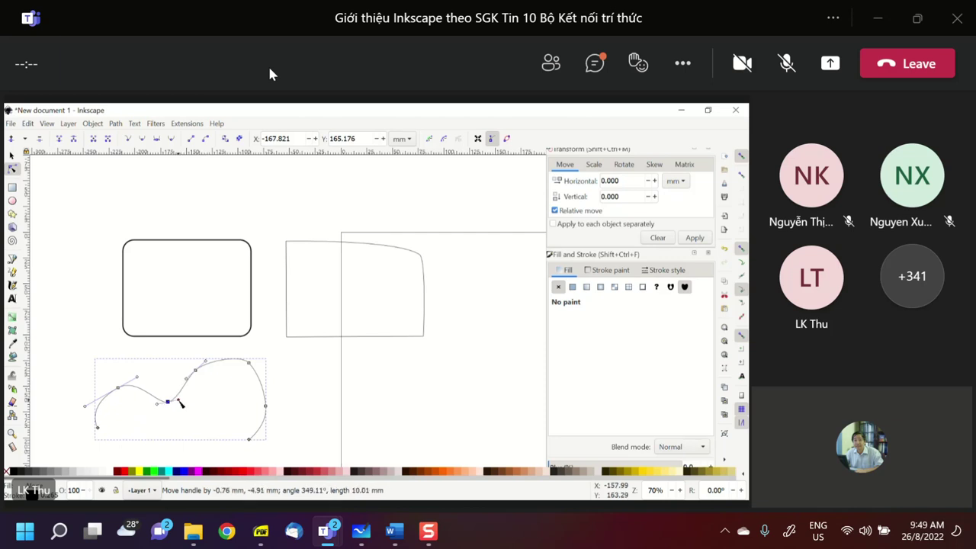
{"action": "mouse_move", "coordinate": [157, 404]}
{"action": "left_mouse_down"}
{"action": "mouse_move", "coordinate": [120, 404]}
{"action": "mouse_move", "coordinate": [142, 407]}
{"action": "left_mouse_up"}
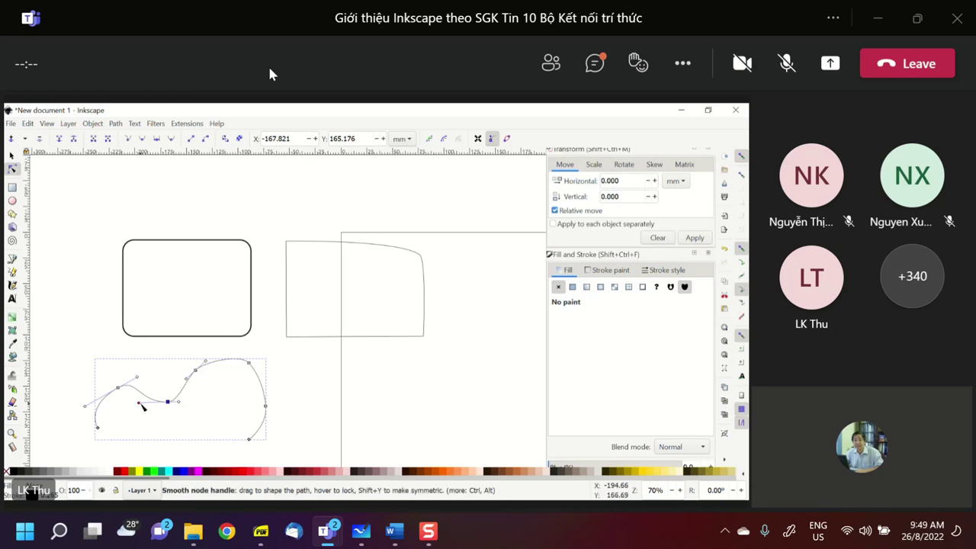
{"action": "left_click_drag", "start_coordinate": [143, 407], "coordinate": [184, 380]}
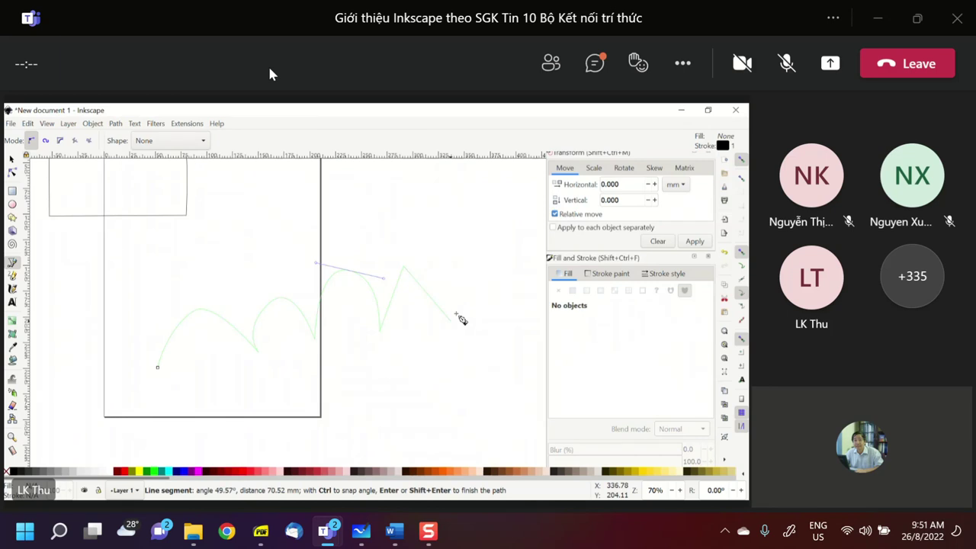
Step: Add four zigzag points, a curved node and a sharp top-right node, then finish the line
{"action": "left_click", "coordinate": [451, 318]}
{"action": "left_click", "coordinate": [457, 256]}
{"action": "left_click", "coordinate": [492, 313]}
{"action": "left_click", "coordinate": [501, 248]}
{"action": "scroll", "coordinate": [521, 293], "scroll_direction": "right", "scroll_amount": 3}
{"action": "scroll", "coordinate": [523, 296], "scroll_direction": "right", "scroll_amount": 1}
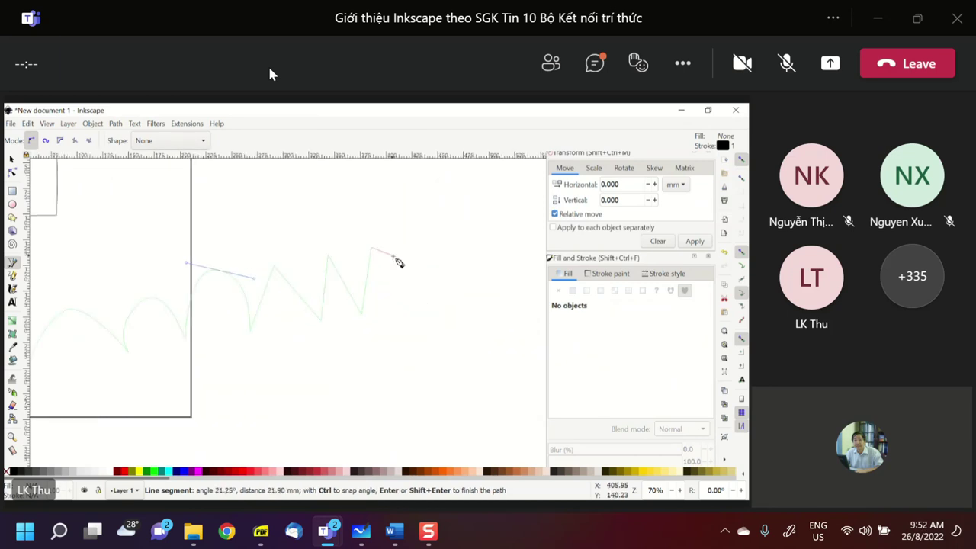
{"action": "left_click_drag", "start_coordinate": [403, 303], "coordinate": [422, 204]}
{"action": "left_click", "coordinate": [443, 180]}
{"action": "scroll", "coordinate": [443, 178], "scroll_direction": "up", "scroll_amount": 2}
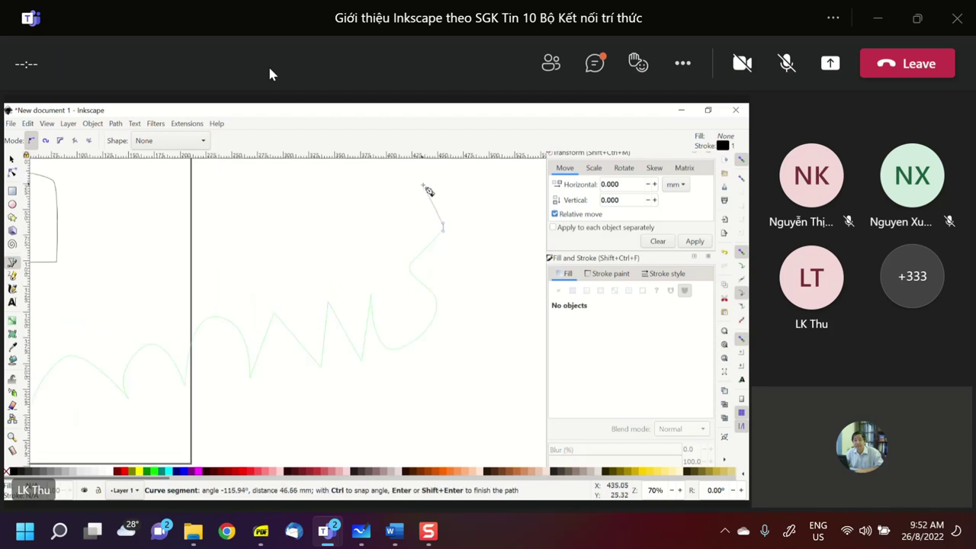
{"action": "double_click", "coordinate": [423, 185]}
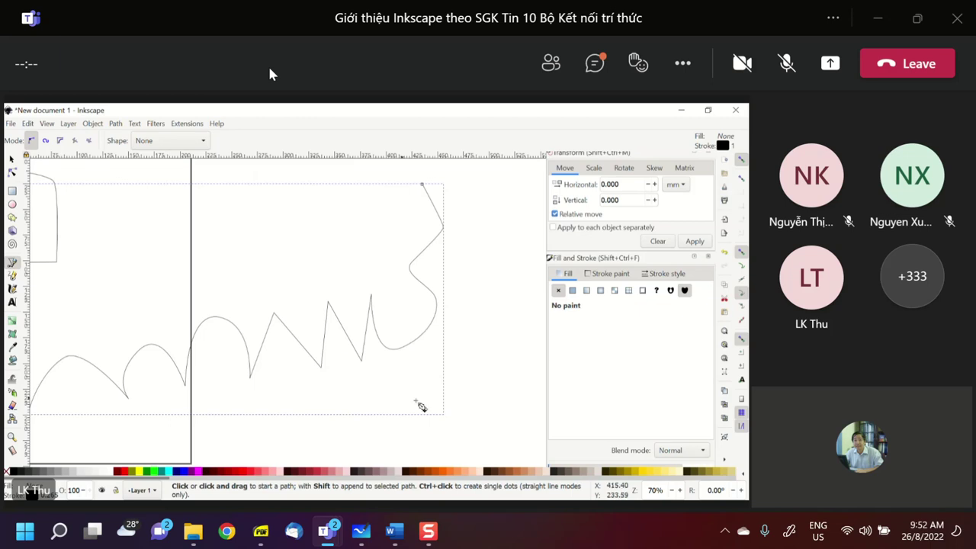
Step: Discard two stray new paths started near the arches with Esc
{"action": "scroll", "coordinate": [380, 331], "scroll_direction": "left", "scroll_amount": 5}
{"action": "scroll", "coordinate": [339, 337], "scroll_direction": "right", "scroll_amount": 2}
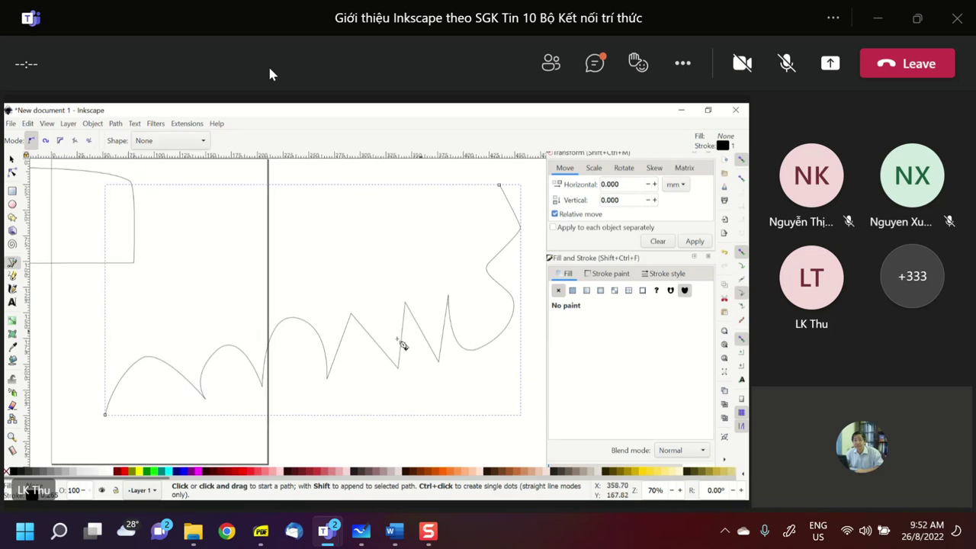
{"action": "left_click", "coordinate": [204, 395]}
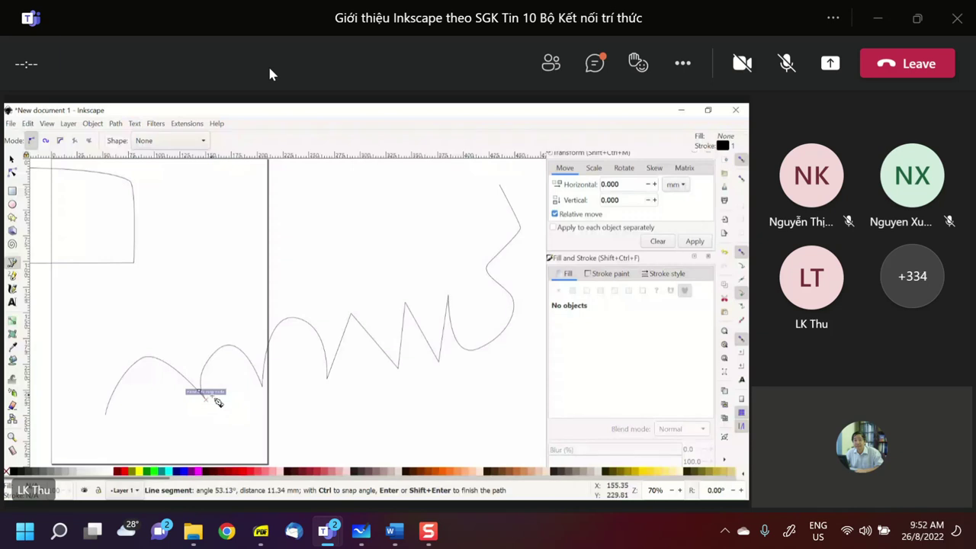
{"action": "key", "text": "Escape"}
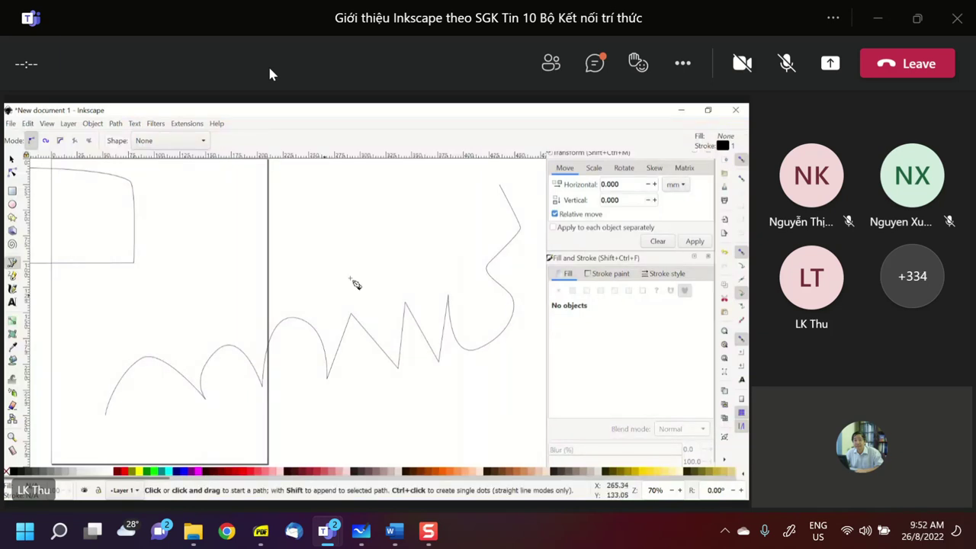
{"action": "left_click", "coordinate": [176, 265]}
{"action": "left_click_drag", "start_coordinate": [307, 224], "coordinate": [336, 244]}
{"action": "left_click", "coordinate": [331, 256]}
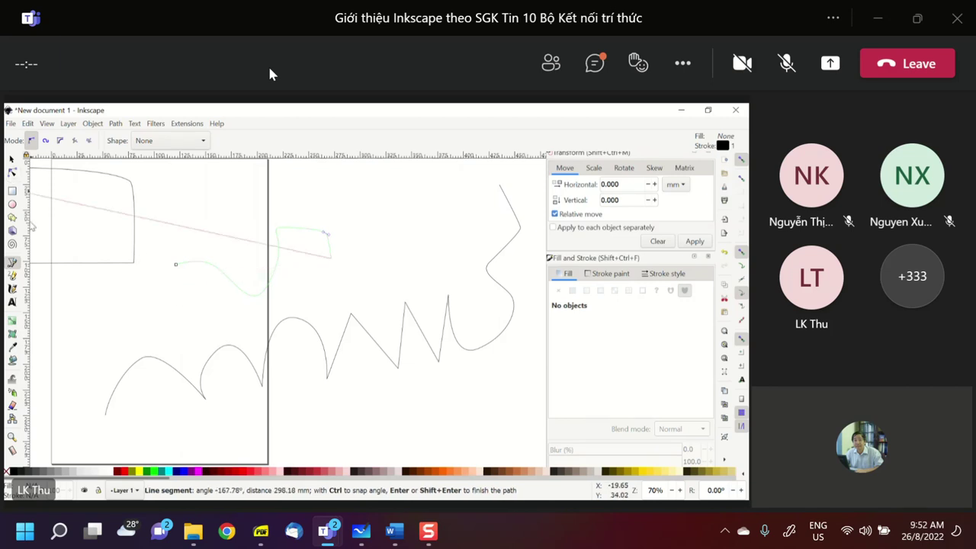
{"action": "key", "text": "Escape"}
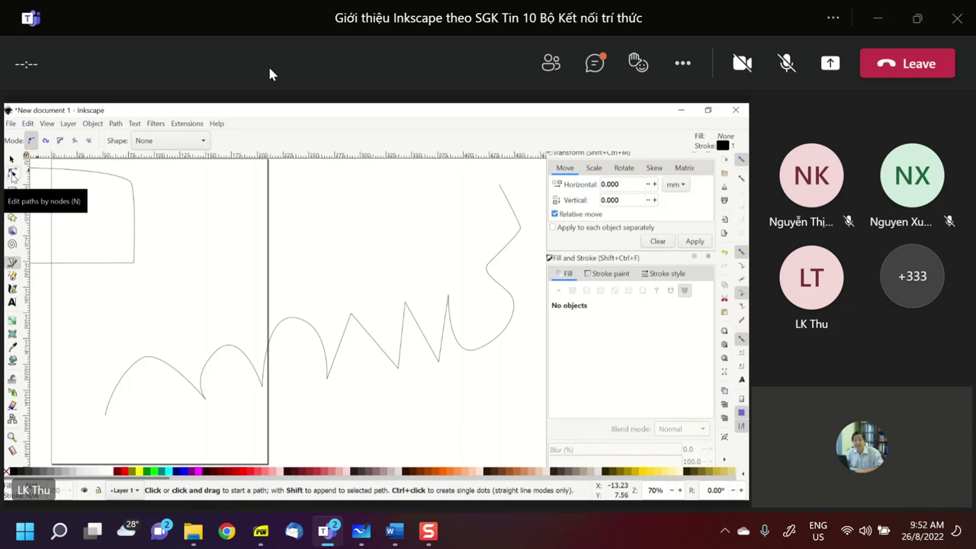
Step: Cancel a stray five-node Pen path drawn over the rectangle
{"action": "left_click", "coordinate": [12, 174]}
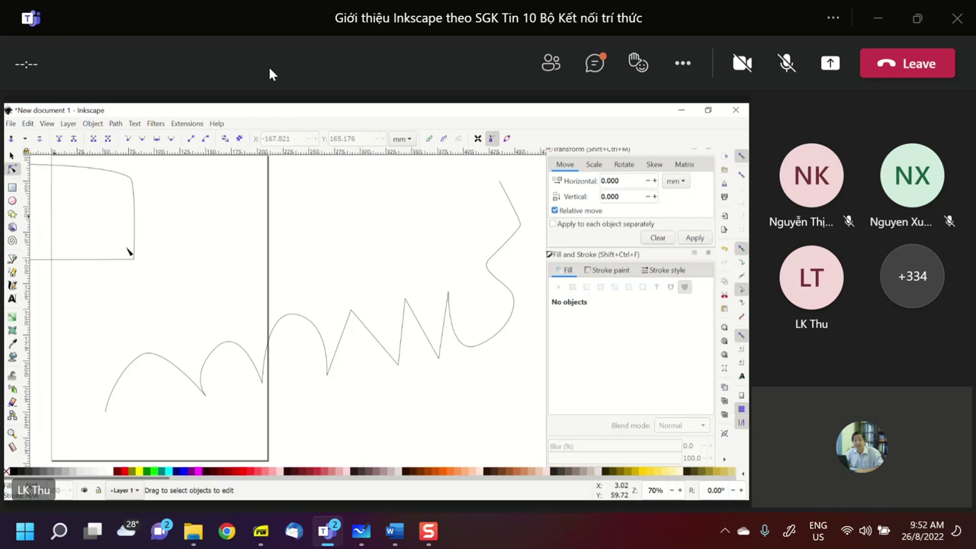
{"action": "left_click", "coordinate": [13, 258]}
{"action": "left_click", "coordinate": [246, 269]}
{"action": "left_click", "coordinate": [325, 274]}
{"action": "left_click", "coordinate": [357, 227]}
{"action": "left_click", "coordinate": [282, 205]}
{"action": "left_click", "coordinate": [133, 263]}
{"action": "key", "text": "Escape"}
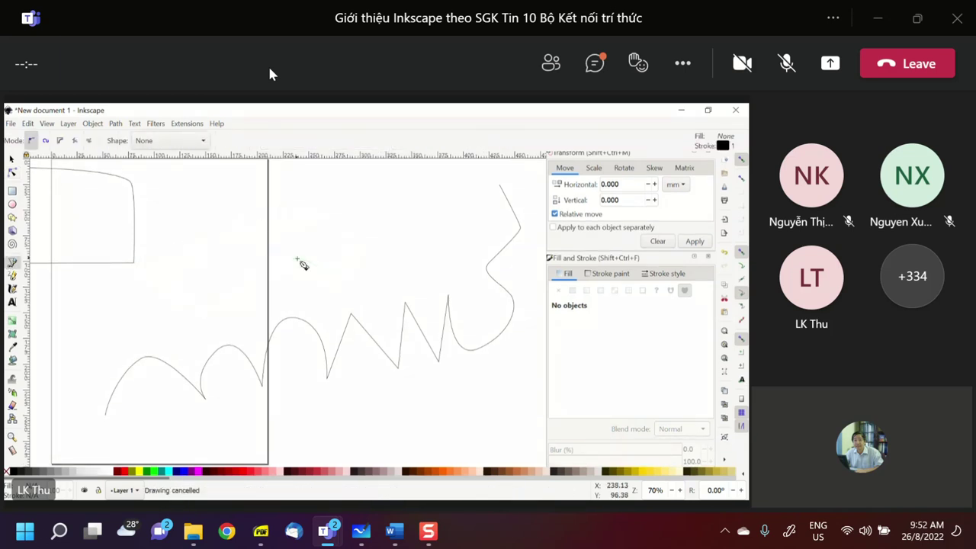
Step: Pick the wavy line for node editing and select nodes on its first and third humps
{"action": "left_click", "coordinate": [13, 172]}
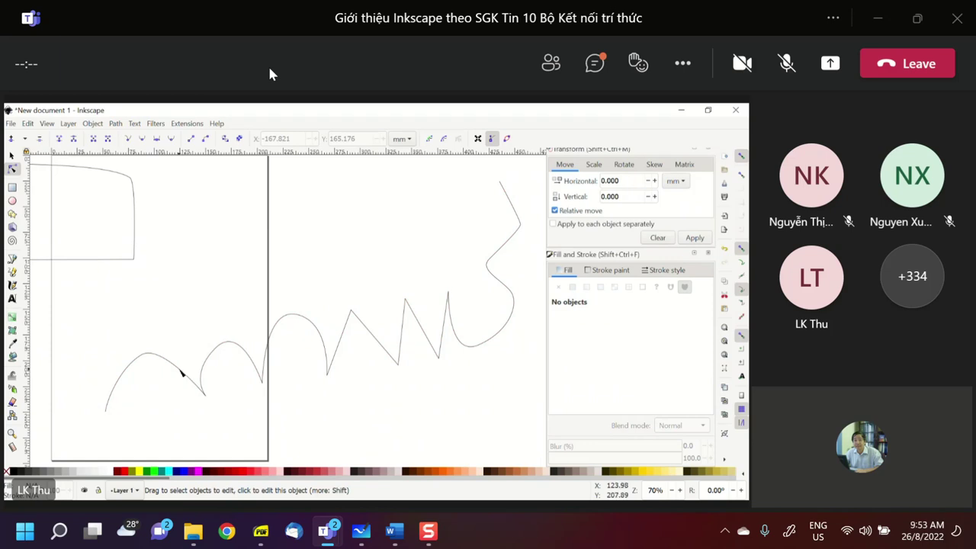
{"action": "left_click", "coordinate": [181, 372]}
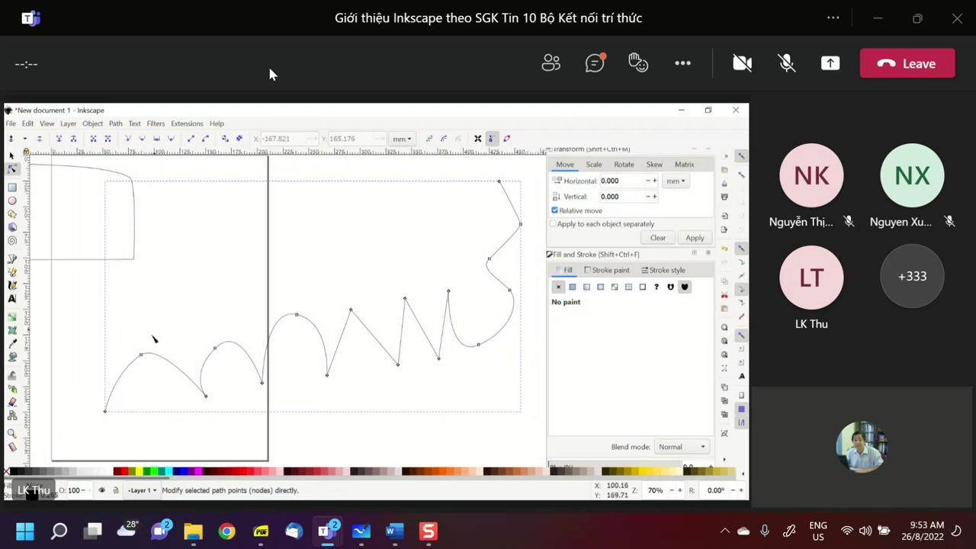
{"action": "left_click", "coordinate": [142, 356]}
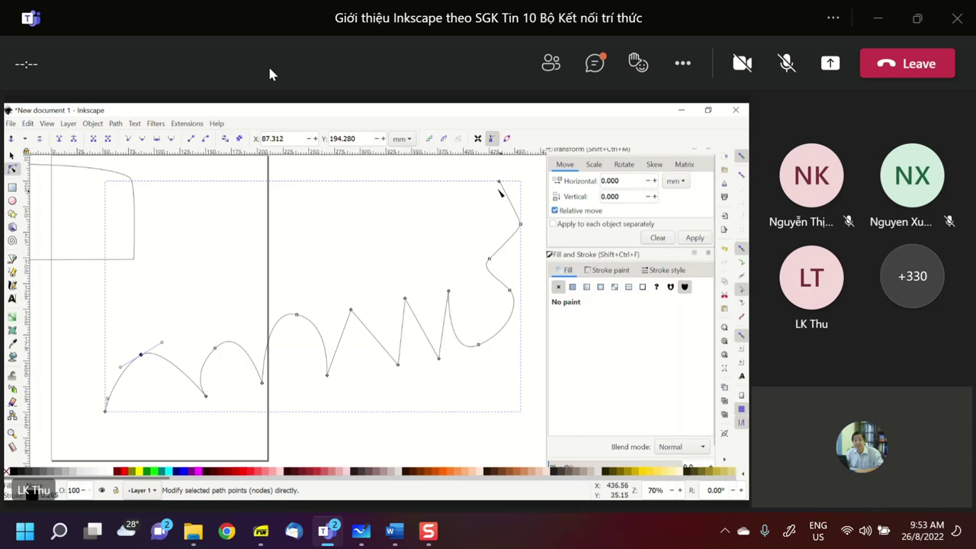
{"action": "left_click", "coordinate": [296, 315]}
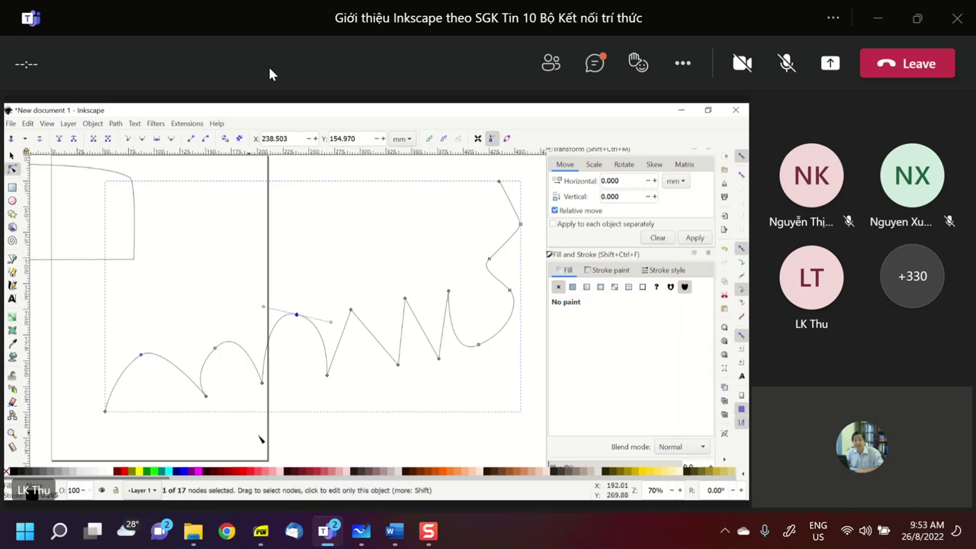
{"action": "key", "text": "Escape"}
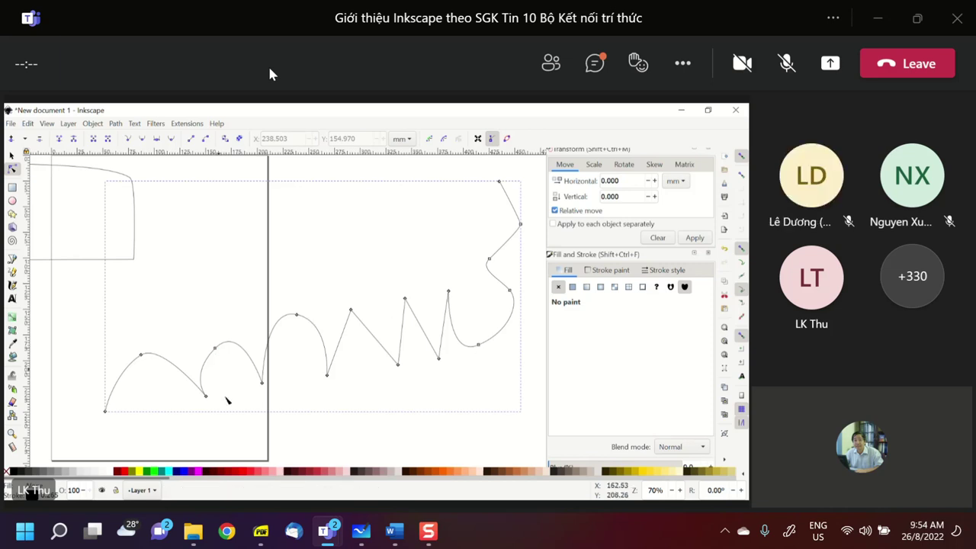
Step: Sharpen the first hump into a peak and make the second hump's node symmetric
{"action": "left_click", "coordinate": [143, 355]}
{"action": "left_click_drag", "start_coordinate": [122, 366], "coordinate": [143, 384]}
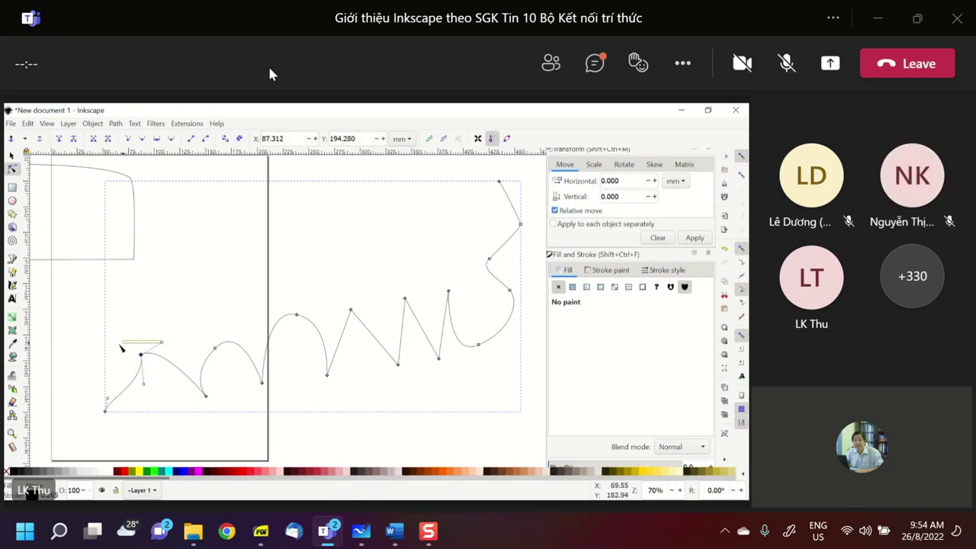
{"action": "left_click_drag", "start_coordinate": [163, 344], "coordinate": [168, 403]}
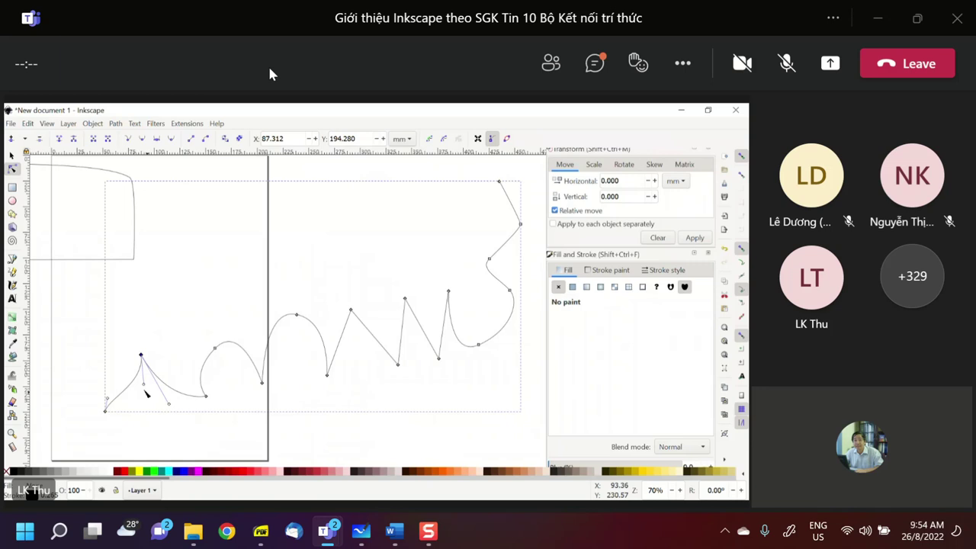
{"action": "left_click", "coordinate": [214, 347]}
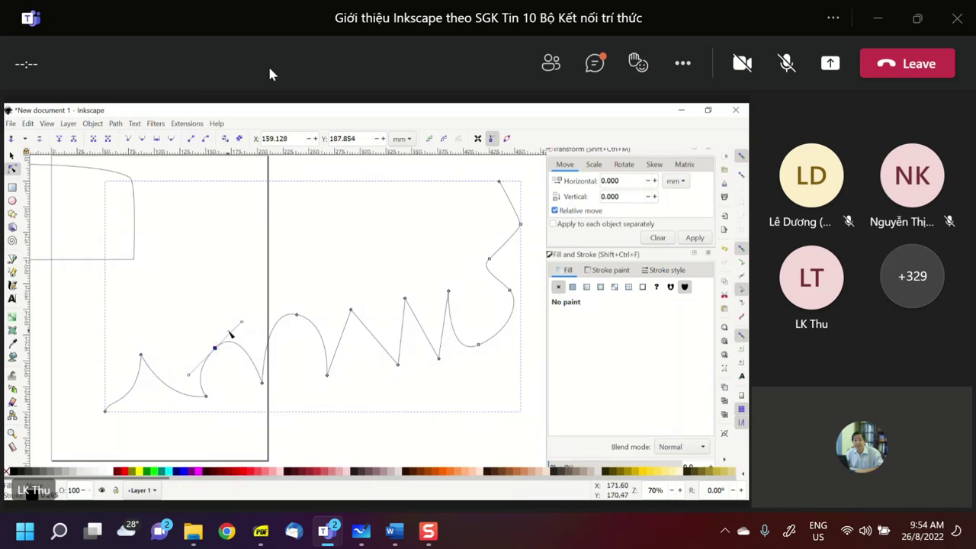
{"action": "mouse_move", "coordinate": [243, 325]}
{"action": "left_mouse_down"}
{"action": "mouse_move", "coordinate": [248, 309]}
{"action": "mouse_move", "coordinate": [262, 331]}
{"action": "mouse_move", "coordinate": [225, 342]}
{"action": "mouse_move", "coordinate": [261, 331]}
{"action": "left_mouse_up"}
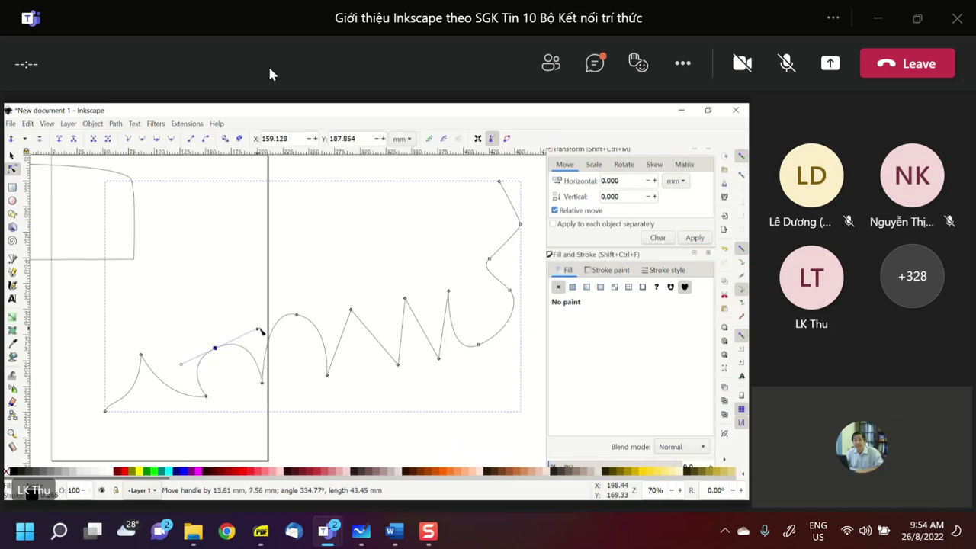
{"action": "left_click", "coordinate": [157, 139]}
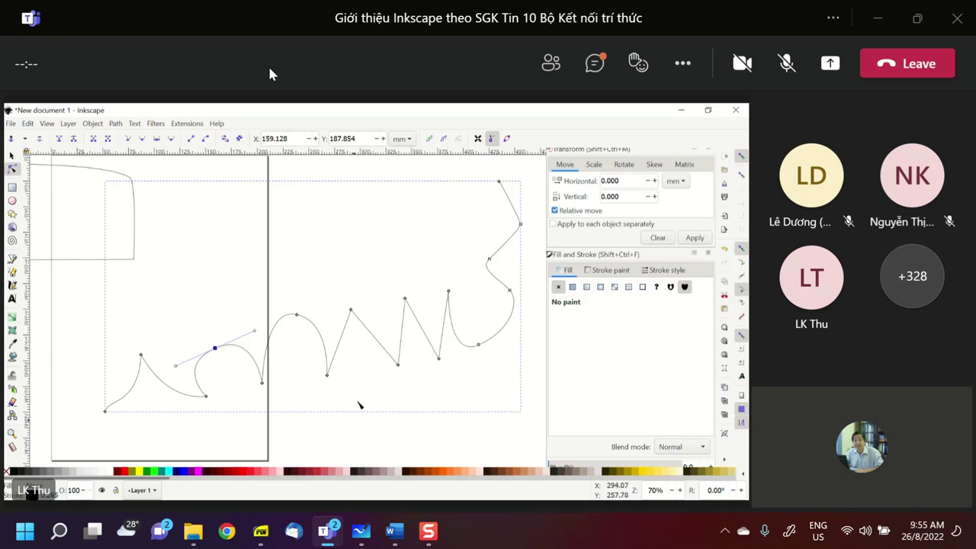
{"action": "scroll", "coordinate": [369, 301], "scroll_direction": "down", "scroll_amount": 3}
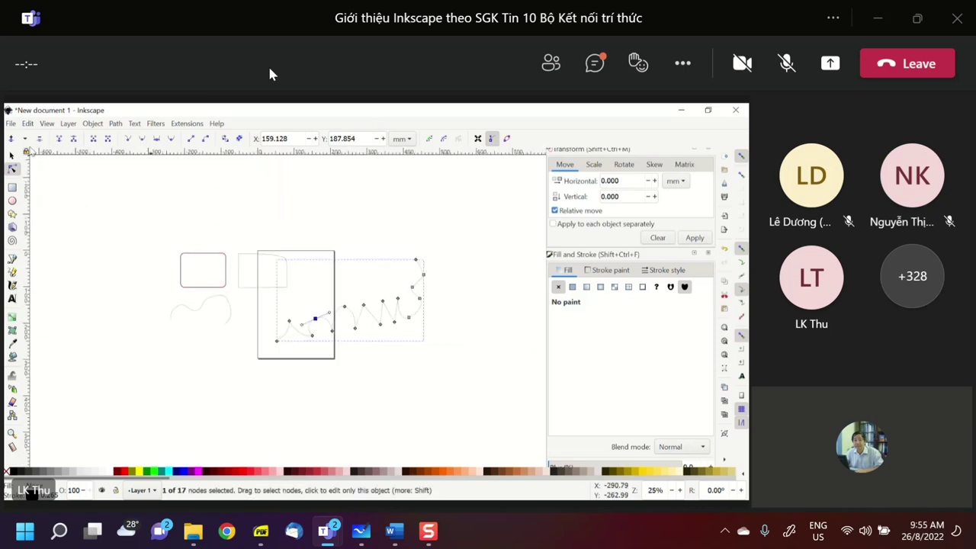
Step: Draw a closed five-point BSpline bean shape with an inward notch below-left of the page
{"action": "left_click", "coordinate": [11, 262]}
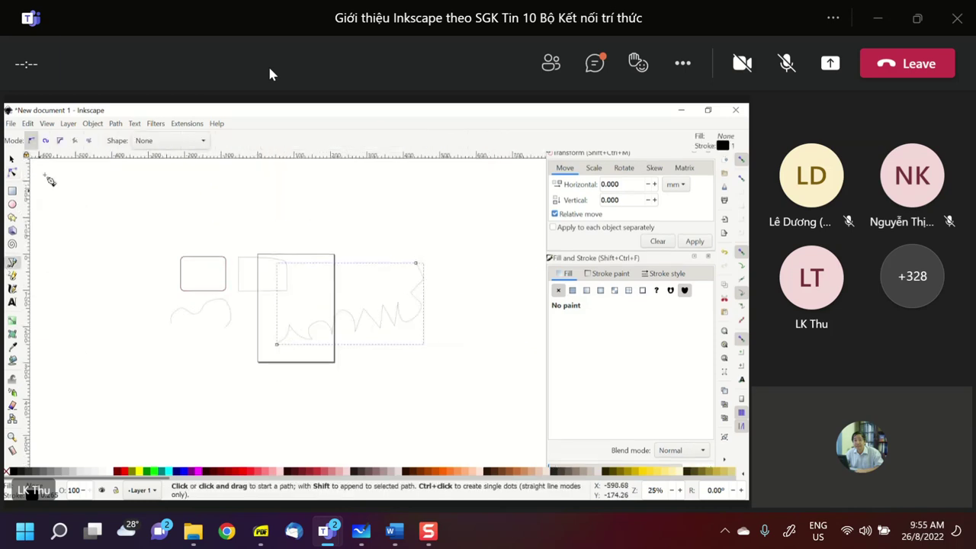
{"action": "left_click", "coordinate": [59, 140]}
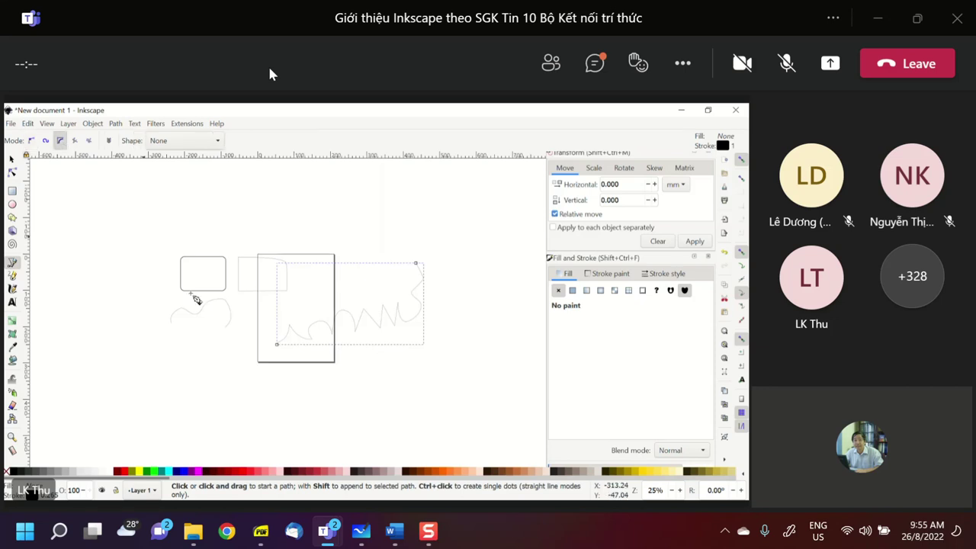
{"action": "left_click", "coordinate": [136, 432]}
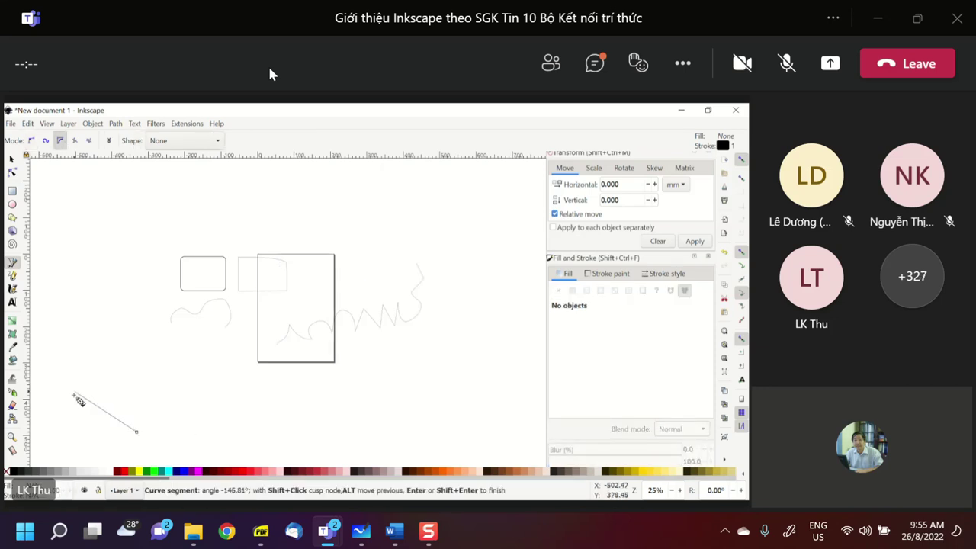
{"action": "left_click", "coordinate": [97, 340]}
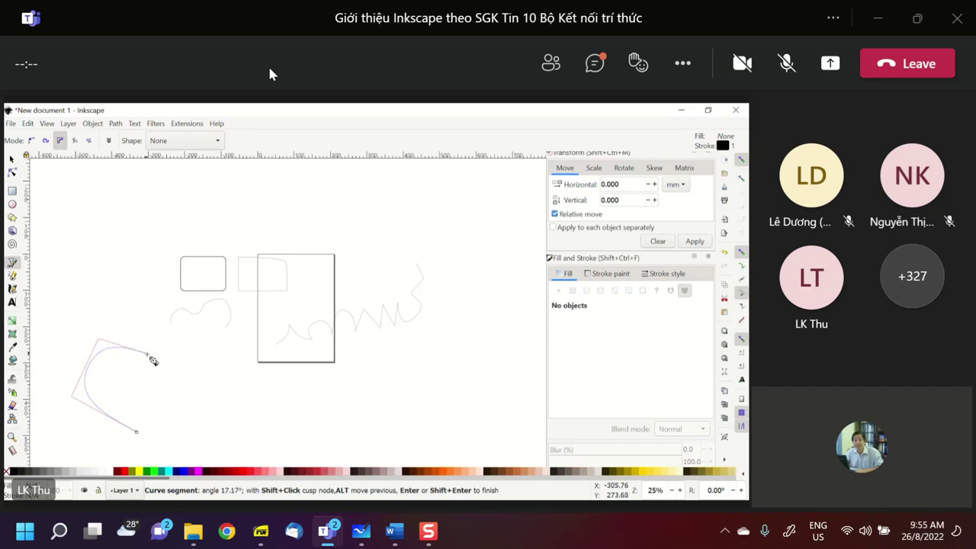
{"action": "left_click", "coordinate": [137, 357]}
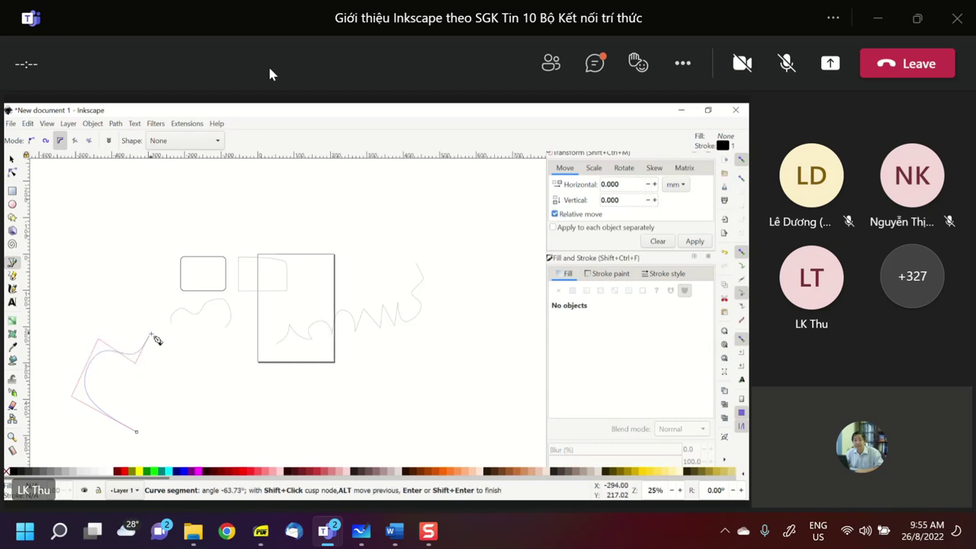
{"action": "left_click", "coordinate": [154, 334]}
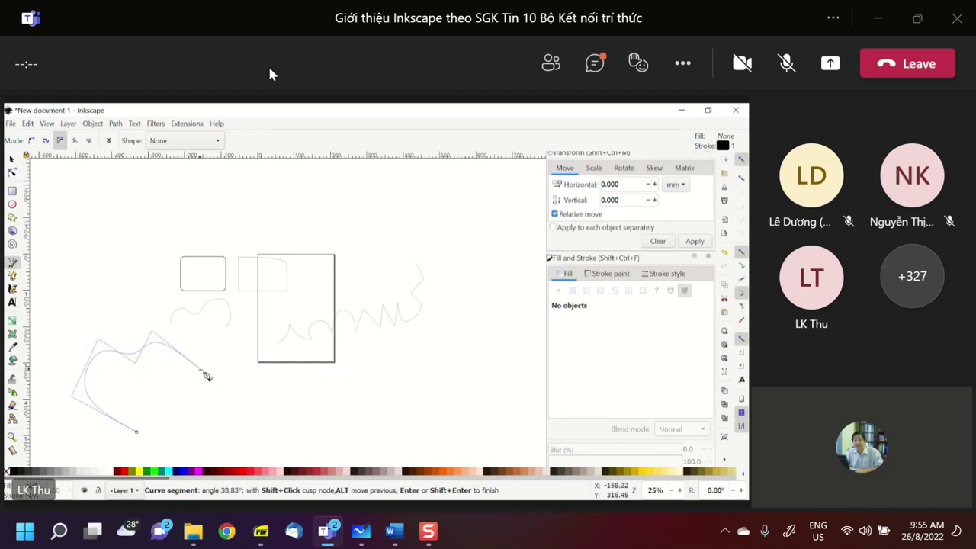
{"action": "left_click", "coordinate": [201, 370]}
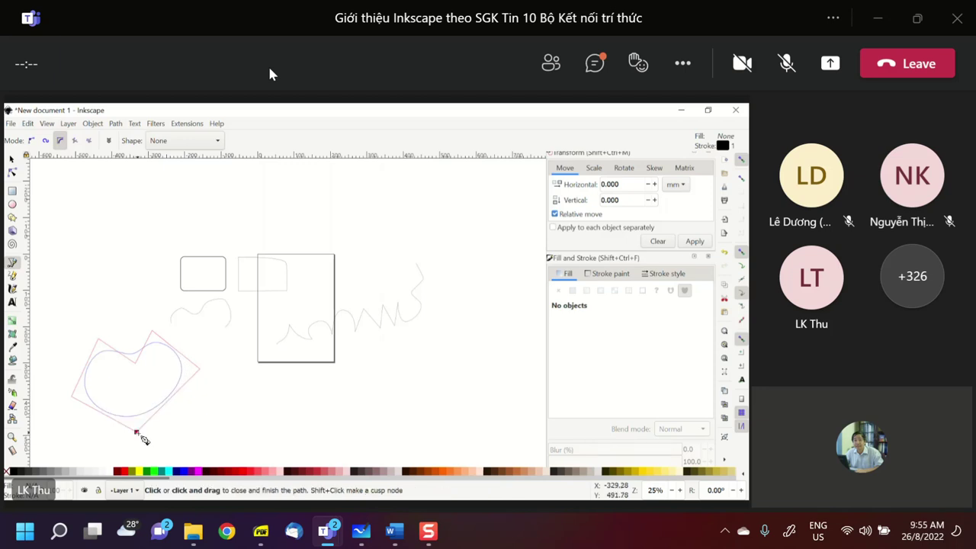
{"action": "left_click", "coordinate": [138, 434]}
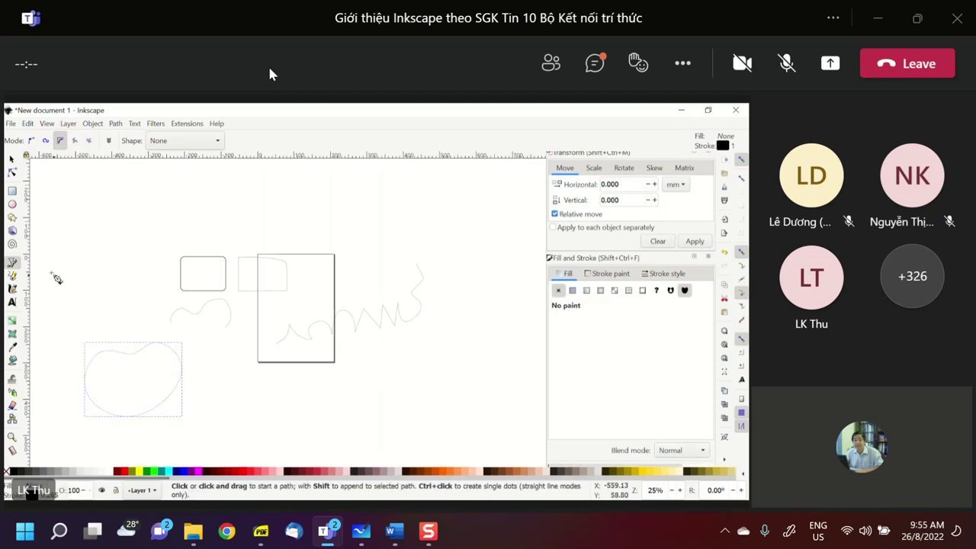
{"action": "left_click", "coordinate": [11, 170]}
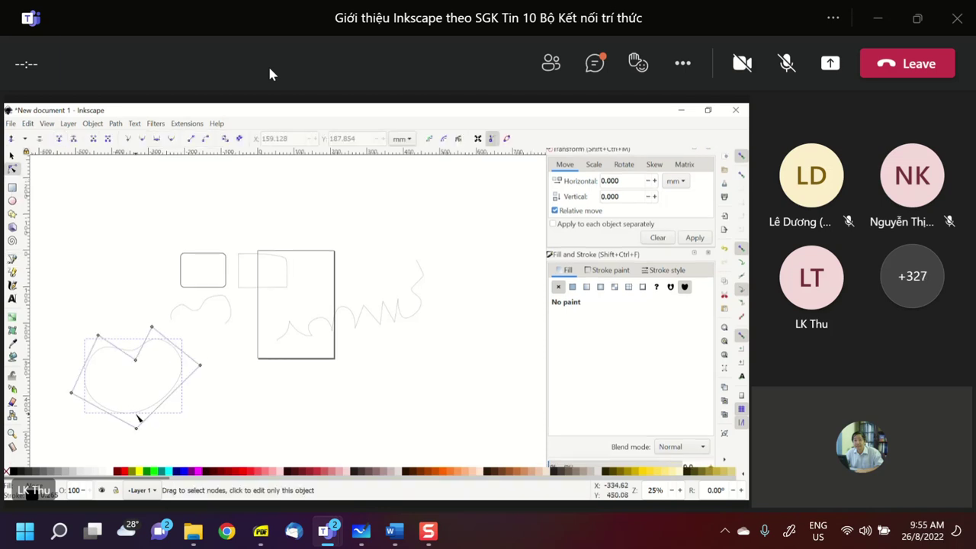
Step: Make the heart's bottom node a corner so the heart ends in a sharp point
{"action": "left_click", "coordinate": [136, 427]}
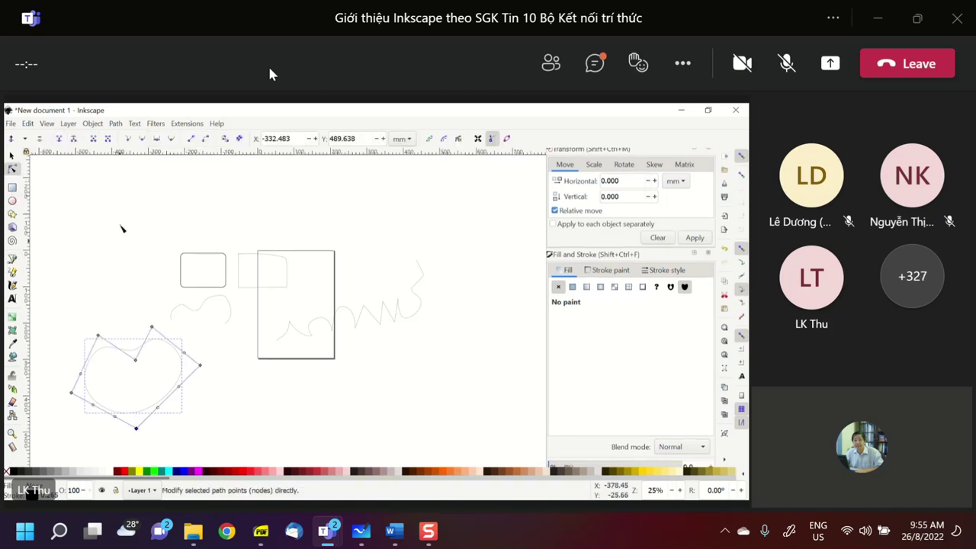
{"action": "left_click", "coordinate": [128, 139]}
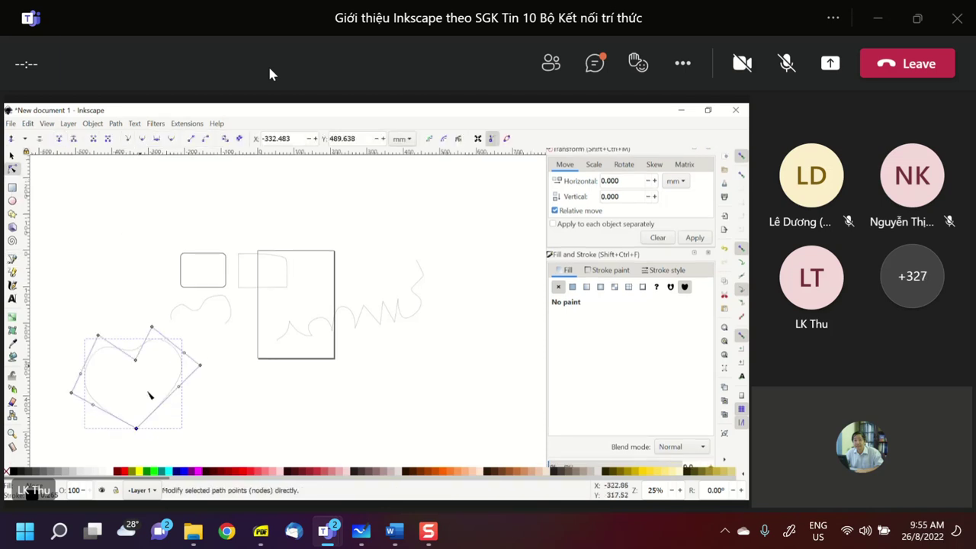
{"action": "left_click", "coordinate": [254, 432]}
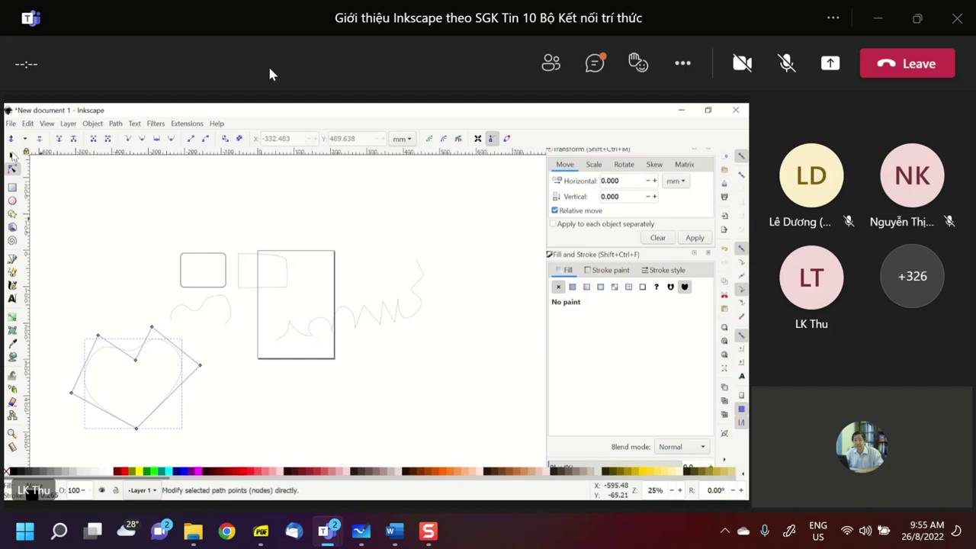
{"action": "left_click", "coordinate": [11, 155]}
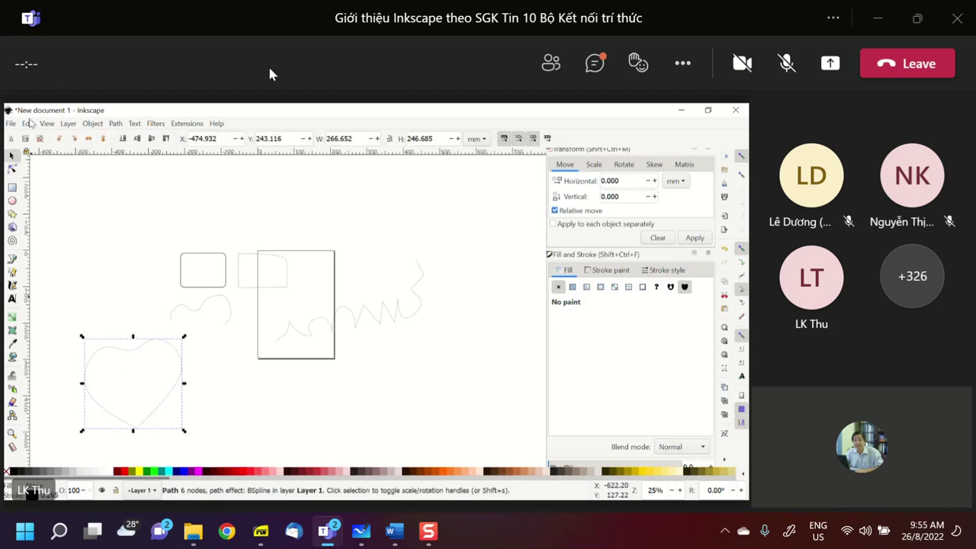
{"action": "left_click", "coordinate": [13, 260]}
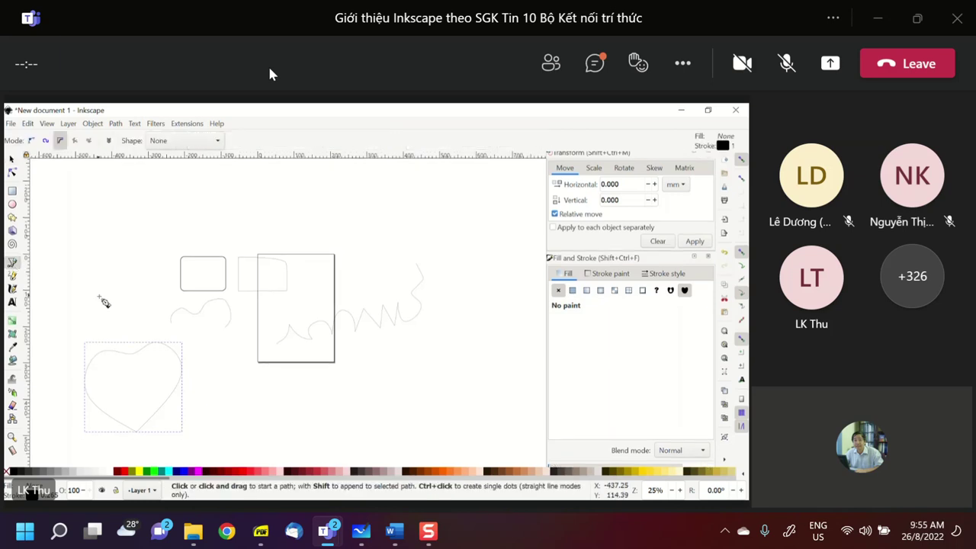
Step: Set the Pen tool to Regular Bezier mode and cancel a first path attempt
{"action": "left_click", "coordinate": [98, 294]}
{"action": "left_click", "coordinate": [90, 230]}
{"action": "scroll", "coordinate": [139, 208], "scroll_direction": "up", "scroll_amount": 2}
{"action": "left_click", "coordinate": [128, 226]}
{"action": "left_click", "coordinate": [31, 140]}
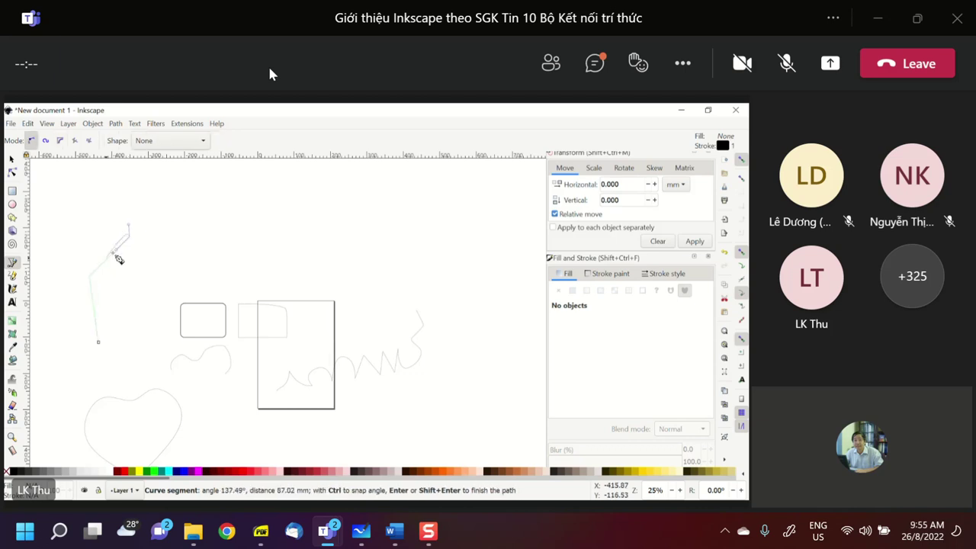
{"action": "key", "text": "Escape"}
Step: Draw a curved open path above the heart sweeping up toward the upper left
{"action": "left_click_drag", "start_coordinate": [136, 348], "coordinate": [126, 344]}
{"action": "left_click_drag", "start_coordinate": [98, 305], "coordinate": [109, 261]}
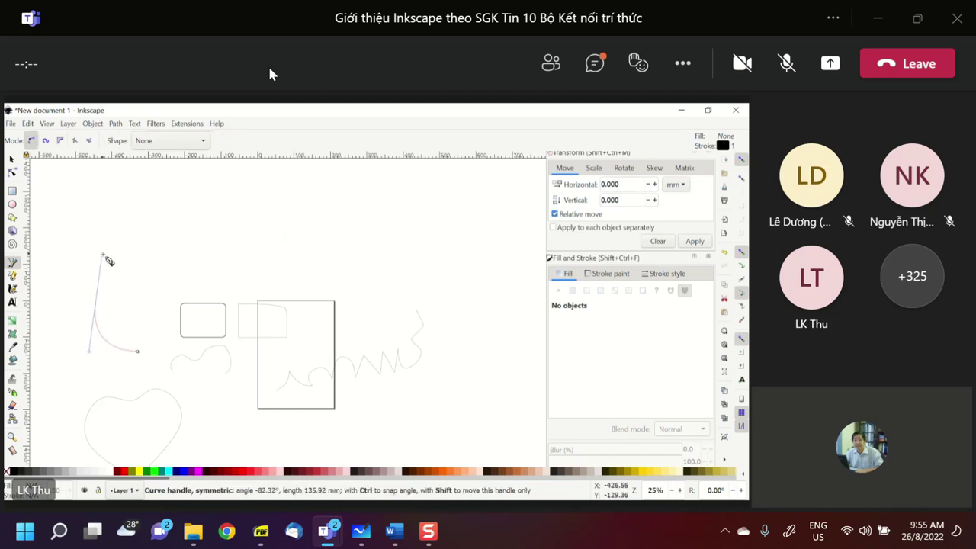
{"action": "left_click_drag", "start_coordinate": [109, 260], "coordinate": [110, 257]}
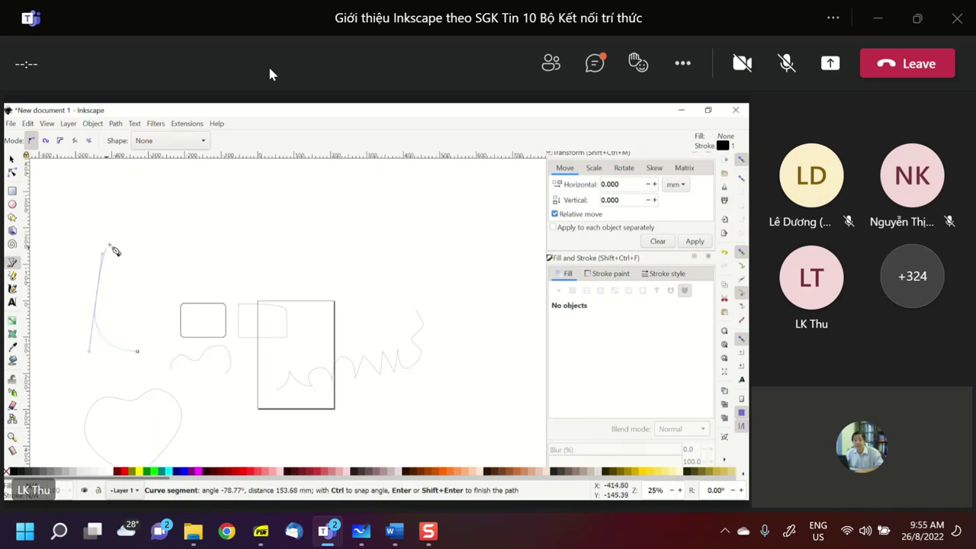
{"action": "left_click", "coordinate": [70, 238]}
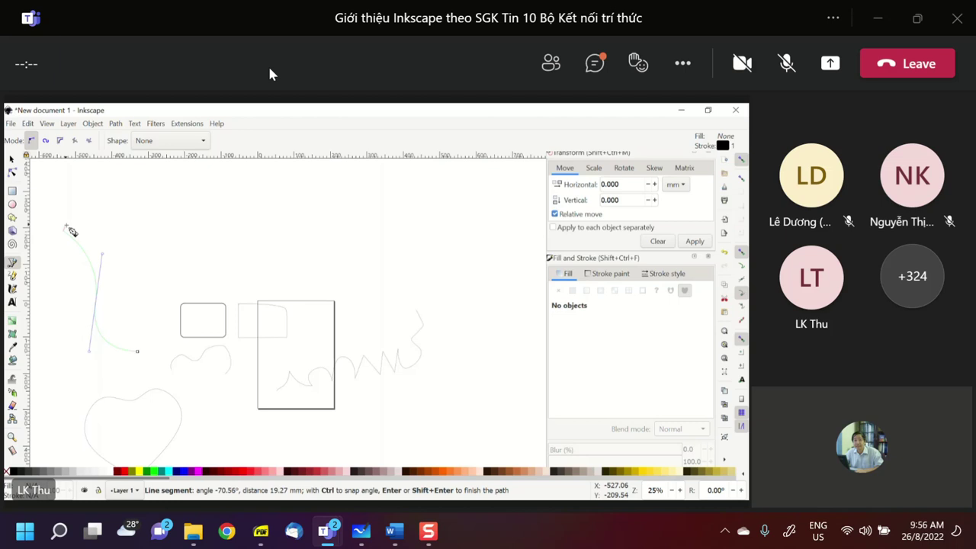
{"action": "key", "text": "Return"}
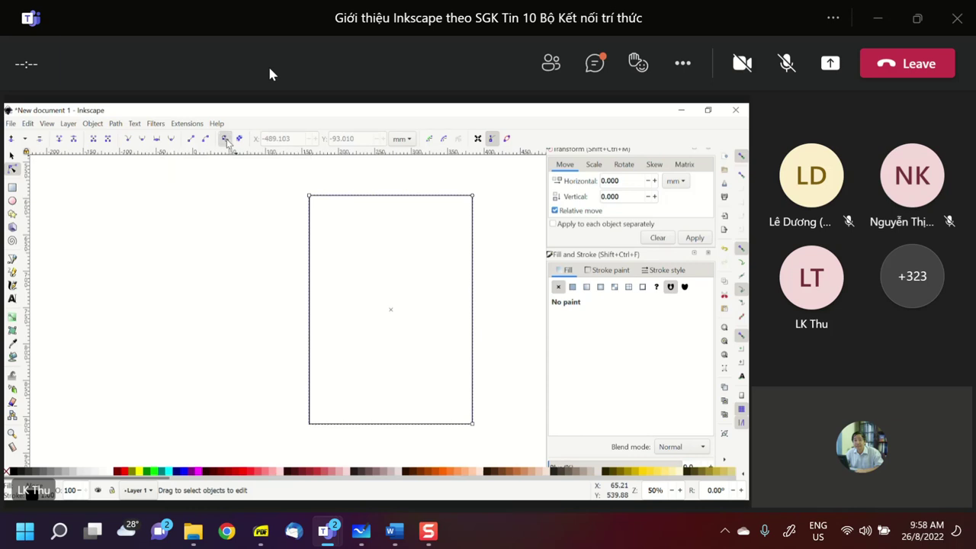
Step: Use Shift+Alt+D, leaving the page empty of the earlier heart, arches and curves
{"action": "key", "text": "shift+alt+d"}
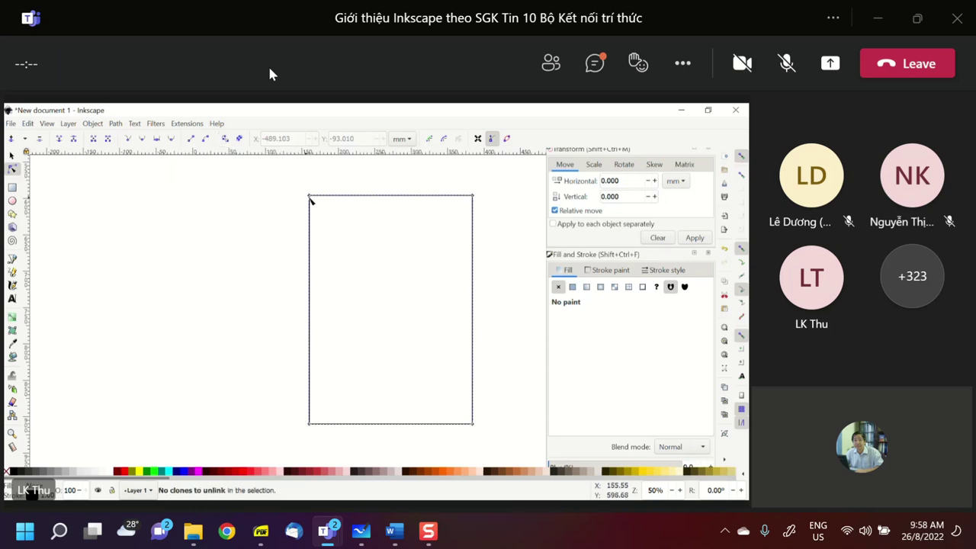
{"action": "left_click", "coordinate": [446, 320]}
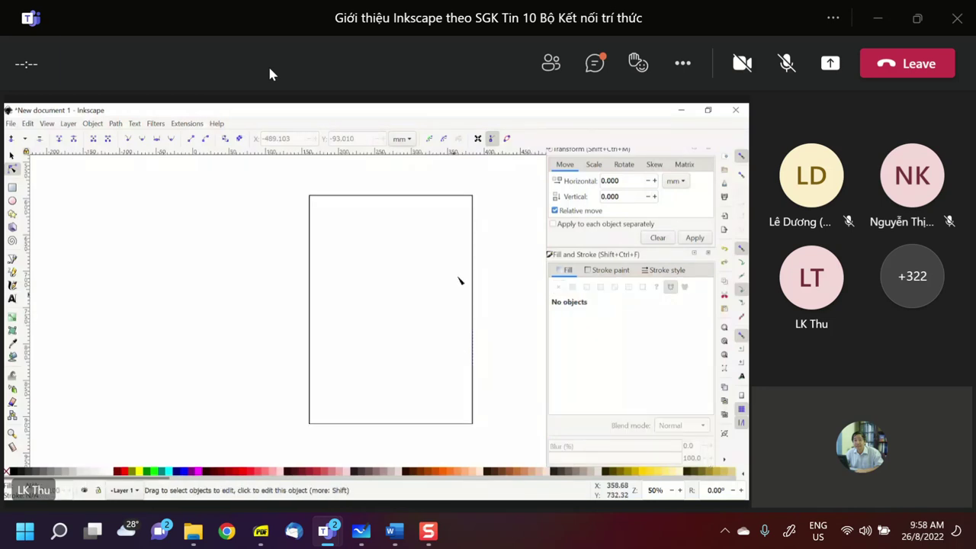
{"action": "left_click", "coordinate": [11, 158]}
{"action": "left_click", "coordinate": [378, 198]}
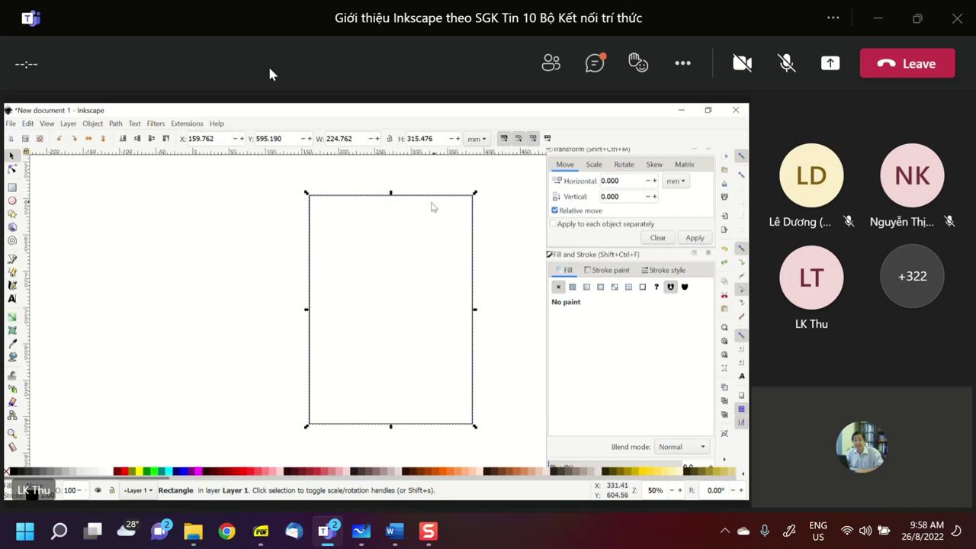
{"action": "left_click", "coordinate": [11, 168]}
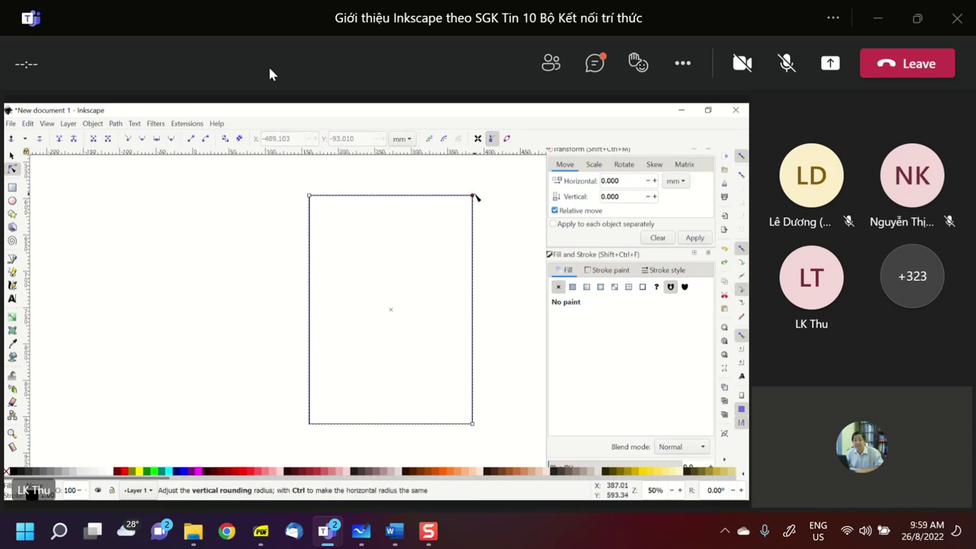
Step: Convert the tall rectangle to a path and rubber-band select its two top corner nodes
{"action": "left_click", "coordinate": [225, 140]}
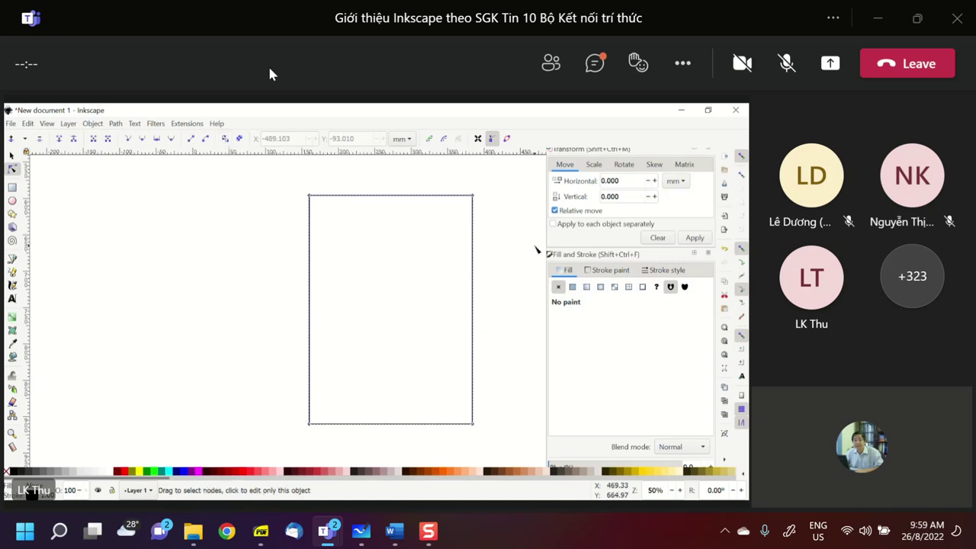
{"action": "key", "text": "ctrl+shift+c"}
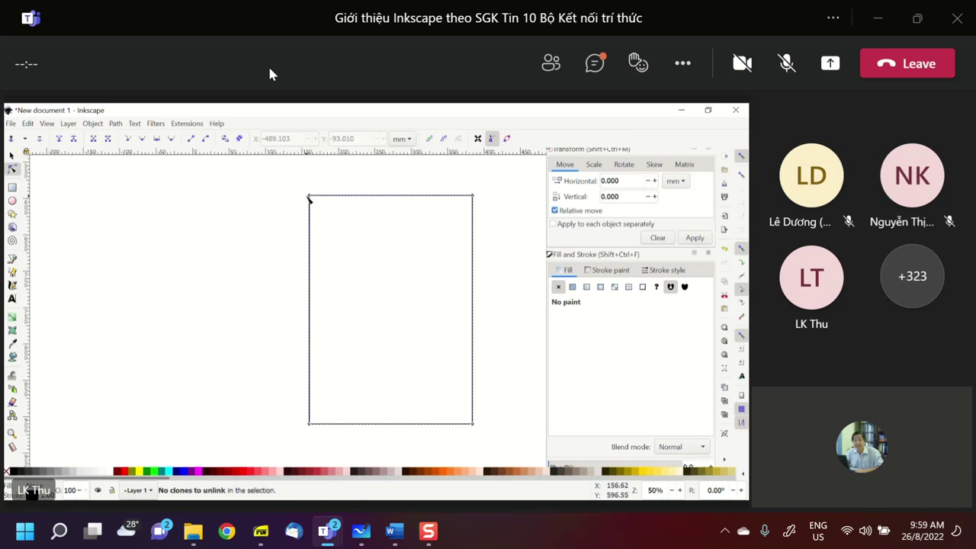
{"action": "left_click", "coordinate": [472, 197]}
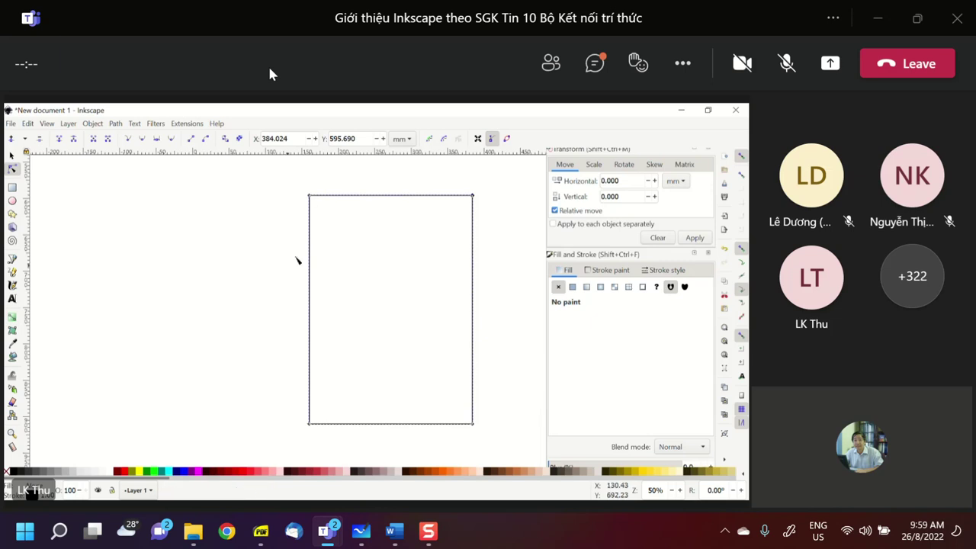
{"action": "left_click_drag", "start_coordinate": [292, 181], "coordinate": [502, 246]}
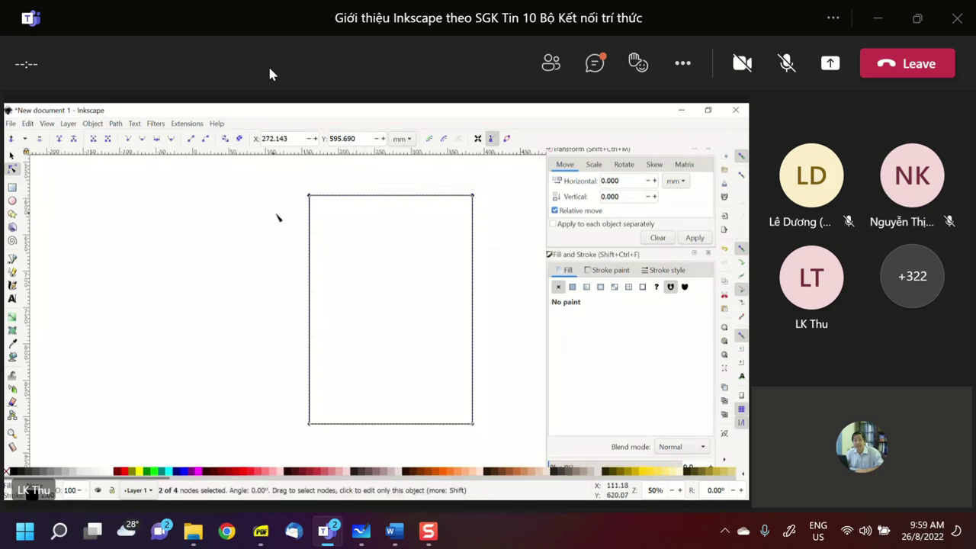
{"action": "left_click", "coordinate": [318, 197]}
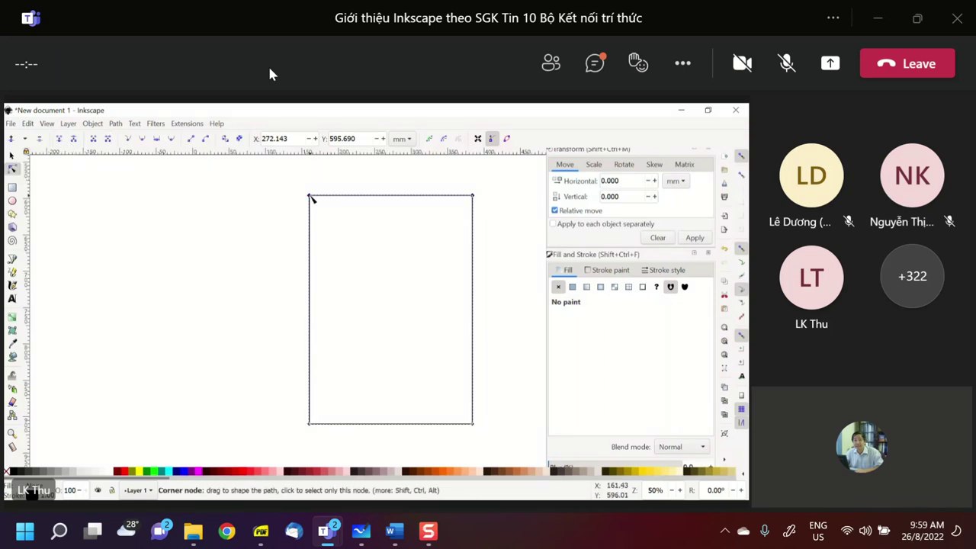
{"action": "left_click_drag", "start_coordinate": [288, 175], "coordinate": [418, 212]}
Step: Join the two top corner nodes into one point, turning the rectangle into a triangle
{"action": "left_click", "coordinate": [59, 139]}
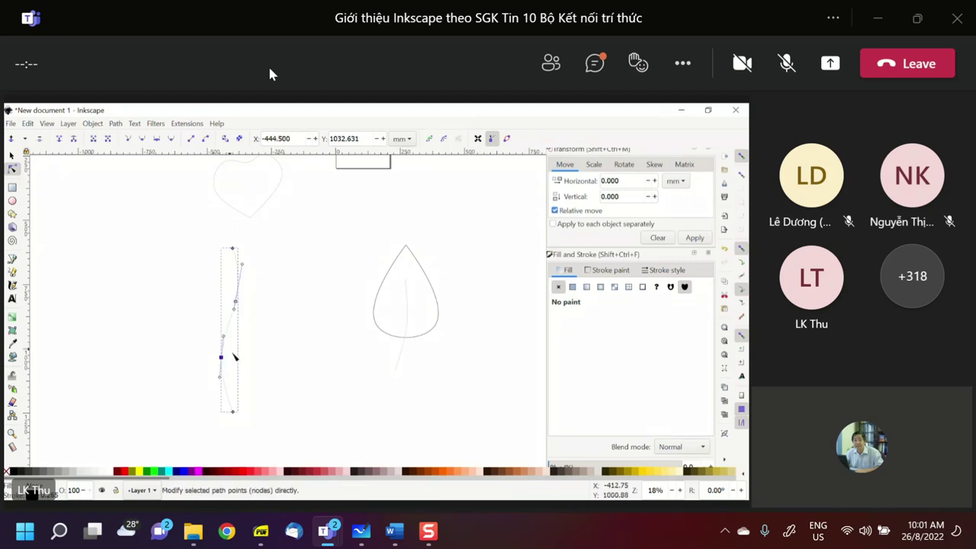
Step: Bend the vertical path into a wide S-wave, middle pulled right, top and bottom bowed left
{"action": "left_click", "coordinate": [302, 378]}
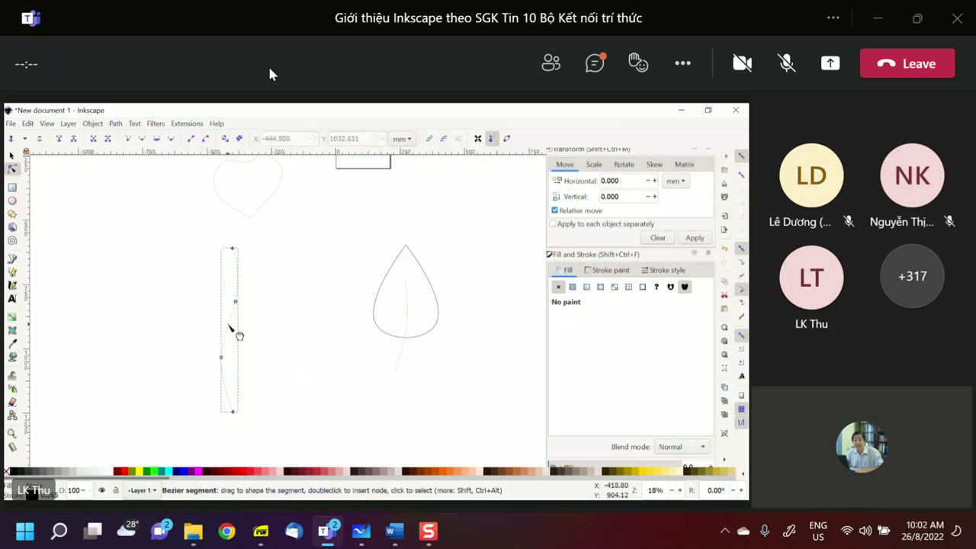
{"action": "left_click_drag", "start_coordinate": [229, 327], "coordinate": [260, 347]}
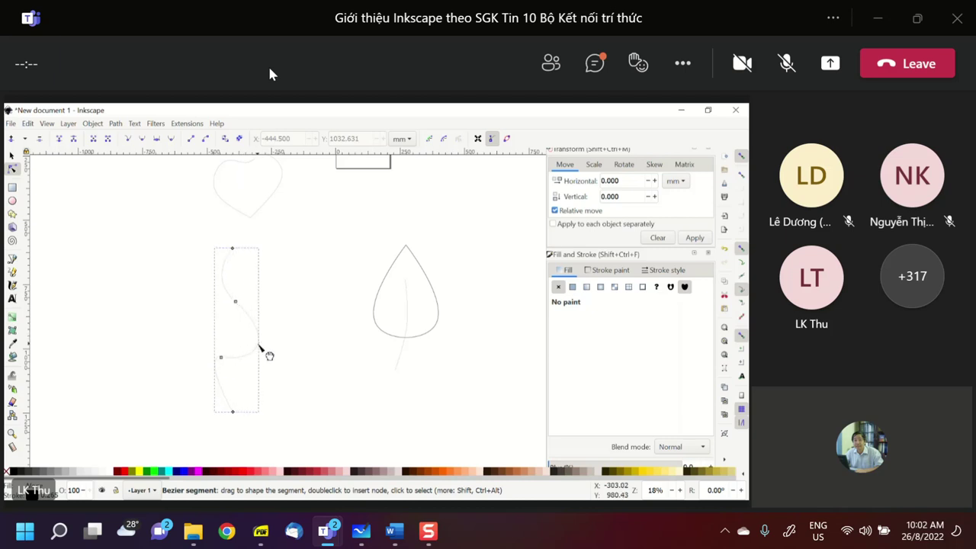
{"action": "left_click_drag", "start_coordinate": [260, 349], "coordinate": [305, 364]}
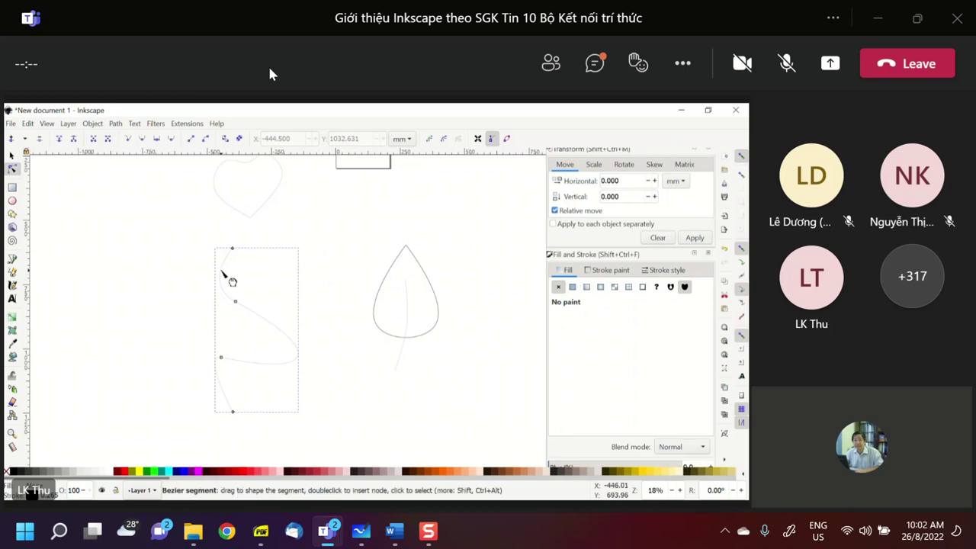
{"action": "left_click_drag", "start_coordinate": [223, 273], "coordinate": [156, 263]}
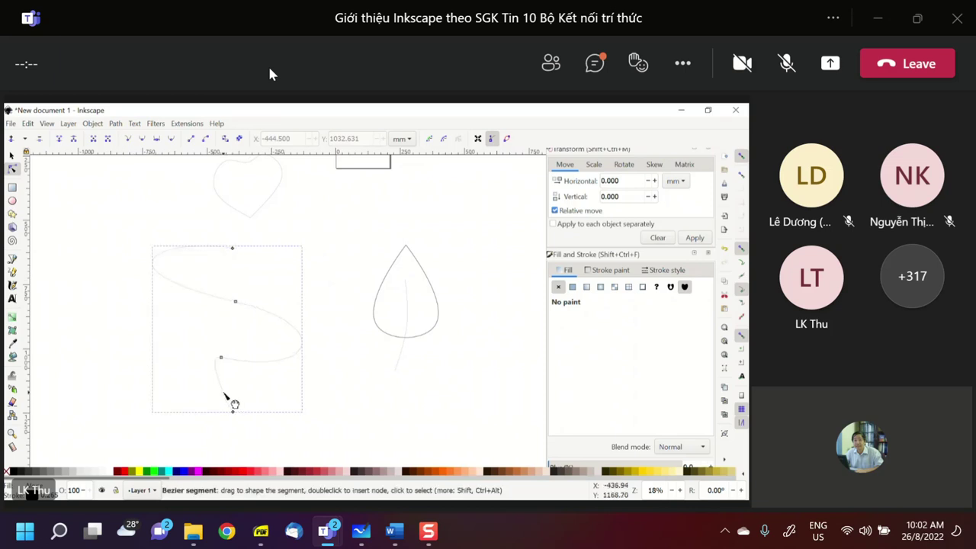
{"action": "left_click_drag", "start_coordinate": [233, 405], "coordinate": [170, 410]}
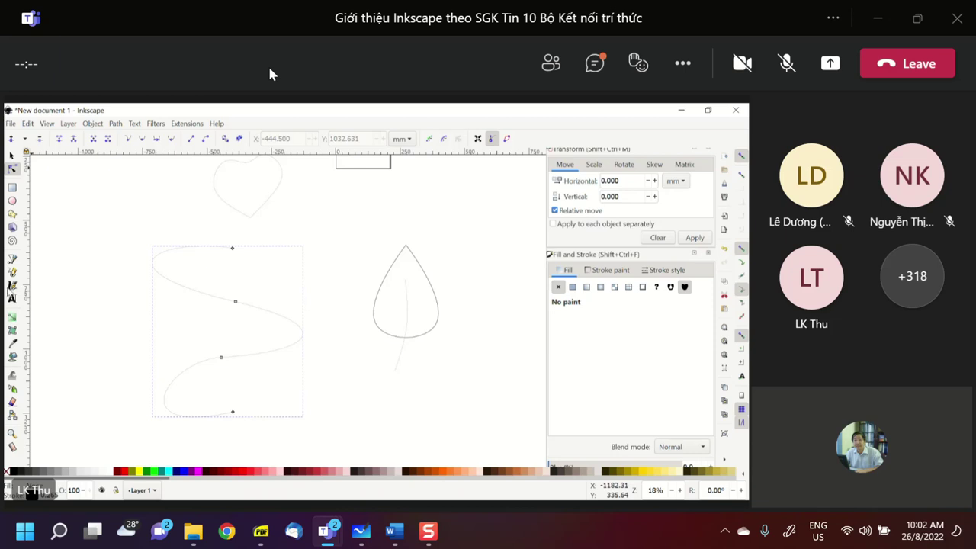
{"action": "left_click", "coordinate": [12, 241]}
Step: Draw a straight horizontal line below the teardrop, then bend its start downward into a curve
{"action": "left_click", "coordinate": [12, 261]}
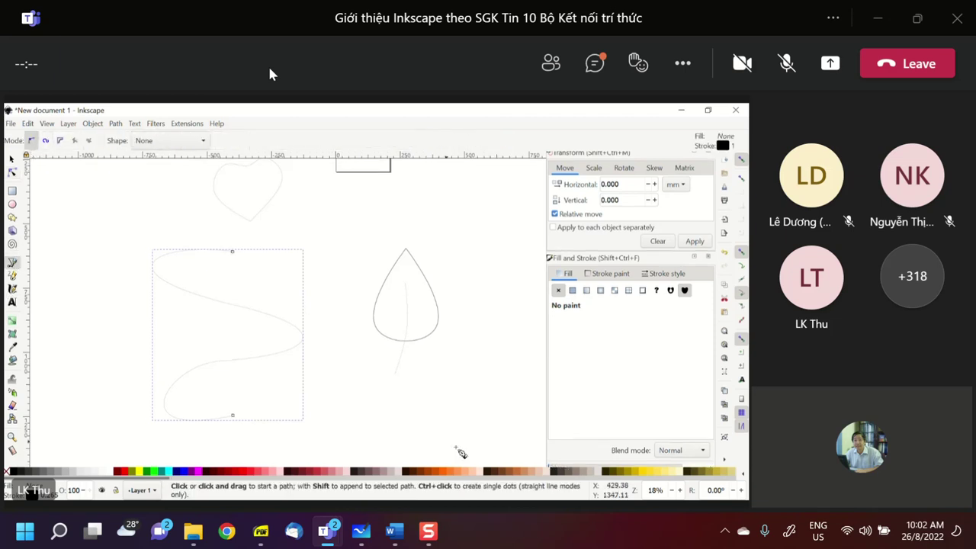
{"action": "left_click", "coordinate": [367, 407]}
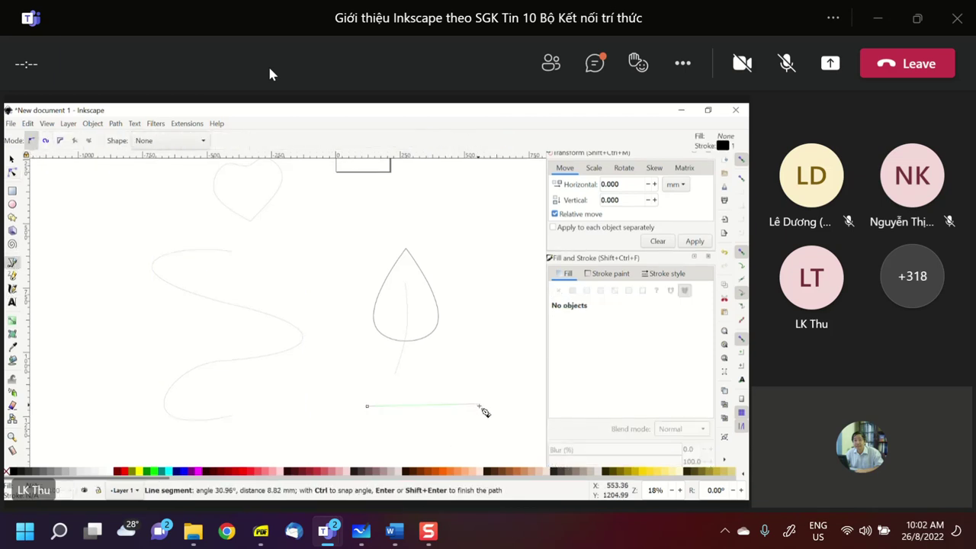
{"action": "double_click", "coordinate": [478, 406]}
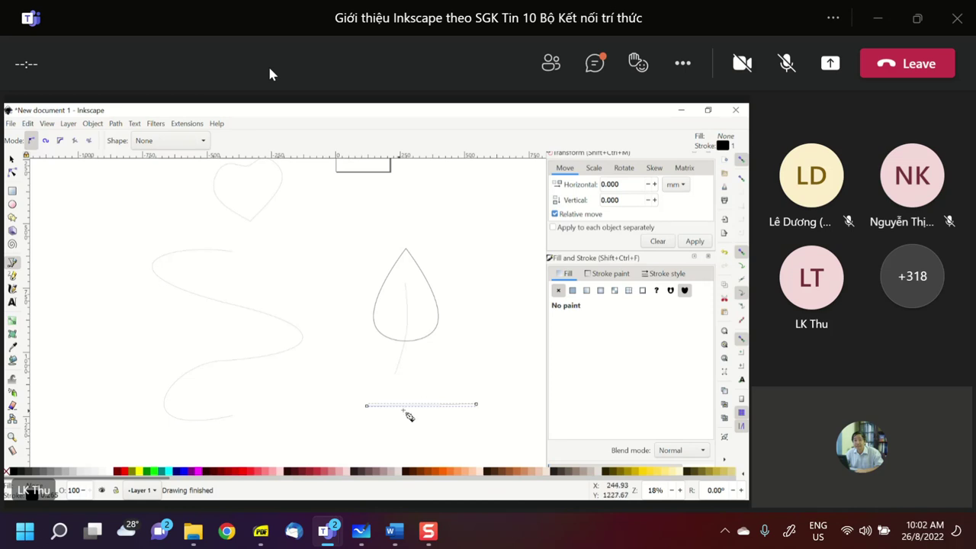
{"action": "scroll", "coordinate": [410, 417], "scroll_direction": "up", "scroll_amount": 3}
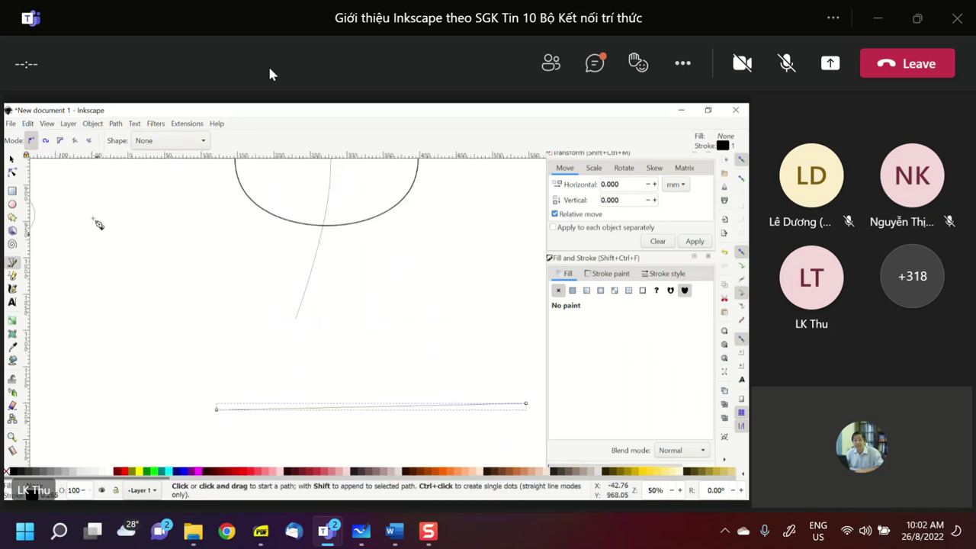
{"action": "key", "text": "n"}
{"action": "left_click_drag", "start_coordinate": [369, 407], "coordinate": [375, 456]}
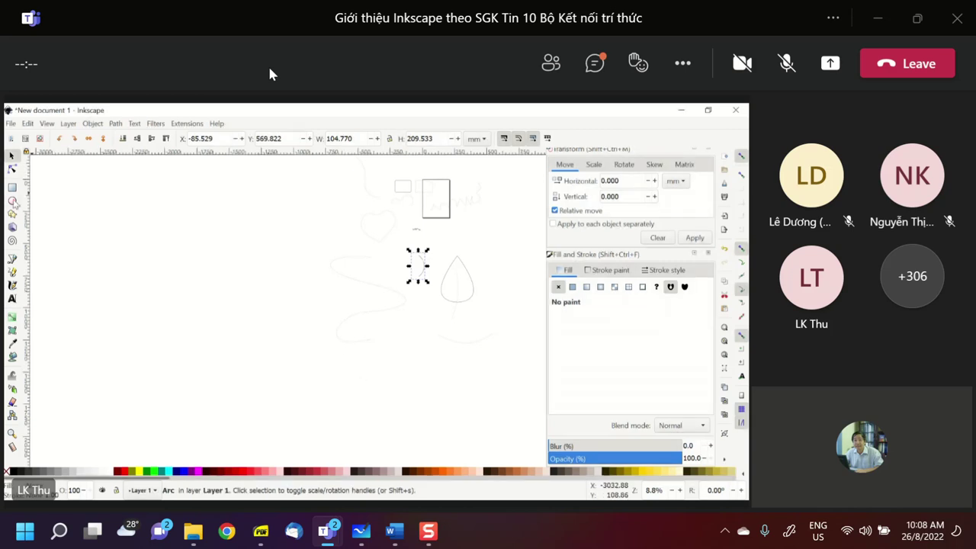
Step: Draw a large ellipse on the lower left of the canvas with a black outline
{"action": "key", "text": "e"}
{"action": "left_click_drag", "start_coordinate": [183, 304], "coordinate": [283, 417]}
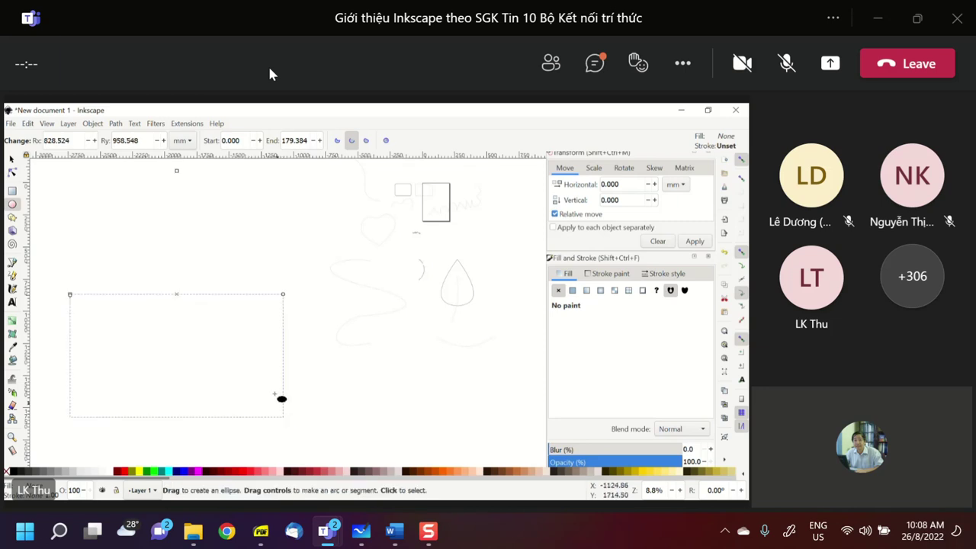
{"action": "left_click", "coordinate": [13, 473], "text": "shift"}
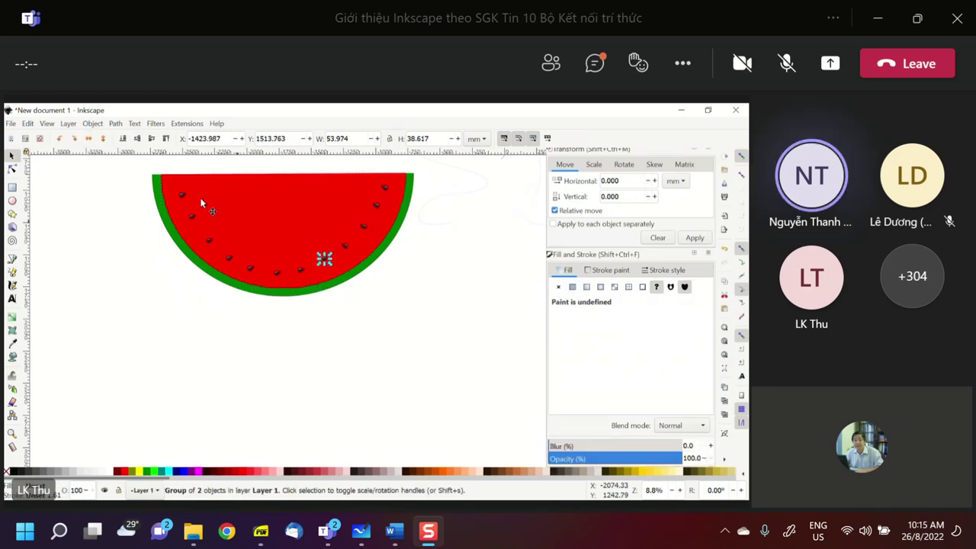
{"action": "left_click", "coordinate": [277, 274]}
Step: Tilt the bottom-row seeds to slanted angles, turning the rightmost one to about 28°
{"action": "left_click", "coordinate": [252, 268]}
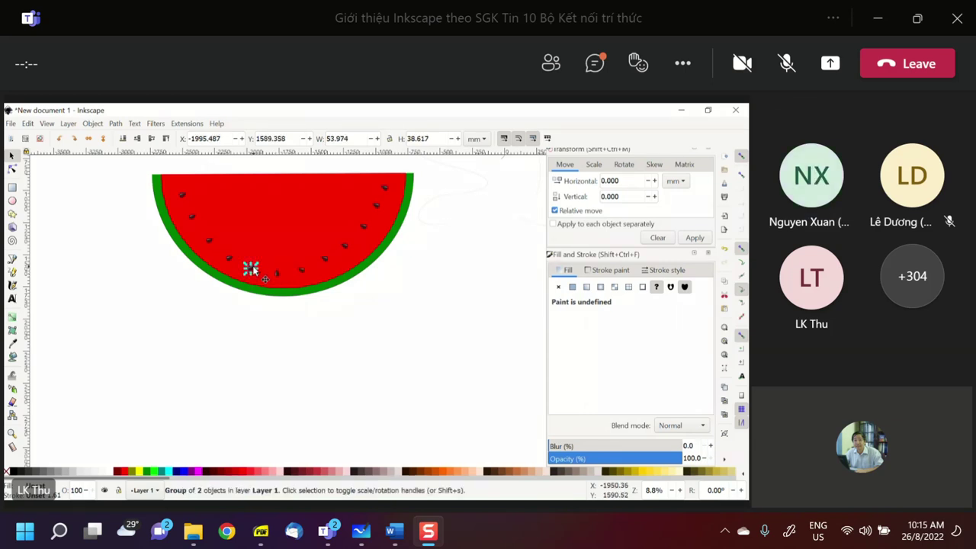
{"action": "left_click", "coordinate": [253, 270]}
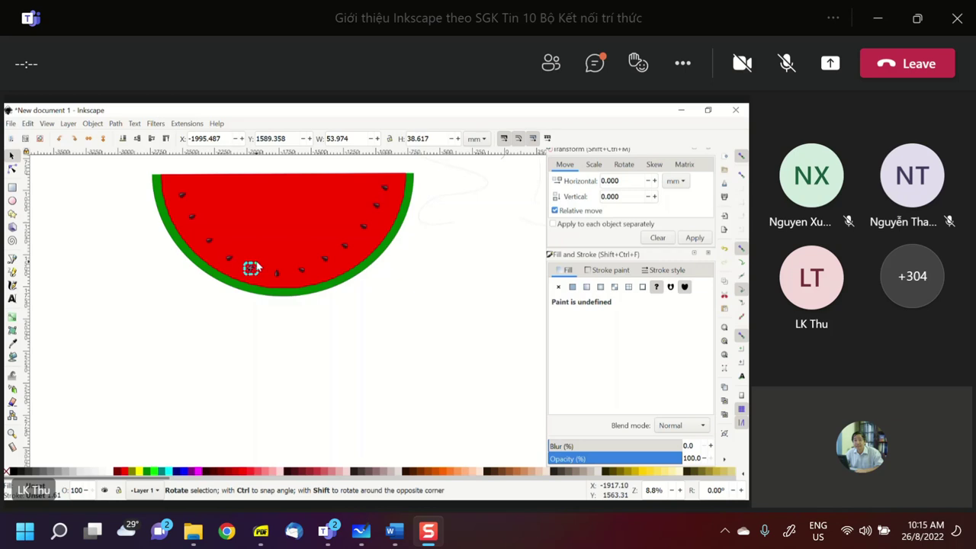
{"action": "left_click_drag", "start_coordinate": [256, 267], "coordinate": [239, 261]}
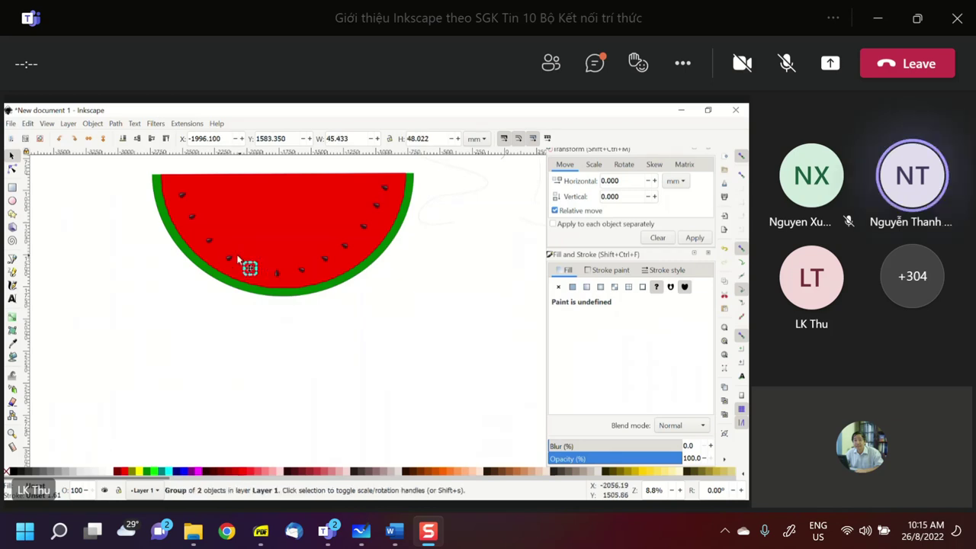
{"action": "left_click", "coordinate": [228, 258]}
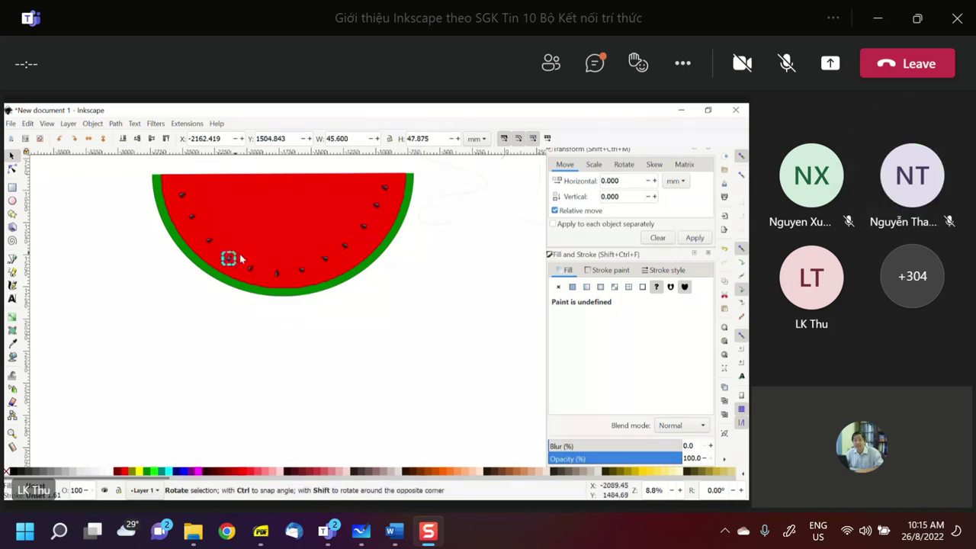
{"action": "left_click", "coordinate": [303, 270]}
{"action": "left_click_drag", "start_coordinate": [309, 263], "coordinate": [321, 261]}
{"action": "left_click", "coordinate": [323, 258]}
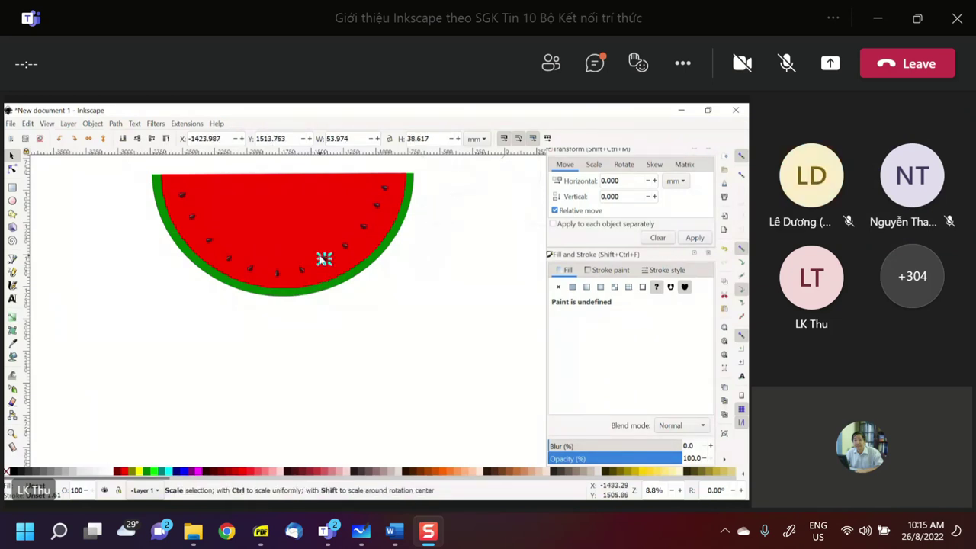
{"action": "left_click", "coordinate": [323, 257]}
{"action": "left_click_drag", "start_coordinate": [323, 257], "coordinate": [319, 252]}
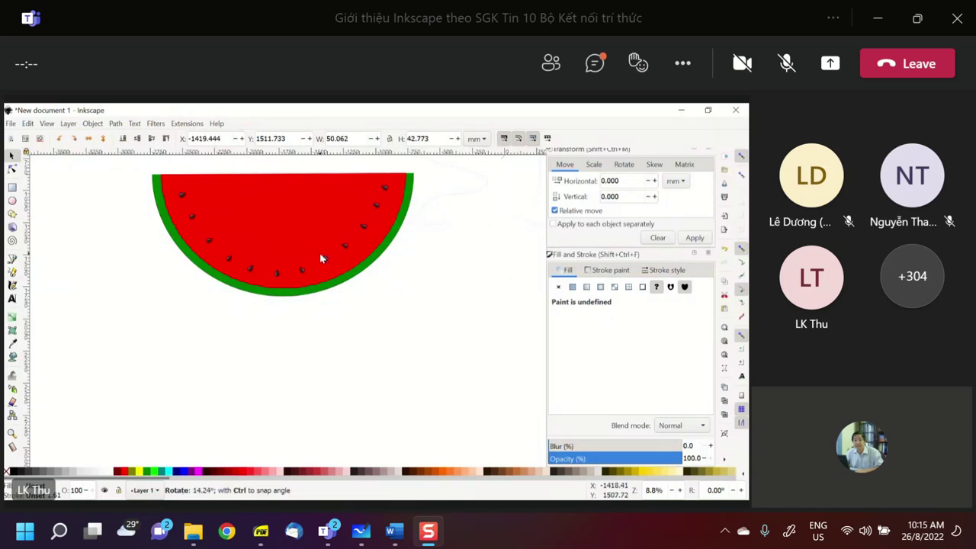
{"action": "scroll", "coordinate": [319, 253], "scroll_direction": "up", "scroll_amount": 4}
{"action": "left_click_drag", "start_coordinate": [327, 231], "coordinate": [325, 226]}
Step: Rotate a seed higher up on the flesh about 18° to follow the rind, then deselect
{"action": "left_click", "coordinate": [412, 190]}
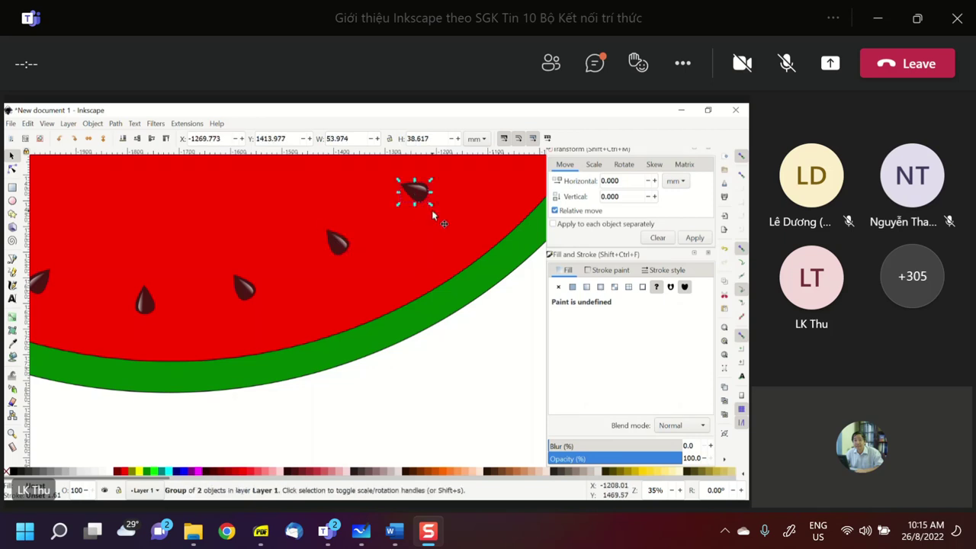
{"action": "scroll", "coordinate": [432, 210], "scroll_direction": "down", "scroll_amount": 2}
{"action": "left_click", "coordinate": [422, 202]}
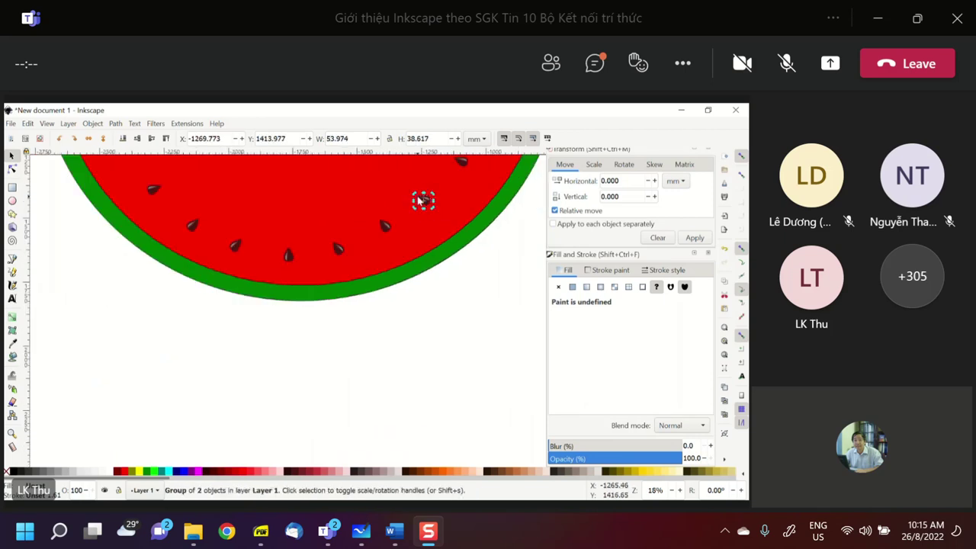
{"action": "left_click_drag", "start_coordinate": [415, 206], "coordinate": [416, 195]}
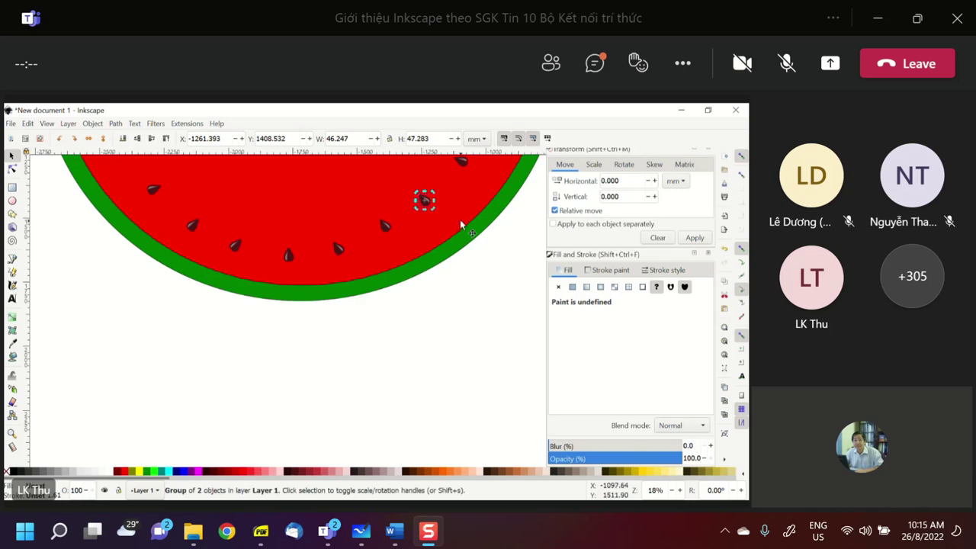
{"action": "scroll", "coordinate": [460, 212], "scroll_direction": "down", "scroll_amount": 2}
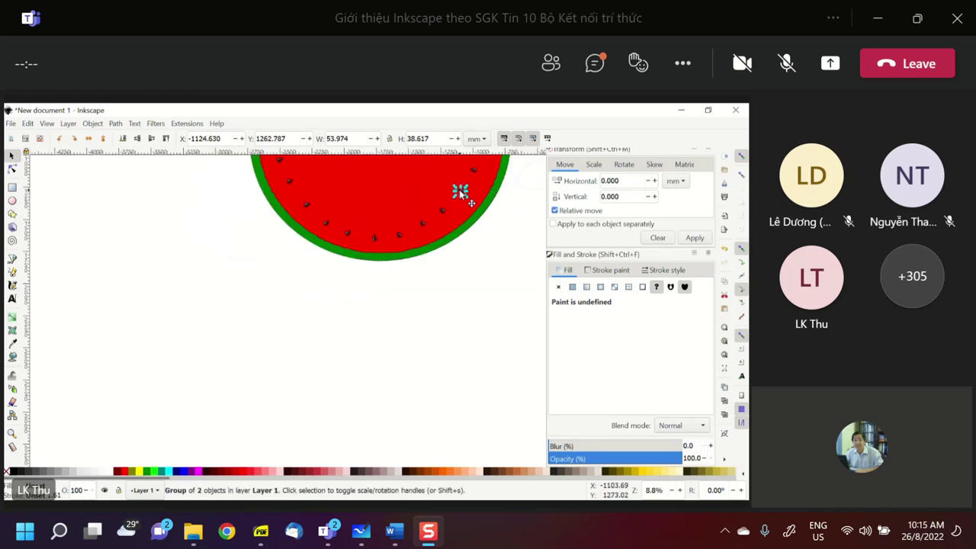
{"action": "left_click_drag", "start_coordinate": [460, 191], "coordinate": [458, 190]}
{"action": "scroll", "coordinate": [470, 235], "scroll_direction": "up", "scroll_amount": 2}
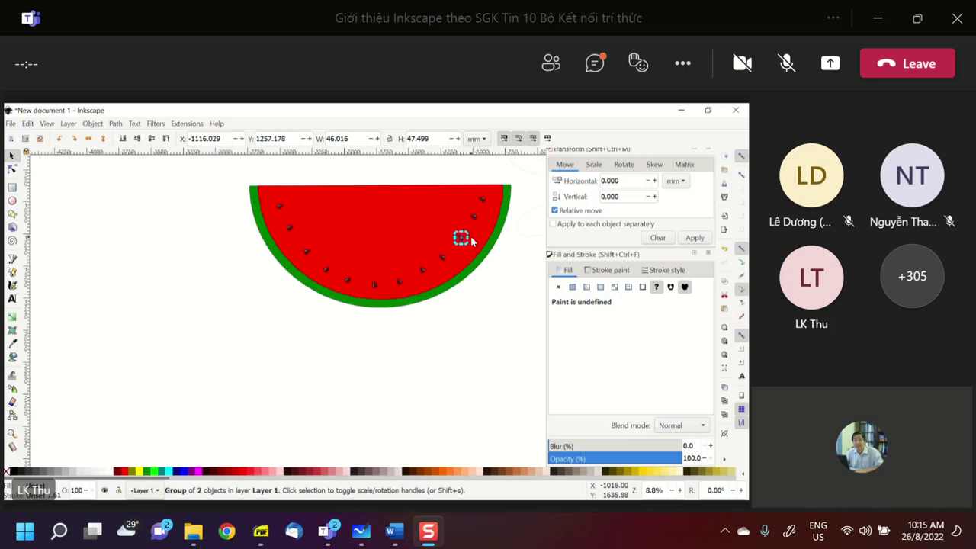
{"action": "left_click", "coordinate": [503, 293]}
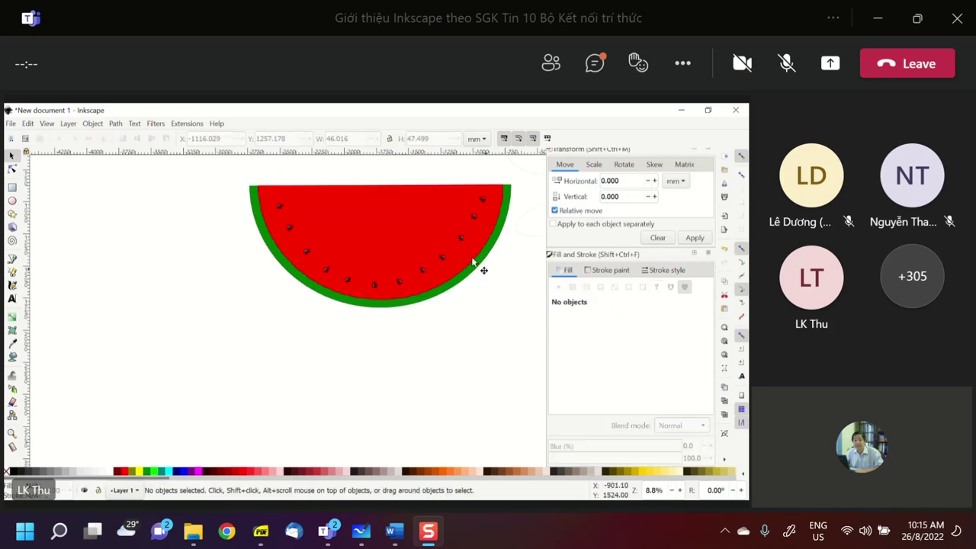
Step: Paste two more seed copies onto the red flesh
{"action": "left_click", "coordinate": [308, 250]}
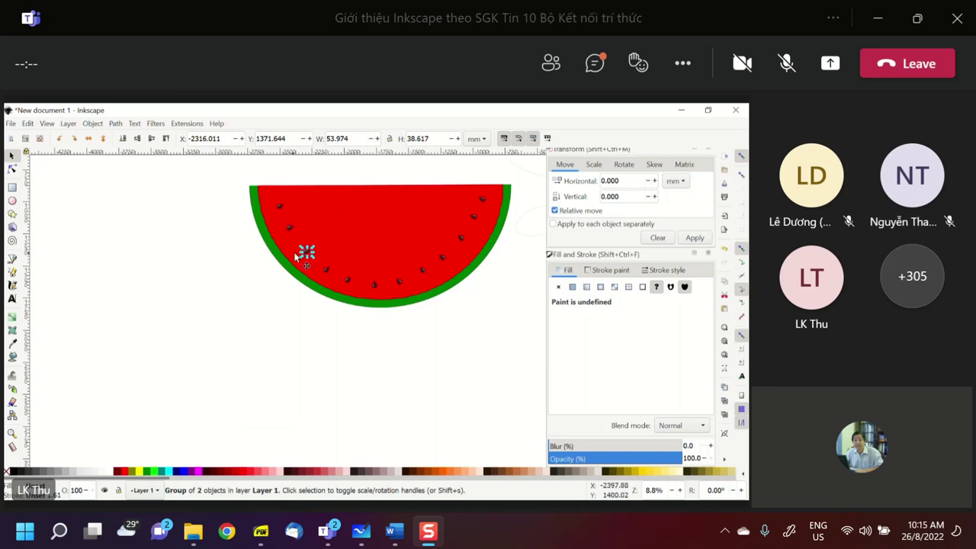
{"action": "key", "text": "ctrl+v"}
{"action": "left_click", "coordinate": [399, 282]}
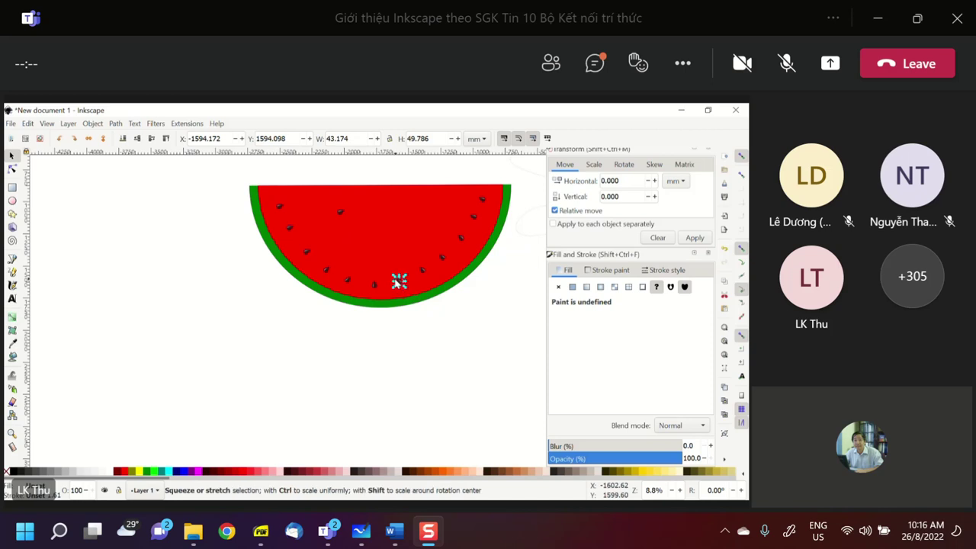
{"action": "key", "text": "ctrl+v"}
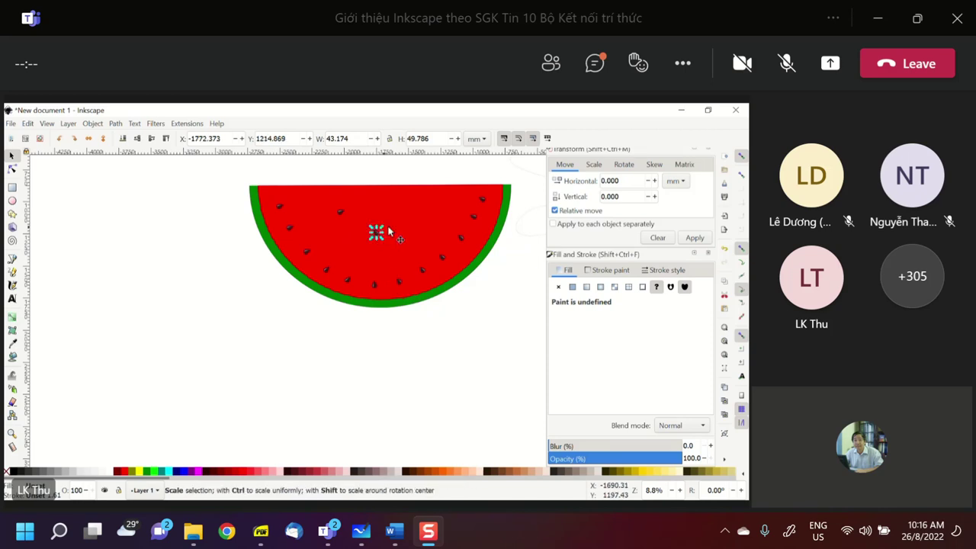
{"action": "left_click", "coordinate": [442, 260]}
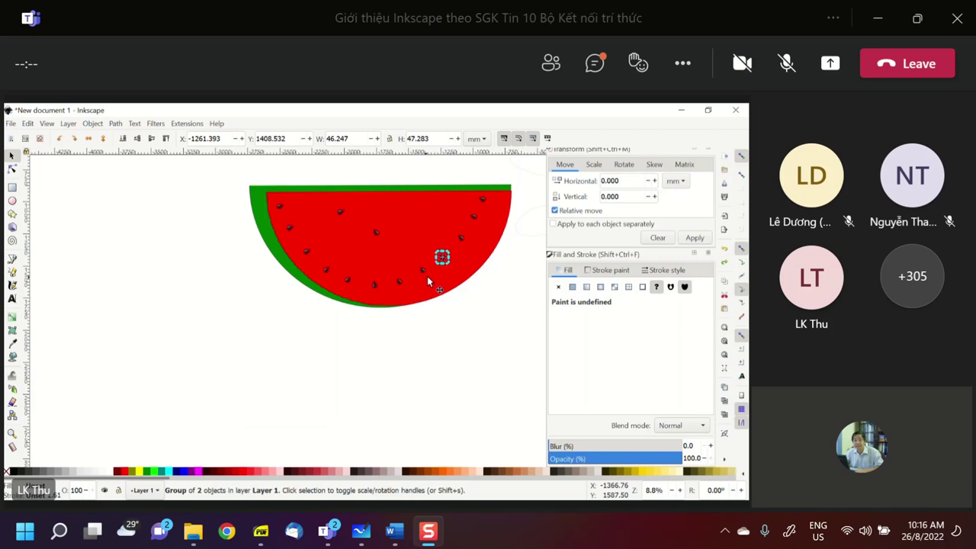
{"action": "left_click", "coordinate": [440, 265]}
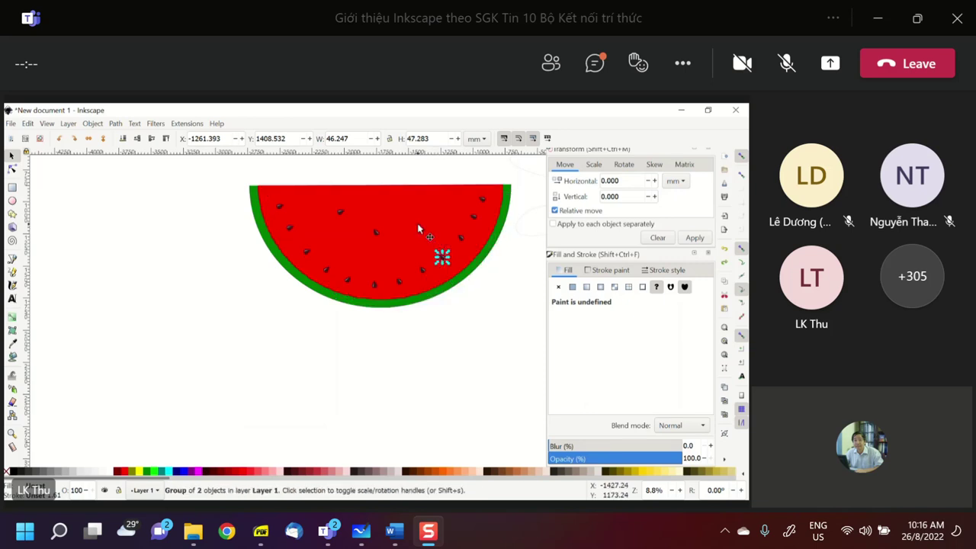
Step: Copy the seed near the rind and paste a new copy onto the flesh
{"action": "left_click", "coordinate": [418, 229]}
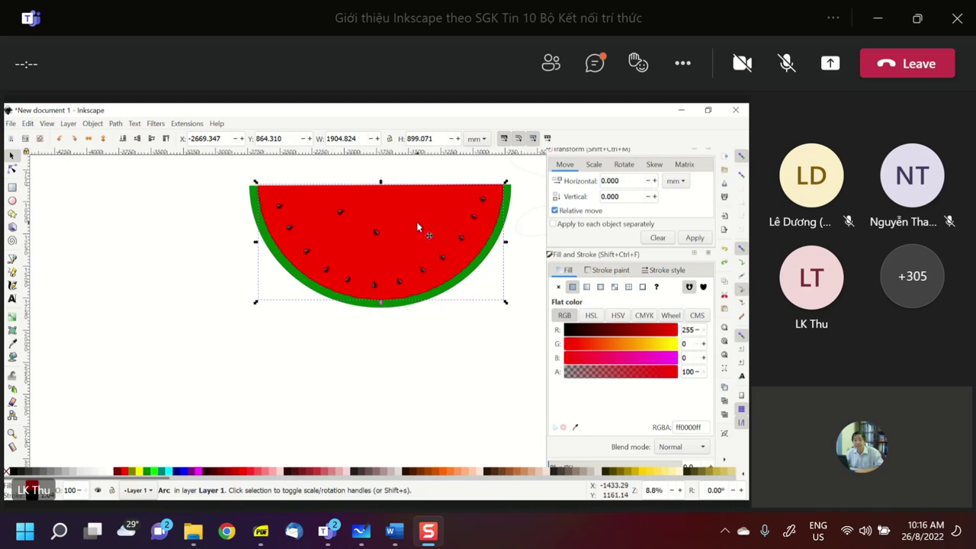
{"action": "left_click", "coordinate": [432, 351]}
{"action": "left_click", "coordinate": [443, 255]}
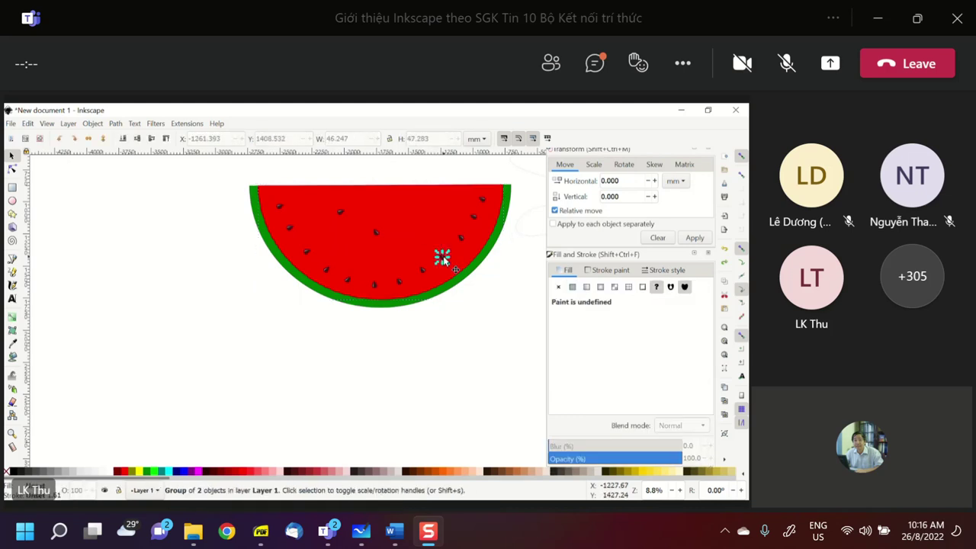
{"action": "left_click", "coordinate": [441, 257]}
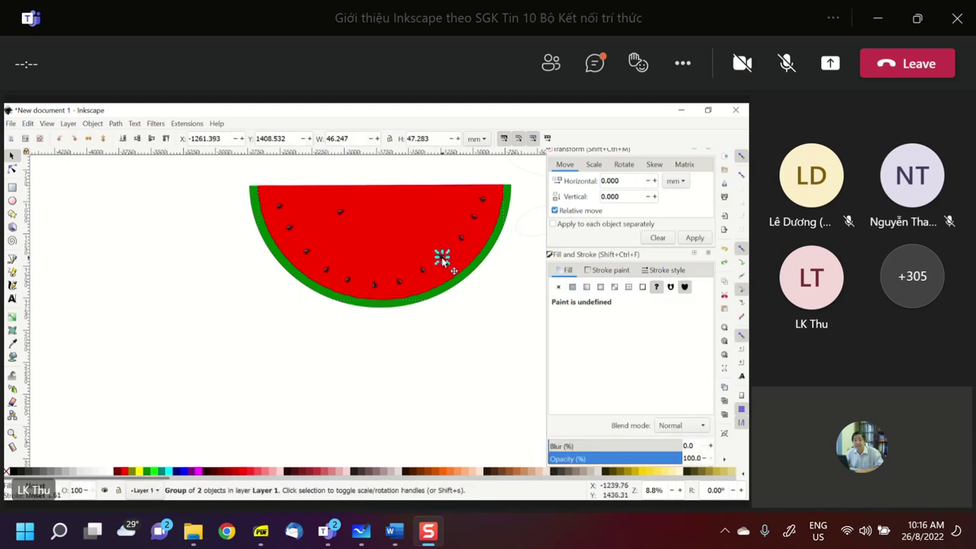
{"action": "key", "text": "Escape"}
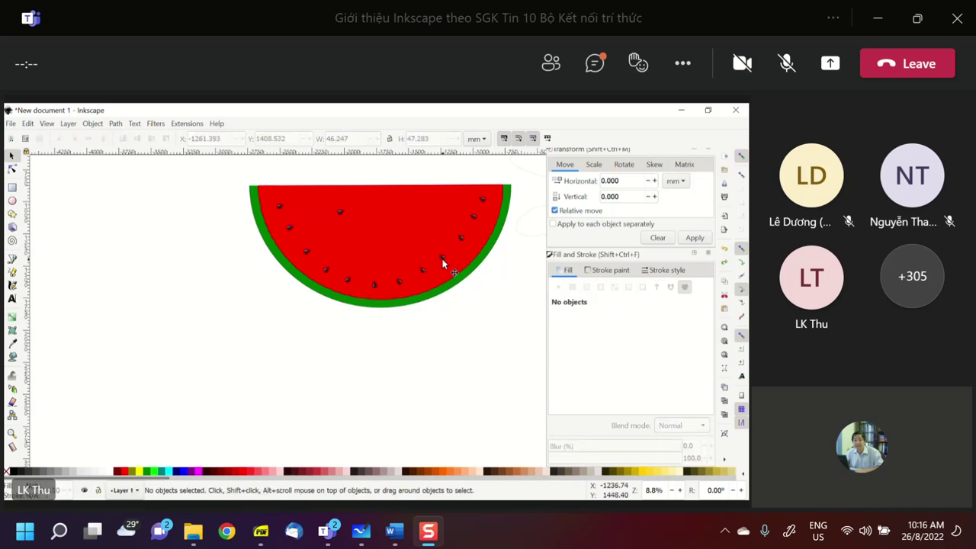
{"action": "left_click", "coordinate": [442, 259]}
{"action": "key", "text": "ctrl+c"}
{"action": "key", "text": "ctrl+v"}
Step: Paste another seed copy into the lower flesh and nudge it up and left
{"action": "left_click", "coordinate": [472, 216]}
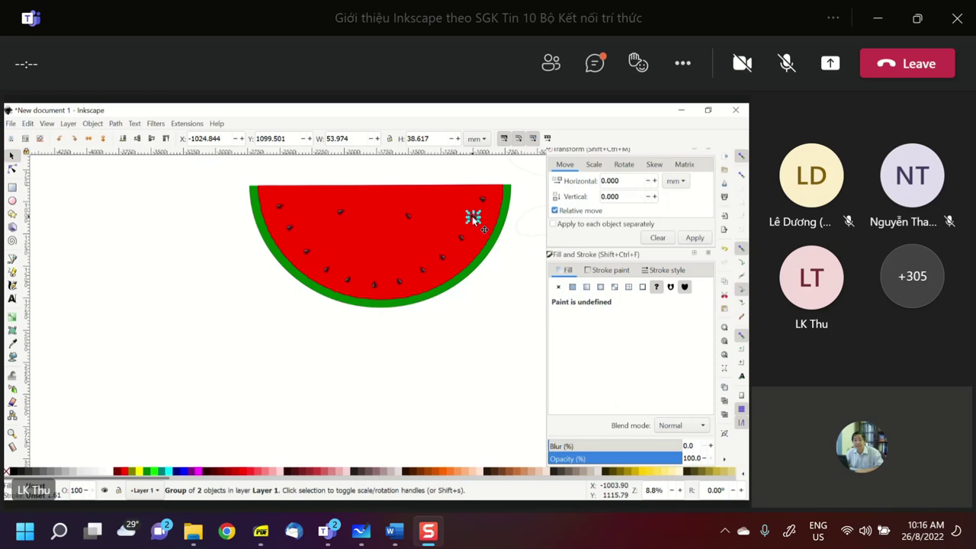
{"action": "left_click", "coordinate": [430, 215]}
{"action": "left_click", "coordinate": [410, 220]}
{"action": "left_click", "coordinate": [347, 281]}
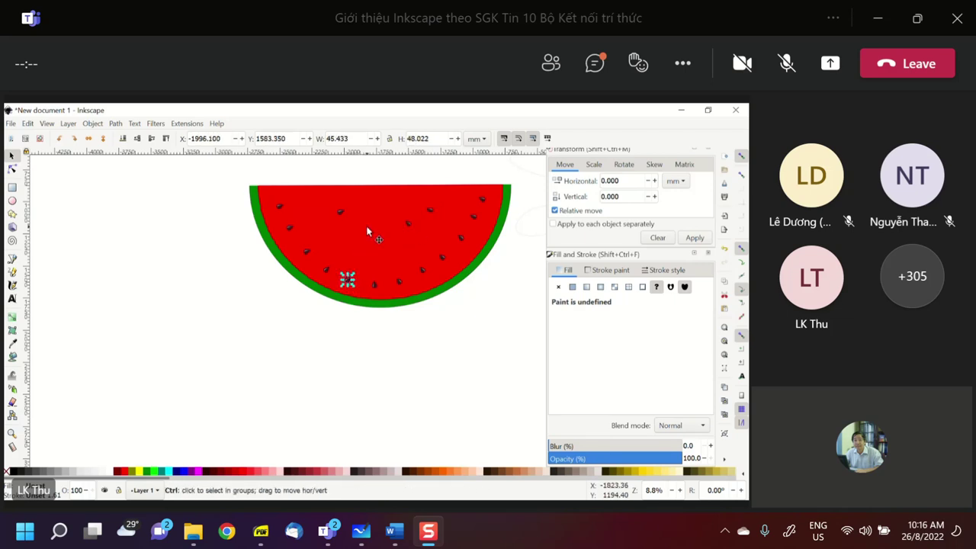
{"action": "key", "text": "ctrl+v"}
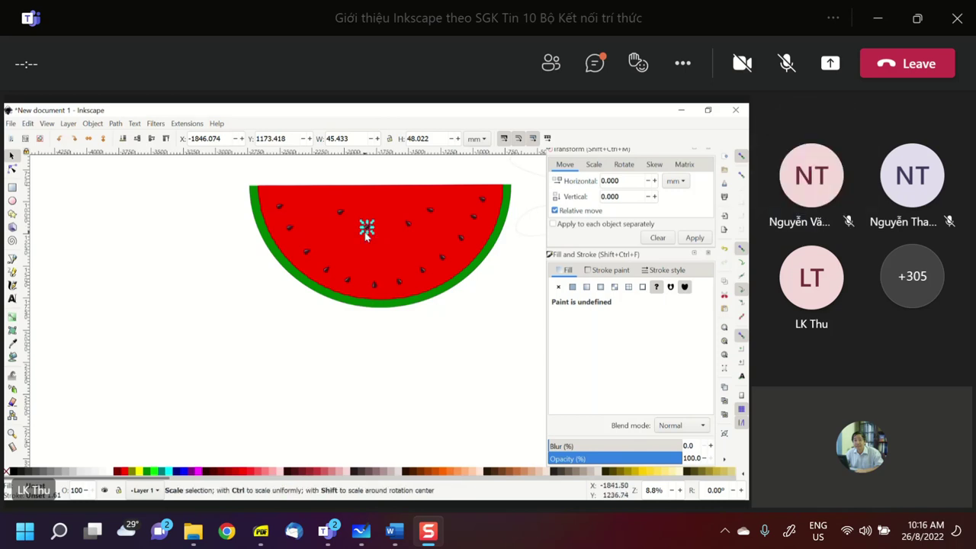
{"action": "left_click_drag", "start_coordinate": [367, 231], "coordinate": [362, 228]}
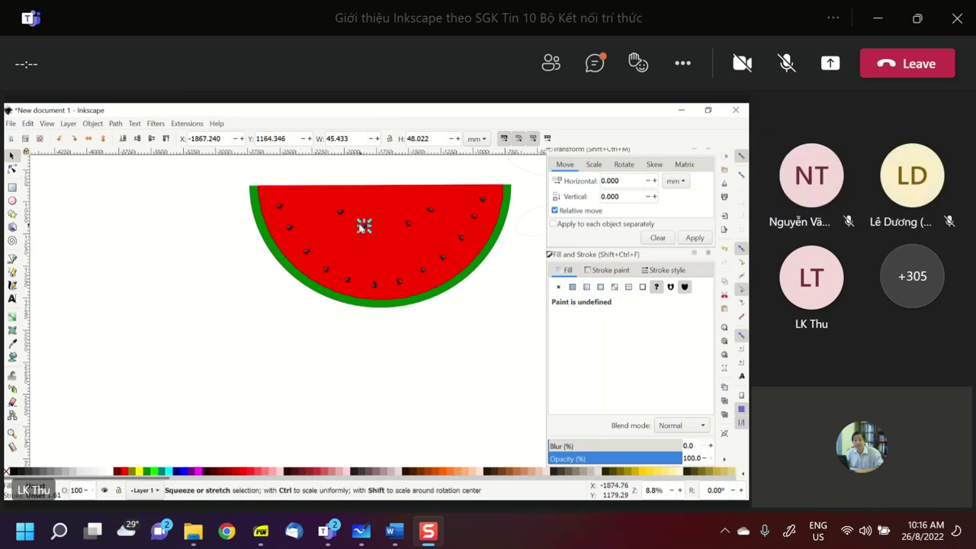
{"action": "key", "text": "Tab"}
{"action": "left_click", "coordinate": [391, 369]}
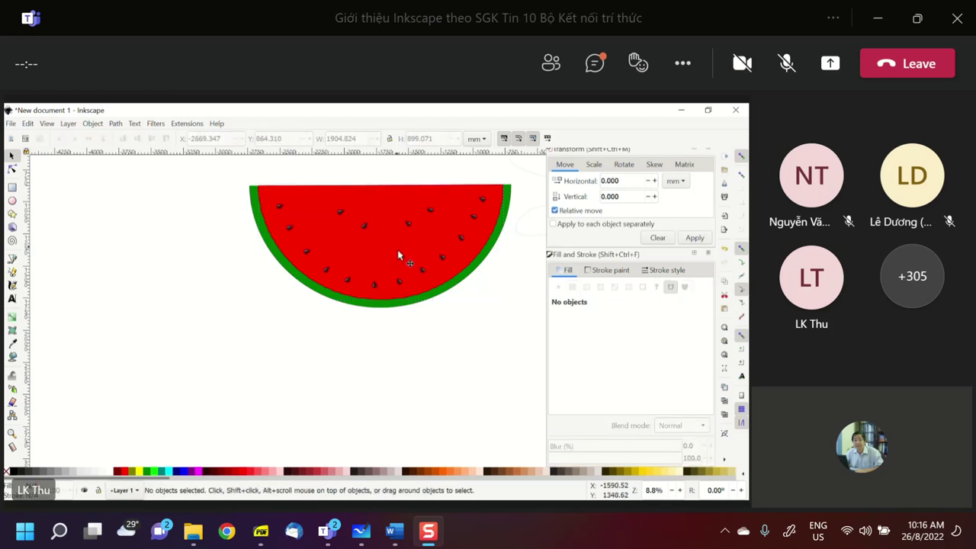
{"action": "left_click", "coordinate": [374, 287]}
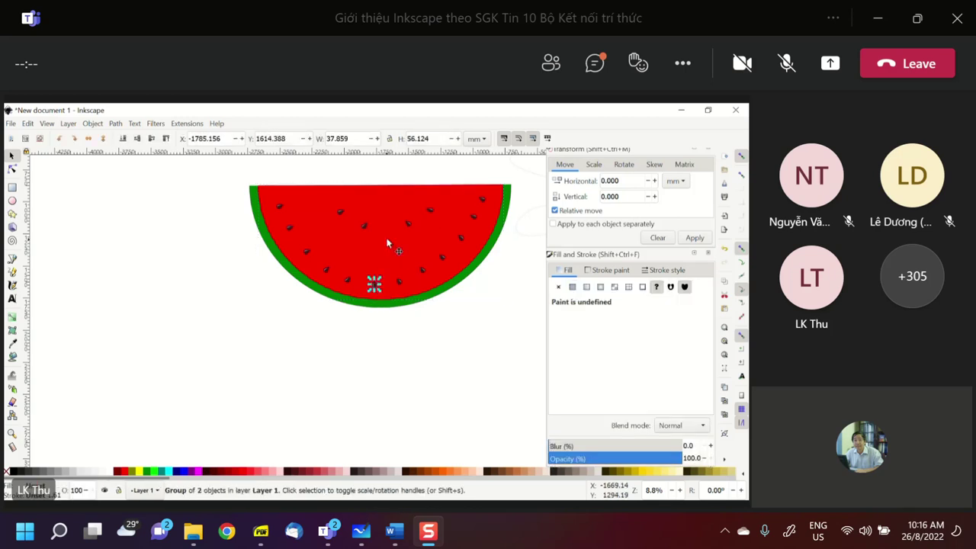
{"action": "left_click", "coordinate": [420, 338]}
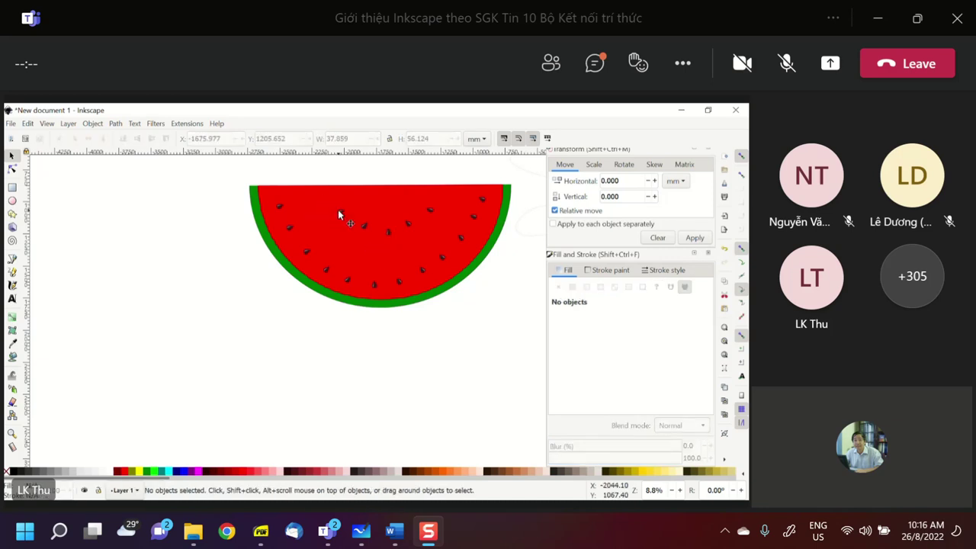
Step: Move the seed pair up near the top-left edge and tilt it about 23°
{"action": "left_click", "coordinate": [339, 212]}
{"action": "left_click_drag", "start_coordinate": [341, 212], "coordinate": [279, 206]}
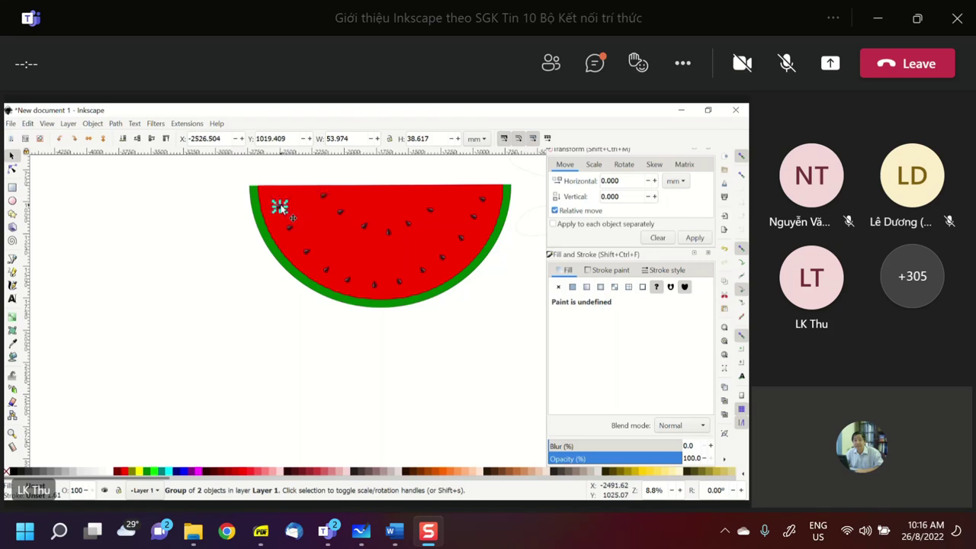
{"action": "key", "text": "ctrl"}
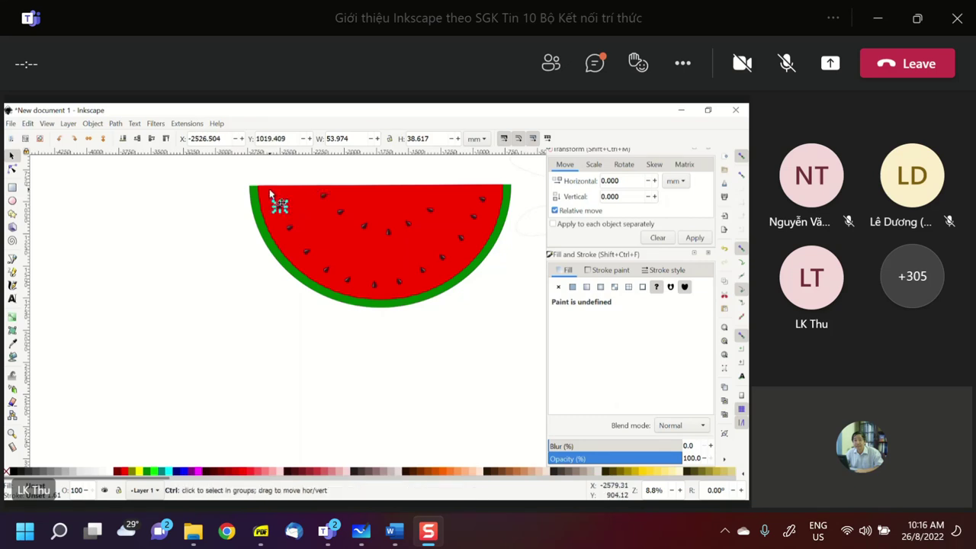
{"action": "left_click_drag", "start_coordinate": [280, 206], "coordinate": [268, 189]}
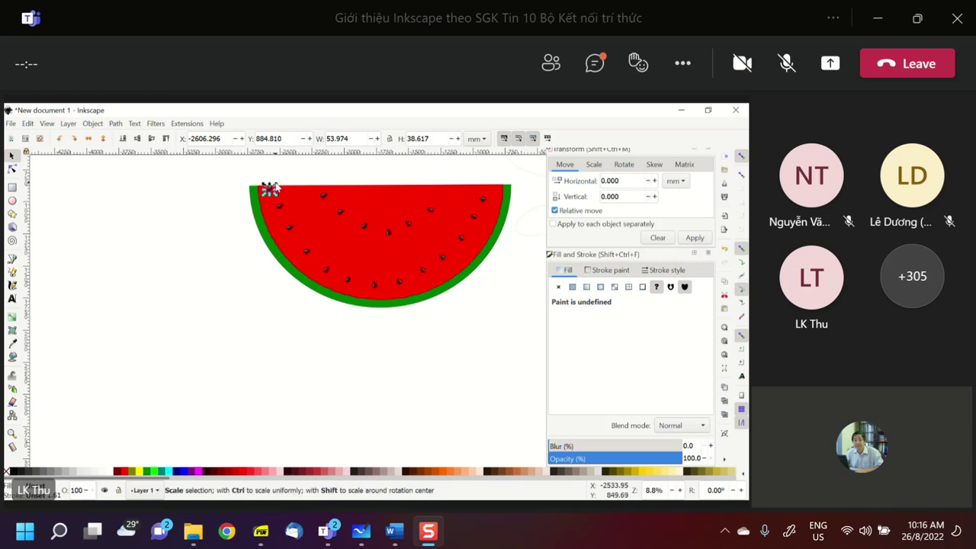
{"action": "left_click", "coordinate": [273, 191]}
{"action": "left_click_drag", "start_coordinate": [267, 190], "coordinate": [266, 188]}
{"action": "left_click", "coordinate": [269, 282]}
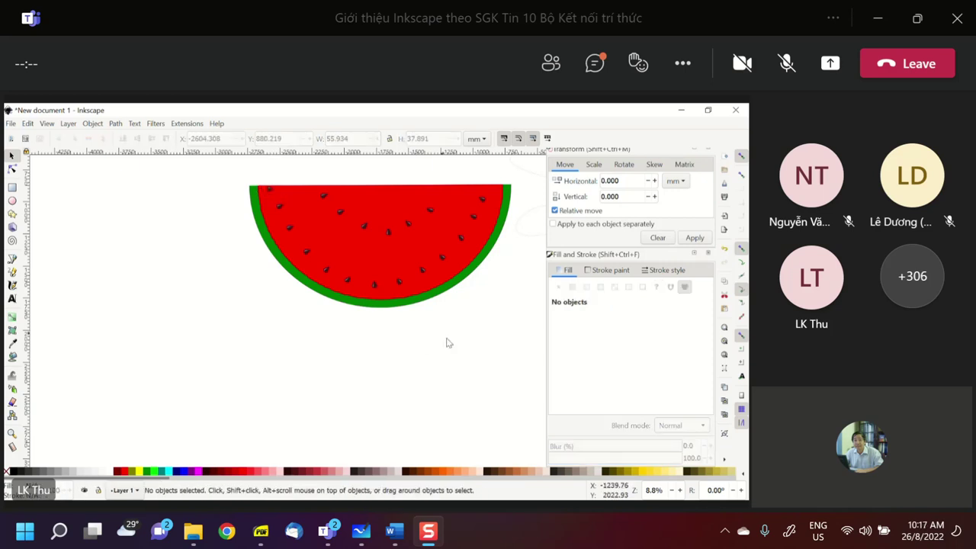
{"action": "scroll", "coordinate": [458, 353], "scroll_direction": "up", "scroll_amount": 2}
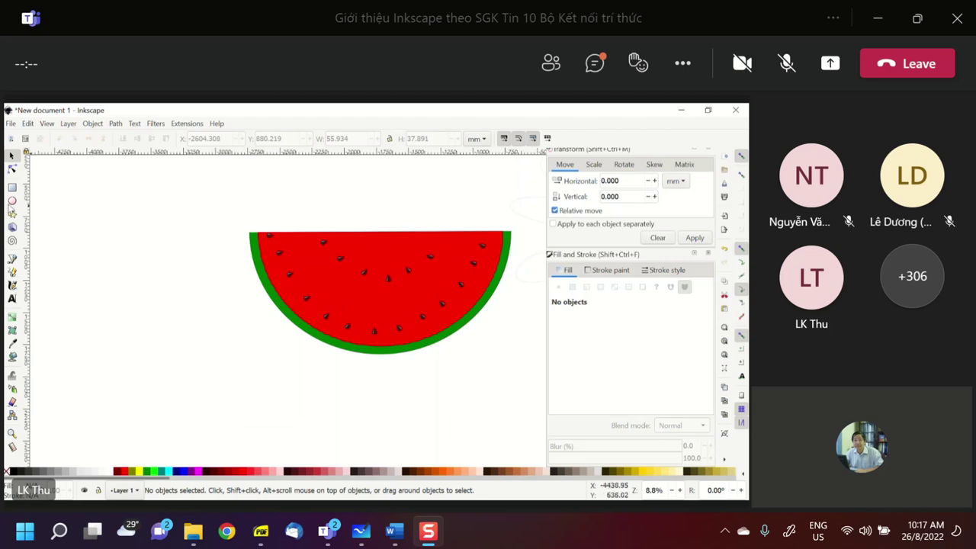
{"action": "left_click", "coordinate": [12, 201]}
Step: Draw a dark red ellipse left of the watermelon, make it whole, and widen it to a near-circle
{"action": "left_click_drag", "start_coordinate": [53, 238], "coordinate": [98, 297]}
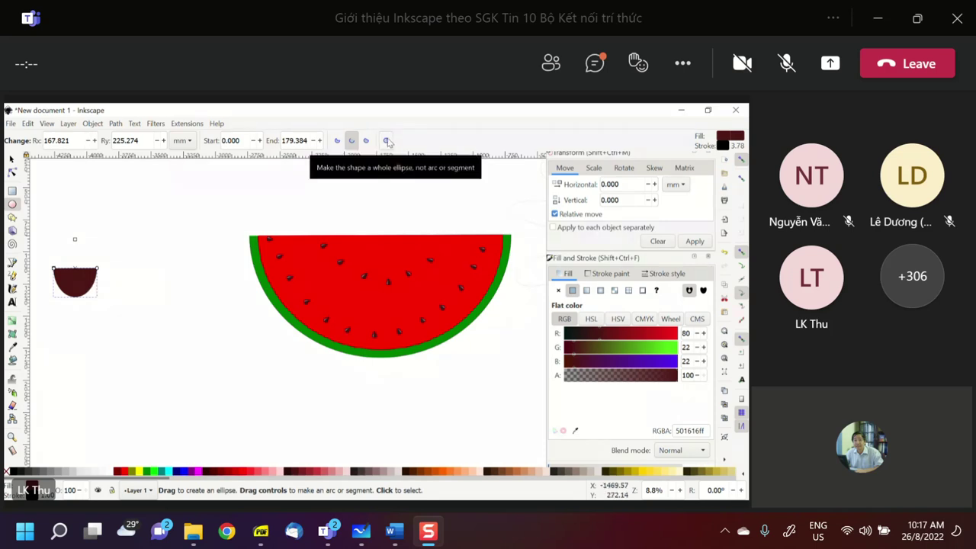
{"action": "left_click", "coordinate": [388, 142]}
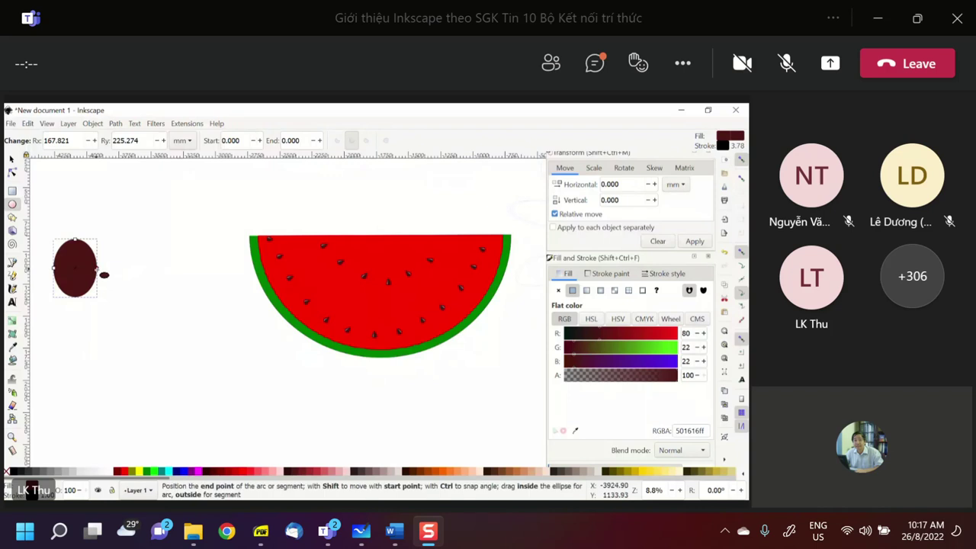
{"action": "left_click_drag", "start_coordinate": [104, 274], "coordinate": [115, 275]}
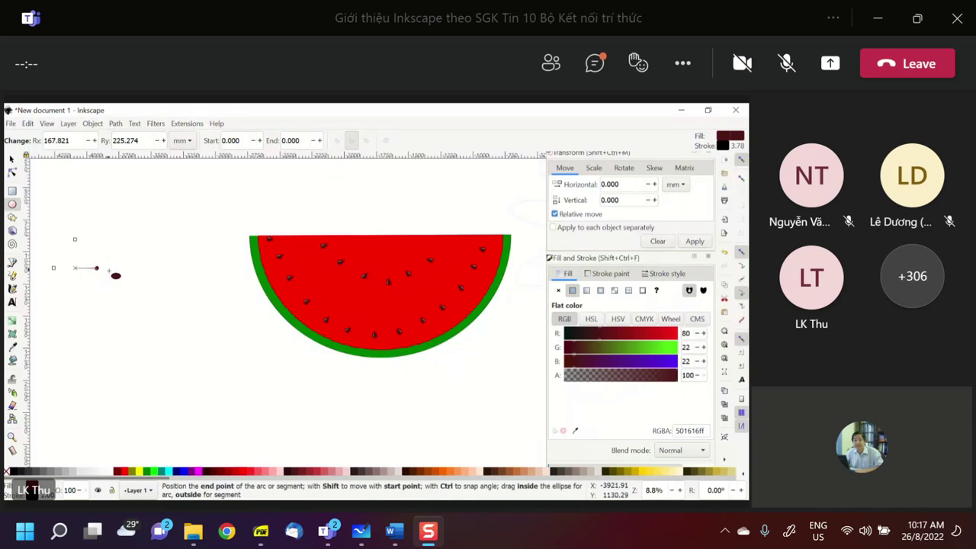
{"action": "left_click_drag", "start_coordinate": [115, 275], "coordinate": [63, 272]}
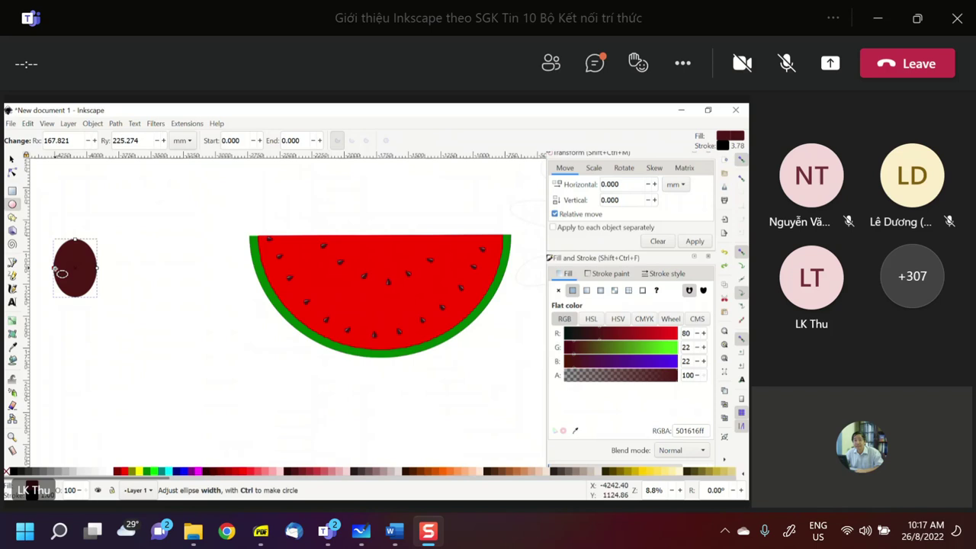
{"action": "left_click_drag", "start_coordinate": [55, 270], "coordinate": [48, 268]}
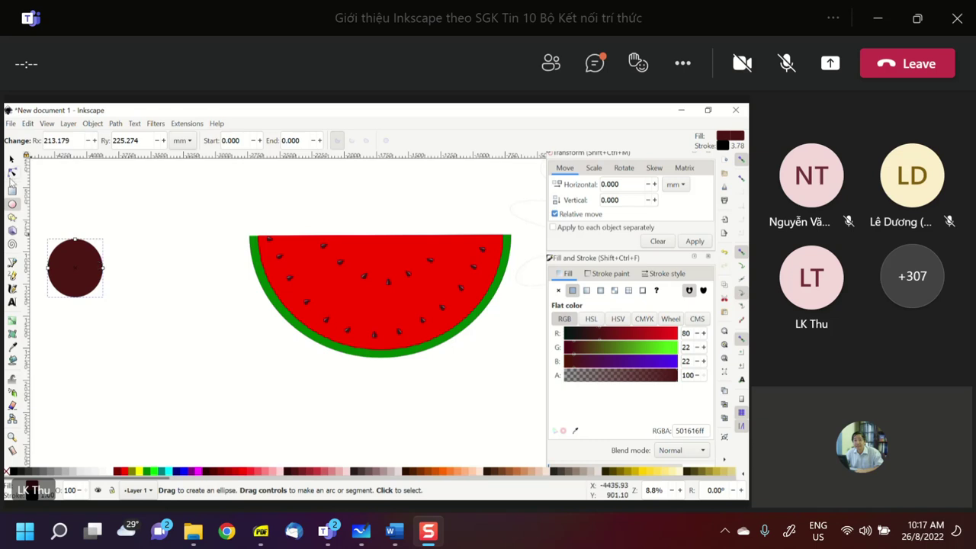
{"action": "left_click", "coordinate": [11, 158]}
Step: Duplicate the dark circle several times and arrange the copies overlapping each other
{"action": "key", "text": "ctrl+d"}
{"action": "left_click_drag", "start_coordinate": [70, 267], "coordinate": [151, 267]}
{"action": "key", "text": "ctrl"}
{"action": "key", "text": "ctrl+d"}
{"action": "key", "text": "ctrl"}
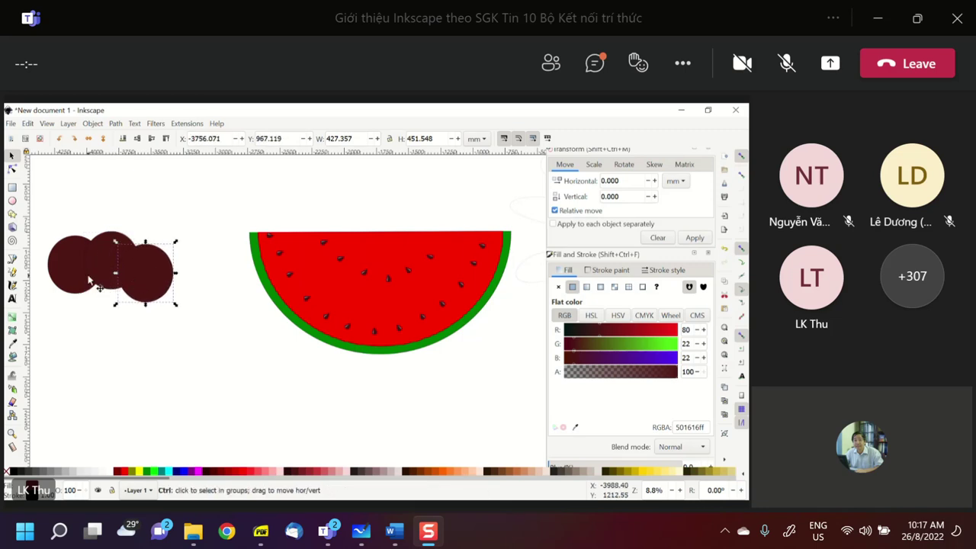
{"action": "left_click_drag", "start_coordinate": [142, 267], "coordinate": [107, 283]}
{"action": "left_click", "coordinate": [158, 264]}
{"action": "key", "text": "ctrl"}
{"action": "left_click_drag", "start_coordinate": [155, 264], "coordinate": [184, 250]}
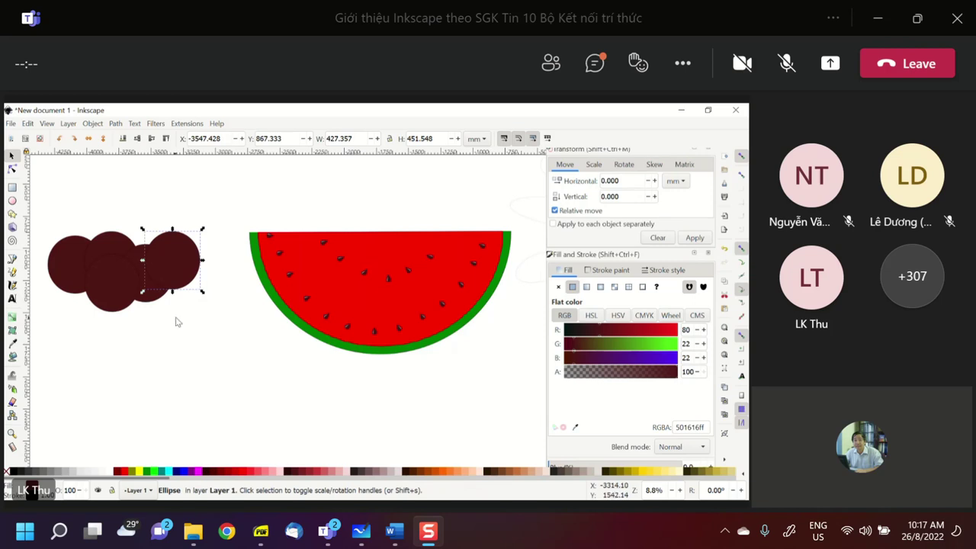
Step: Union all the overlapping circles into one scalloped path and move it onto the watermelon's top
{"action": "left_click_drag", "start_coordinate": [219, 332], "coordinate": [46, 195]}
{"action": "left_click", "coordinate": [115, 123]}
{"action": "left_click", "coordinate": [122, 186]}
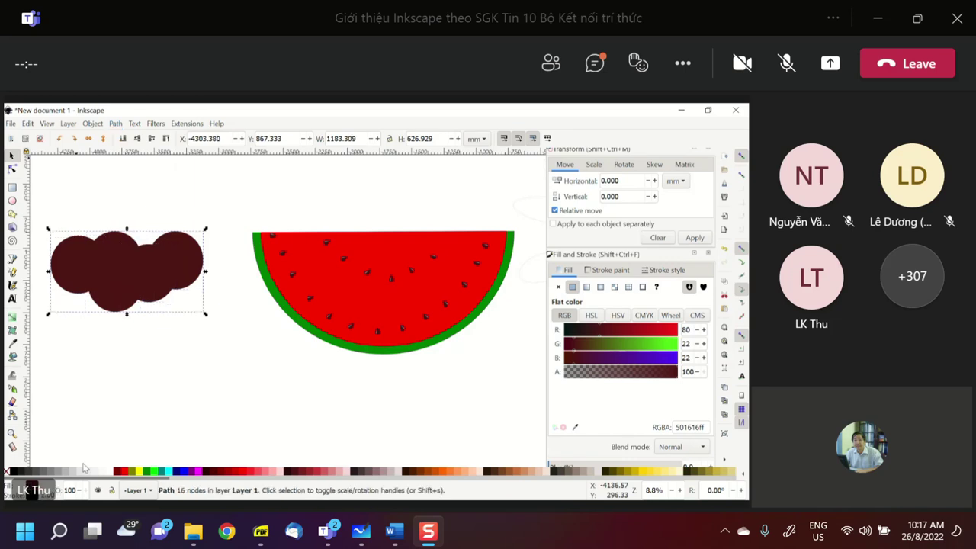
{"action": "left_click_drag", "start_coordinate": [164, 274], "coordinate": [455, 238]}
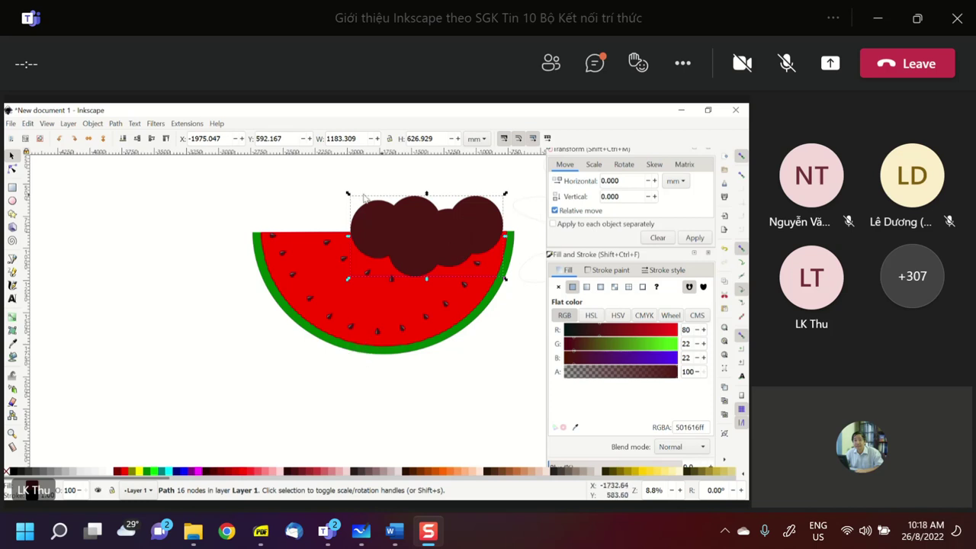
Step: Narrow the scalloped shape, shift it up-right along the top edge, and fill it navy (000080ff)
{"action": "left_click_drag", "start_coordinate": [348, 193], "coordinate": [382, 193]}
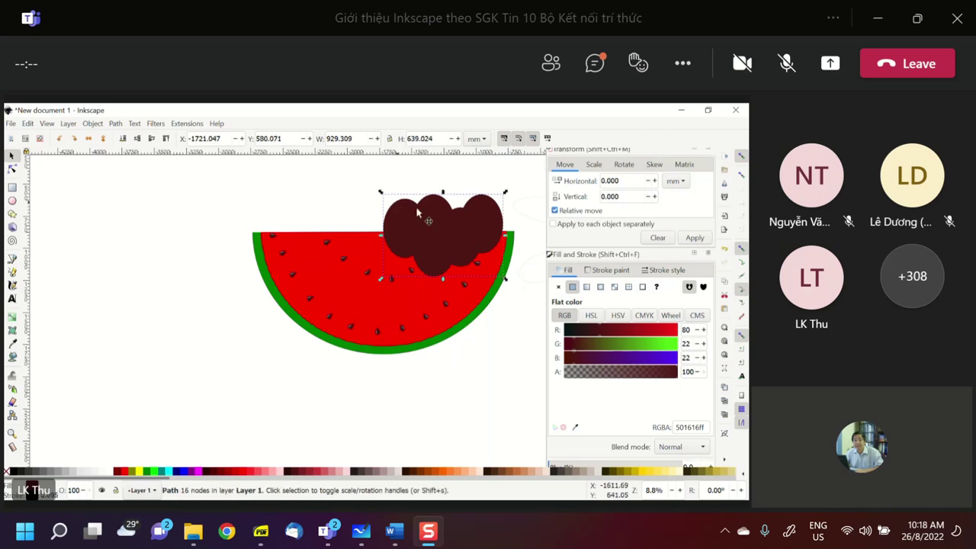
{"action": "left_click_drag", "start_coordinate": [442, 237], "coordinate": [447, 226]}
{"action": "left_click", "coordinate": [181, 471]}
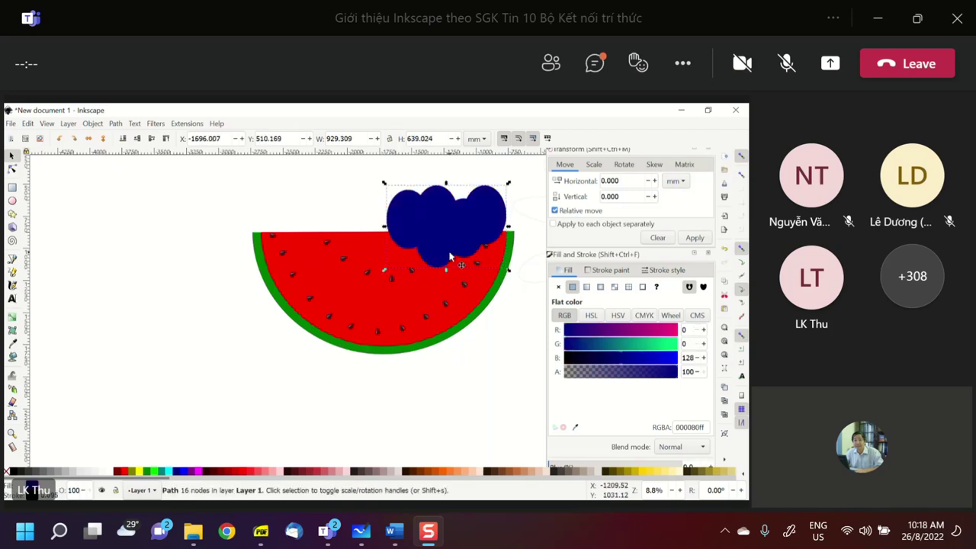
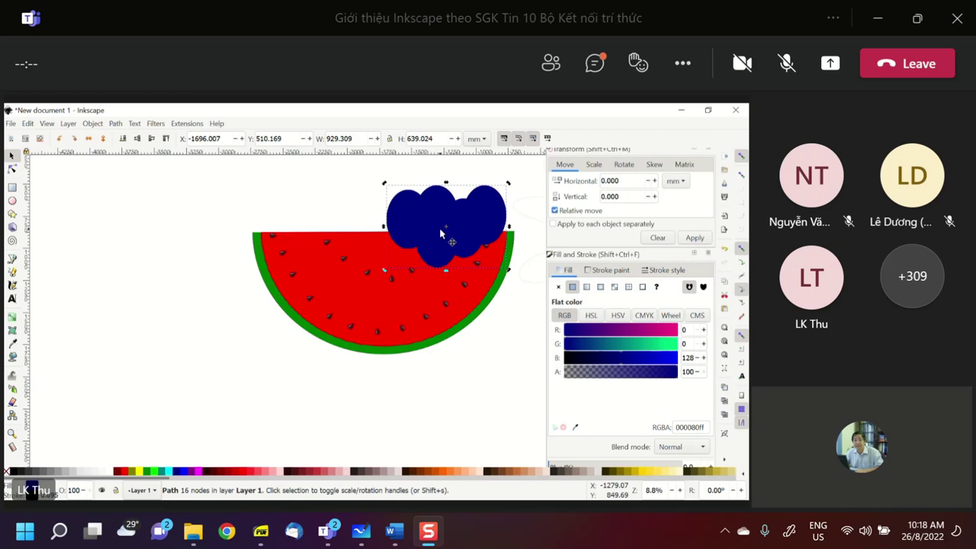
Step: Duplicate the blue cloud and move the copies aside from the watermelon
{"action": "left_click_drag", "start_coordinate": [405, 271], "coordinate": [132, 337]}
{"action": "key", "text": "ctrl+z"}
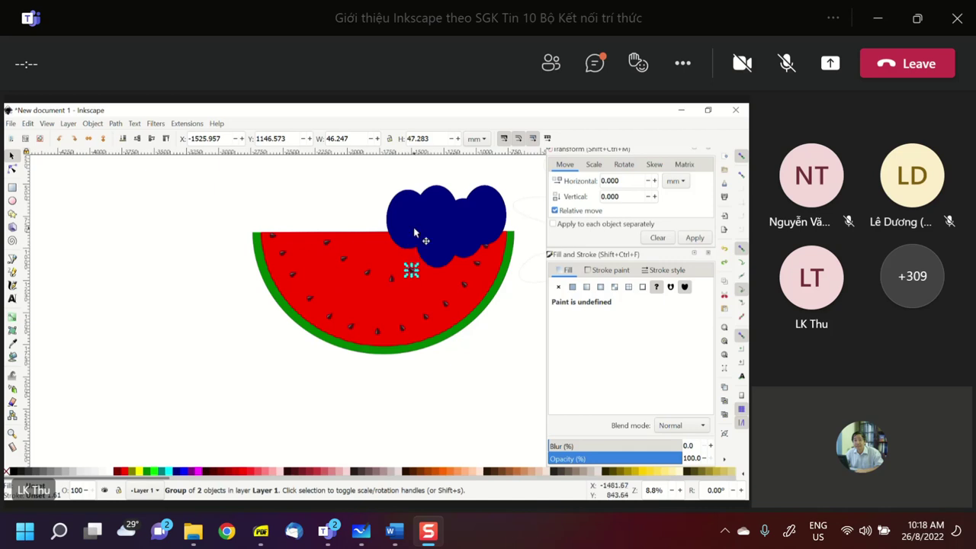
{"action": "left_click", "coordinate": [454, 226]}
{"action": "key", "text": "ctrl+d"}
{"action": "left_click_drag", "start_coordinate": [453, 220], "coordinate": [163, 352]}
{"action": "key", "text": "ctrl+d"}
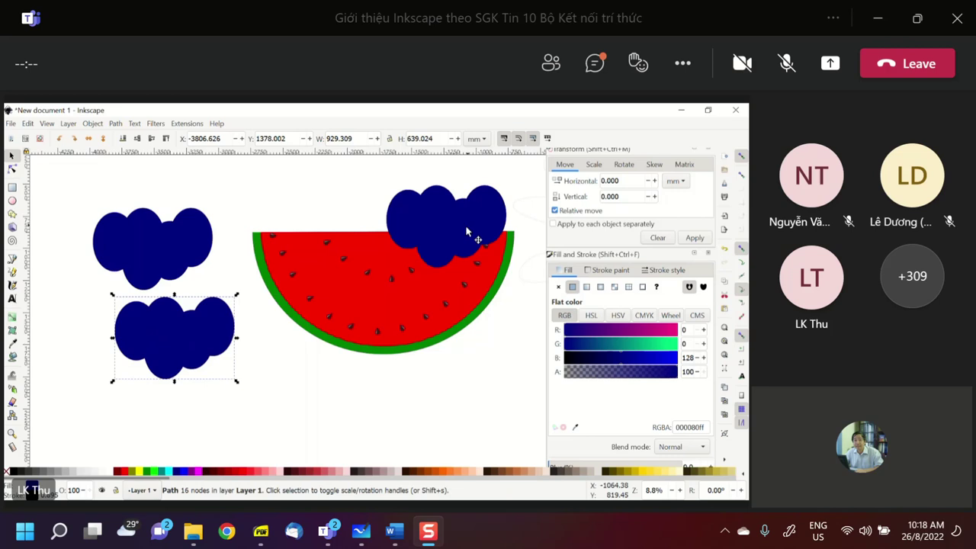
{"action": "left_click_drag", "start_coordinate": [467, 231], "coordinate": [442, 282]}
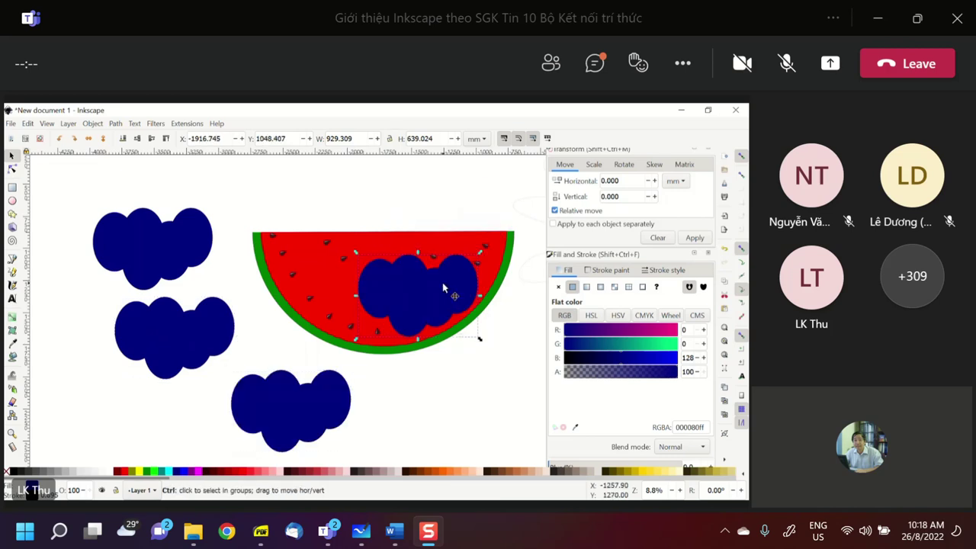
{"action": "key", "text": "ctrl+z"}
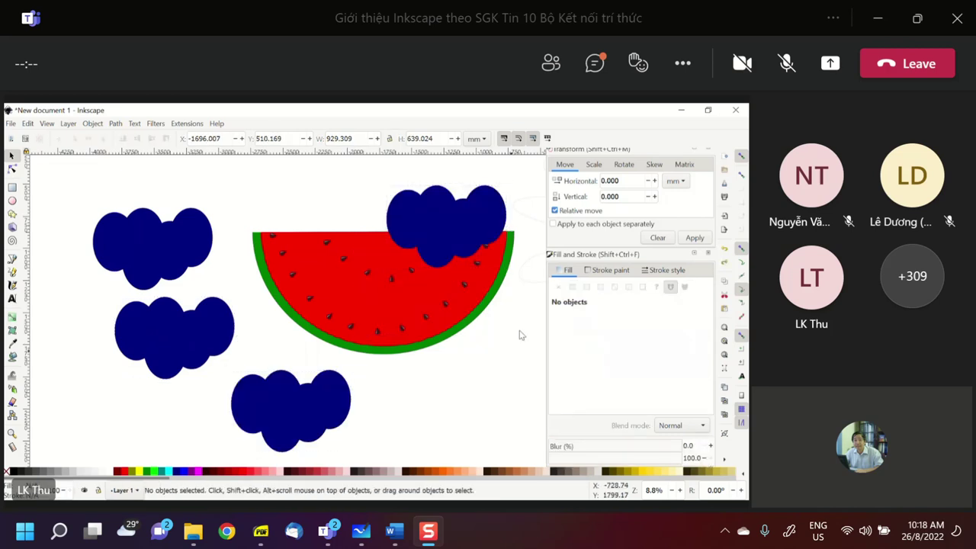
Step: Subtract a cloud from the red watermelon flesh with Path > Difference
{"action": "left_click", "coordinate": [429, 254]}
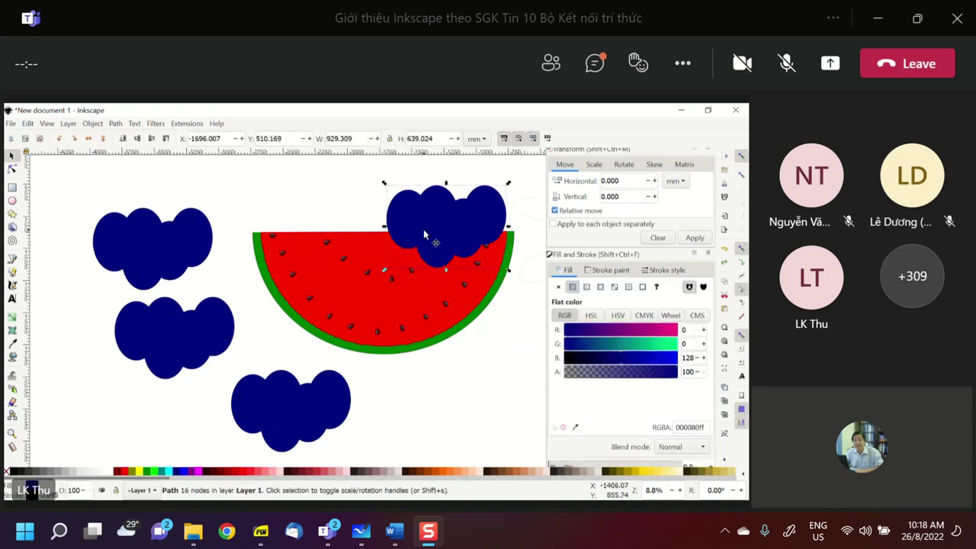
{"action": "left_click", "coordinate": [374, 248]}
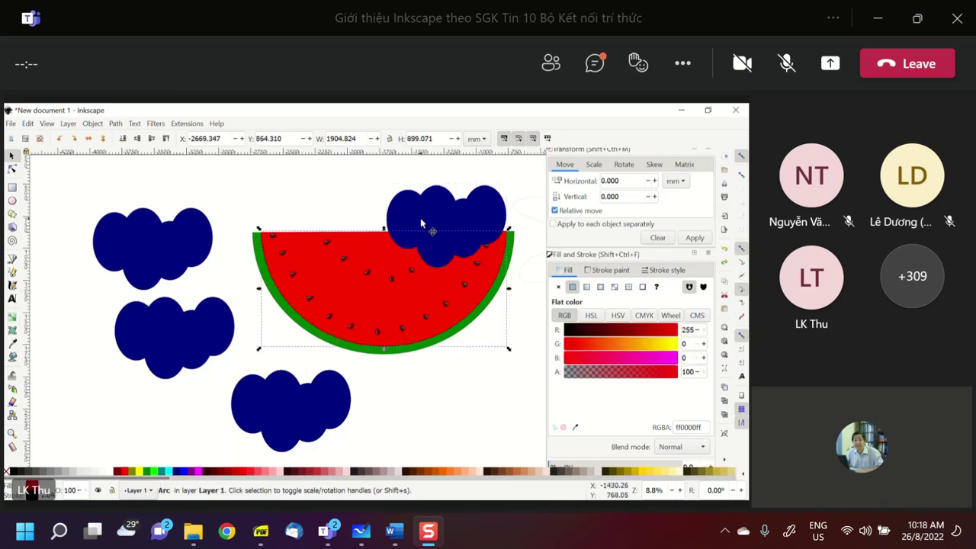
{"action": "key", "text": "shift"}
{"action": "left_click", "coordinate": [421, 223], "text": "shift"}
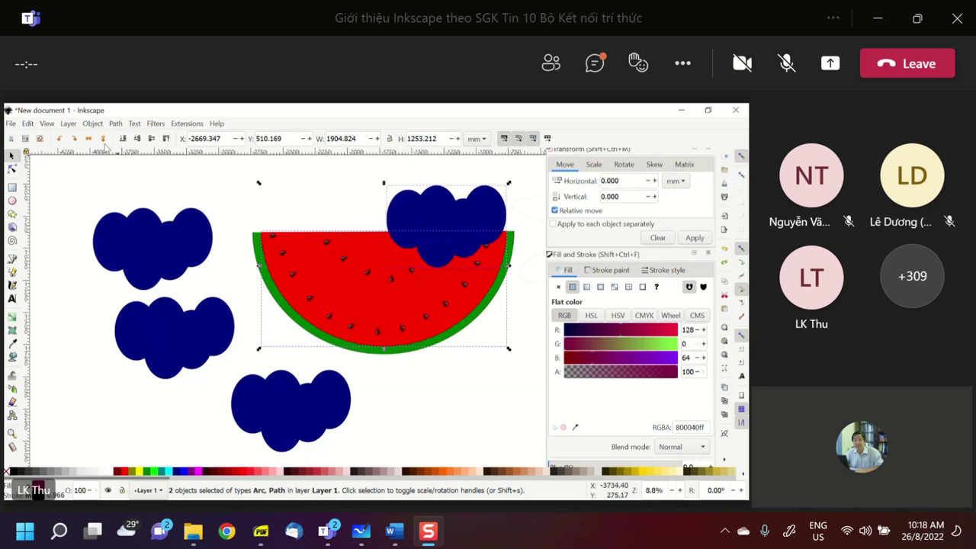
{"action": "left_click", "coordinate": [116, 124]}
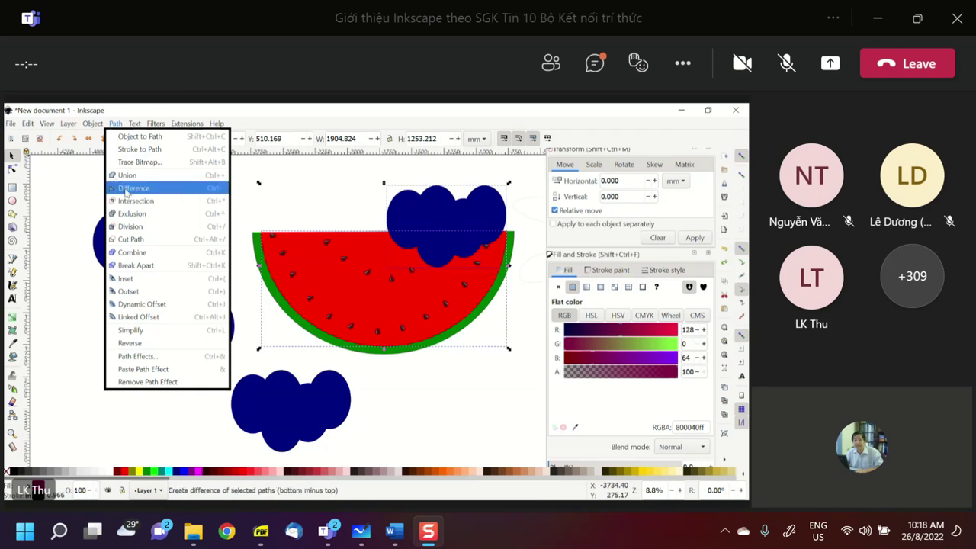
{"action": "left_click", "coordinate": [127, 189]}
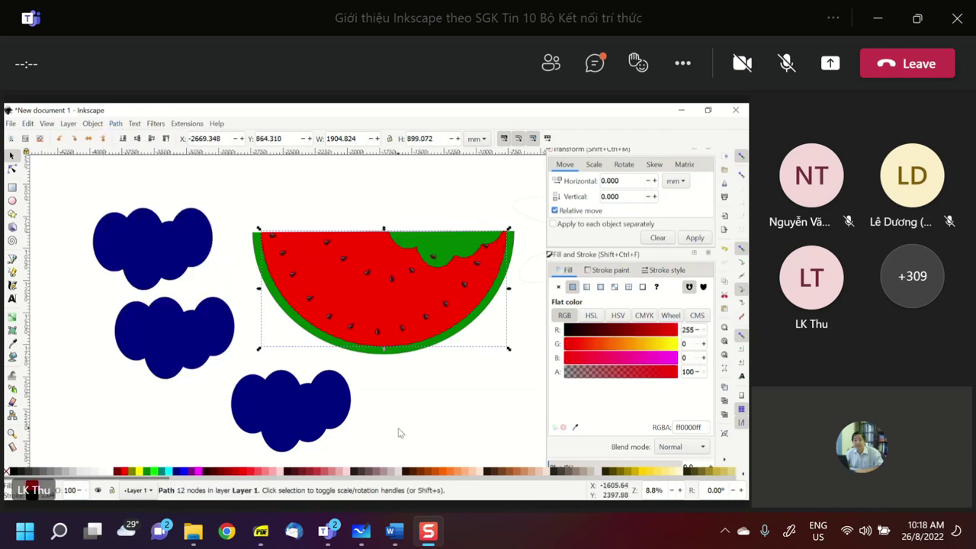
Step: Move the lower cloud copy onto the watermelon's top-right corner and select both
{"action": "left_click", "coordinate": [372, 379]}
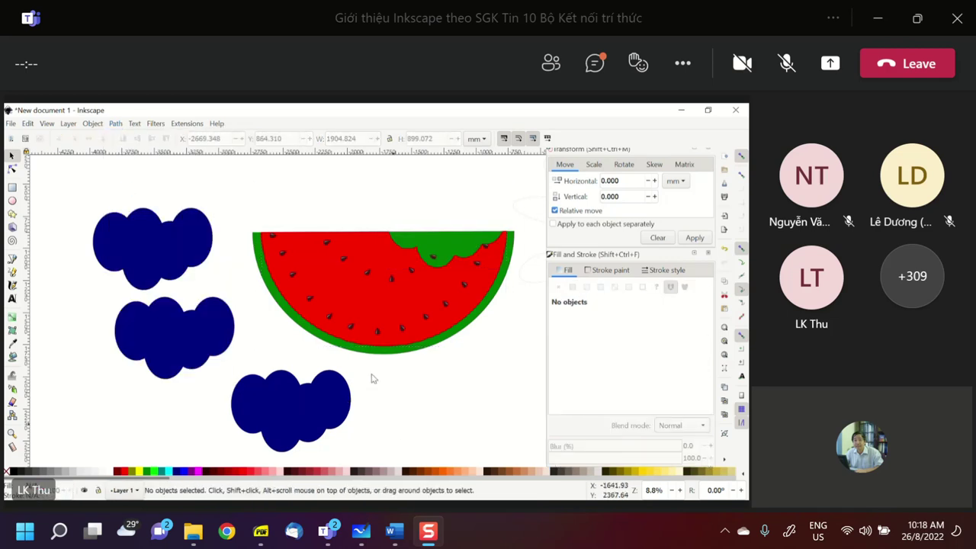
{"action": "left_click", "coordinate": [450, 242]}
{"action": "left_click_drag", "start_coordinate": [302, 422], "coordinate": [465, 225]}
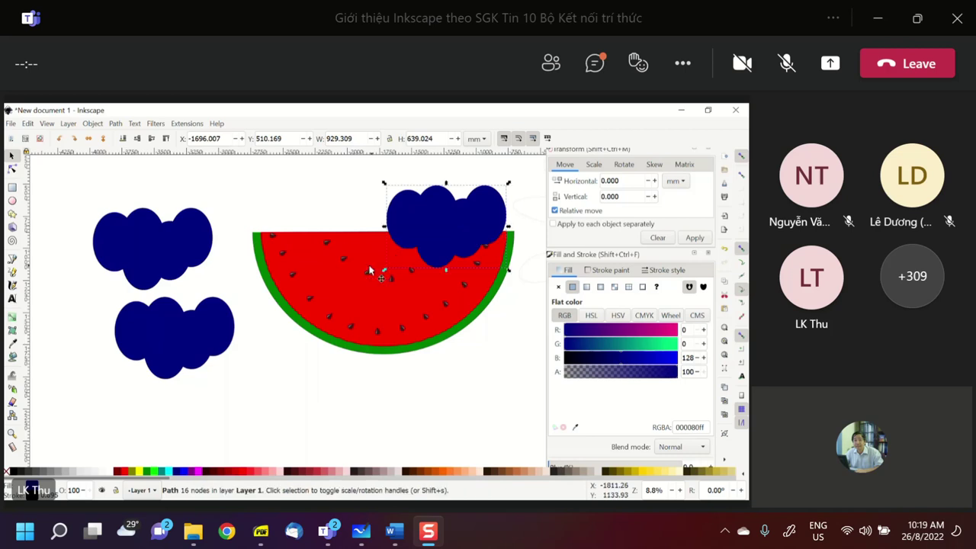
{"action": "left_click", "coordinate": [257, 258], "text": "shift"}
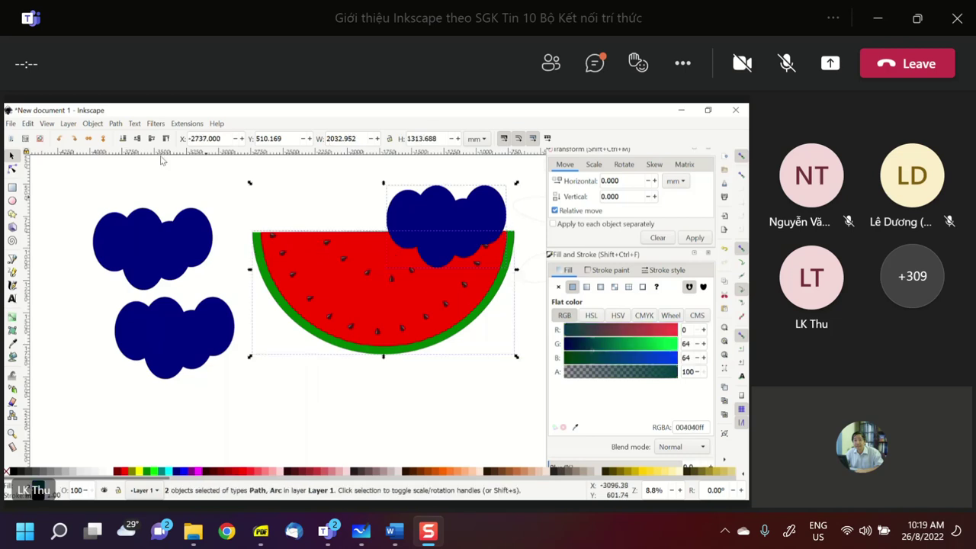
Step: Cut the cloud out of the watermelon with Path > Difference
{"action": "left_click", "coordinate": [118, 125]}
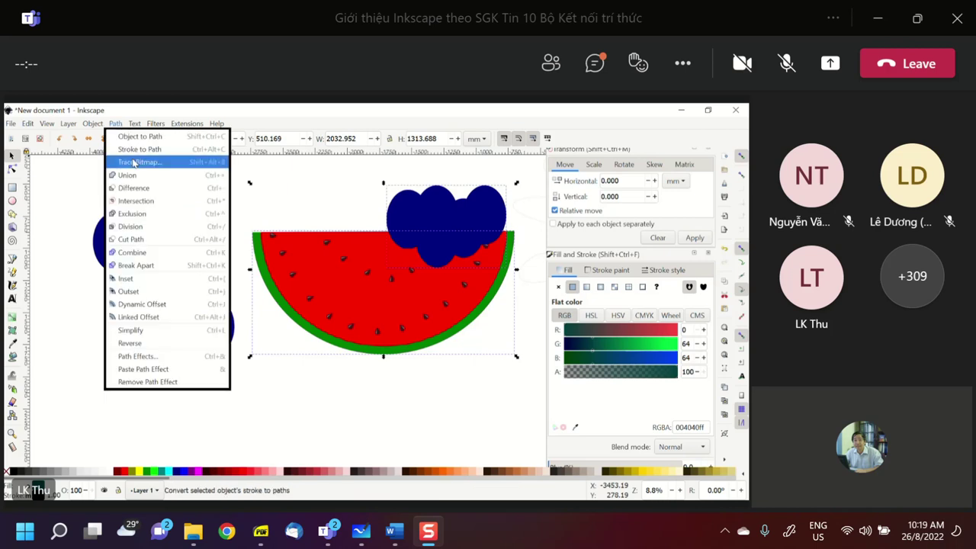
{"action": "left_click", "coordinate": [140, 185]}
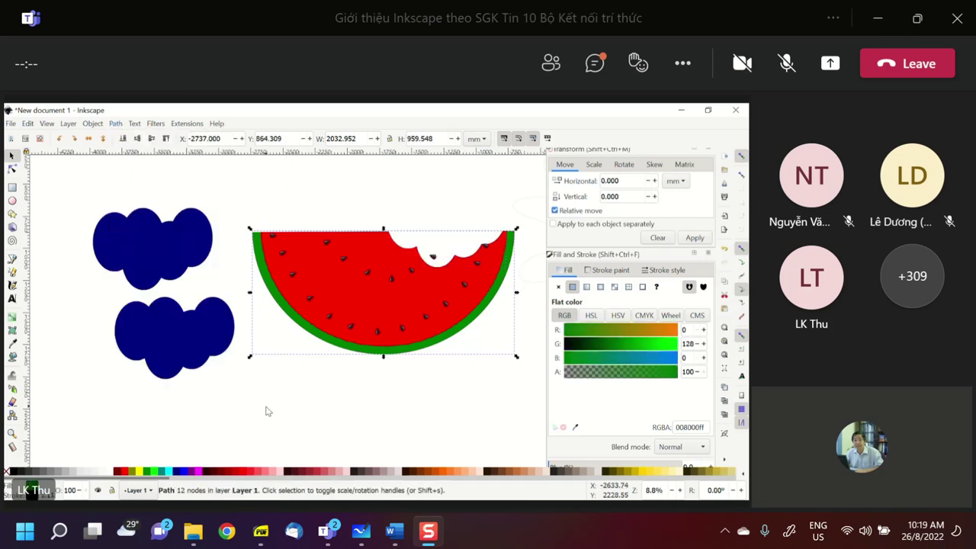
{"action": "left_click", "coordinate": [287, 421]}
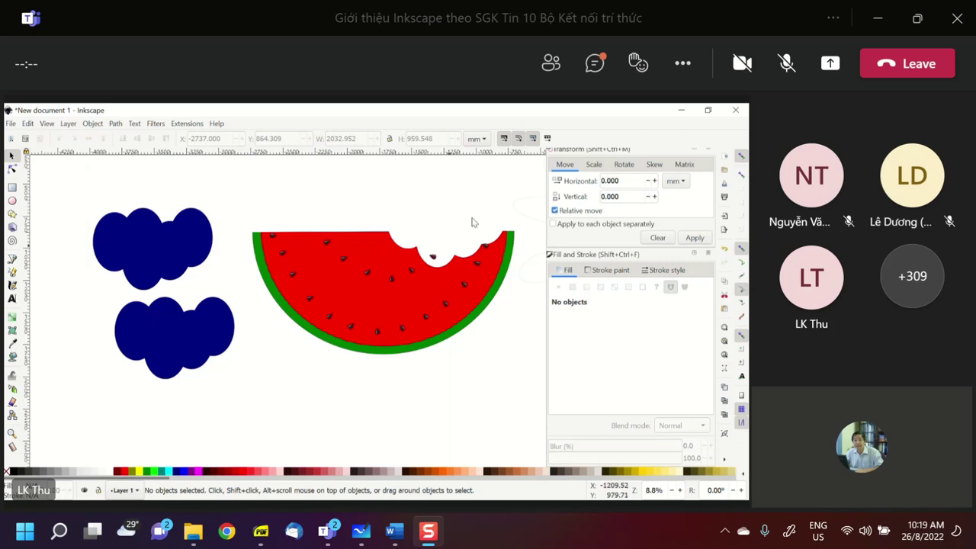
Step: Delete the leftover seed piece inside the bite
{"action": "left_click", "coordinate": [433, 257]}
{"action": "key", "text": "Delete"}
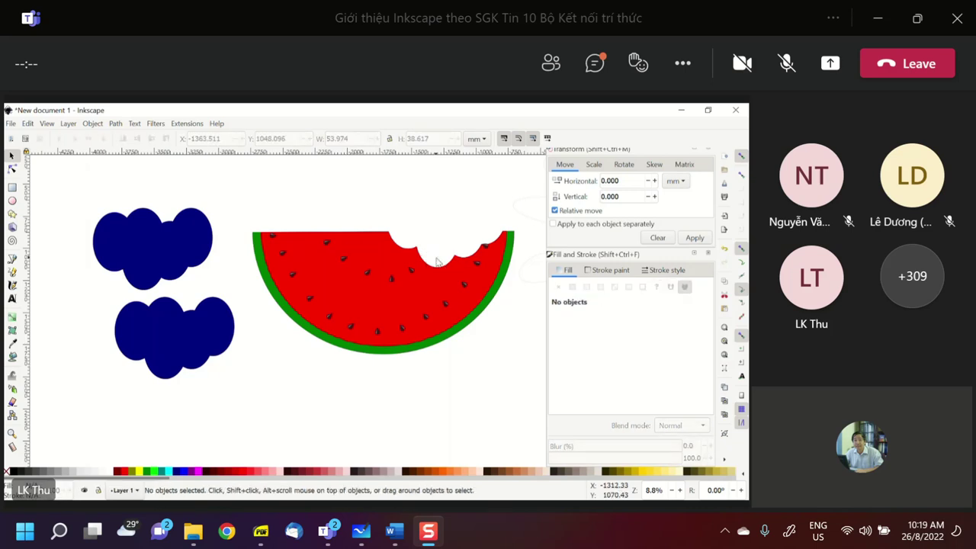
{"action": "left_click", "coordinate": [486, 247]}
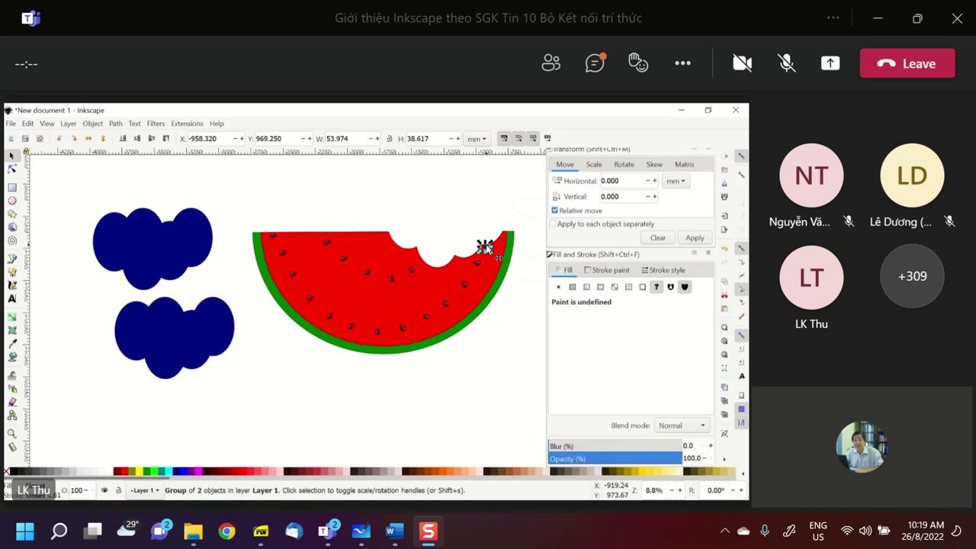
{"action": "left_click", "coordinate": [495, 383]}
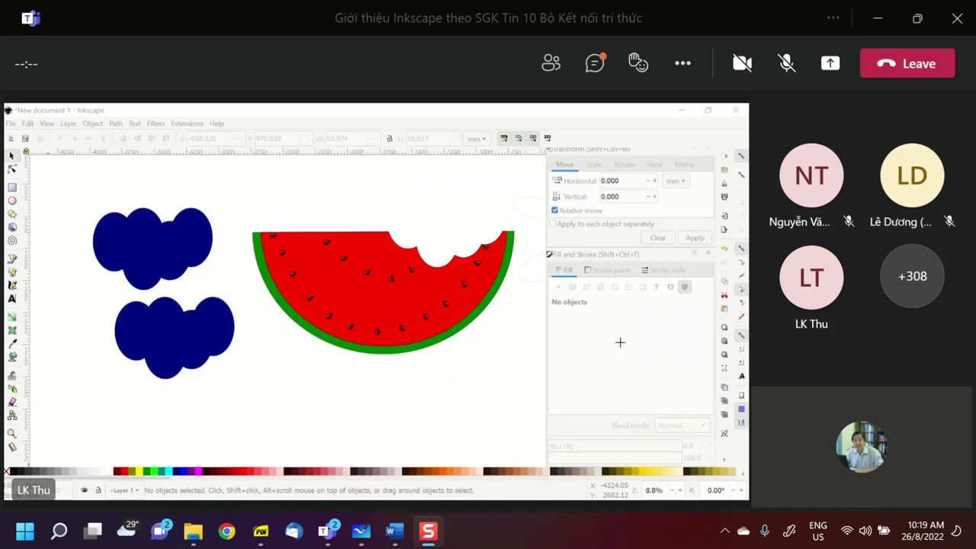
{"action": "left_click", "coordinate": [571, 331]}
{"action": "key", "text": "ctrl+v"}
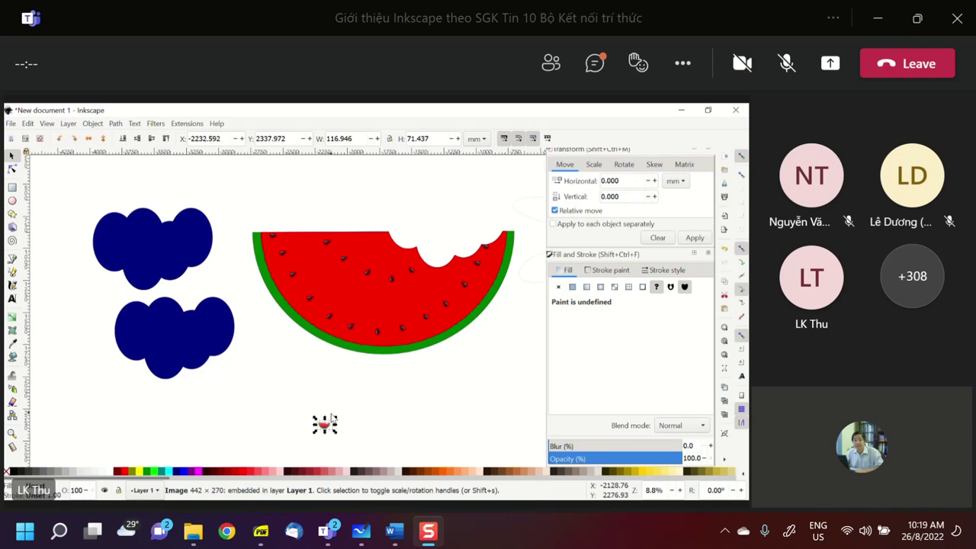
{"action": "left_click_drag", "start_coordinate": [335, 417], "coordinate": [435, 357]}
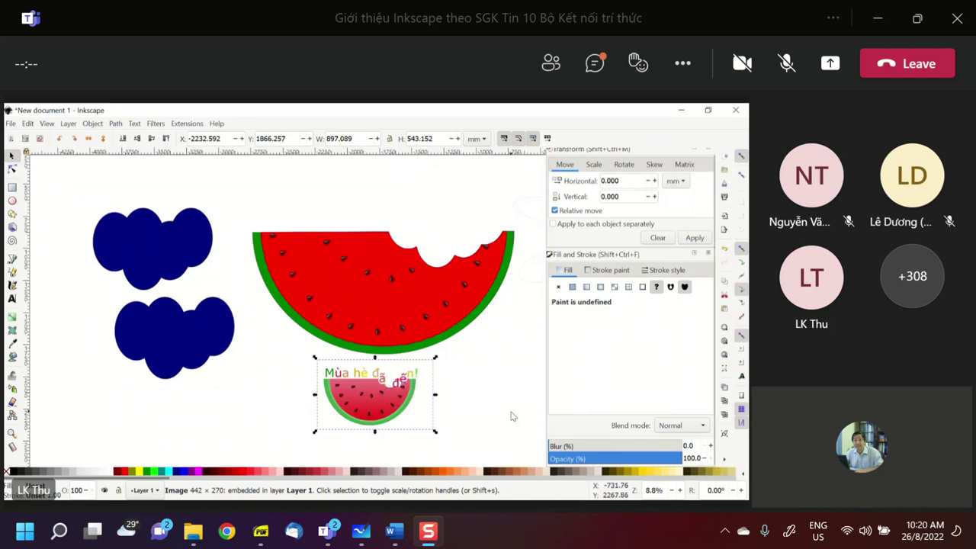
{"action": "left_click", "coordinate": [450, 433]}
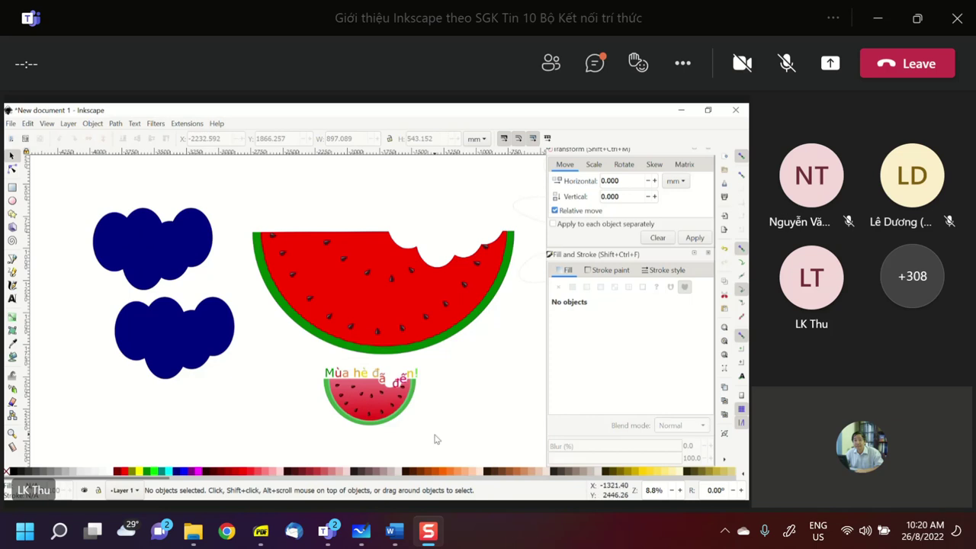
{"action": "left_click", "coordinate": [400, 420]}
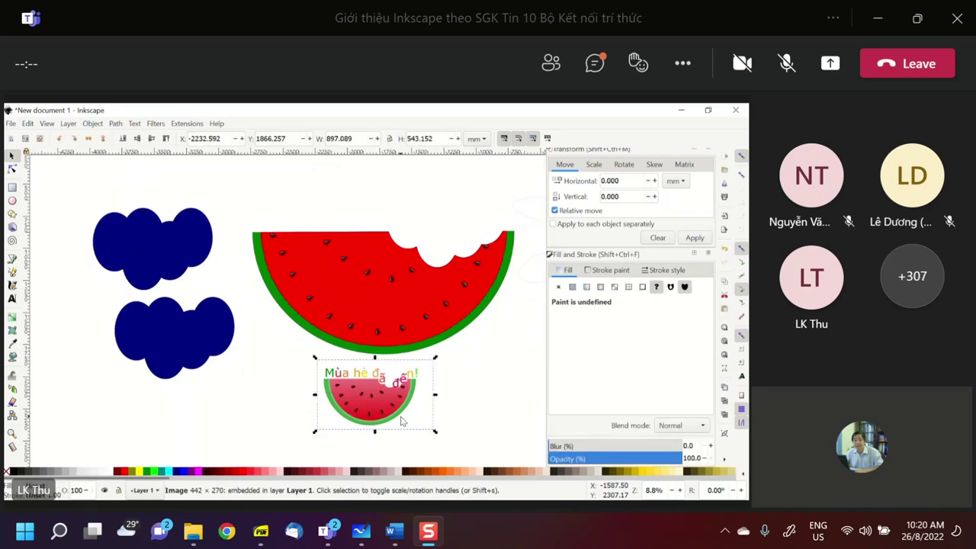
{"action": "key", "text": "Delete"}
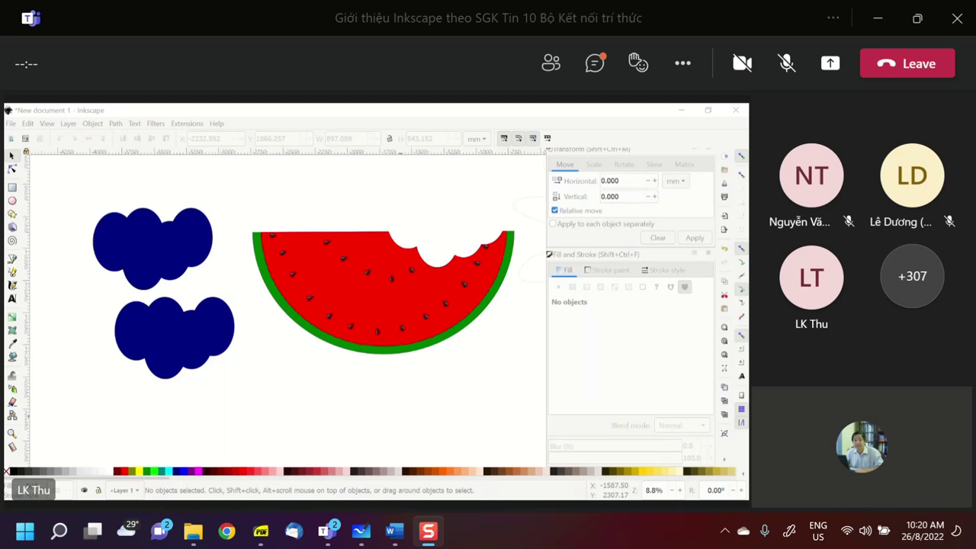
{"action": "left_click", "coordinate": [343, 405]}
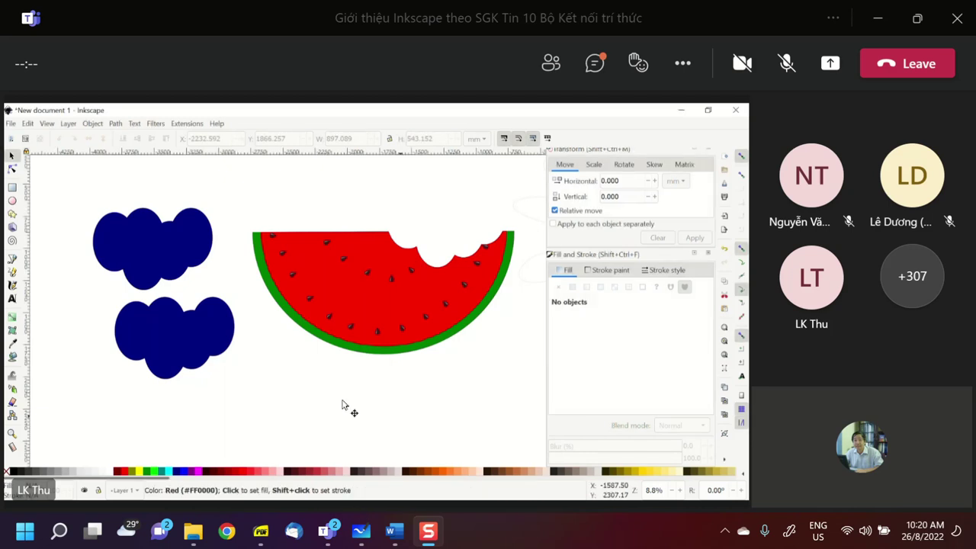
Step: Draw a curved heart outline below the watermelon with the Bezier pen, ending at its start point
{"action": "left_click", "coordinate": [12, 259]}
{"action": "left_click", "coordinate": [321, 435]}
{"action": "left_click_drag", "start_coordinate": [295, 421], "coordinate": [360, 412]}
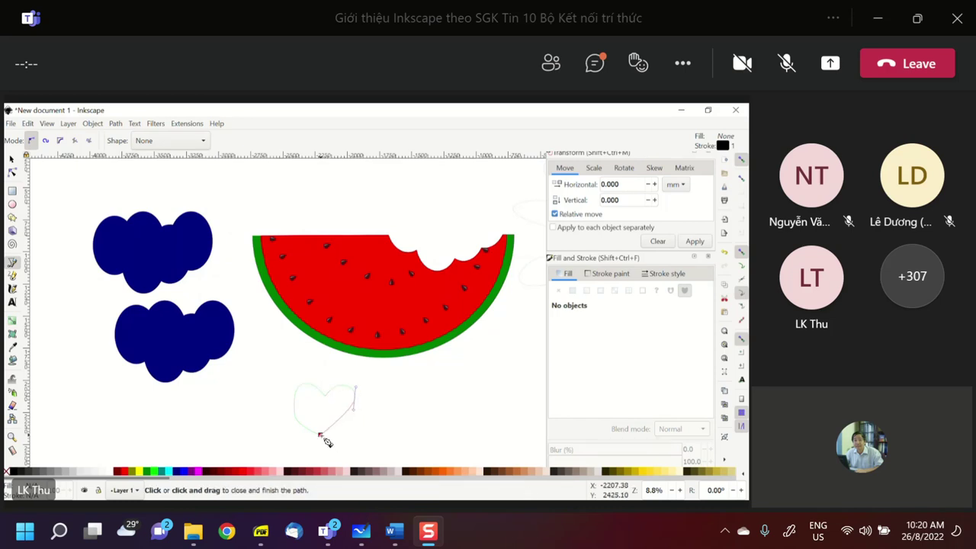
{"action": "left_click", "coordinate": [321, 435]}
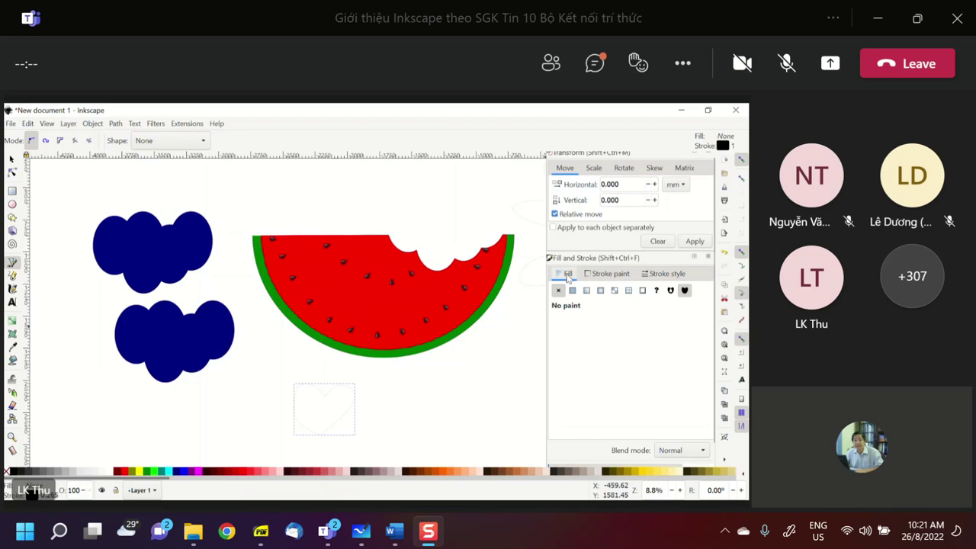
Step: Give the heart a linear gradient running from bottom to top
{"action": "left_click", "coordinate": [586, 293]}
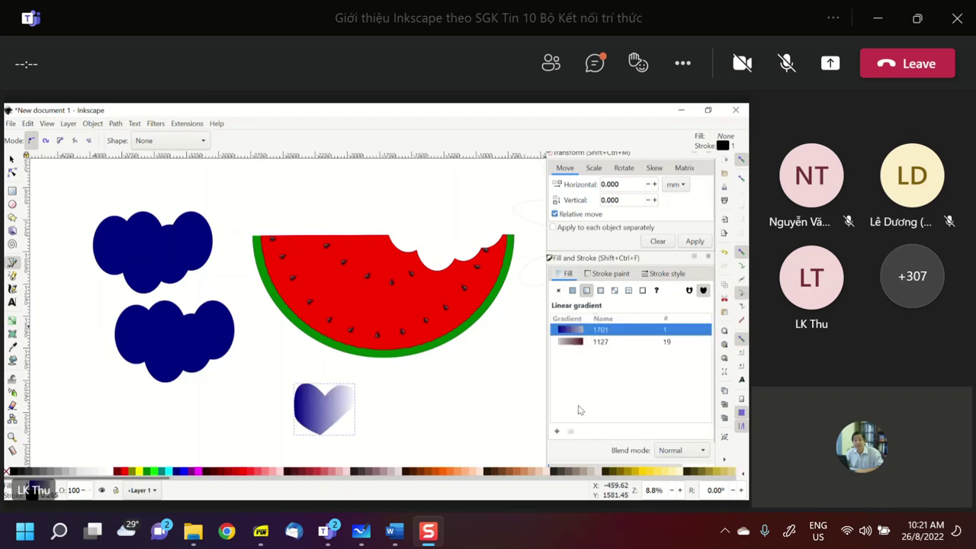
{"action": "left_click", "coordinate": [570, 431]}
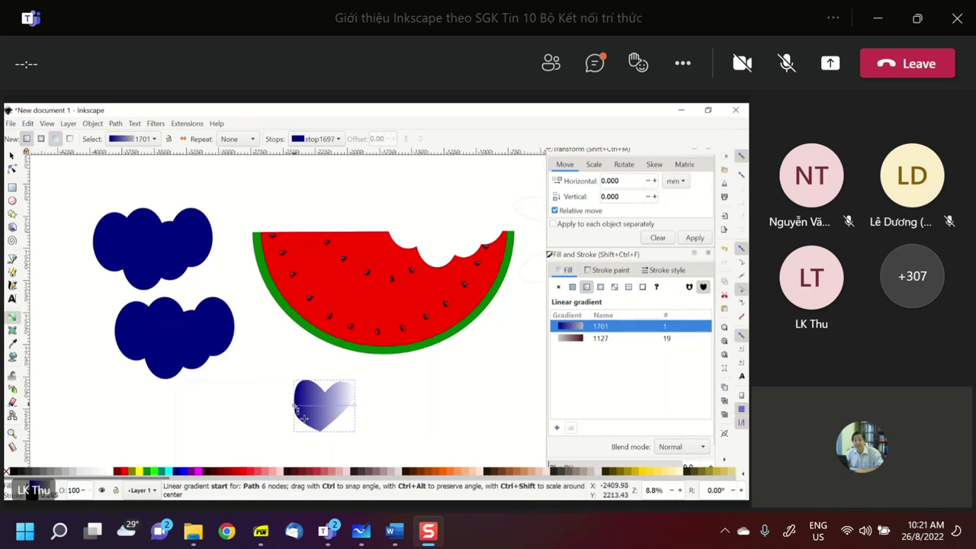
{"action": "left_click_drag", "start_coordinate": [297, 412], "coordinate": [325, 441]}
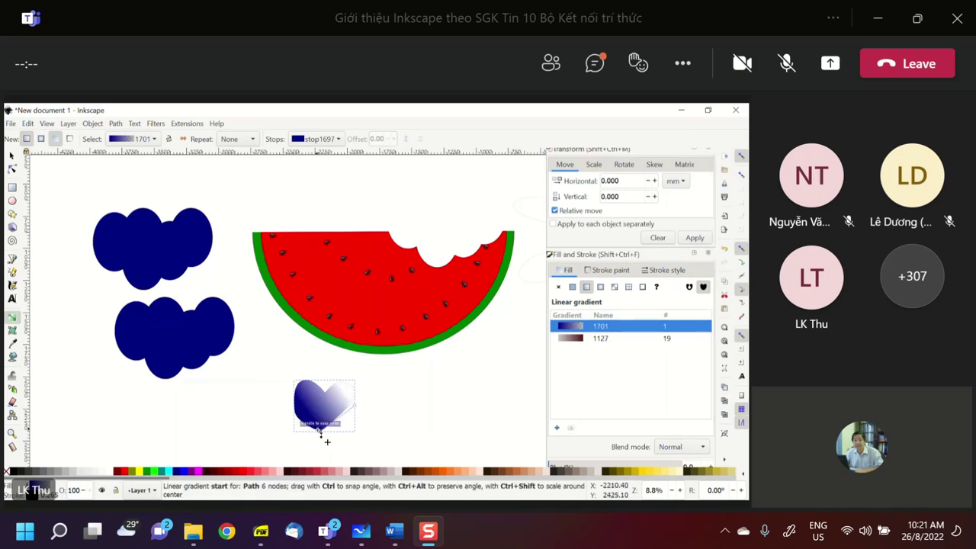
{"action": "left_click", "coordinate": [320, 431]}
{"action": "mouse_move", "coordinate": [331, 359]}
{"action": "left_mouse_down"}
{"action": "mouse_move", "coordinate": [328, 379]}
{"action": "mouse_move", "coordinate": [329, 352]}
{"action": "mouse_move", "coordinate": [327, 363]}
{"action": "left_mouse_up"}
Step: Make the gradient's start stop green and set the end stop's G to 171
{"action": "left_click", "coordinate": [327, 365]}
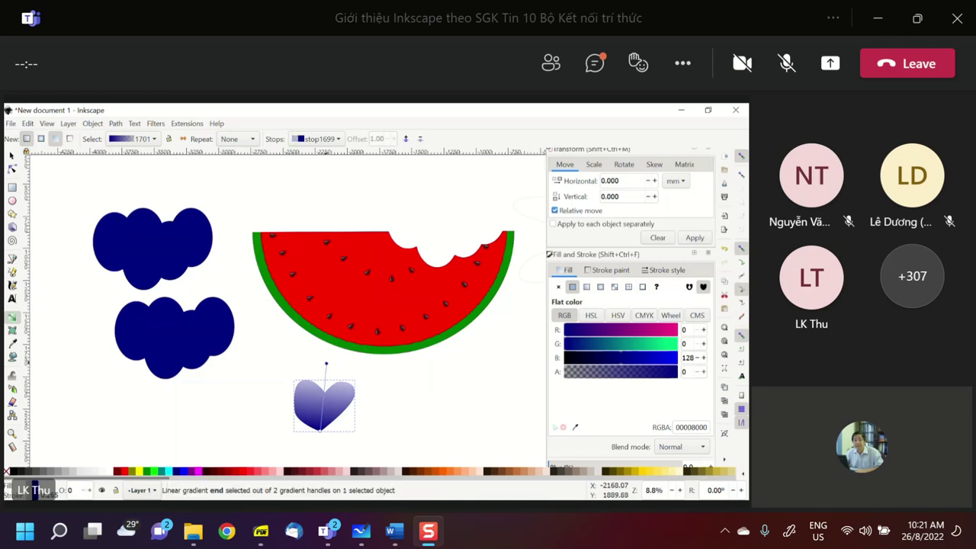
{"action": "left_click", "coordinate": [327, 433]}
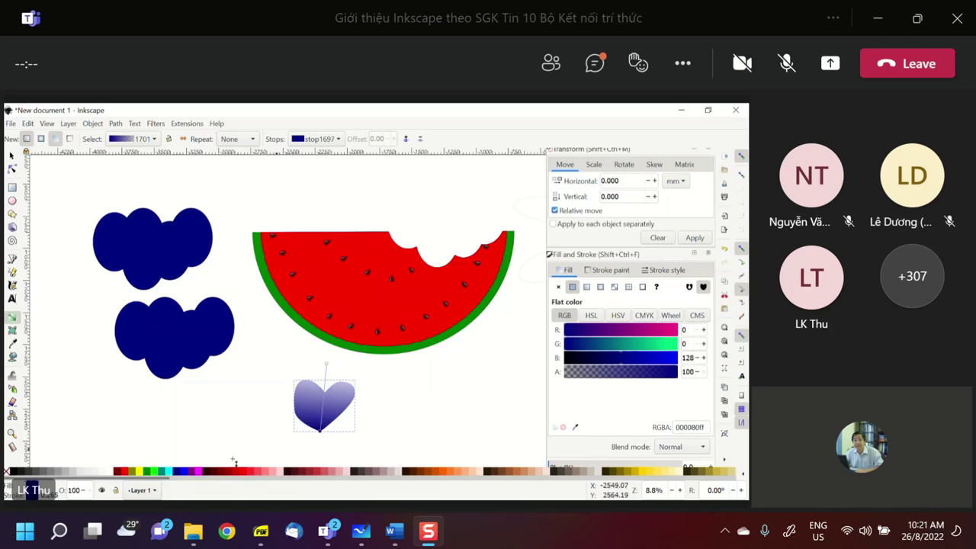
{"action": "left_click", "coordinate": [146, 470]}
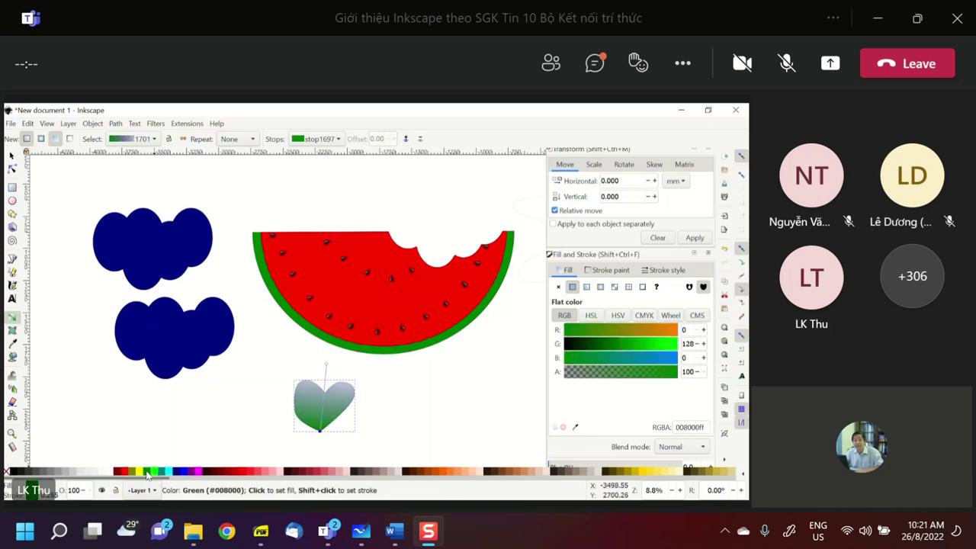
{"action": "left_click", "coordinate": [328, 367]}
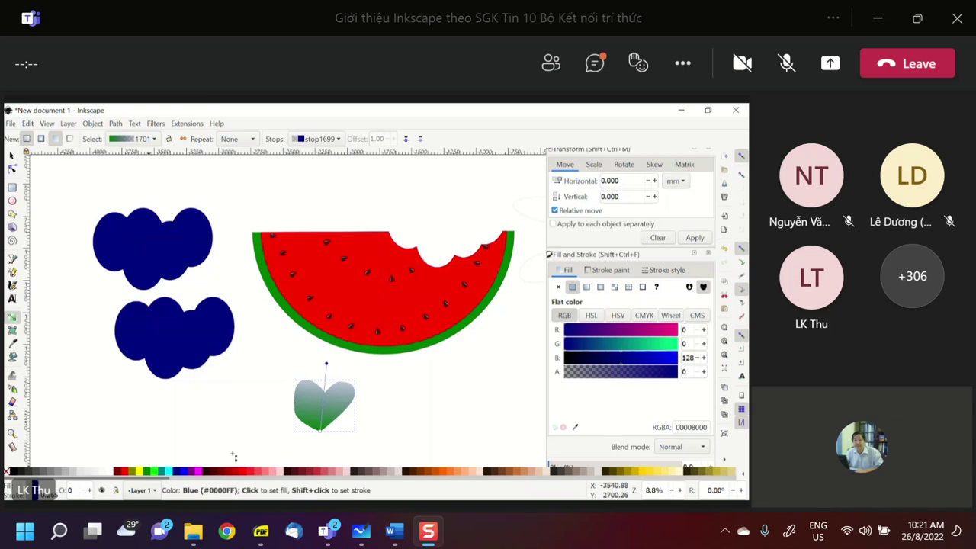
{"action": "left_click", "coordinate": [642, 348]}
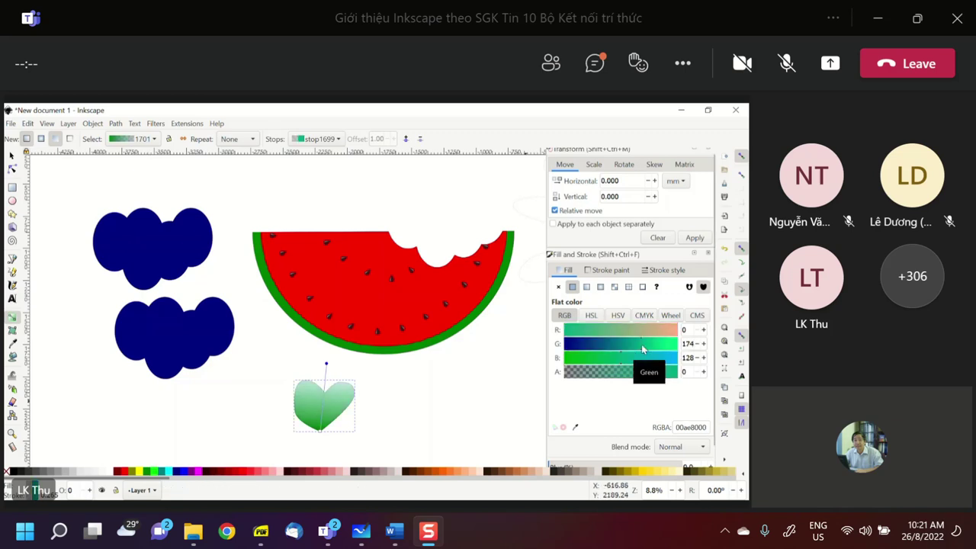
{"action": "left_click", "coordinate": [651, 348]}
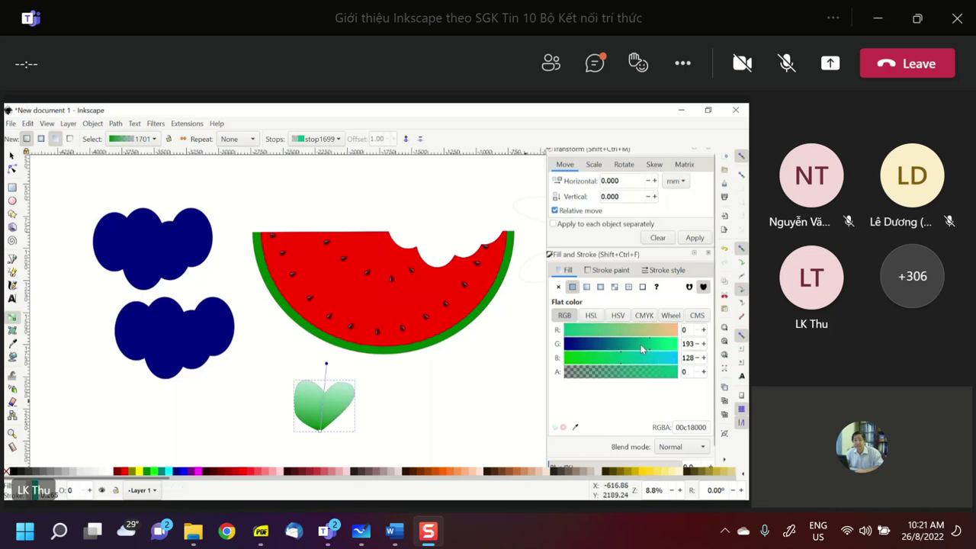
{"action": "left_click", "coordinate": [641, 348]}
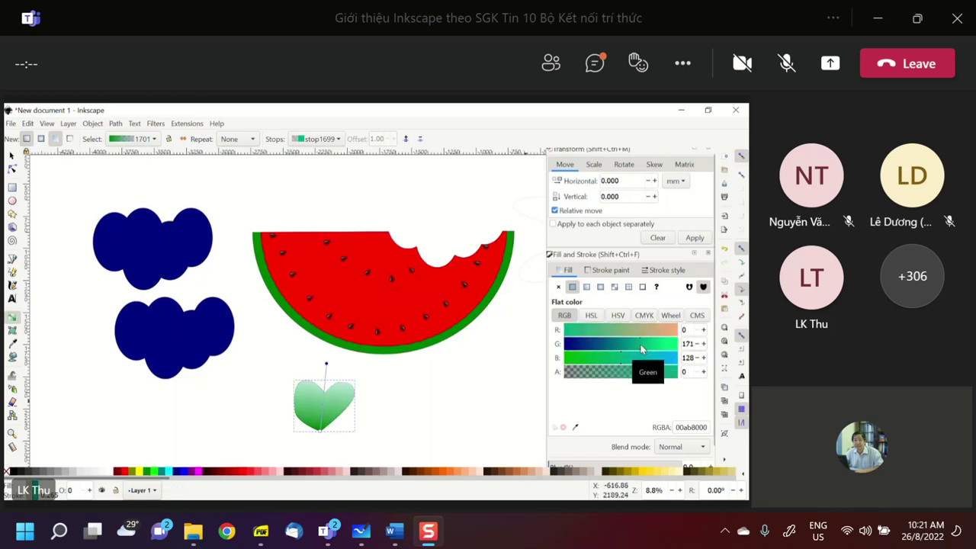
{"action": "left_click", "coordinate": [497, 405]}
{"action": "left_click", "coordinate": [412, 428]}
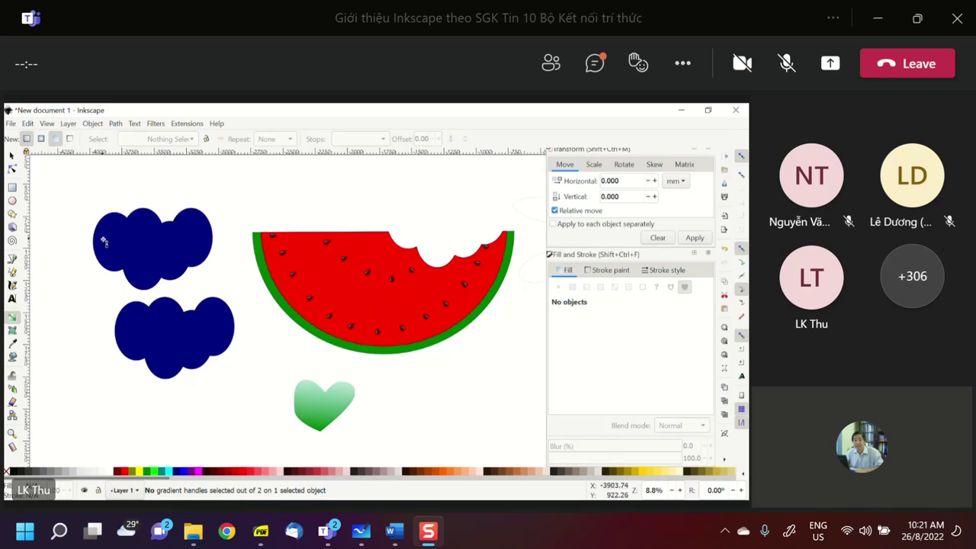
Step: Raise the heart's left lobe node slightly with the Node tool
{"action": "left_click", "coordinate": [11, 169]}
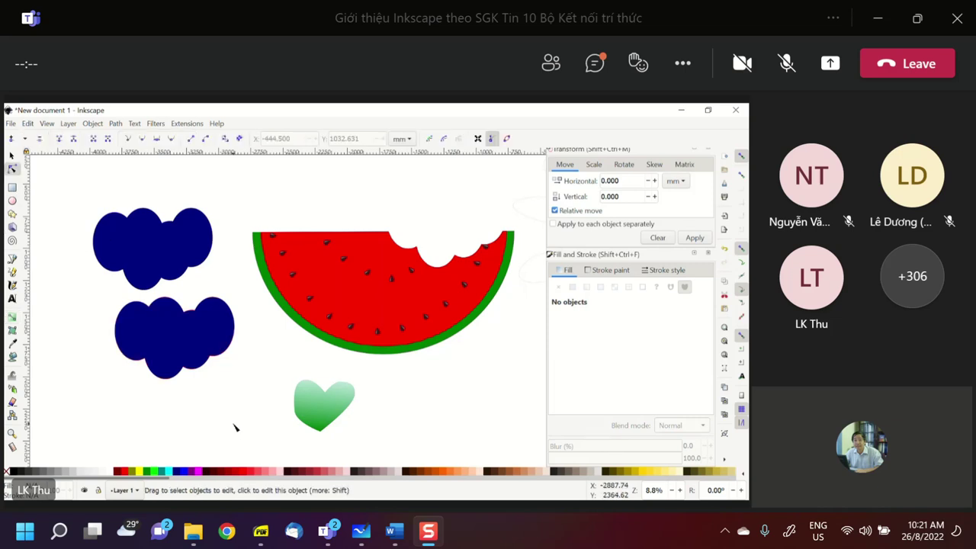
{"action": "left_click", "coordinate": [299, 412]}
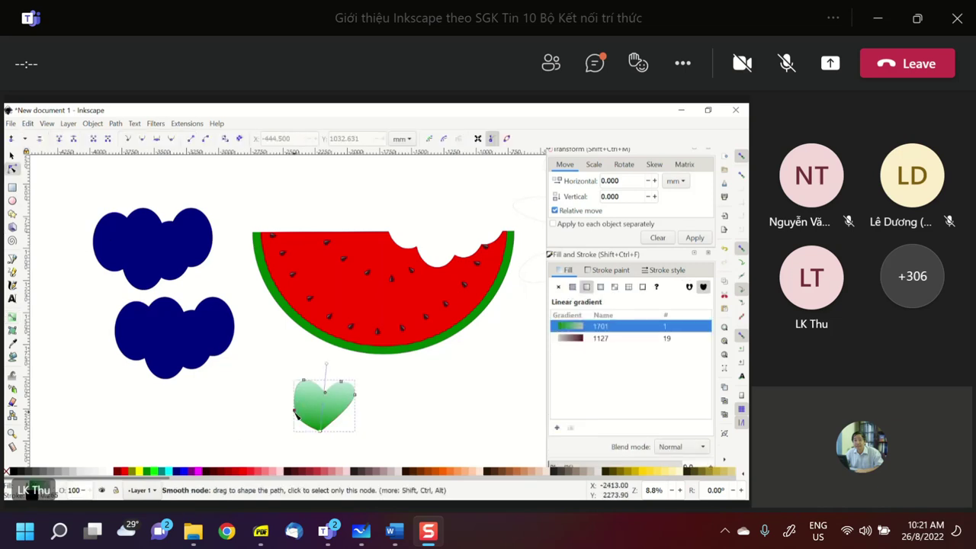
{"action": "left_click_drag", "start_coordinate": [296, 412], "coordinate": [296, 399]}
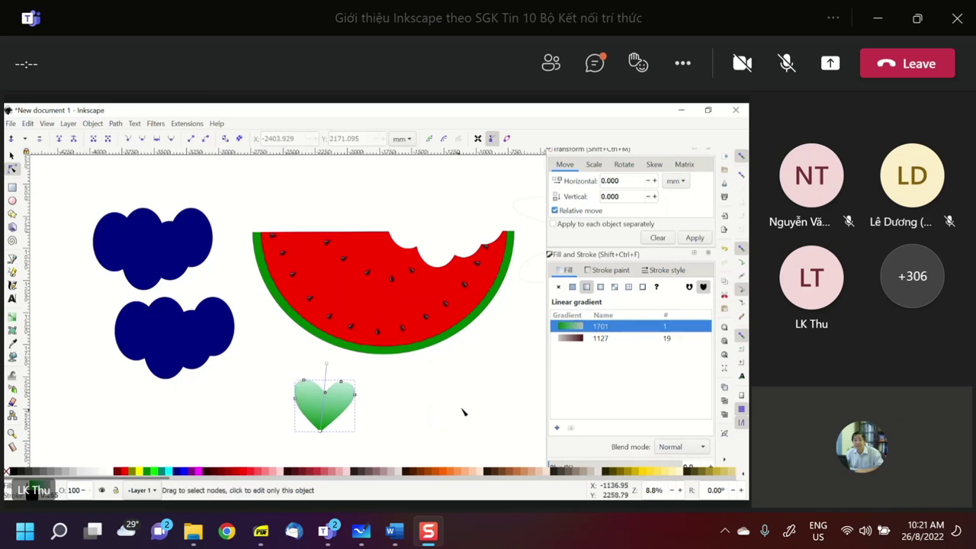
{"action": "left_click", "coordinate": [463, 407]}
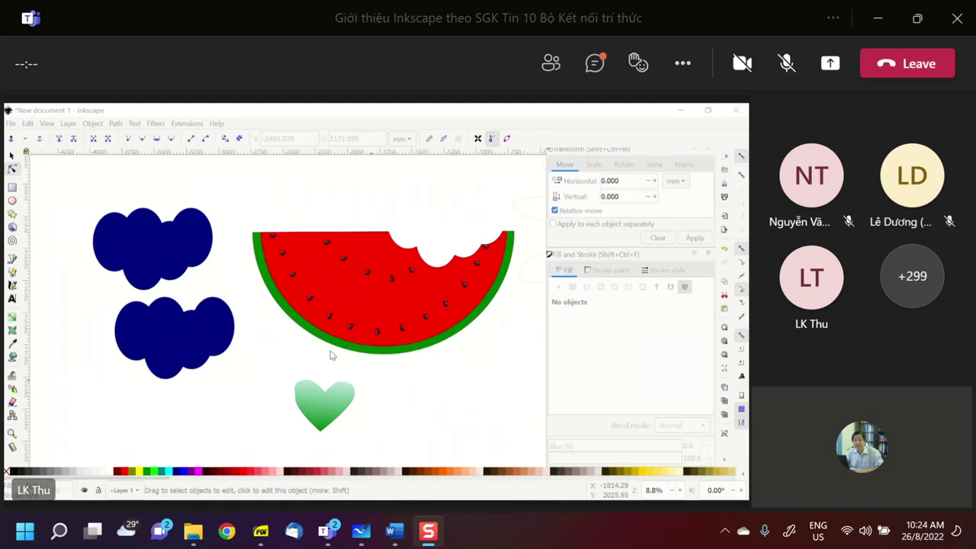
{"action": "key", "text": "ctrl+a"}
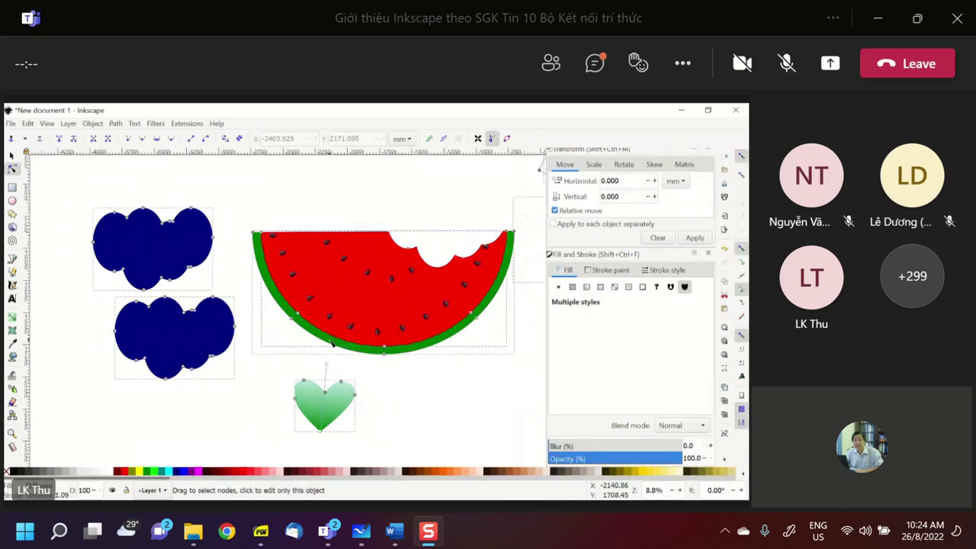
Step: Delete the selected clouds, watermelon and heart
{"action": "scroll", "coordinate": [334, 311], "scroll_direction": "down", "scroll_amount": 4}
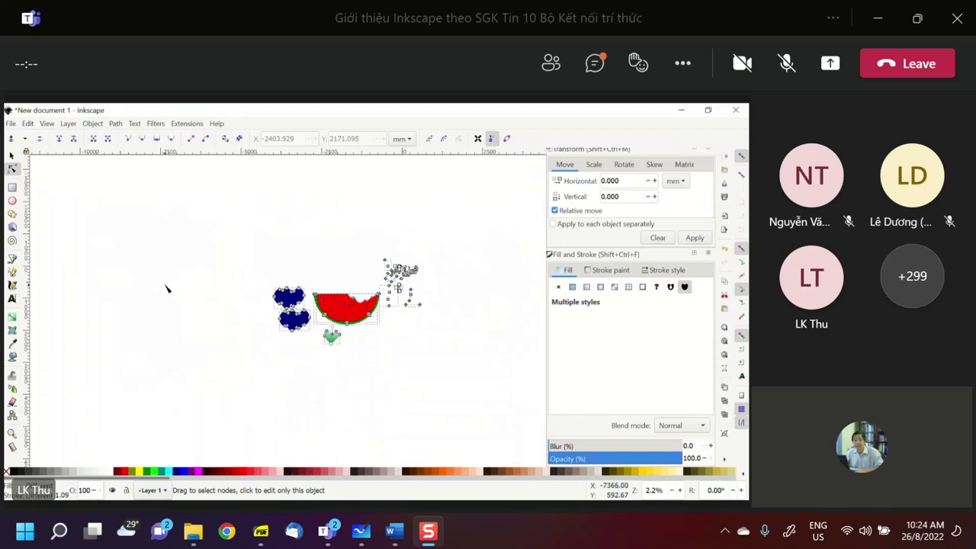
{"action": "key", "text": "s"}
{"action": "key", "text": "Delete"}
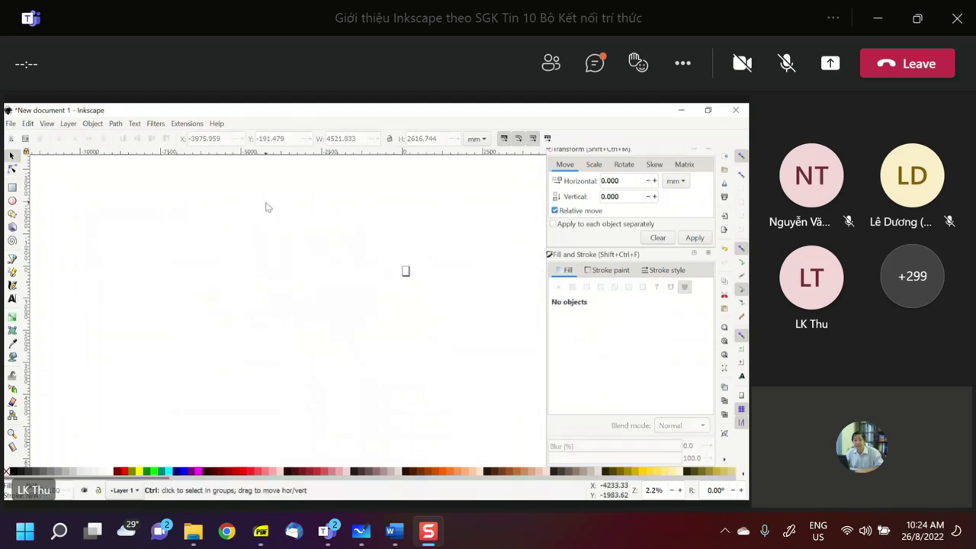
Step: Drag the HỘI SÁCH HÀ NỘI poster group into the working area
{"action": "left_click", "coordinate": [266, 205]}
{"action": "left_click_drag", "start_coordinate": [265, 202], "coordinate": [366, 276]}
{"action": "scroll", "coordinate": [378, 280], "scroll_direction": "up", "scroll_amount": 5}
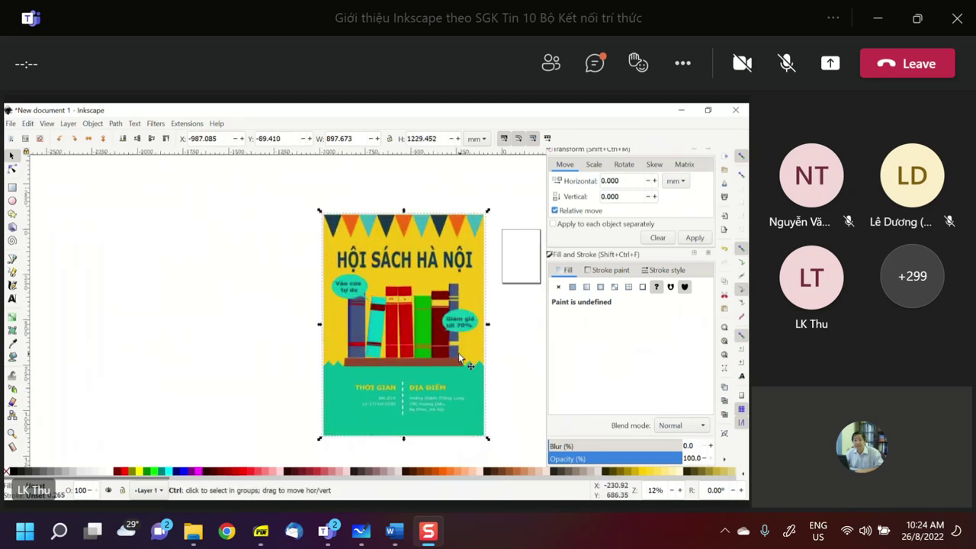
{"action": "scroll", "coordinate": [459, 352], "scroll_direction": "up", "scroll_amount": 3}
{"action": "scroll", "coordinate": [350, 303], "scroll_direction": "down", "scroll_amount": 2}
{"action": "scroll", "coordinate": [495, 294], "scroll_direction": "up", "scroll_amount": 2}
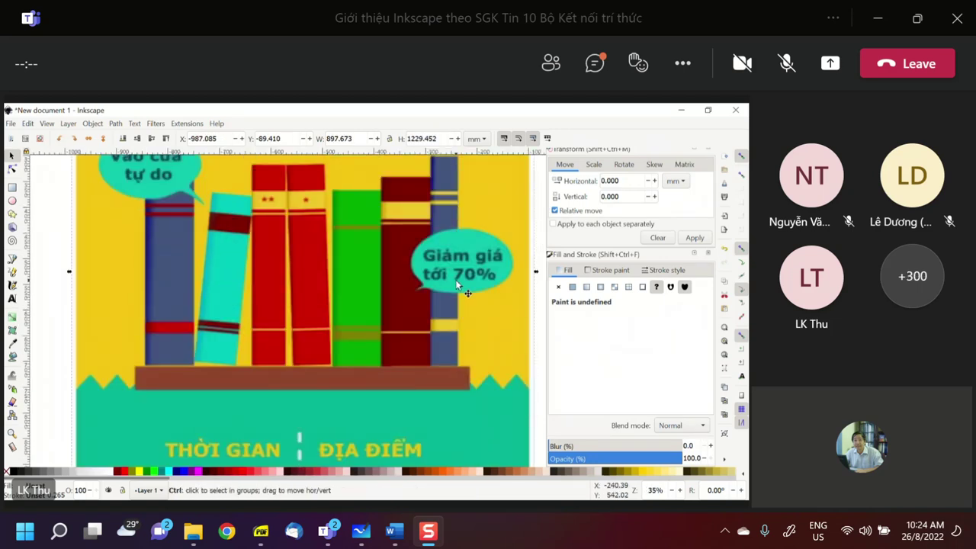
{"action": "scroll", "coordinate": [457, 286], "scroll_direction": "down", "scroll_amount": 1}
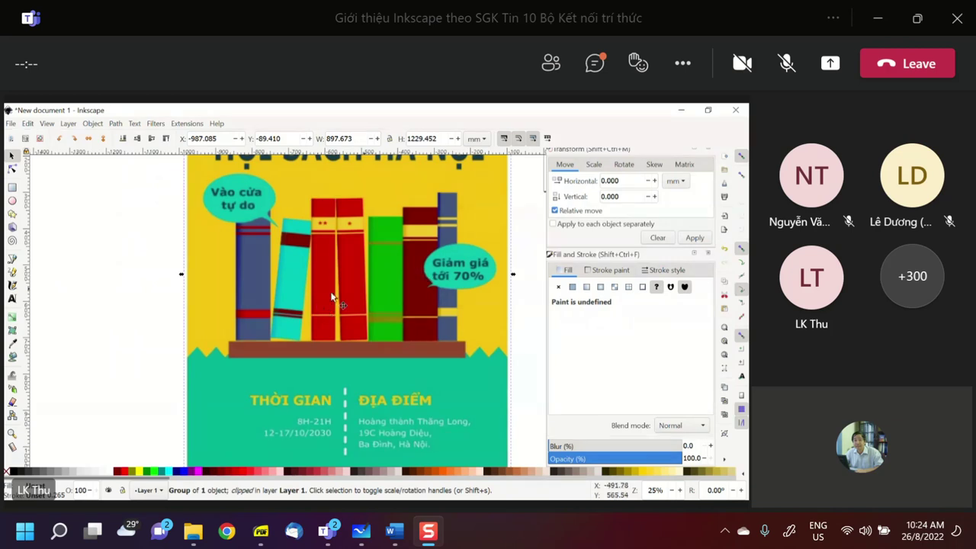
Step: Draw a tall sharp-cornered rectangle left of the poster and fill it navy
{"action": "left_click", "coordinate": [11, 186]}
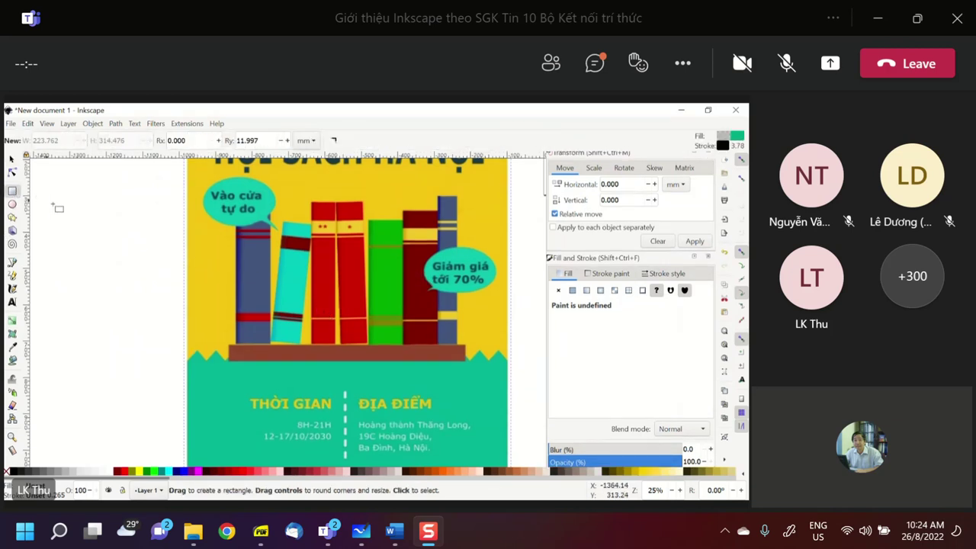
{"action": "left_click_drag", "start_coordinate": [85, 205], "coordinate": [139, 371]}
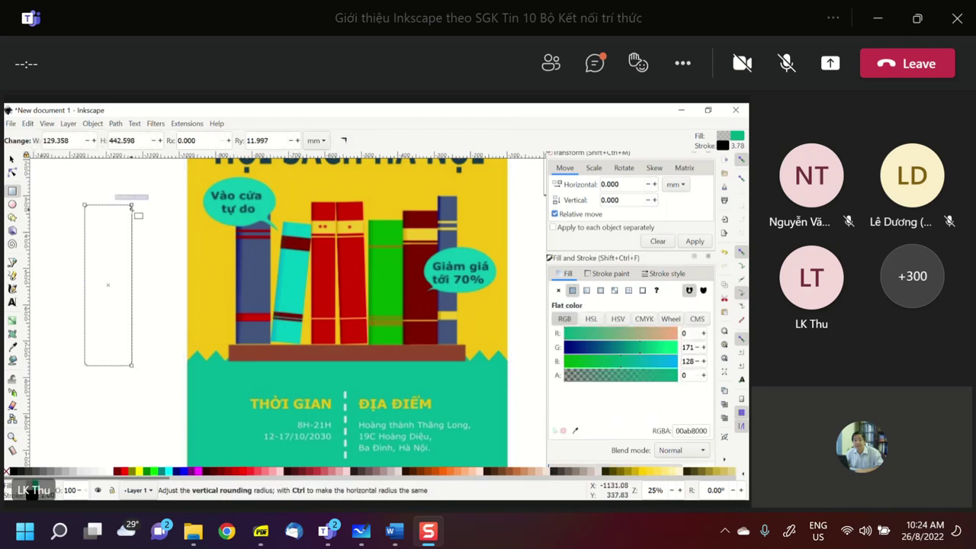
{"action": "left_click_drag", "start_coordinate": [132, 206], "coordinate": [133, 201]}
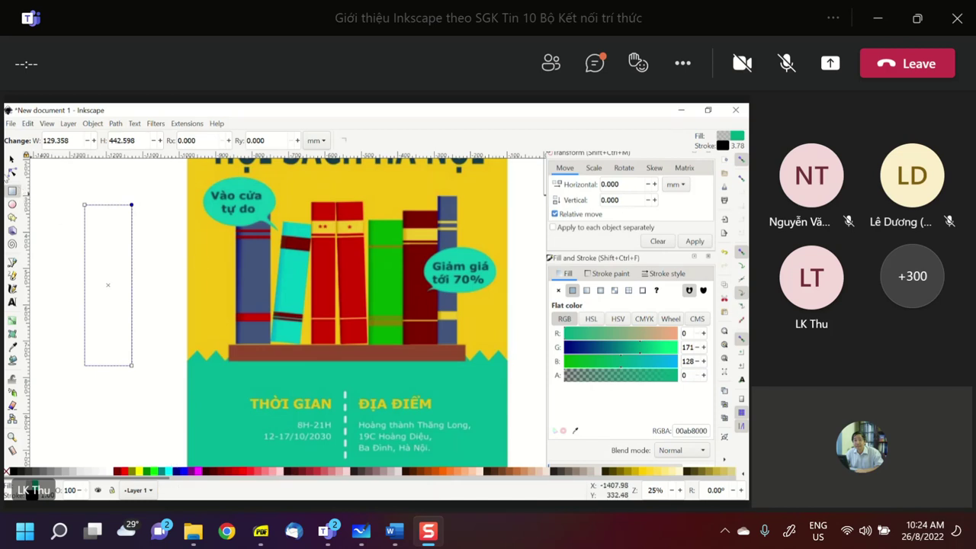
{"action": "left_click", "coordinate": [179, 472]}
{"action": "key", "text": "s"}
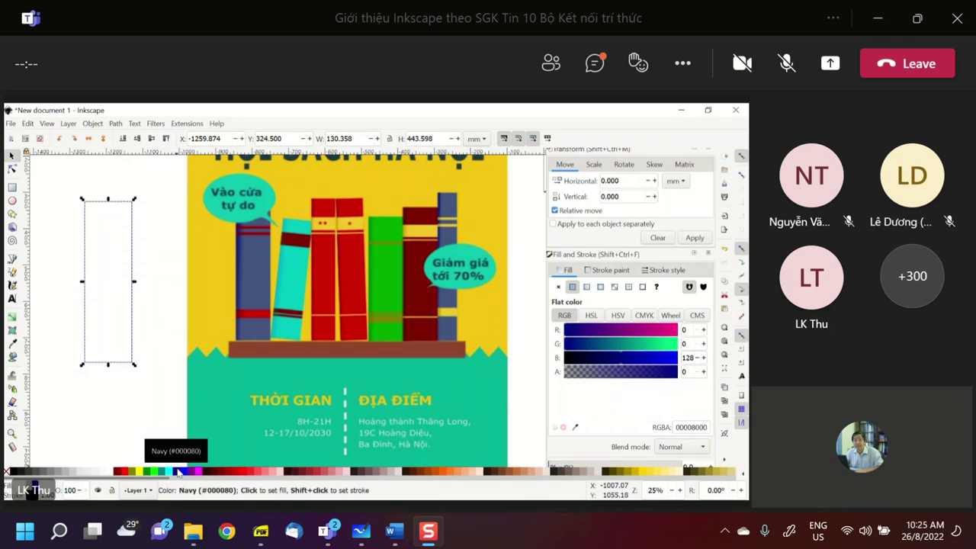
{"action": "left_click", "coordinate": [684, 371]}
Step: Set the navy fill's alpha to 100 for full opacity
{"action": "type", "text": "100"}
{"action": "key", "text": "Return"}
{"action": "scroll", "coordinate": [701, 406], "scroll_direction": "down", "scroll_amount": 1}
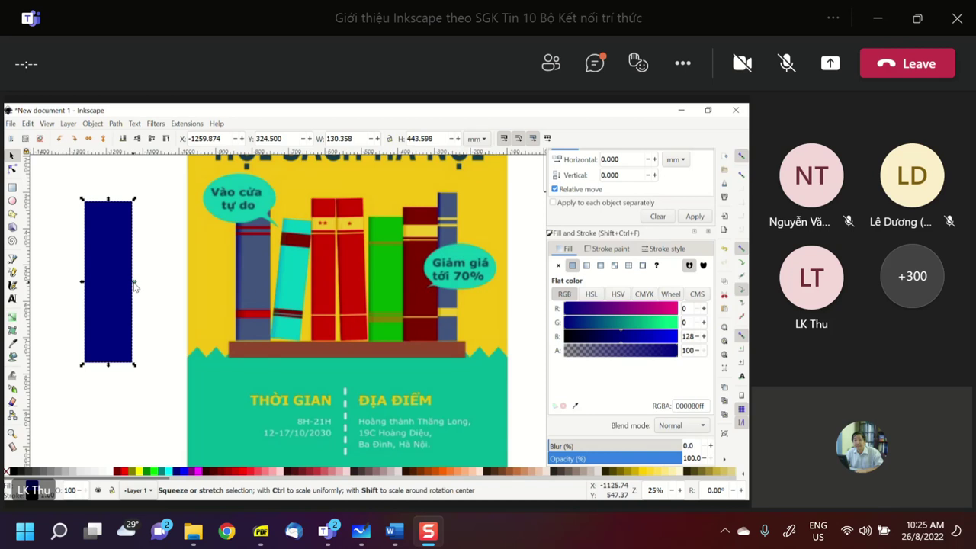
Step: Narrow the rectangle into a thin vertical strip about 28 mm wide
{"action": "left_click_drag", "start_coordinate": [133, 285], "coordinate": [107, 288]}
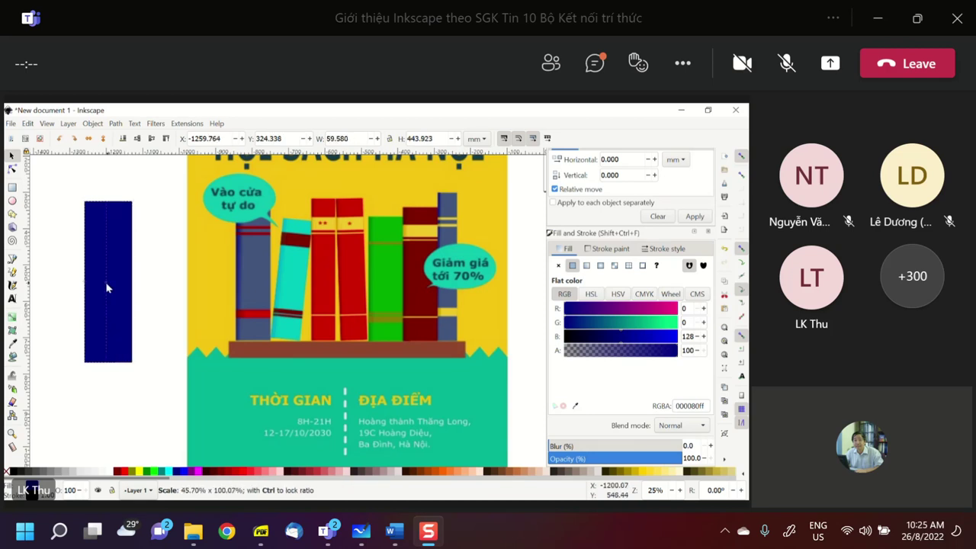
{"action": "left_click_drag", "start_coordinate": [107, 287], "coordinate": [98, 288]}
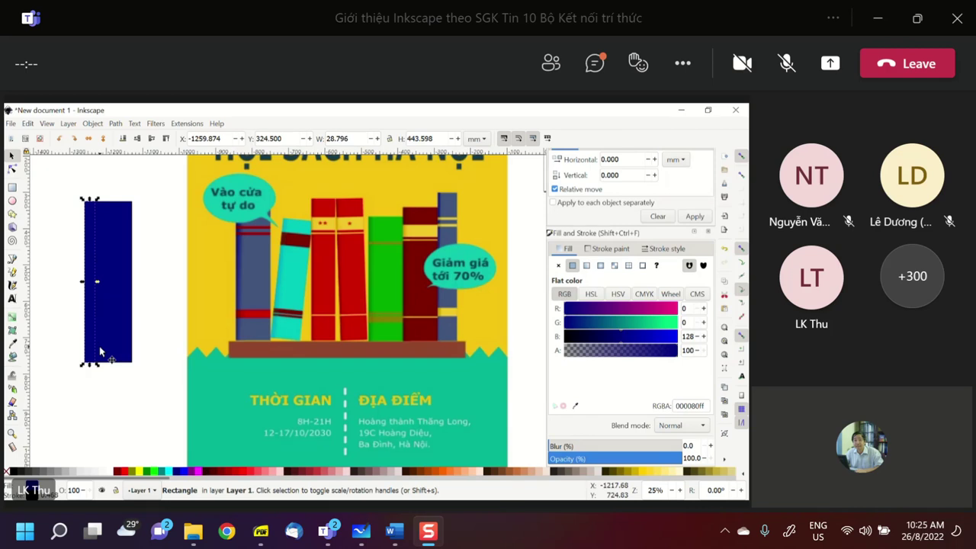
{"action": "left_click", "coordinate": [97, 284]}
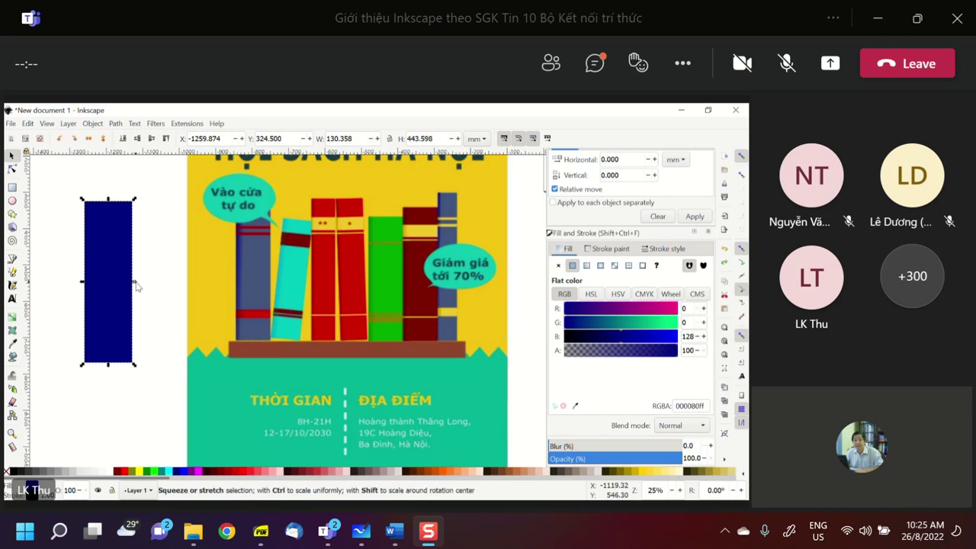
{"action": "left_click_drag", "start_coordinate": [134, 284], "coordinate": [98, 285]}
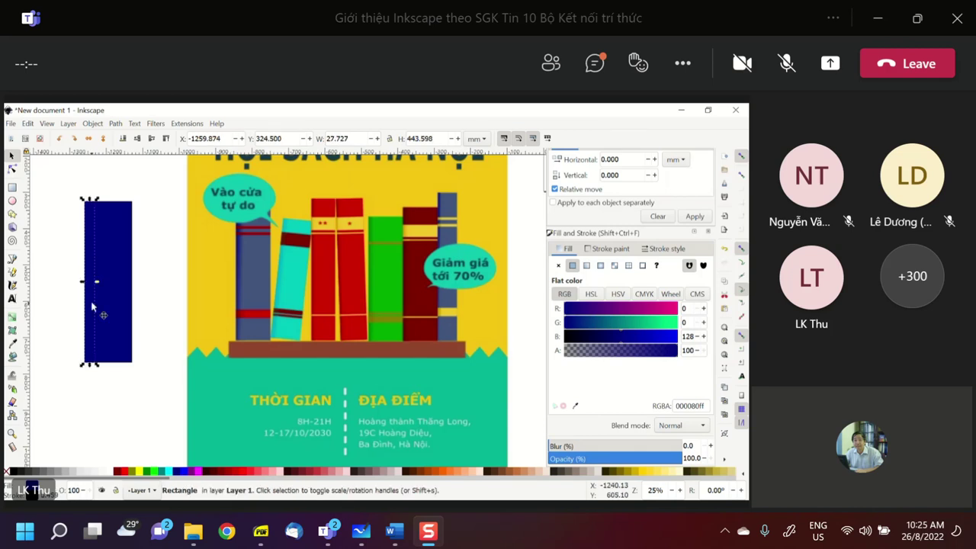
{"action": "left_click", "coordinate": [586, 266]}
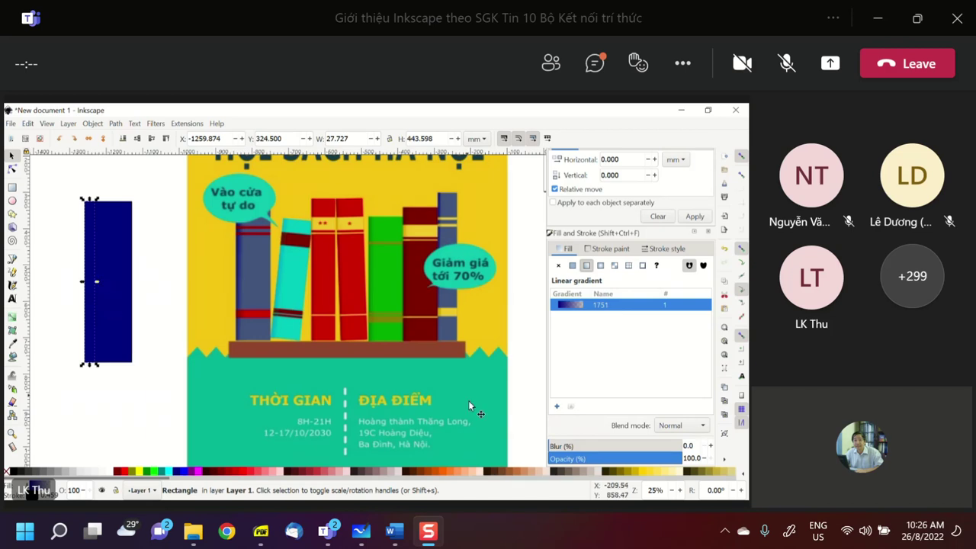
Step: Select the start stop of the navy strip's gradient with the Gradient tool (G)
{"action": "key", "text": "g"}
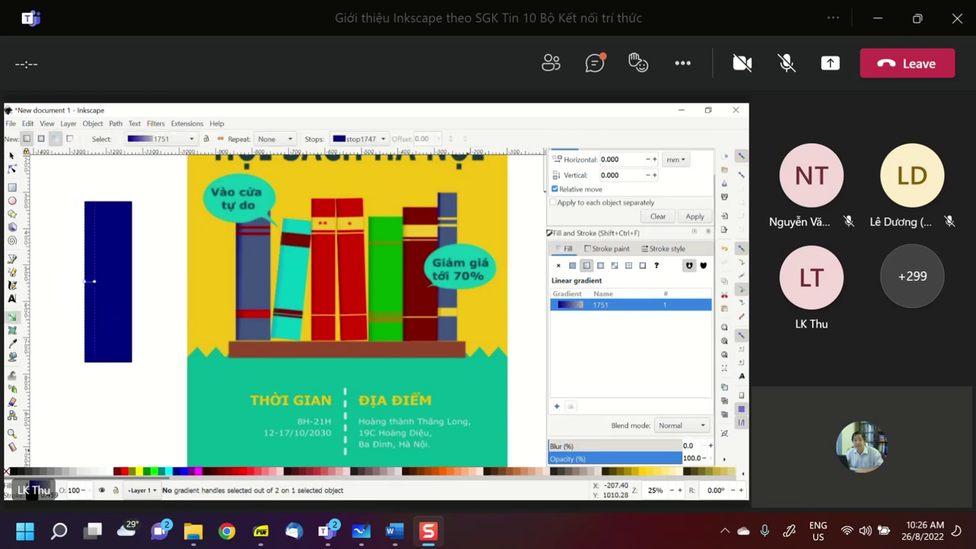
{"action": "left_click", "coordinate": [89, 284]}
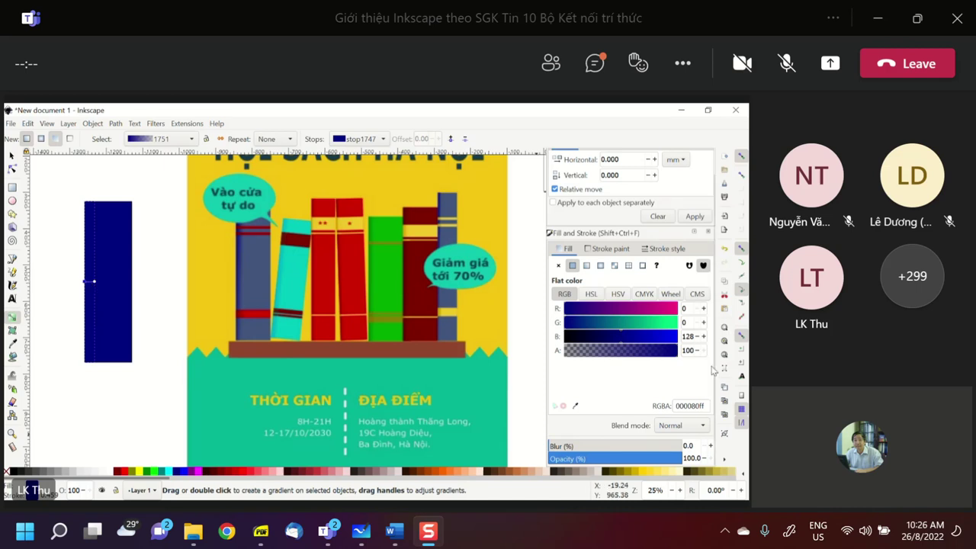
Step: In HSL mode, lower the gradient start stop's lightness to 17
{"action": "left_click", "coordinate": [596, 298]}
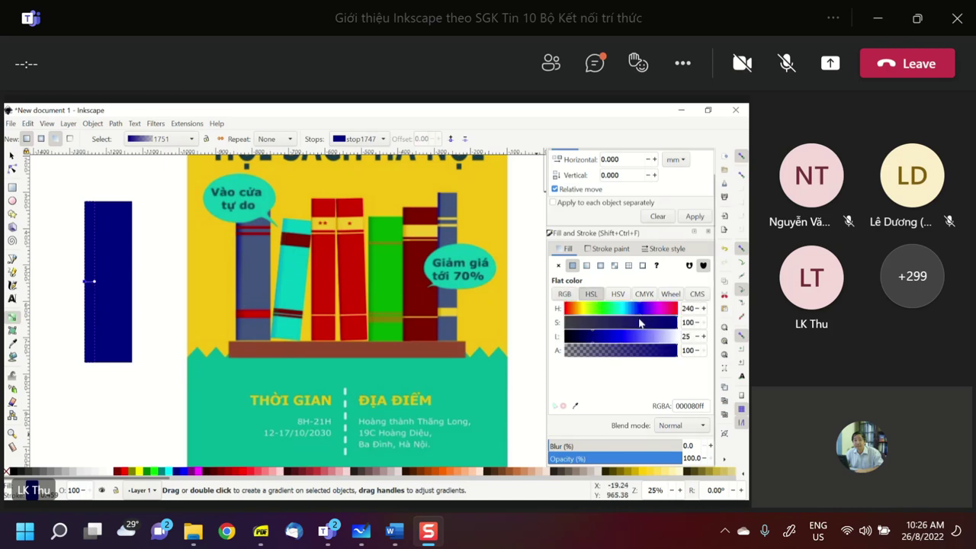
{"action": "left_click", "coordinate": [583, 340]}
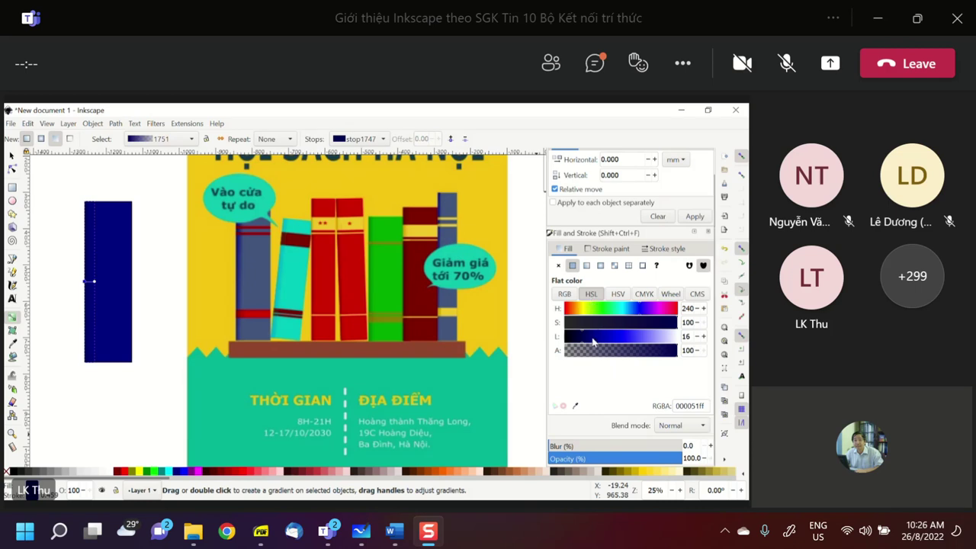
{"action": "key", "text": "Escape"}
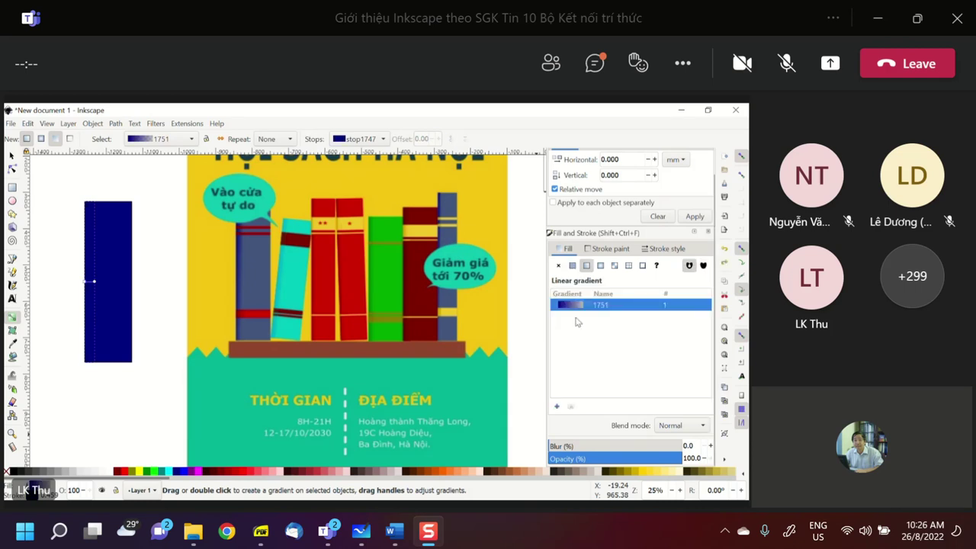
{"action": "left_click", "coordinate": [91, 281]}
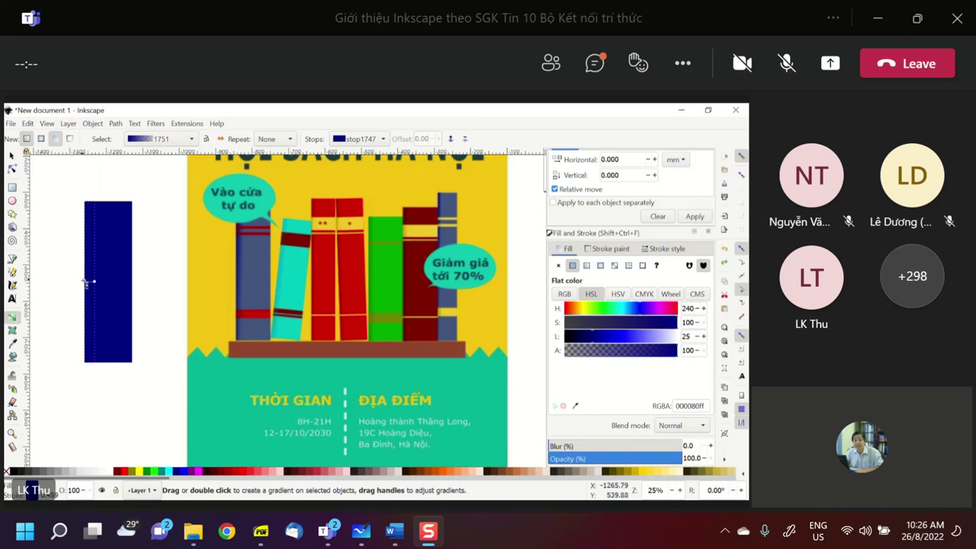
{"action": "left_click", "coordinate": [584, 339]}
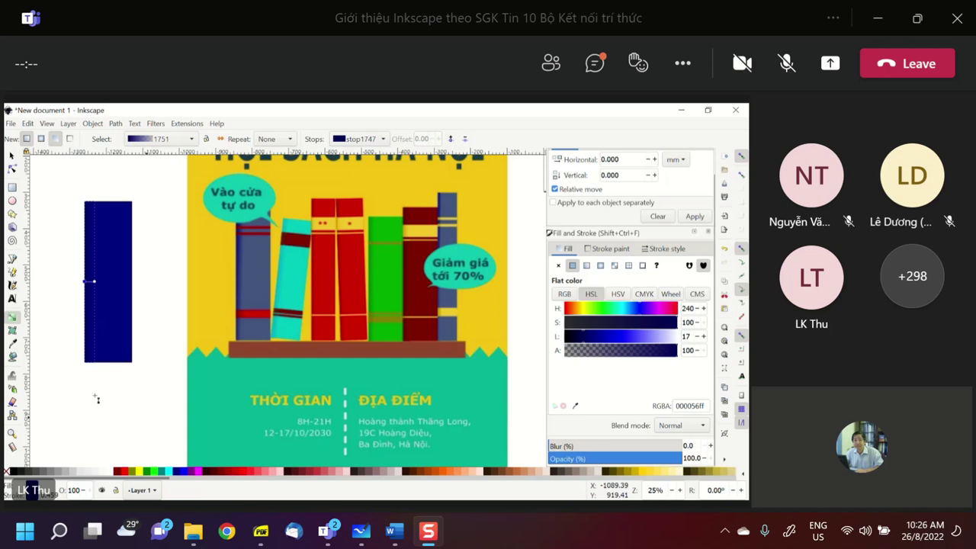
{"action": "left_click", "coordinate": [92, 282]}
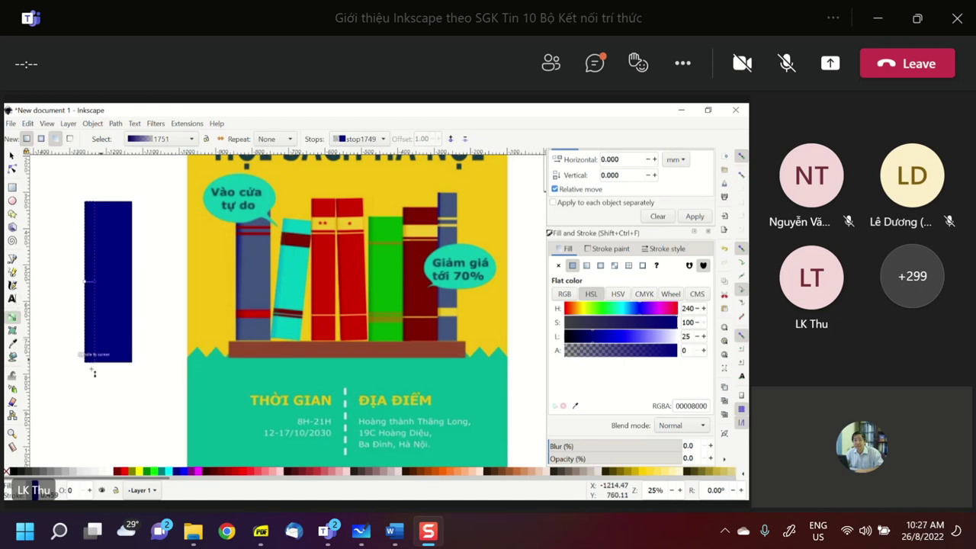
Step: Deselect the dark blue strip and scroll down below it
{"action": "key", "text": "s"}
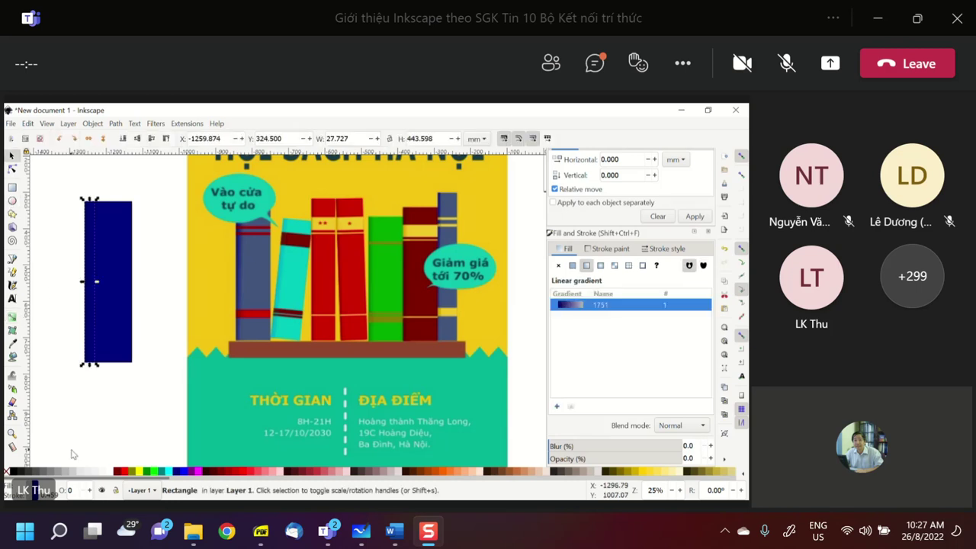
{"action": "left_click", "coordinate": [81, 434]}
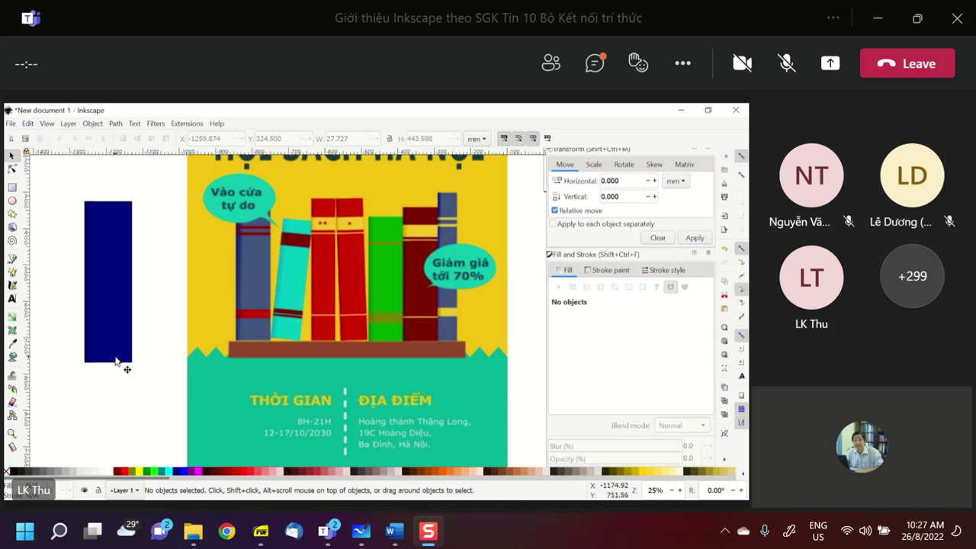
{"action": "scroll", "coordinate": [97, 366], "scroll_direction": "down", "scroll_amount": 1}
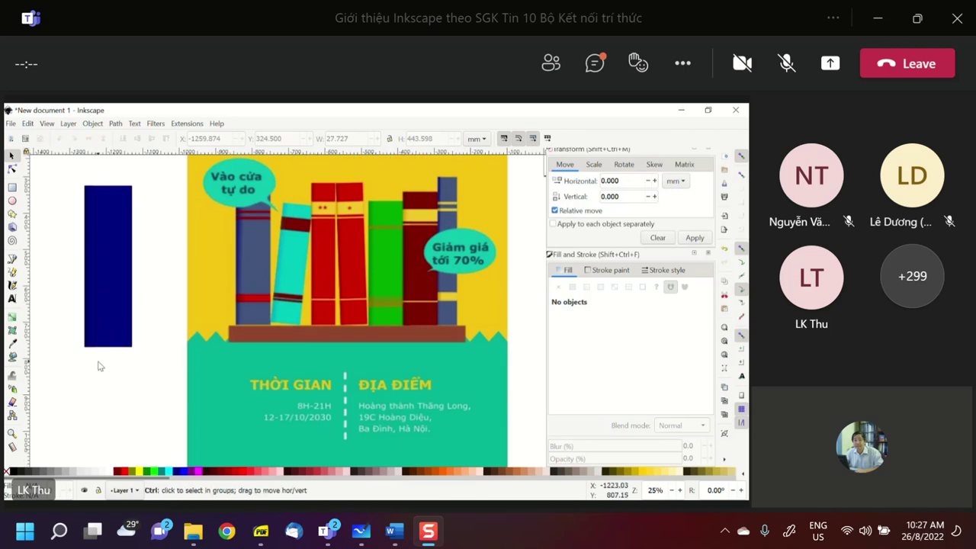
{"action": "scroll", "coordinate": [97, 366], "scroll_direction": "down", "scroll_amount": 2, "text": "ctrl"}
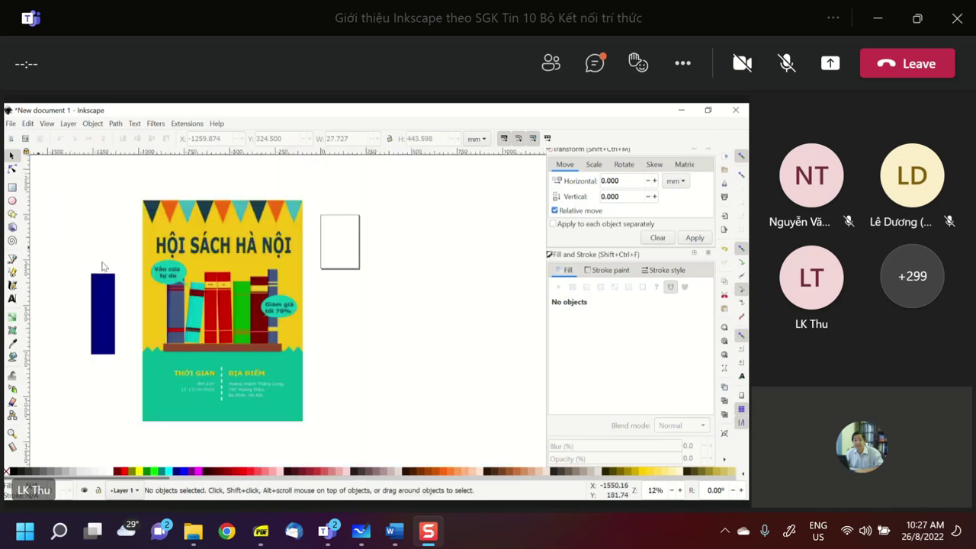
{"action": "left_click", "coordinate": [12, 187]}
Step: Draw a tall rectangle below the navy strip and fill it cyan
{"action": "left_click_drag", "start_coordinate": [74, 370], "coordinate": [103, 456]}
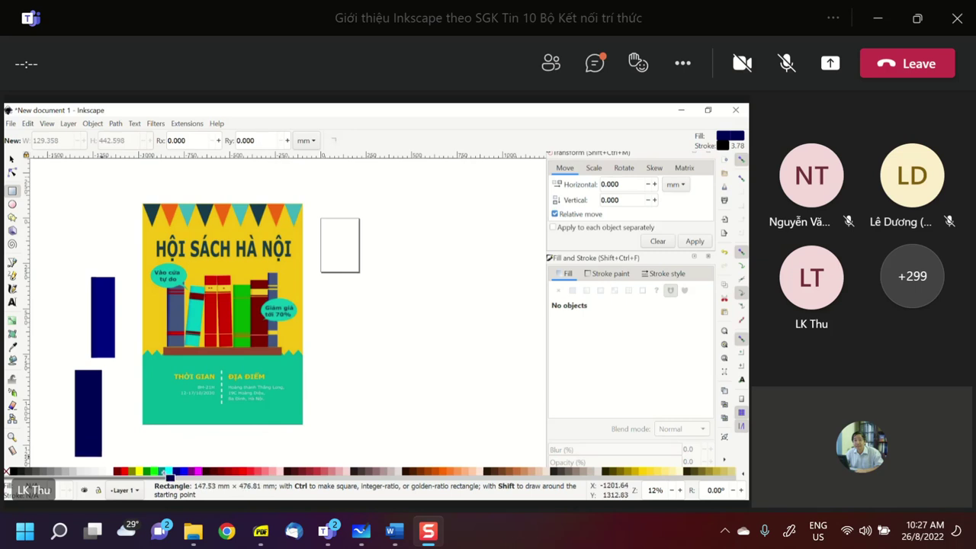
{"action": "left_click", "coordinate": [166, 472]}
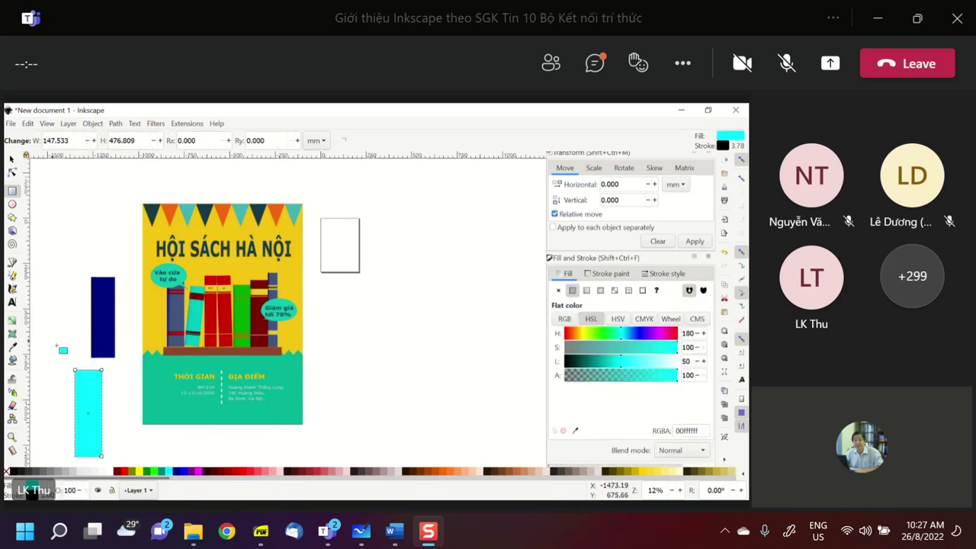
{"action": "key", "text": "s"}
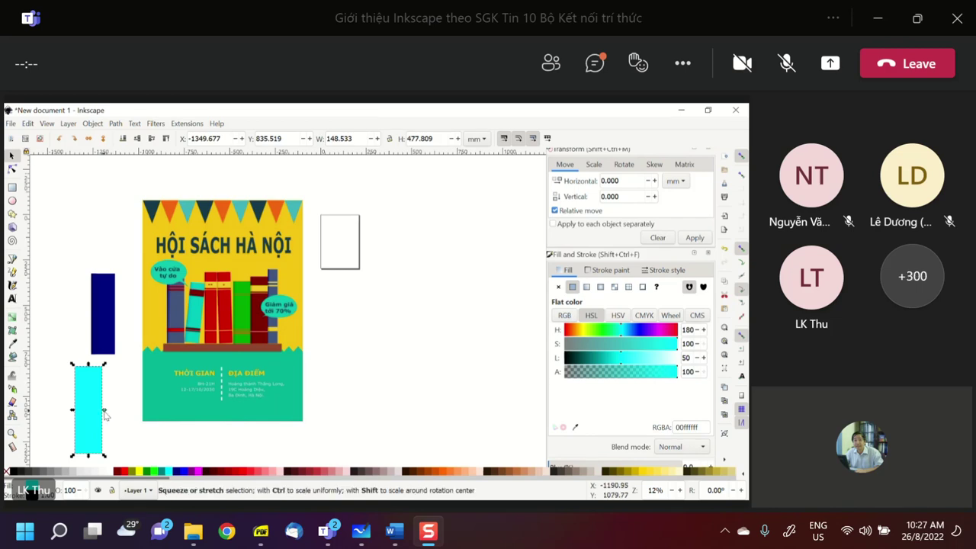
{"action": "left_click", "coordinate": [84, 411]}
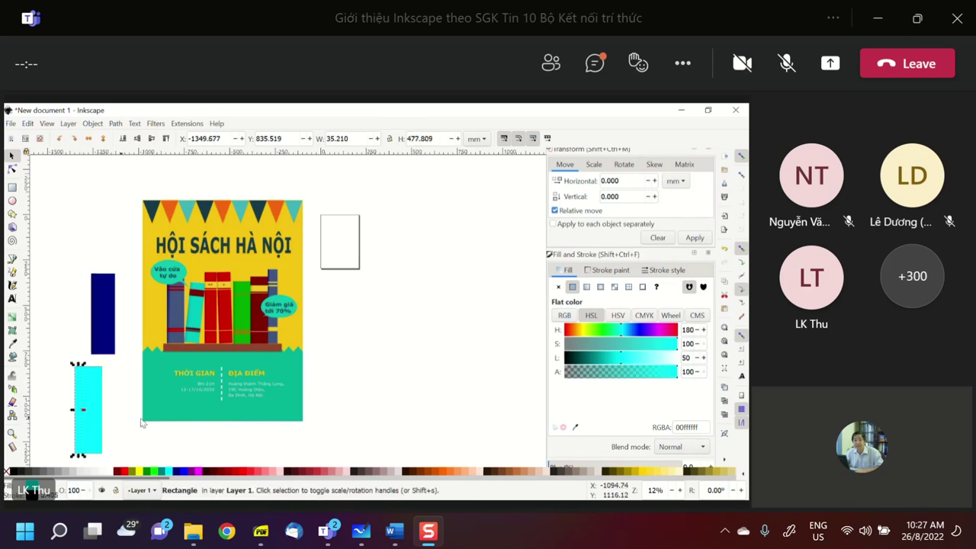
Step: Try a linear gradient fill on the cyan rectangle, then reselect it
{"action": "left_click", "coordinate": [587, 287]}
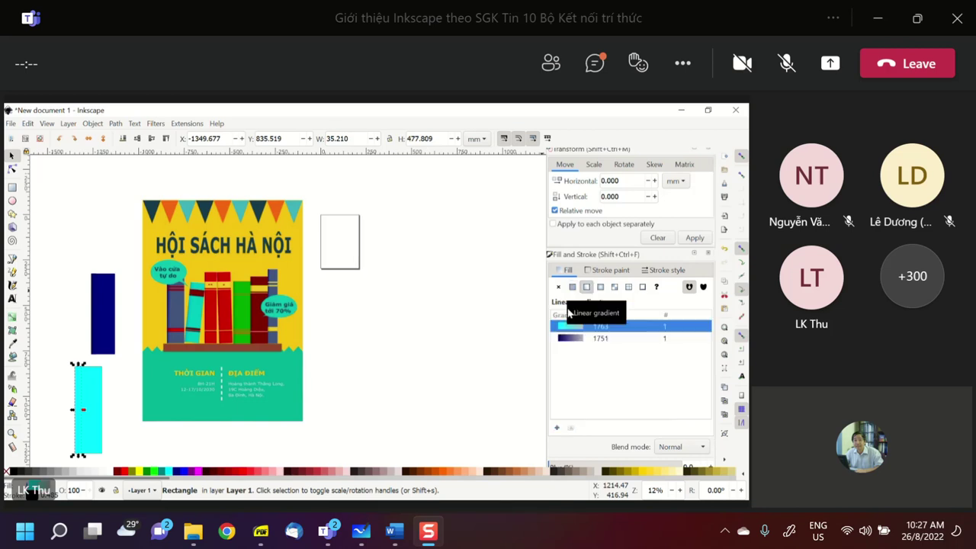
{"action": "left_click", "coordinate": [572, 428]}
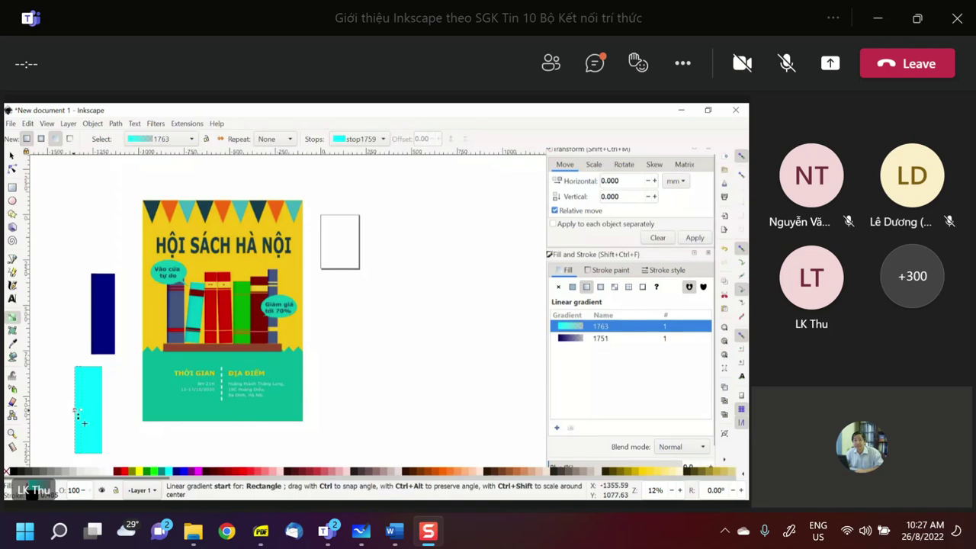
{"action": "left_click", "coordinate": [76, 411]}
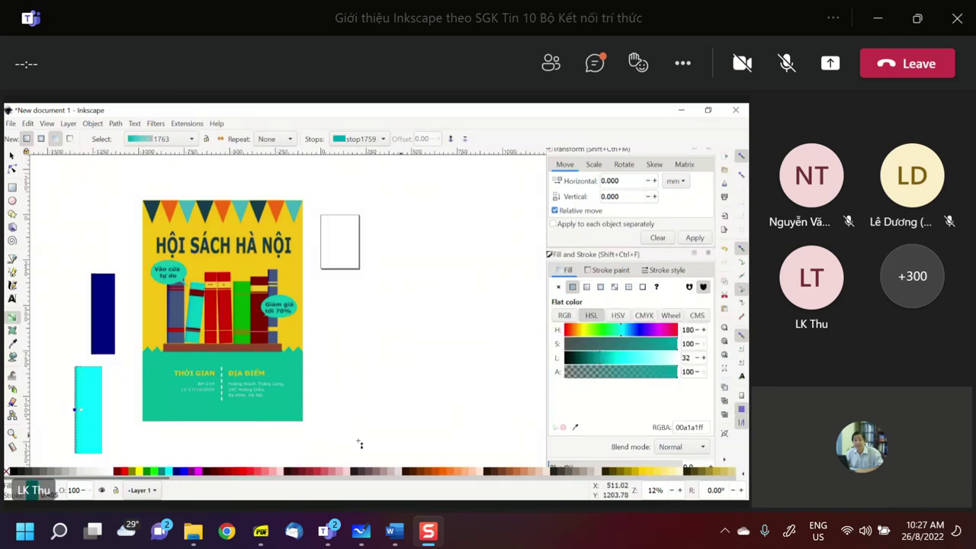
{"action": "key", "text": "s"}
{"action": "left_click", "coordinate": [137, 451]}
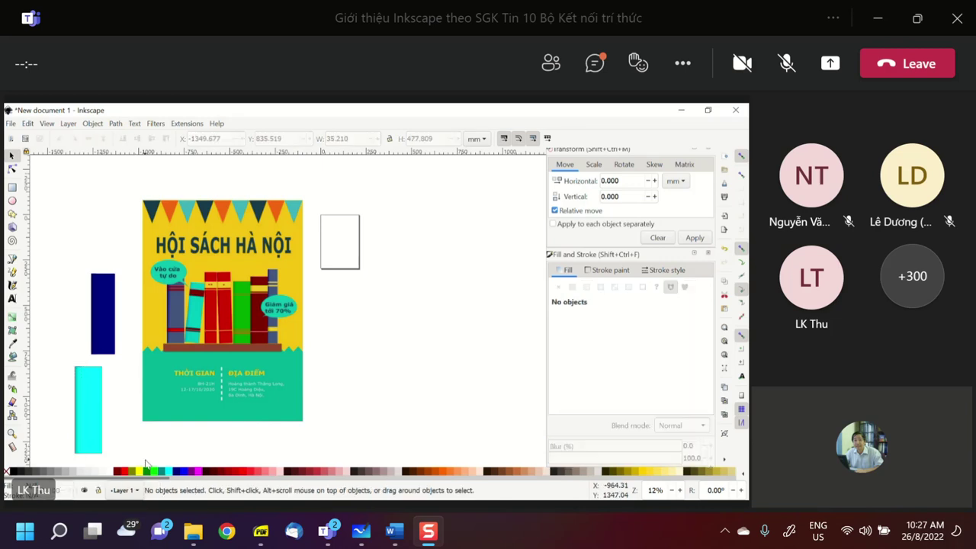
{"action": "left_click", "coordinate": [81, 418]}
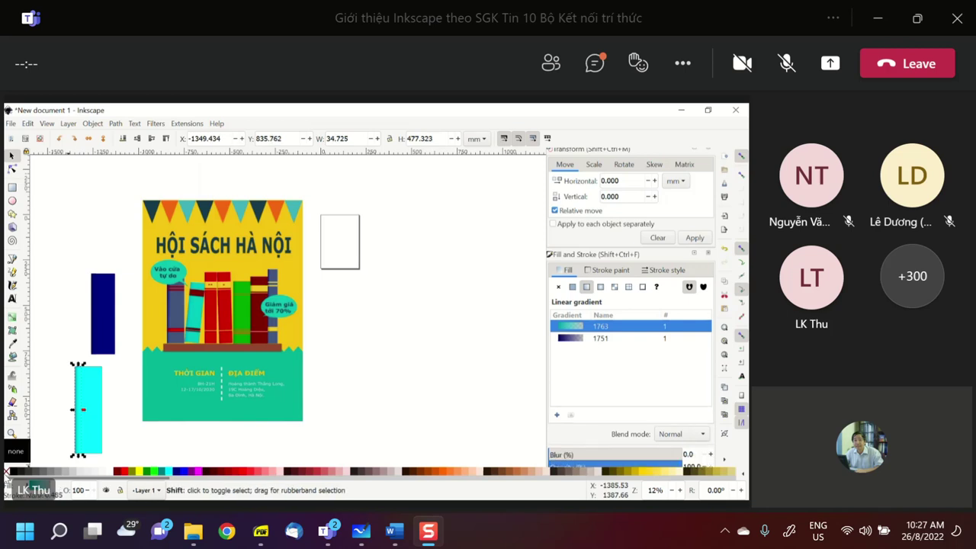
{"action": "left_click", "coordinate": [120, 463]}
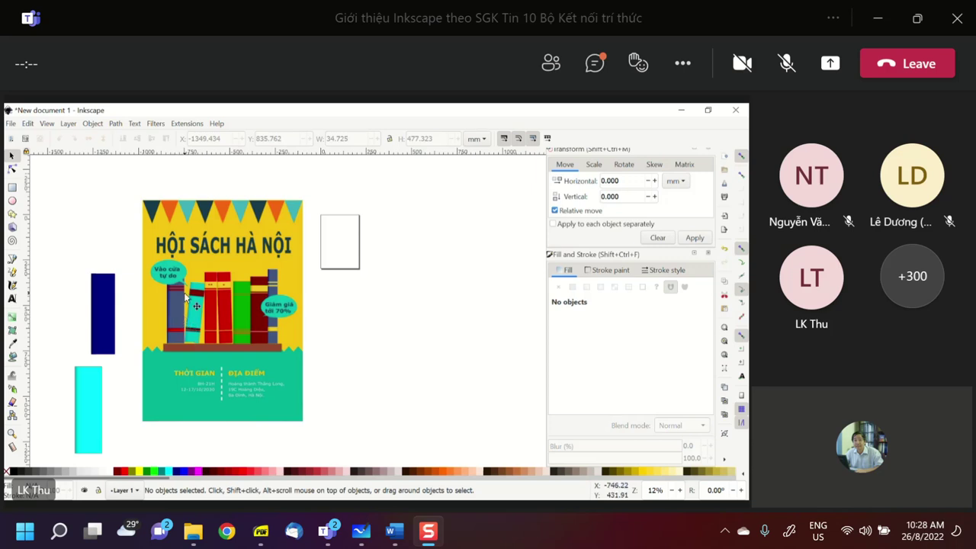
{"action": "left_click", "coordinate": [102, 379]}
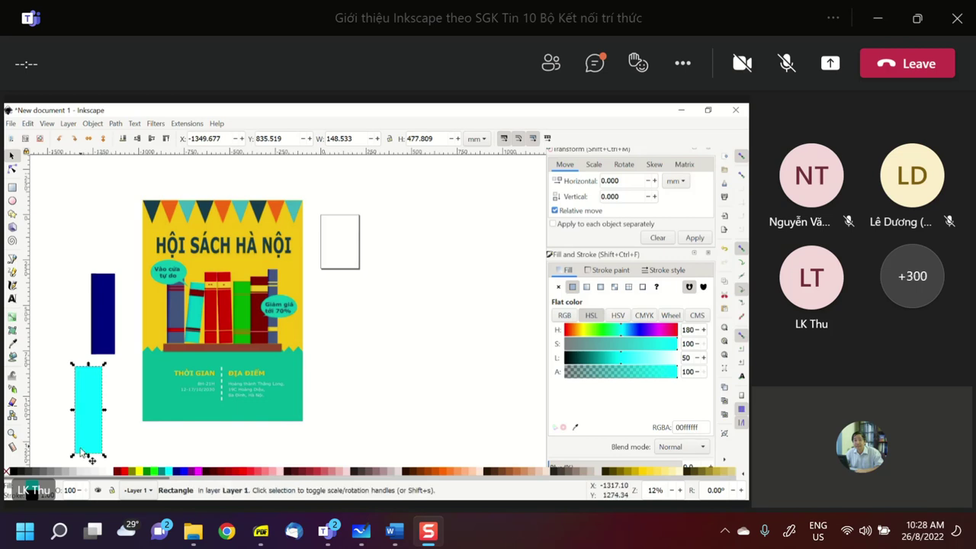
Step: Squash the rectangle copy into a thin 148.53 × 18.1 mm maroon strip across the cyan bar's upper part
{"action": "left_click_drag", "start_coordinate": [80, 451], "coordinate": [91, 375]}
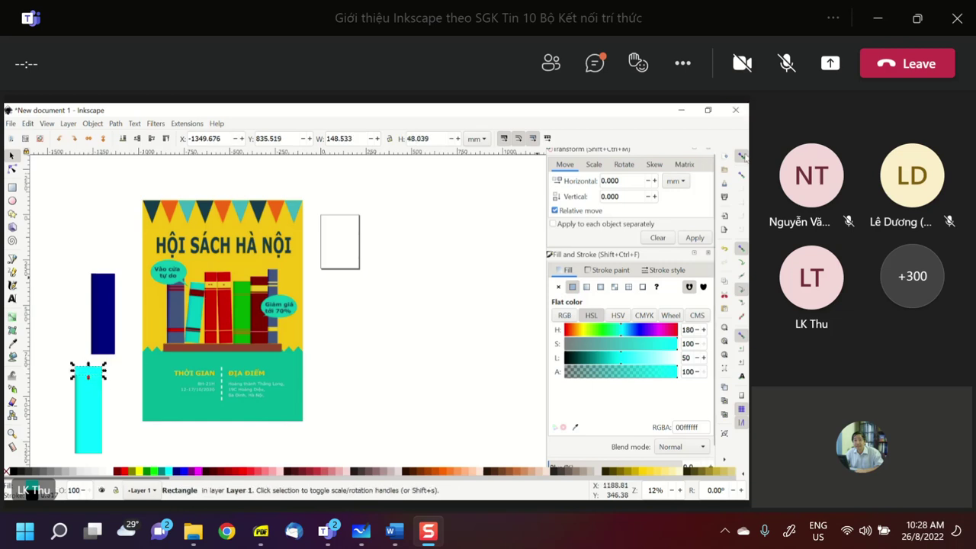
{"action": "left_click", "coordinate": [743, 156]}
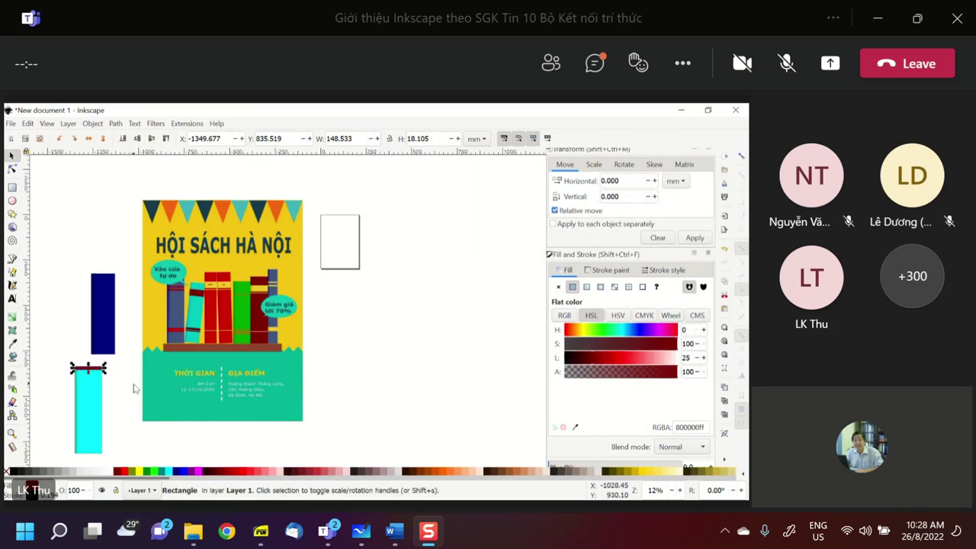
{"action": "left_click_drag", "start_coordinate": [97, 371], "coordinate": [95, 387]}
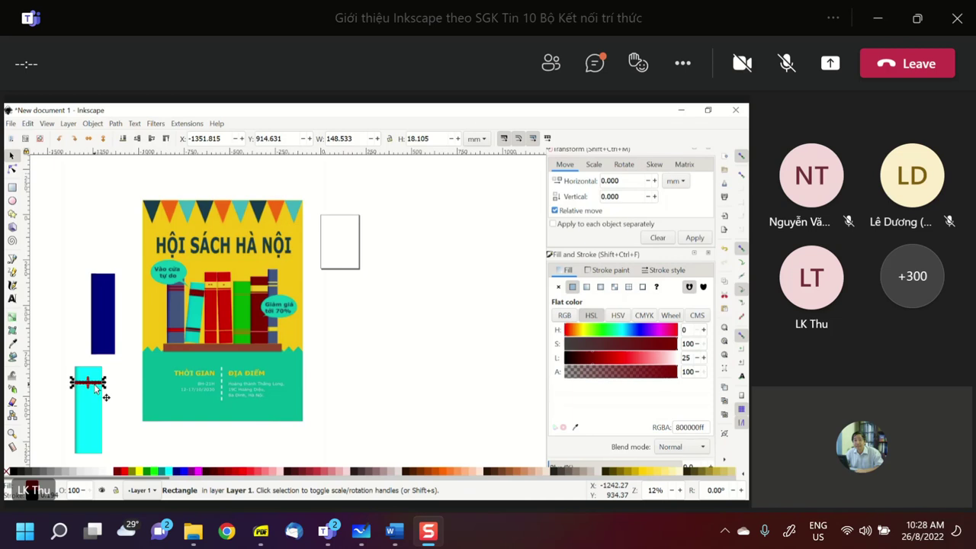
{"action": "left_click_drag", "start_coordinate": [90, 386], "coordinate": [92, 383]}
{"action": "scroll", "coordinate": [92, 384], "scroll_direction": "up", "scroll_amount": 3}
{"action": "scroll", "coordinate": [99, 365], "scroll_direction": "up", "scroll_amount": 3}
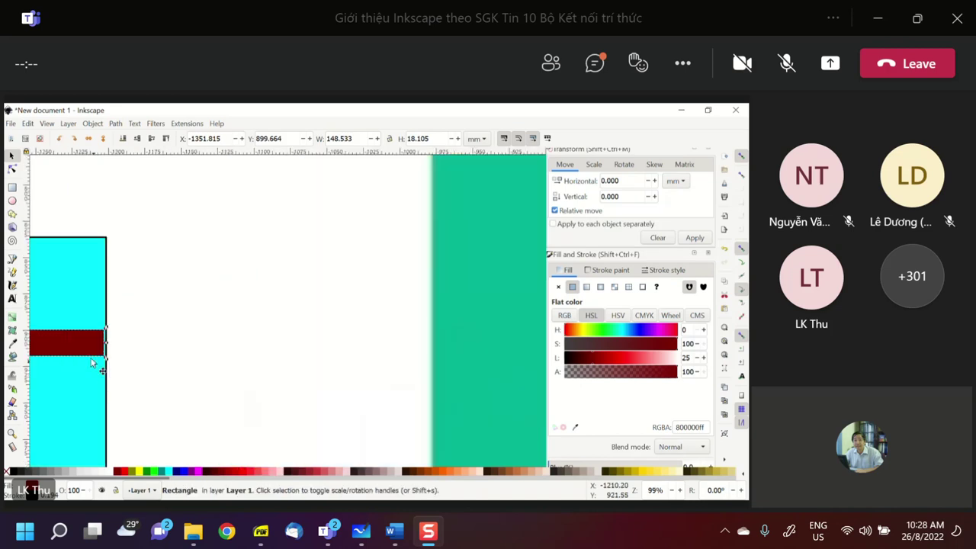
{"action": "left_click_drag", "start_coordinate": [79, 345], "coordinate": [84, 348]}
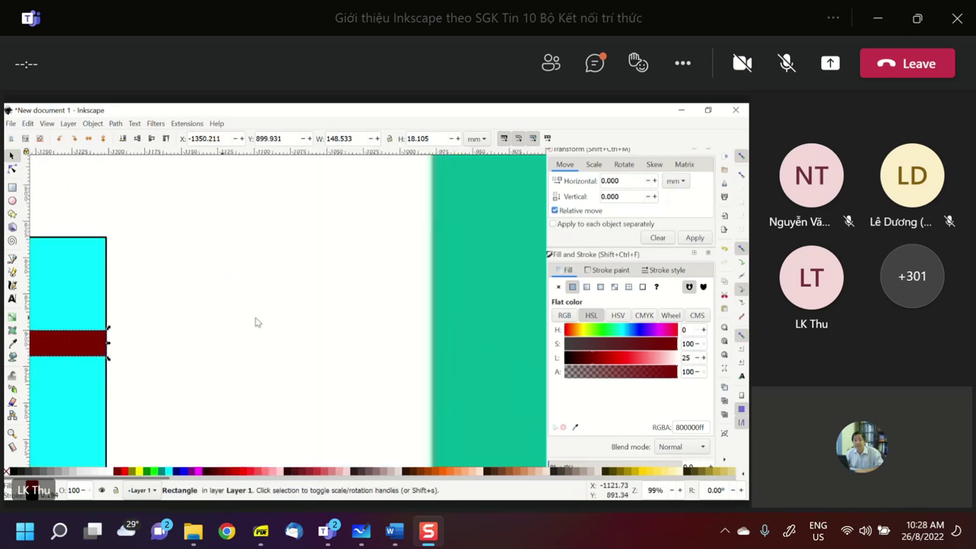
{"action": "scroll", "coordinate": [261, 349], "scroll_direction": "down", "scroll_amount": 5}
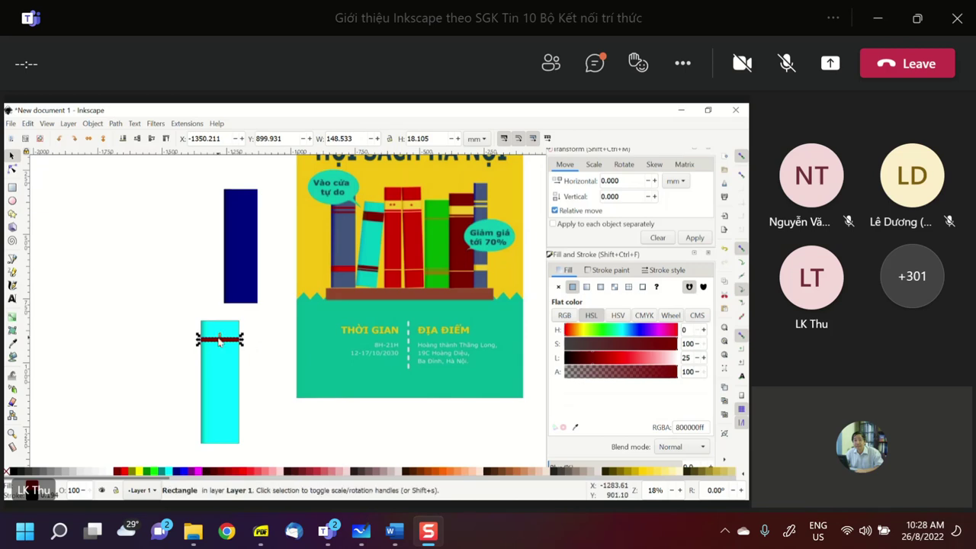
Step: With snapping off, position a second red stripe just below the first near the book's top
{"action": "left_click_drag", "start_coordinate": [216, 344], "coordinate": [217, 355]}
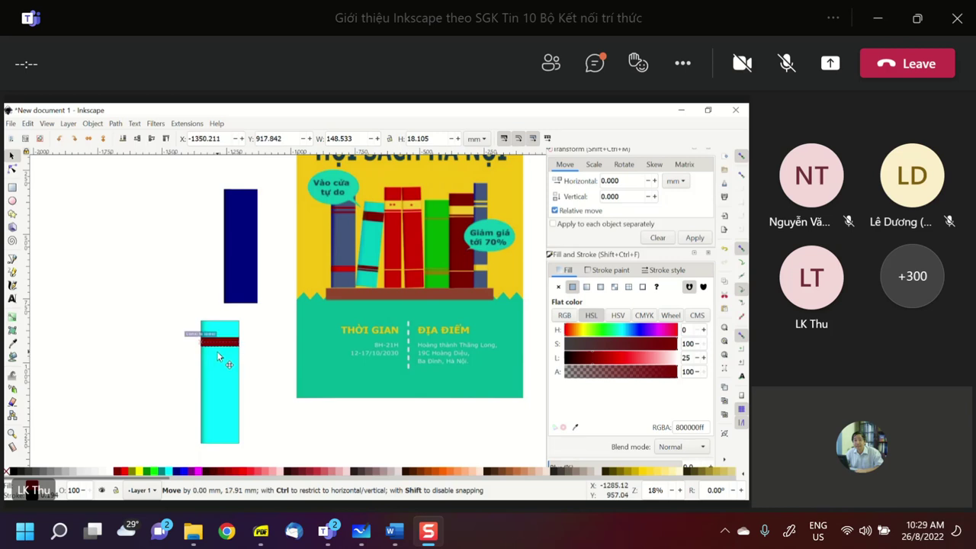
{"action": "left_click_drag", "start_coordinate": [218, 356], "coordinate": [215, 359]}
{"action": "scroll", "coordinate": [257, 360], "scroll_direction": "up", "scroll_amount": 5}
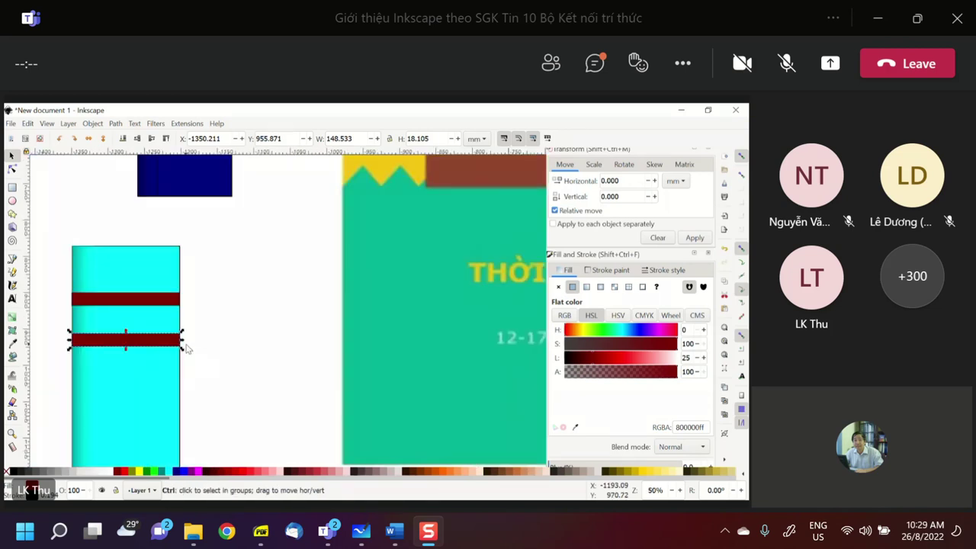
{"action": "scroll", "coordinate": [195, 360], "scroll_direction": "up", "scroll_amount": 1}
{"action": "scroll", "coordinate": [195, 360], "scroll_direction": "down", "scroll_amount": 6}
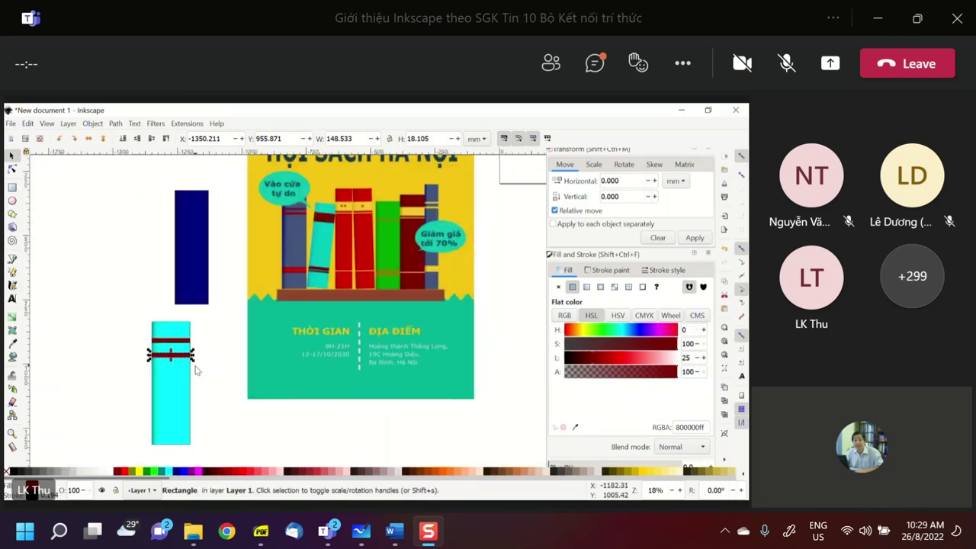
{"action": "left_click", "coordinate": [742, 157]}
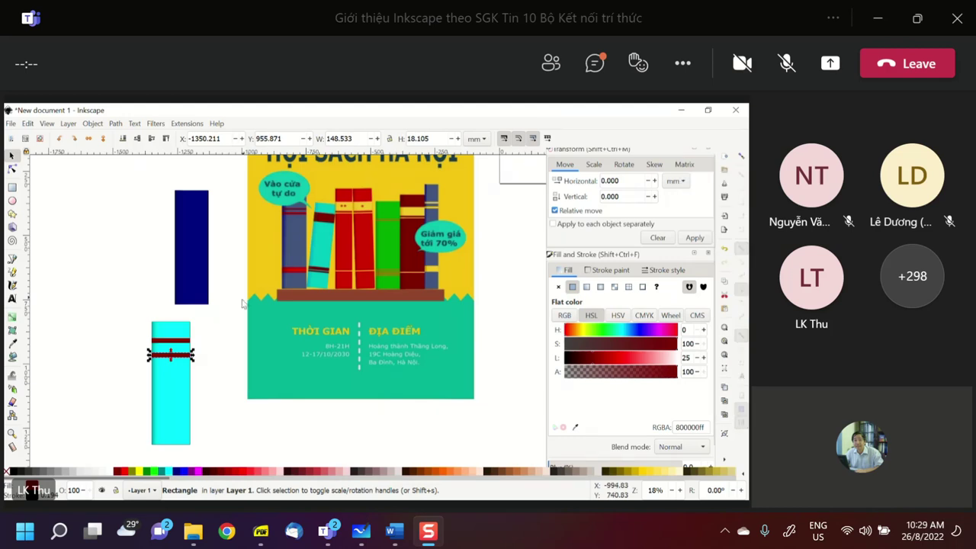
{"action": "left_click_drag", "start_coordinate": [178, 356], "coordinate": [185, 358]}
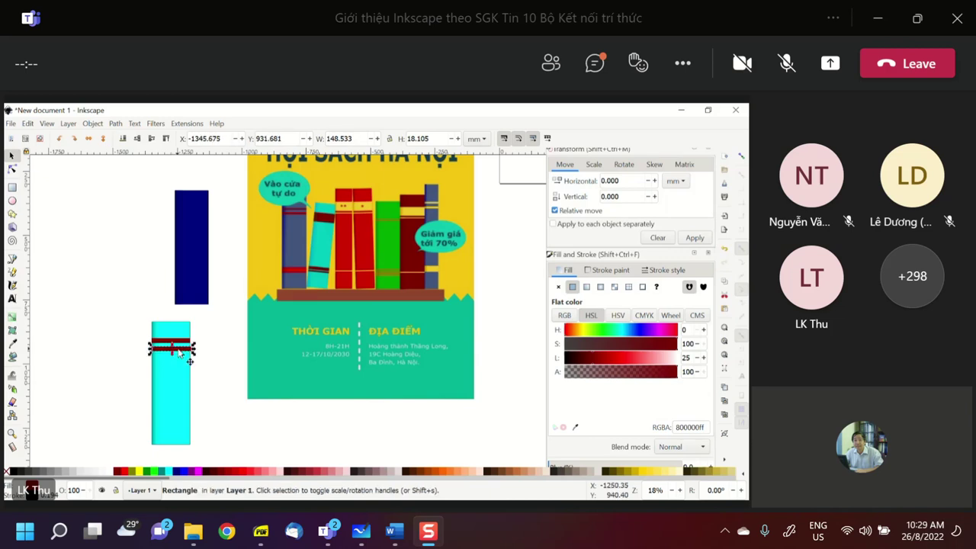
{"action": "scroll", "coordinate": [187, 361], "scroll_direction": "up", "scroll_amount": 3}
{"action": "scroll", "coordinate": [187, 360], "scroll_direction": "up", "scroll_amount": 2}
{"action": "left_click_drag", "start_coordinate": [162, 321], "coordinate": [163, 320]}
{"action": "scroll", "coordinate": [238, 298], "scroll_direction": "down", "scroll_amount": 6}
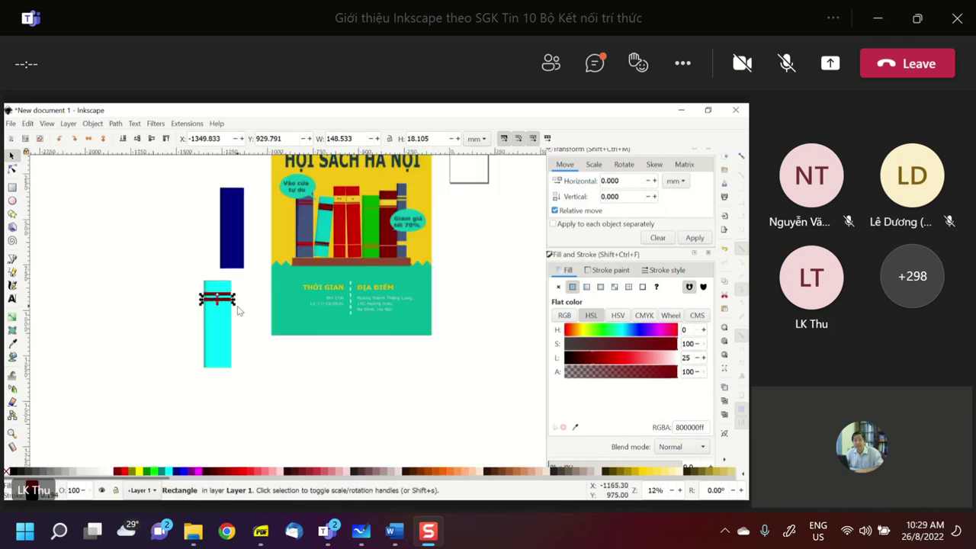
Step: Move another red stripe near the cyan book's bottom, align it with the edges, and stretch it taller
{"action": "left_click", "coordinate": [253, 337]}
{"action": "left_click", "coordinate": [225, 301]}
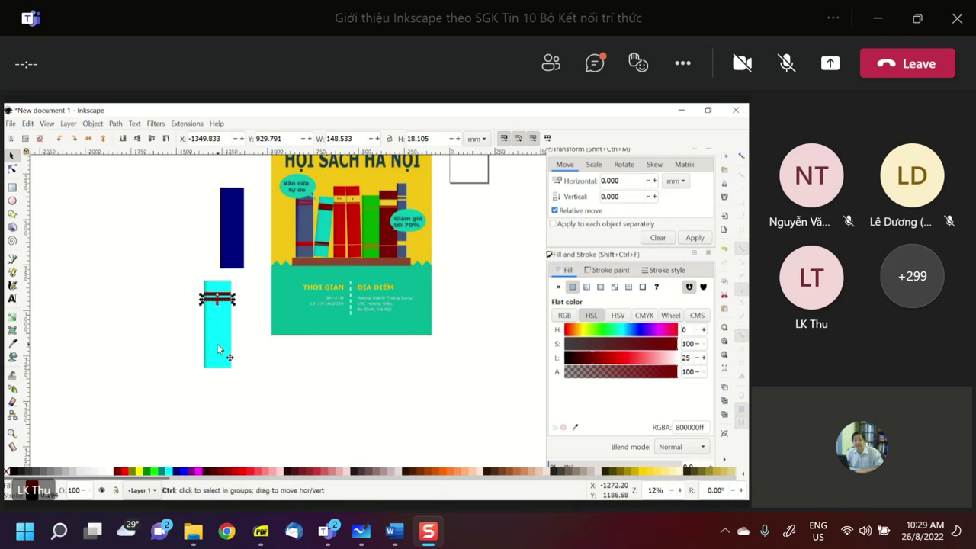
{"action": "left_click_drag", "start_coordinate": [217, 298], "coordinate": [215, 352]}
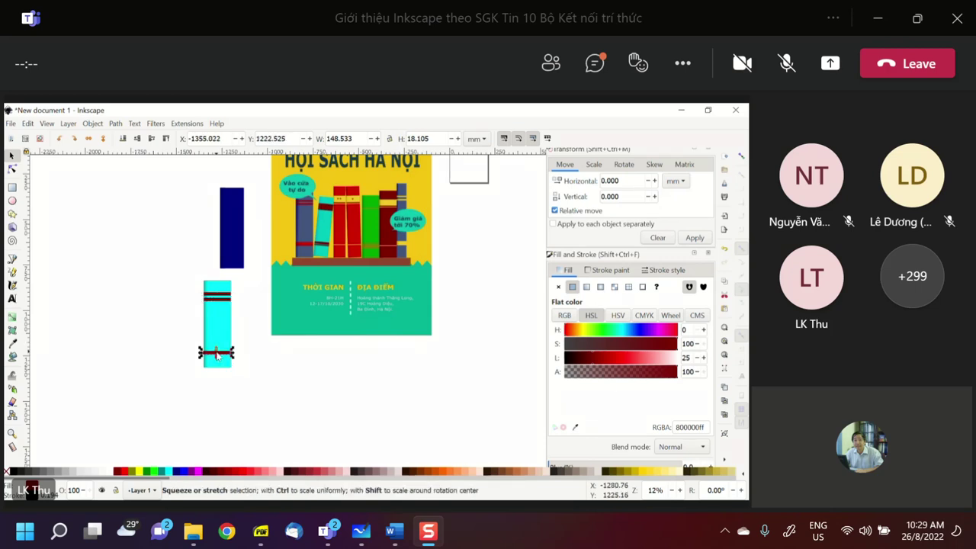
{"action": "scroll", "coordinate": [221, 352], "scroll_direction": "up", "scroll_amount": 3}
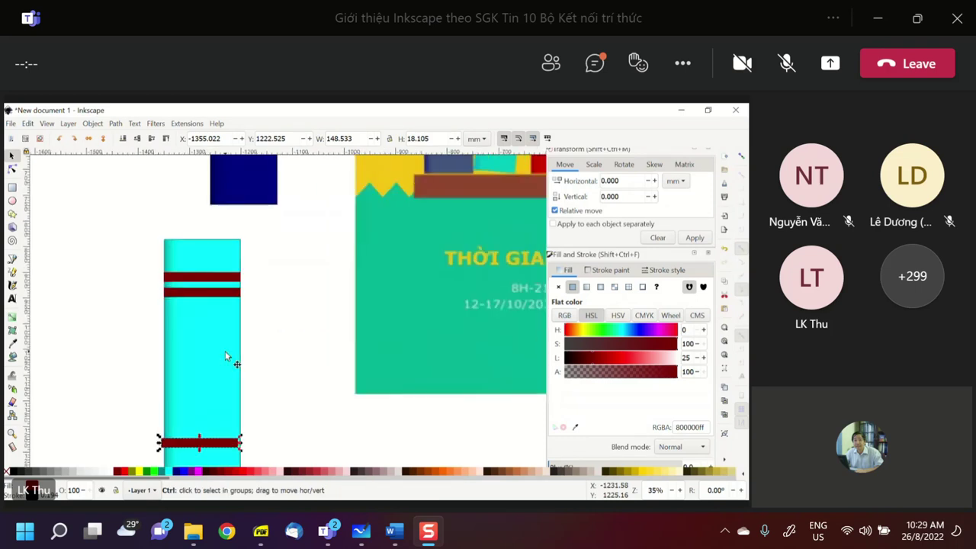
{"action": "left_click_drag", "start_coordinate": [208, 353], "coordinate": [201, 340]}
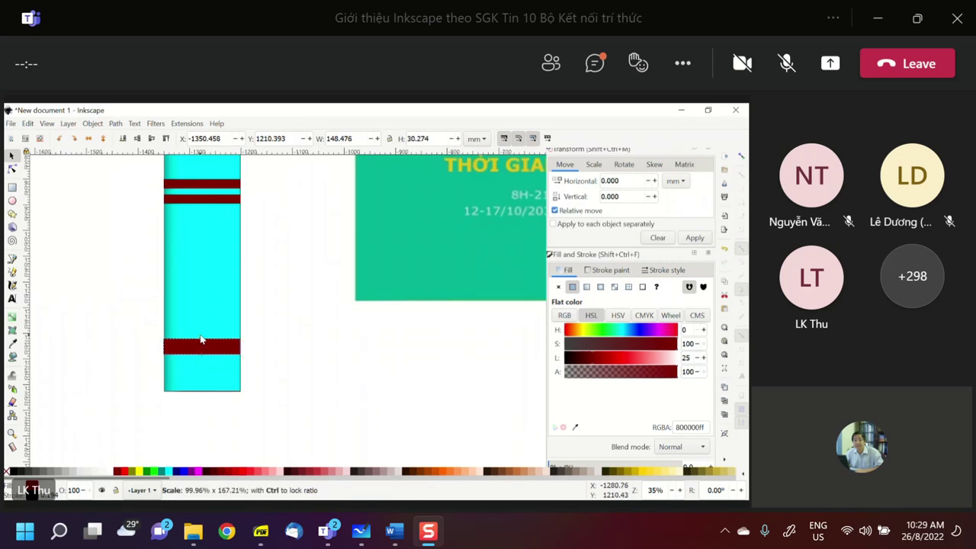
{"action": "left_click_drag", "start_coordinate": [200, 340], "coordinate": [201, 335]}
{"action": "scroll", "coordinate": [274, 350], "scroll_direction": "down", "scroll_amount": 4}
{"action": "left_click", "coordinate": [268, 306]}
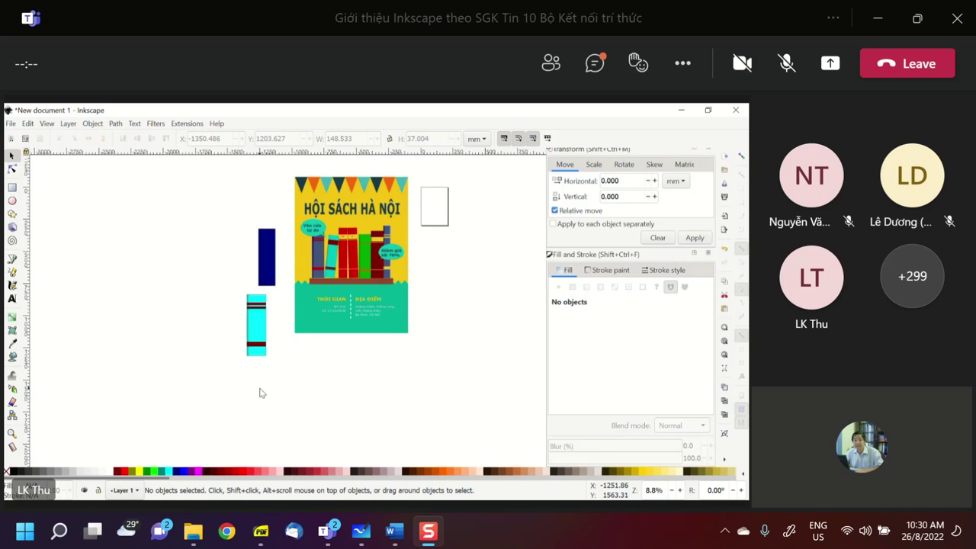
Step: Draw a vertical black line left of the cyan book with a 22.065 mm stroke width
{"action": "left_click", "coordinate": [350, 311]}
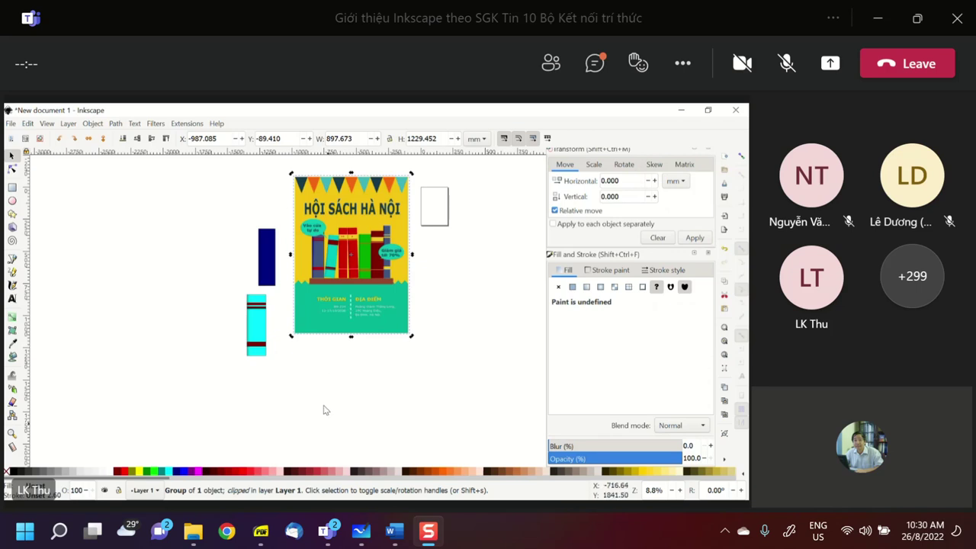
{"action": "left_click", "coordinate": [312, 372]}
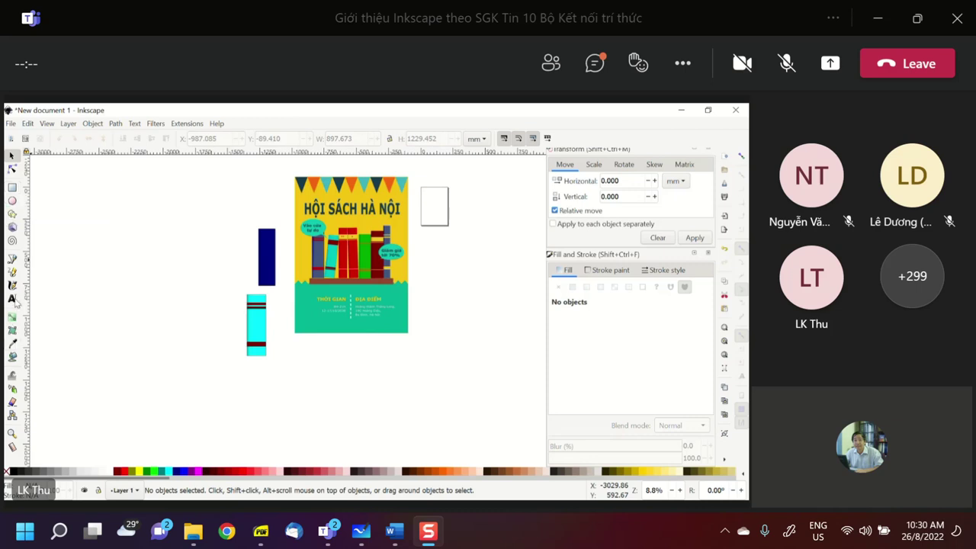
{"action": "left_click", "coordinate": [12, 257]}
{"action": "left_click", "coordinate": [141, 380]}
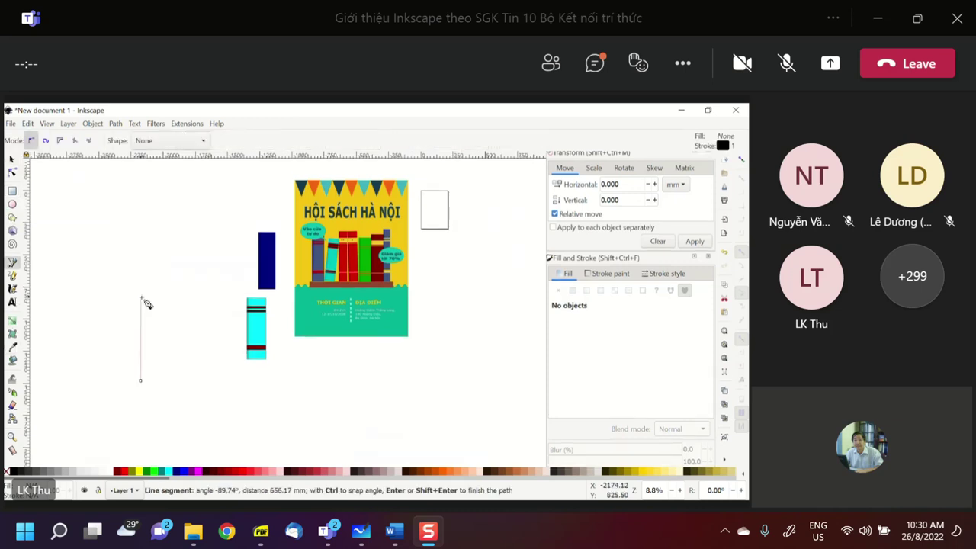
{"action": "left_click", "coordinate": [141, 299]}
{"action": "key", "text": "Return"}
{"action": "left_click", "coordinate": [664, 273]}
{"action": "left_click", "coordinate": [622, 291]}
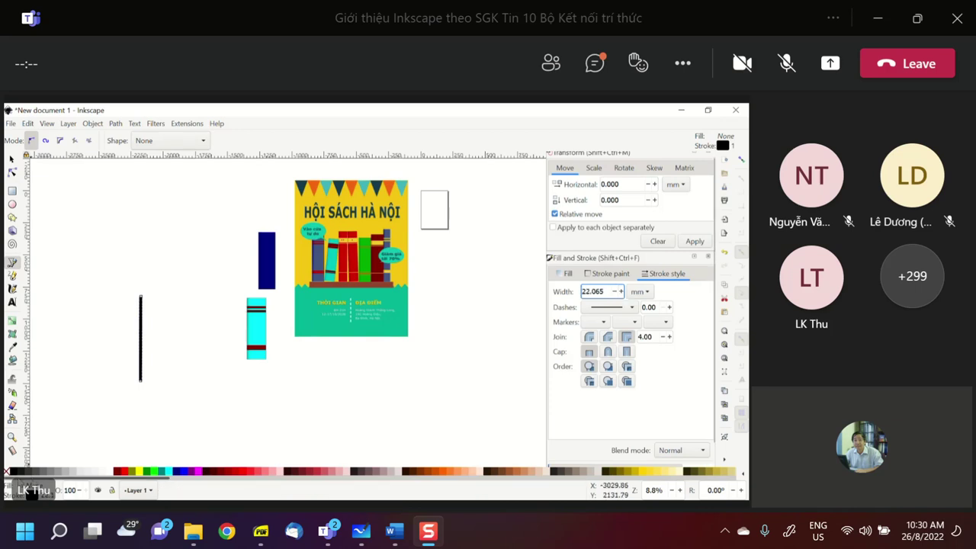
{"action": "left_click", "coordinate": [632, 307]}
{"action": "left_click", "coordinate": [630, 309]}
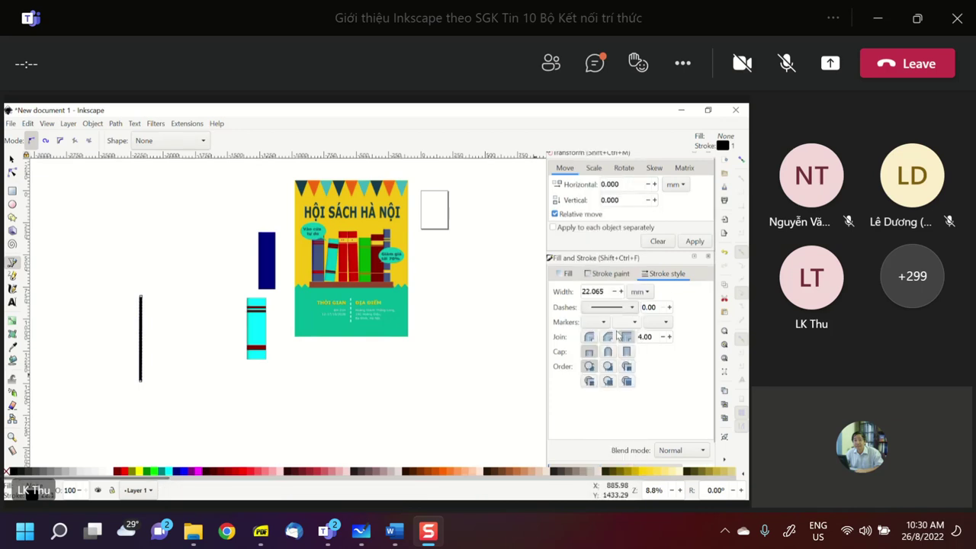
Step: Make the thick black line dashed with round caps
{"action": "left_click", "coordinate": [626, 308]}
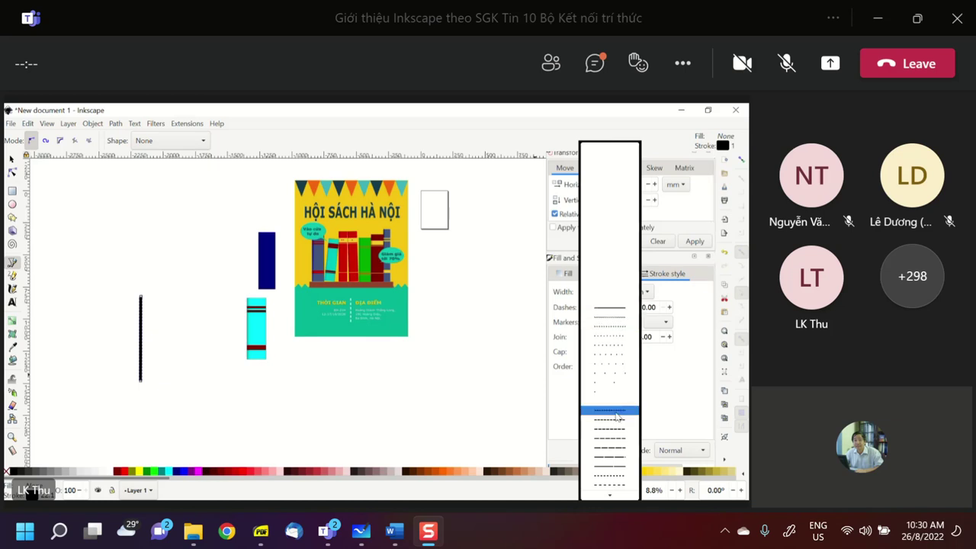
{"action": "left_click", "coordinate": [614, 438]}
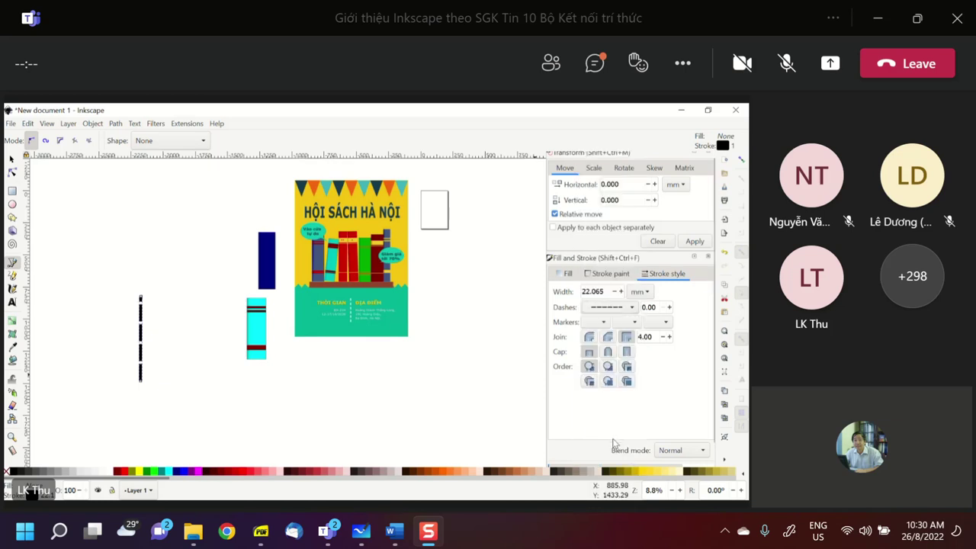
{"action": "left_click", "coordinate": [607, 352]}
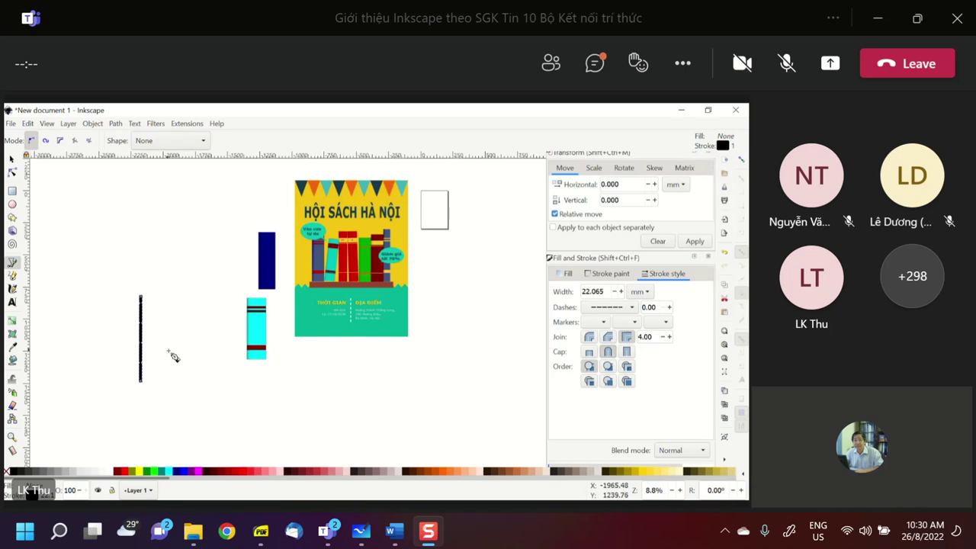
{"action": "scroll", "coordinate": [169, 357], "scroll_direction": "up", "scroll_amount": 4}
{"action": "scroll", "coordinate": [169, 357], "scroll_direction": "down", "scroll_amount": 2}
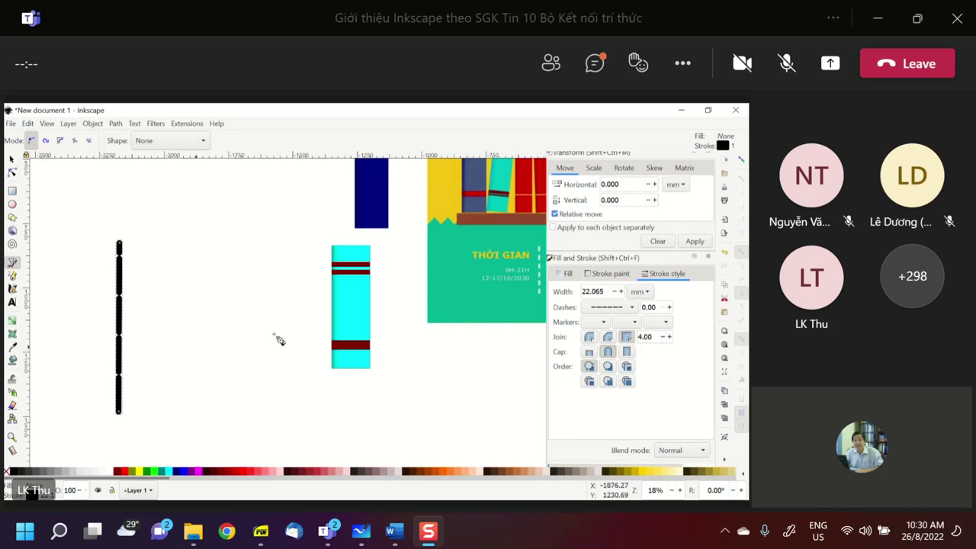
Step: Try a longer dash pattern, then settle on a shorter dash pattern for the line
{"action": "left_click", "coordinate": [630, 306]}
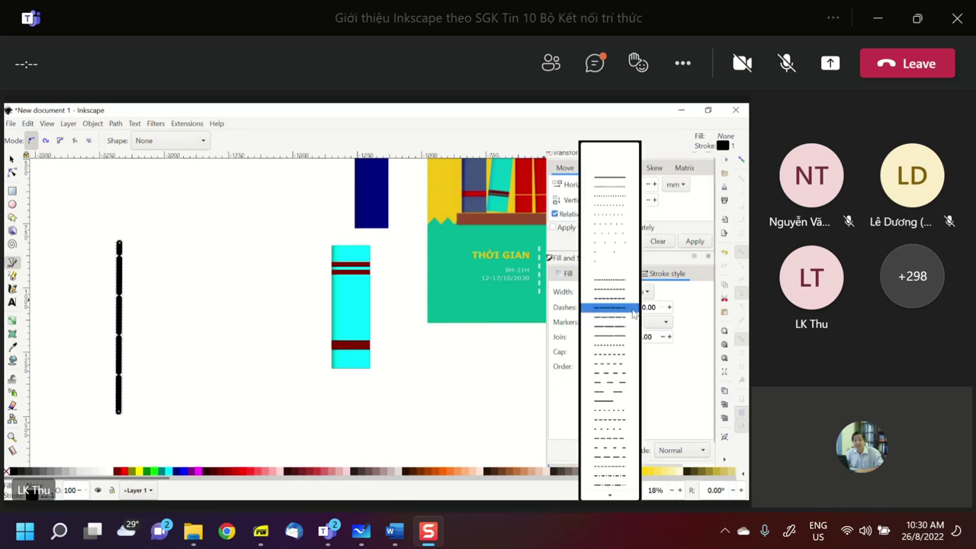
{"action": "left_click", "coordinate": [619, 392]}
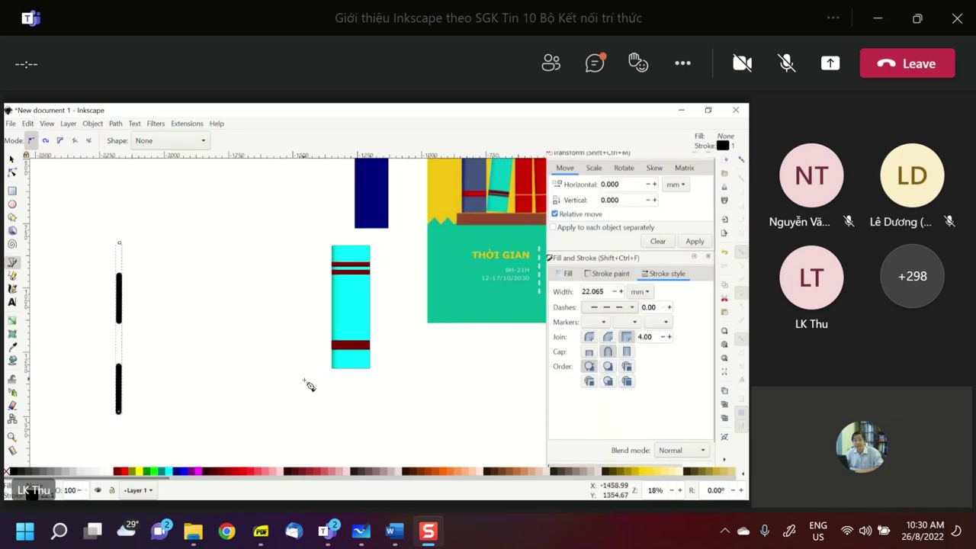
{"action": "left_click", "coordinate": [632, 307]}
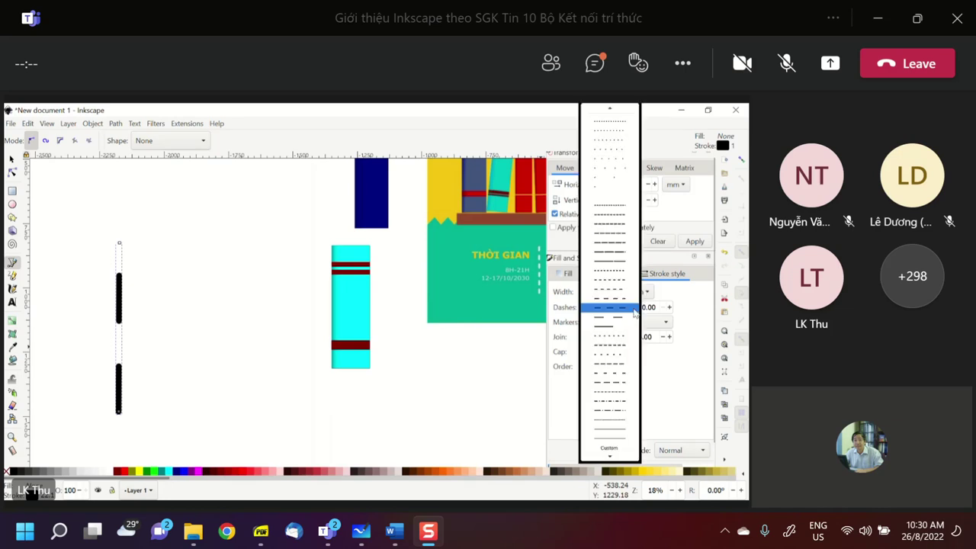
{"action": "left_click", "coordinate": [631, 284]}
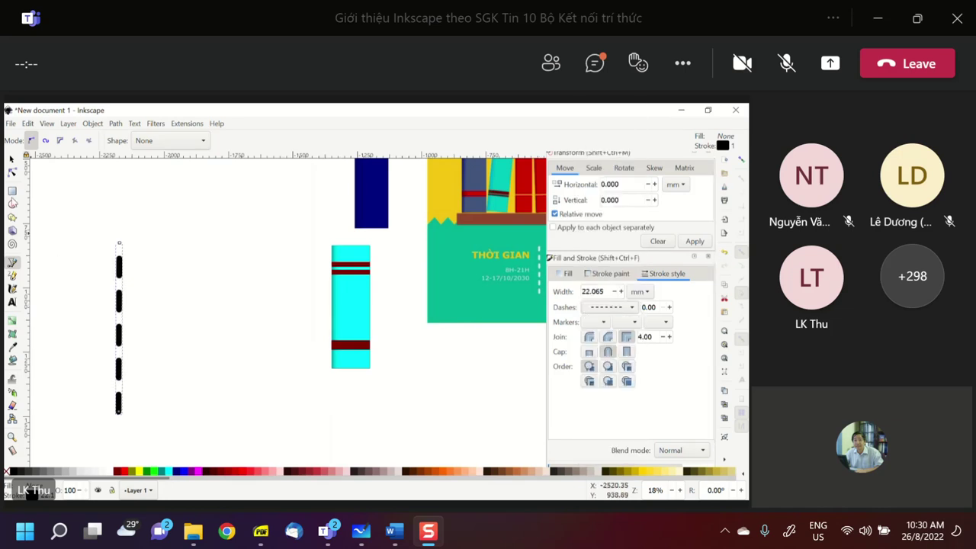
{"action": "left_click", "coordinate": [12, 190]}
Step: Draw a small rounded dark-red rectangle beside the dashed line and duplicate it into a column of dashes
{"action": "mouse_move", "coordinate": [182, 257]}
{"action": "left_mouse_down"}
{"action": "mouse_move", "coordinate": [190, 280]}
{"action": "mouse_move", "coordinate": [192, 266]}
{"action": "left_mouse_up"}
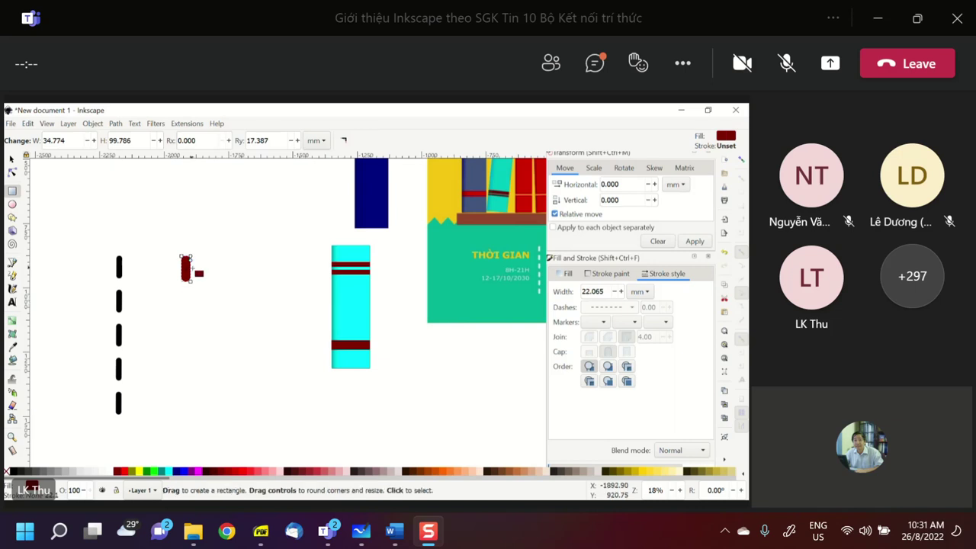
{"action": "key", "text": "s"}
{"action": "left_click_drag", "start_coordinate": [186, 268], "coordinate": [187, 340]}
{"action": "key", "text": "ctrl+d"}
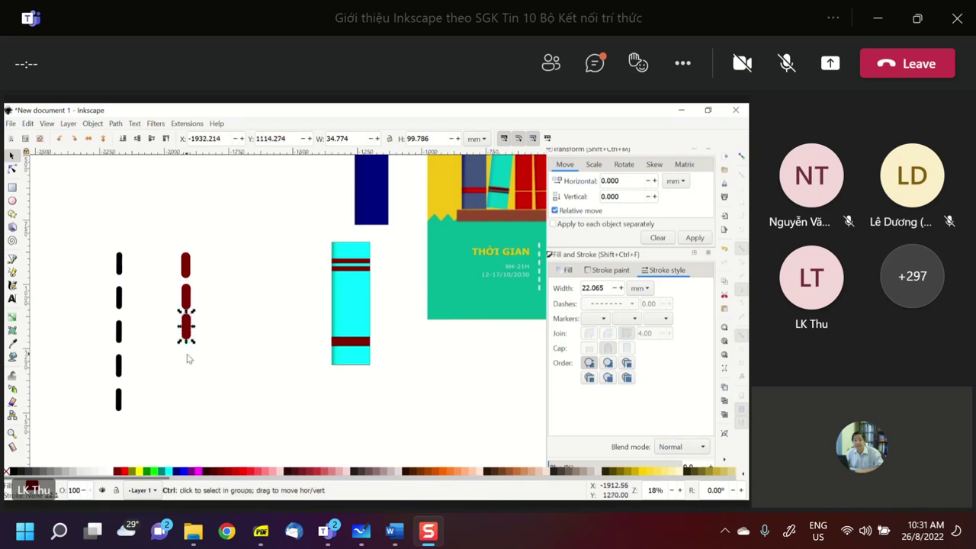
{"action": "key", "text": "ctrl+d"}
{"action": "mouse_move", "coordinate": [184, 333]}
{"action": "left_mouse_down"}
{"action": "mouse_move", "coordinate": [185, 362]}
{"action": "mouse_move", "coordinate": [189, 354]}
{"action": "left_mouse_up"}
{"action": "left_click", "coordinate": [211, 376]}
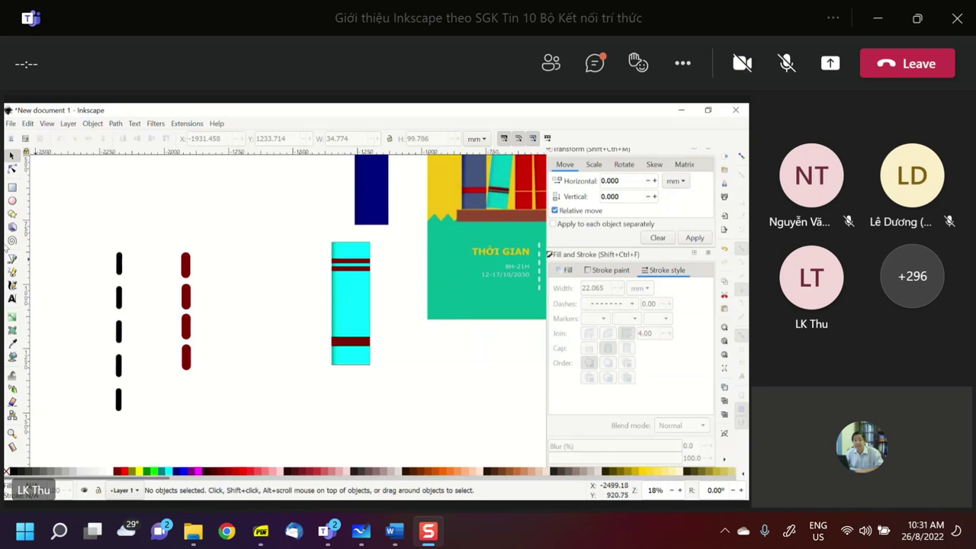
{"action": "left_click", "coordinate": [12, 299]}
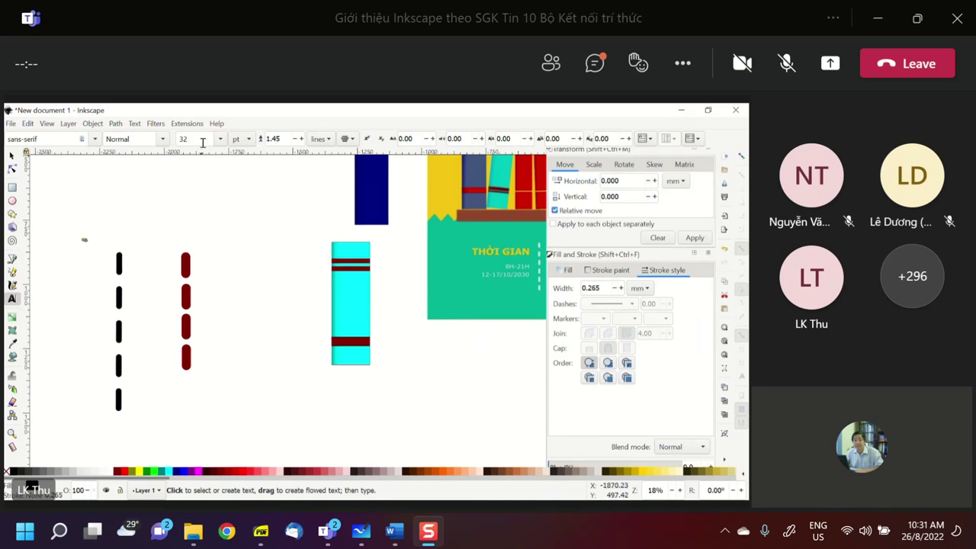
Step: Set the font size to 60 pt and type the caption 'tròngóc bo tròn' below the dashed line
{"action": "key", "text": "BackSpace"}
{"action": "key", "text": "BackSpace"}
{"action": "type", "text": "60"}
{"action": "key", "text": "Return"}
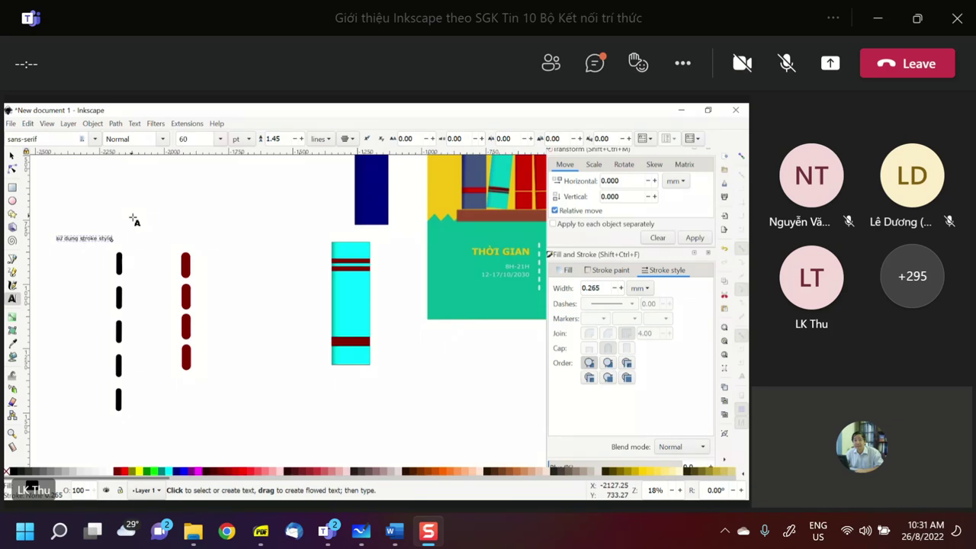
{"action": "left_click", "coordinate": [185, 383]}
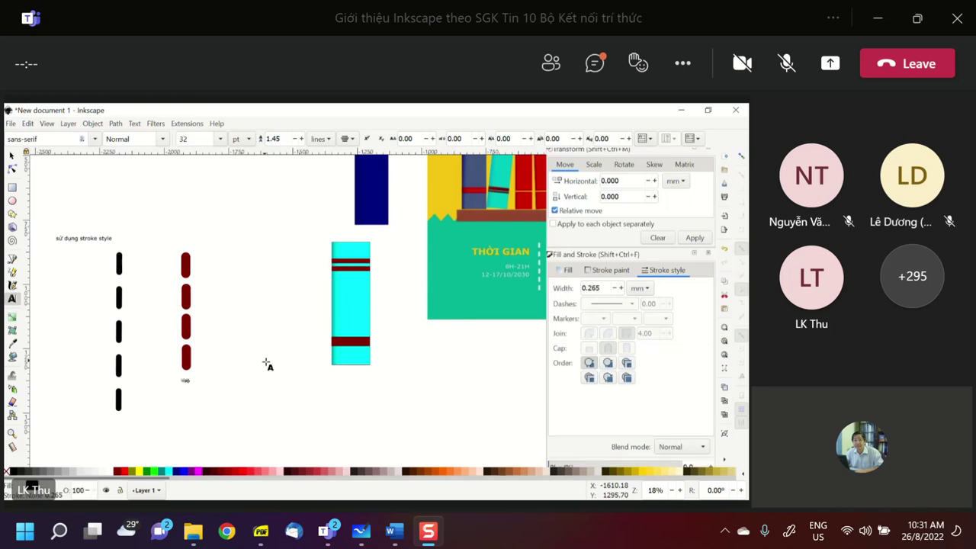
{"action": "type", "text": "tròngóc bo tròn"}
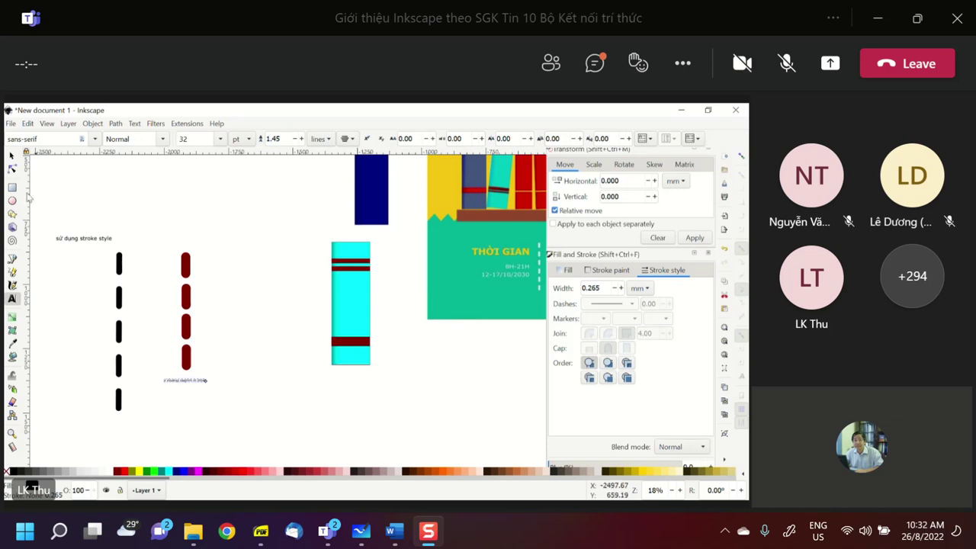
Step: Enlarge the caption, then erase all of its text so the area is empty
{"action": "left_click", "coordinate": [12, 155]}
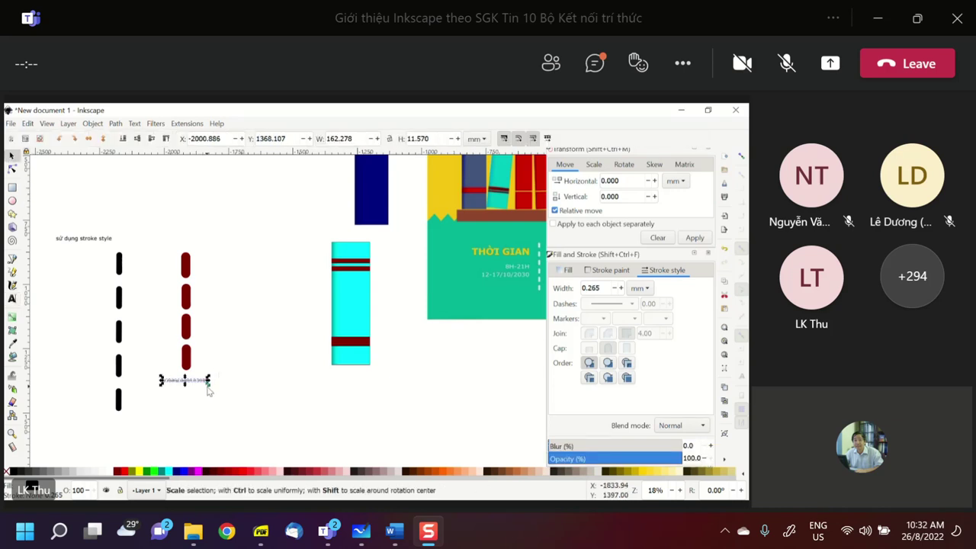
{"action": "mouse_move", "coordinate": [208, 390]}
{"action": "left_mouse_down"}
{"action": "mouse_move", "coordinate": [249, 428]}
{"action": "mouse_move", "coordinate": [306, 424]}
{"action": "left_mouse_up"}
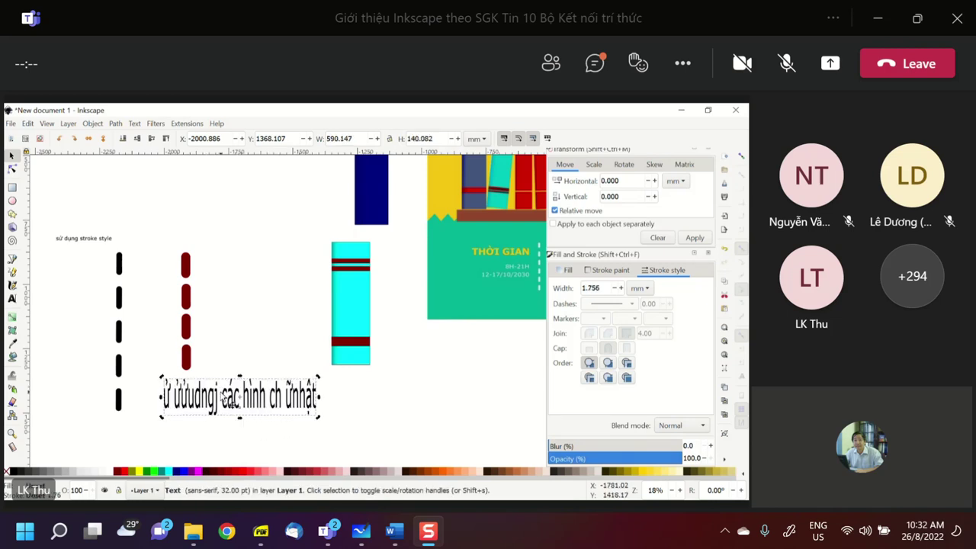
{"action": "key", "text": "ctrl+a"}
{"action": "double_click", "coordinate": [236, 401]}
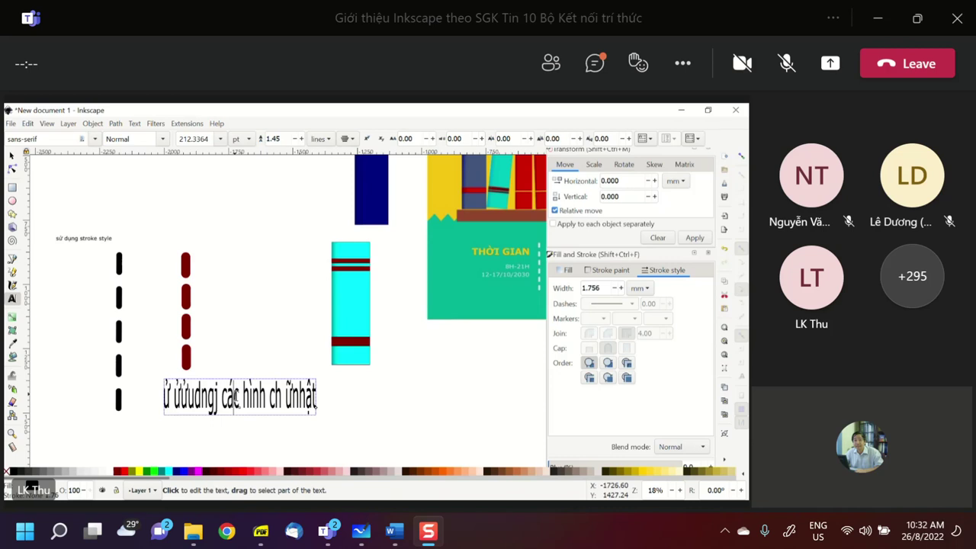
{"action": "key", "text": "ctrl+a"}
{"action": "key", "text": "BackSpace"}
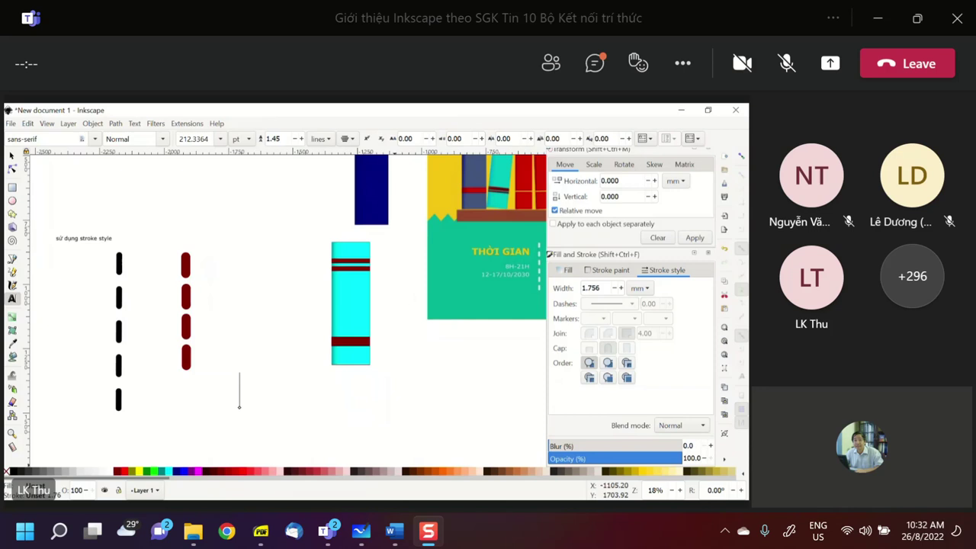
{"action": "scroll", "coordinate": [488, 288], "scroll_direction": "right", "scroll_amount": 2}
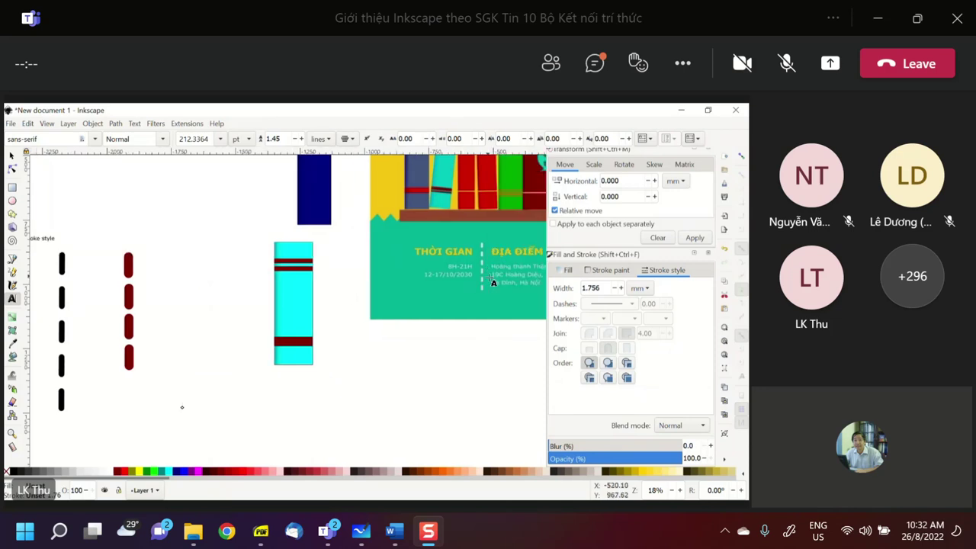
{"action": "scroll", "coordinate": [492, 281], "scroll_direction": "right", "scroll_amount": 1}
{"action": "scroll", "coordinate": [491, 280], "scroll_direction": "down", "scroll_amount": 3}
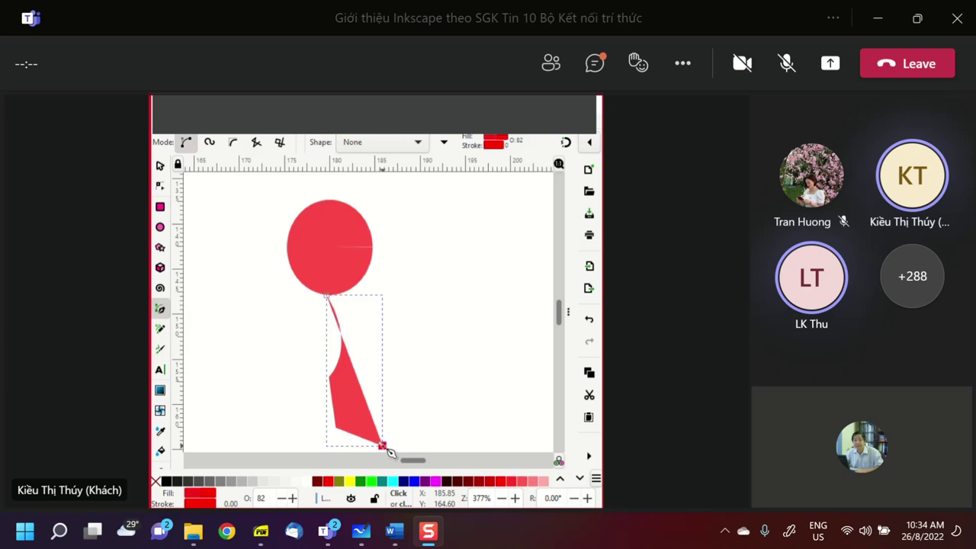
Step: Remove the fill from the tail shape beneath the red circle
{"action": "left_click", "coordinate": [155, 482]}
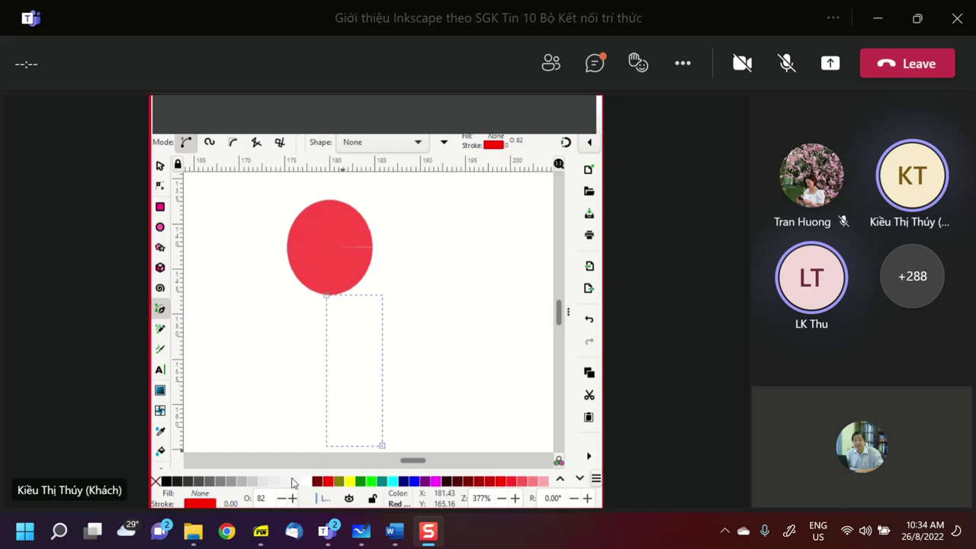
Step: Give the unfilled tail shape a red FF0000 outline and maximize the Inkscape window
{"action": "left_click", "coordinate": [166, 482], "text": "shift"}
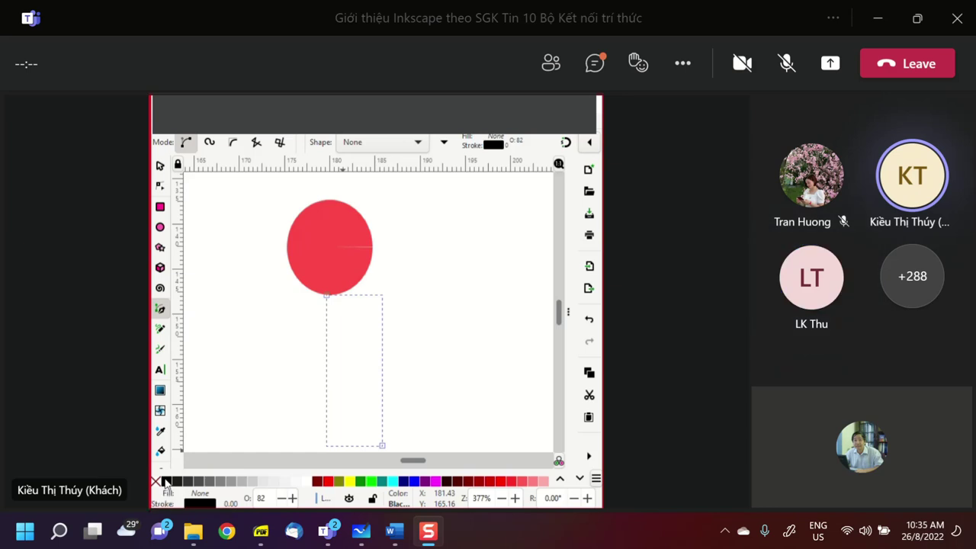
{"action": "left_click", "coordinate": [329, 480], "text": "shift"}
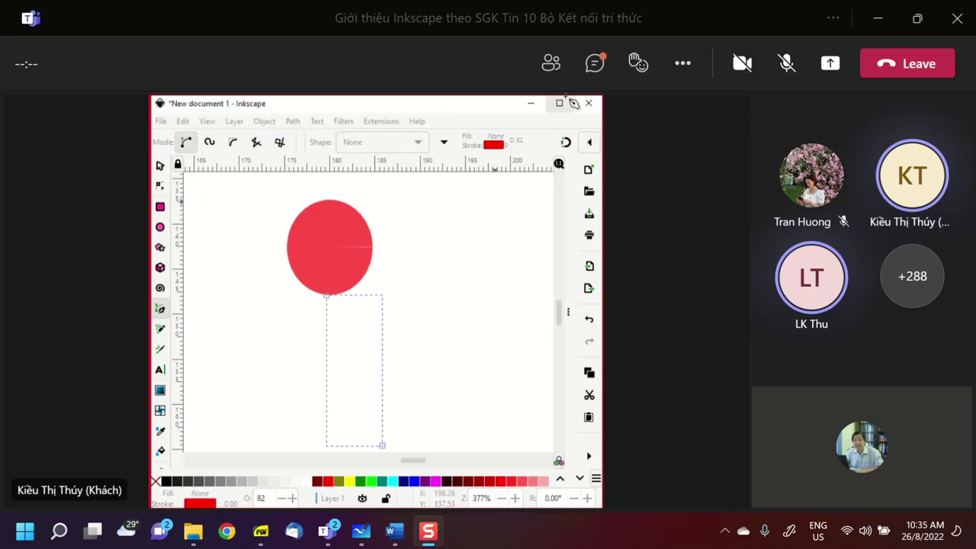
{"action": "left_click", "coordinate": [559, 103]}
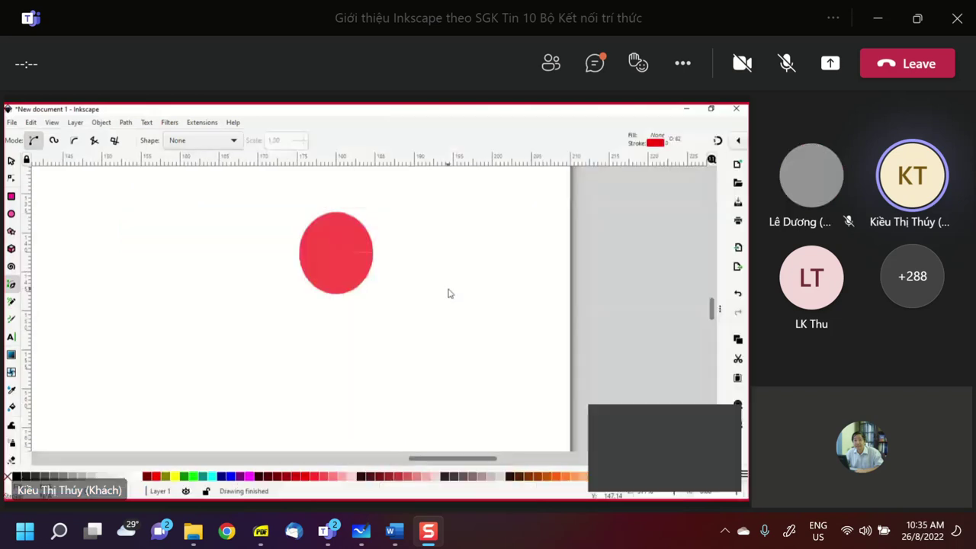
Step: Open the Fill and Stroke panel from the Object menu
{"action": "right_click", "coordinate": [450, 293]}
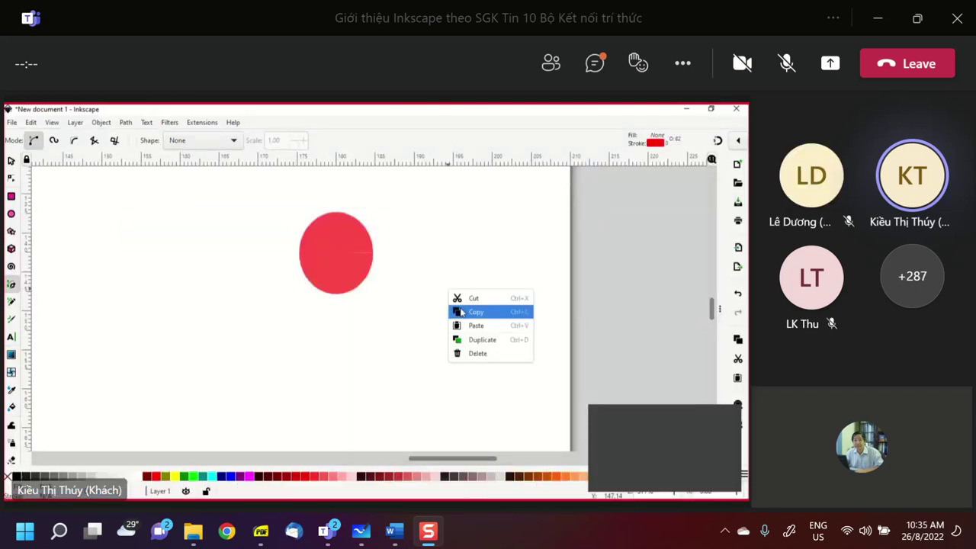
{"action": "left_click", "coordinate": [169, 196]}
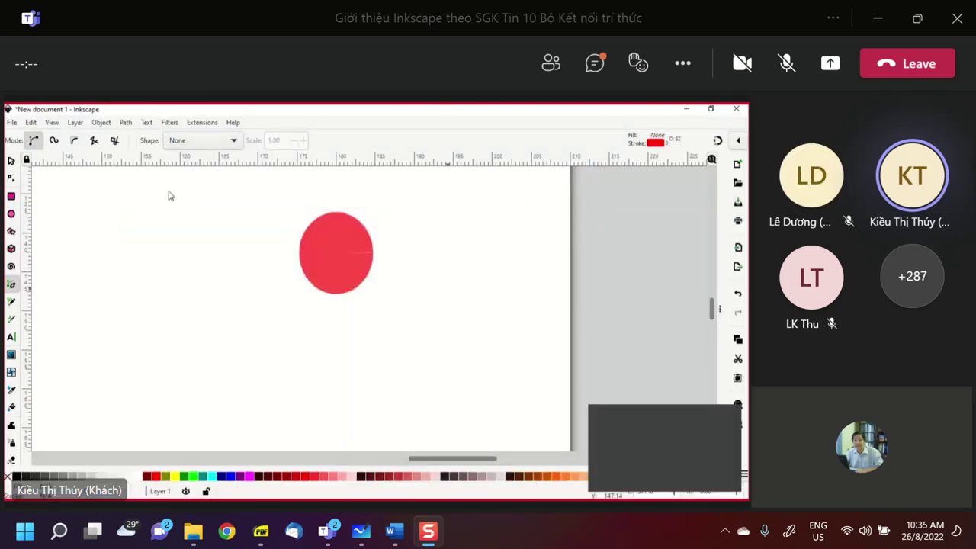
{"action": "left_click", "coordinate": [103, 123]}
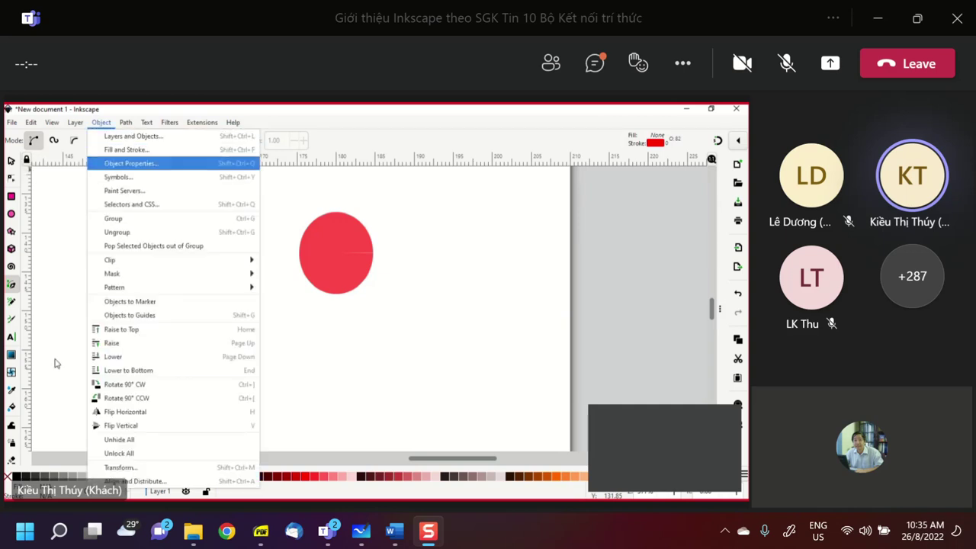
{"action": "key", "text": "Return"}
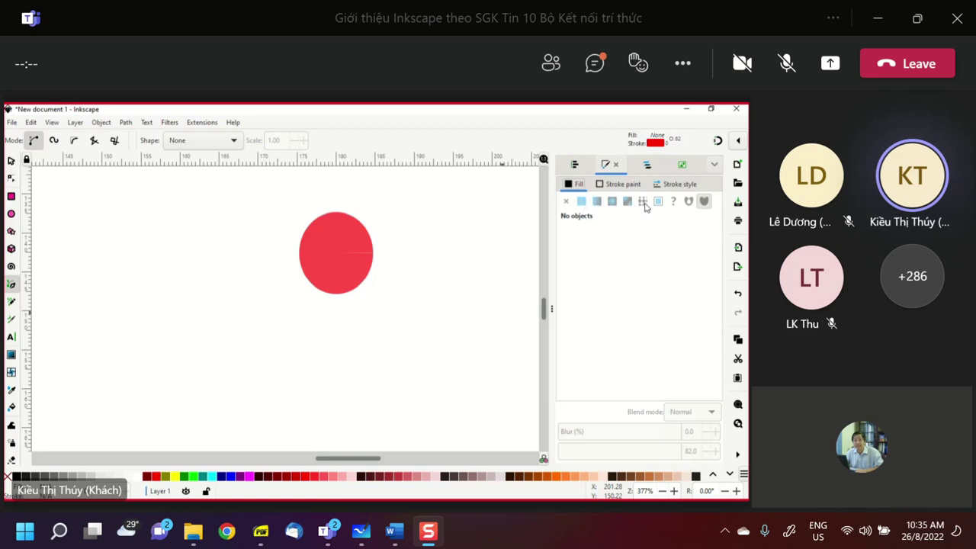
Step: Draw a straight two-point path below the circle with a green outline and red fill, then deselect
{"action": "left_click", "coordinate": [334, 321]}
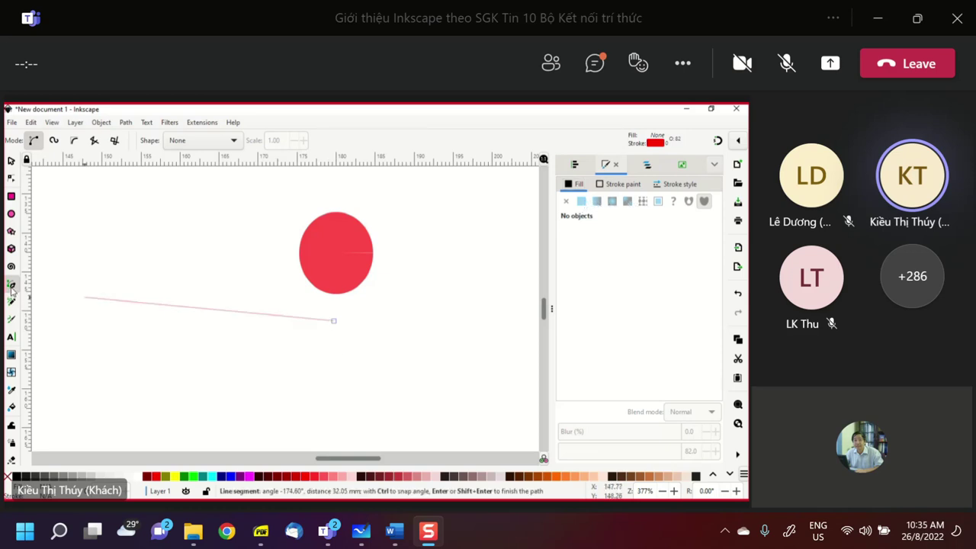
{"action": "double_click", "coordinate": [222, 364]}
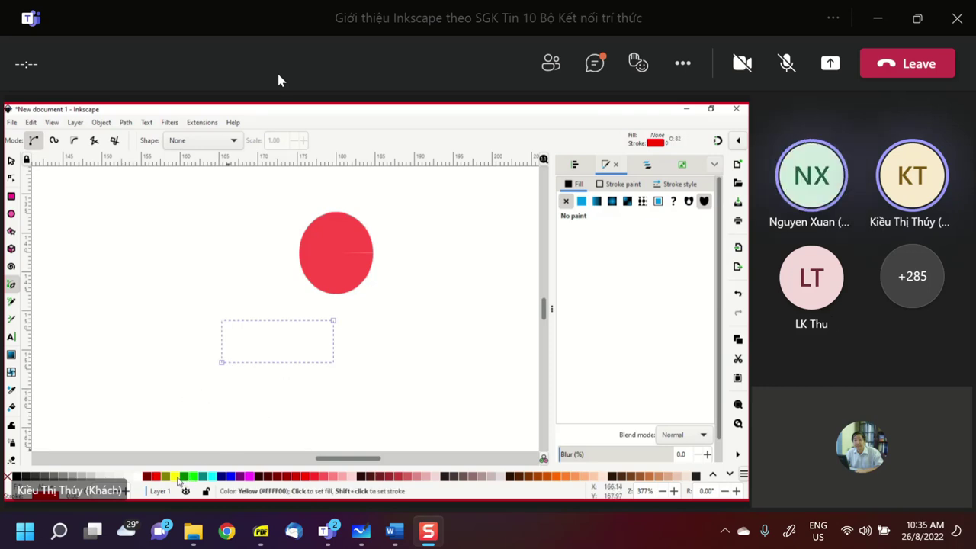
{"action": "left_click", "coordinate": [183, 479], "text": "shift"}
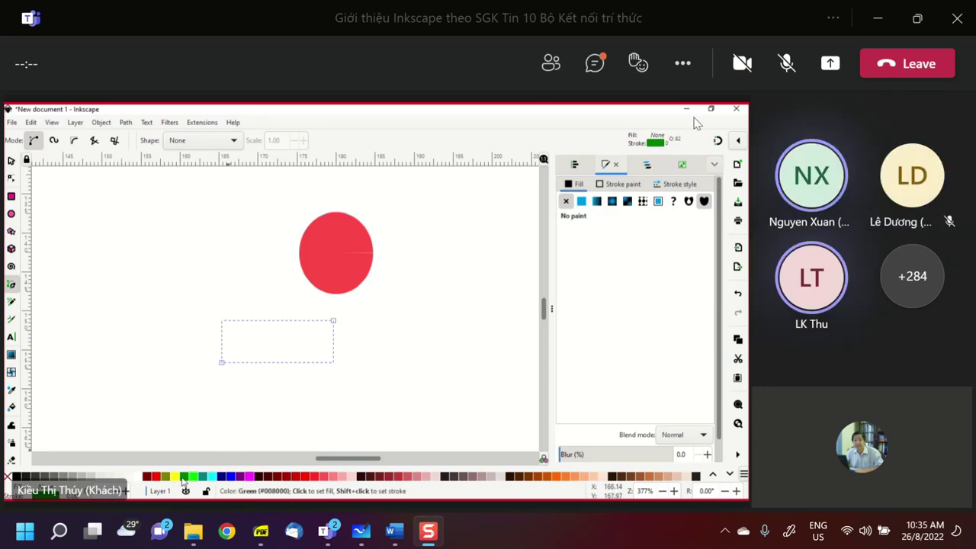
{"action": "left_click", "coordinate": [787, 66]}
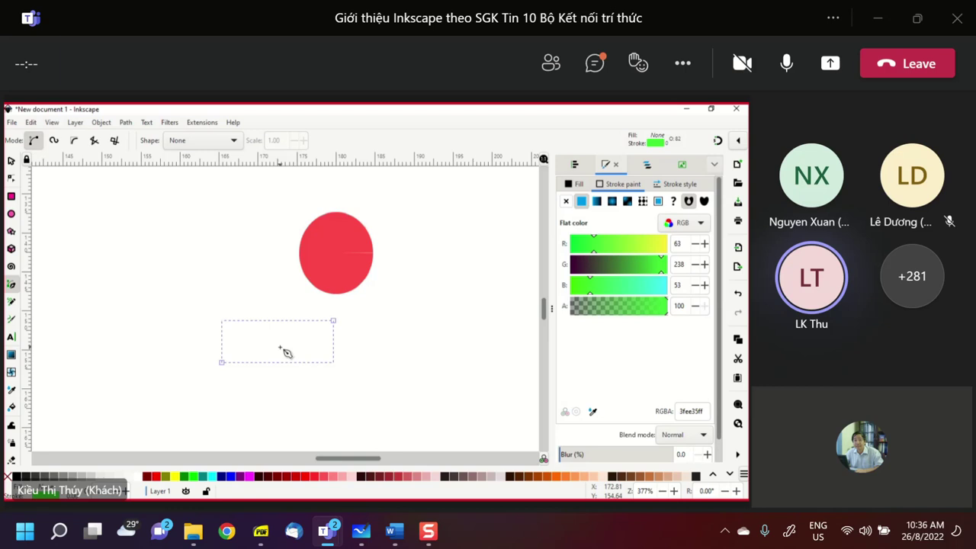
{"action": "left_click", "coordinate": [155, 477]}
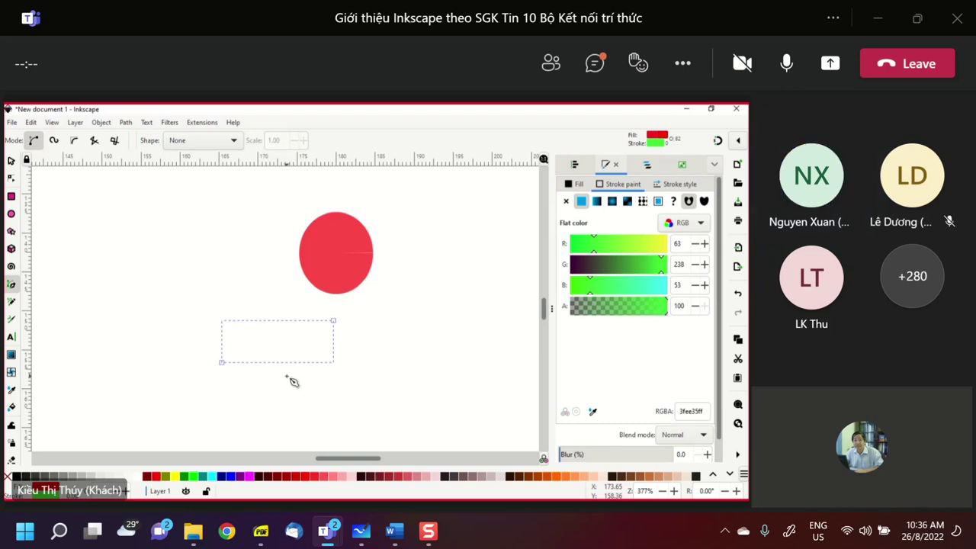
{"action": "key", "text": "s"}
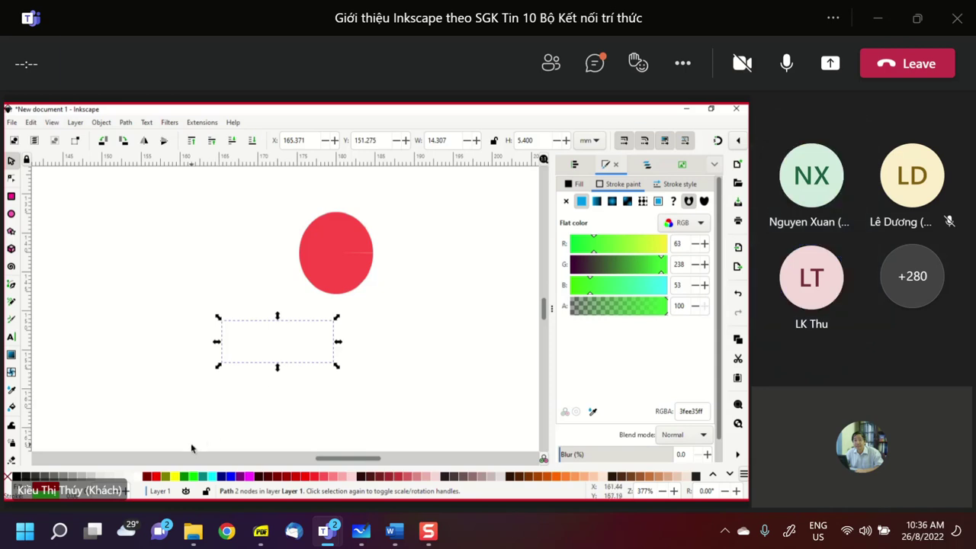
{"action": "left_click", "coordinate": [260, 338]}
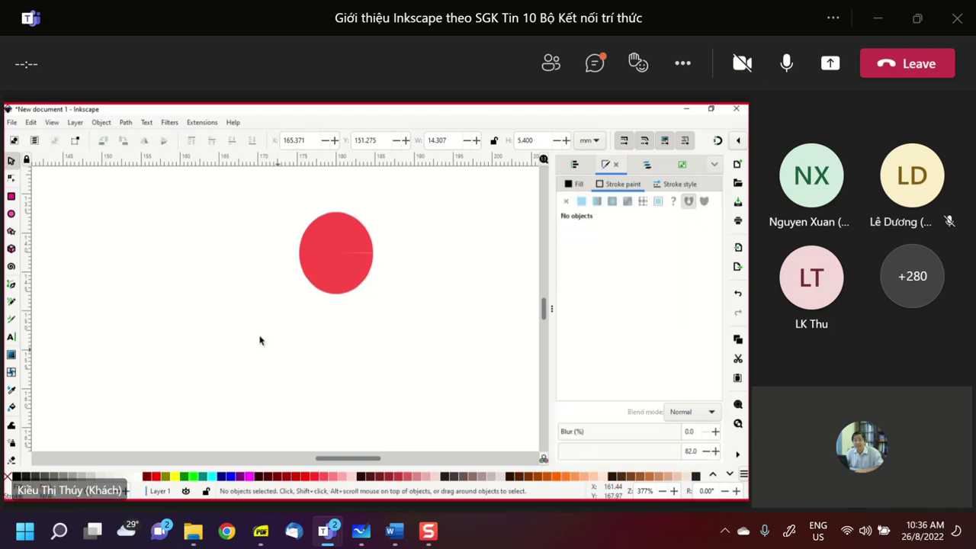
Step: Draw a five-node yellow-filled path below the circle with a shallow left curve and deep right V dip
{"action": "left_click", "coordinate": [11, 284]}
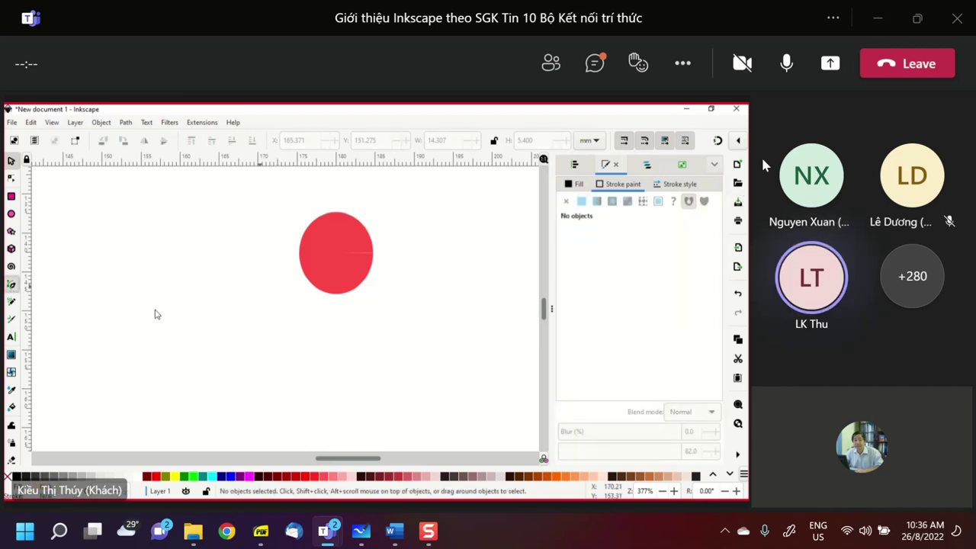
{"action": "left_click", "coordinate": [109, 332]}
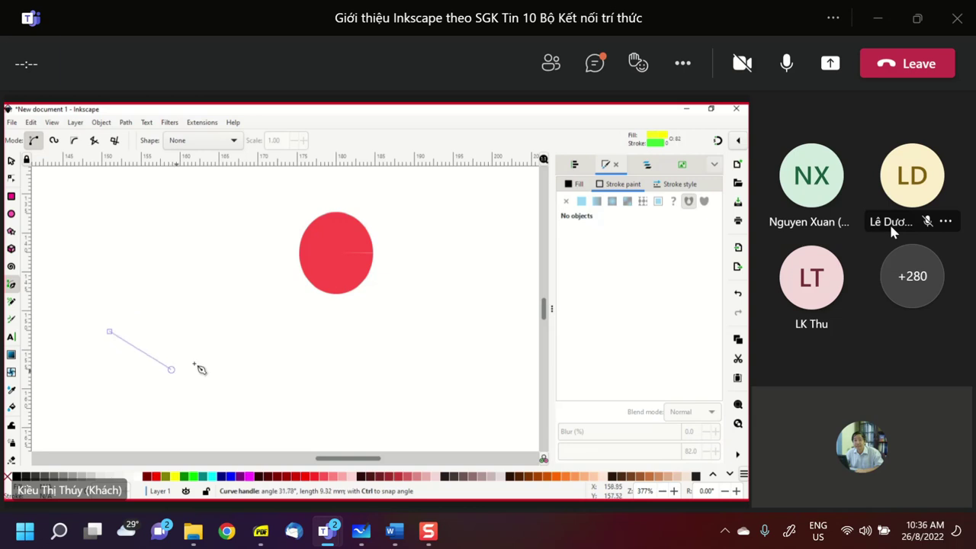
{"action": "mouse_move", "coordinate": [896, 229]}
{"action": "left_click", "coordinate": [259, 322]}
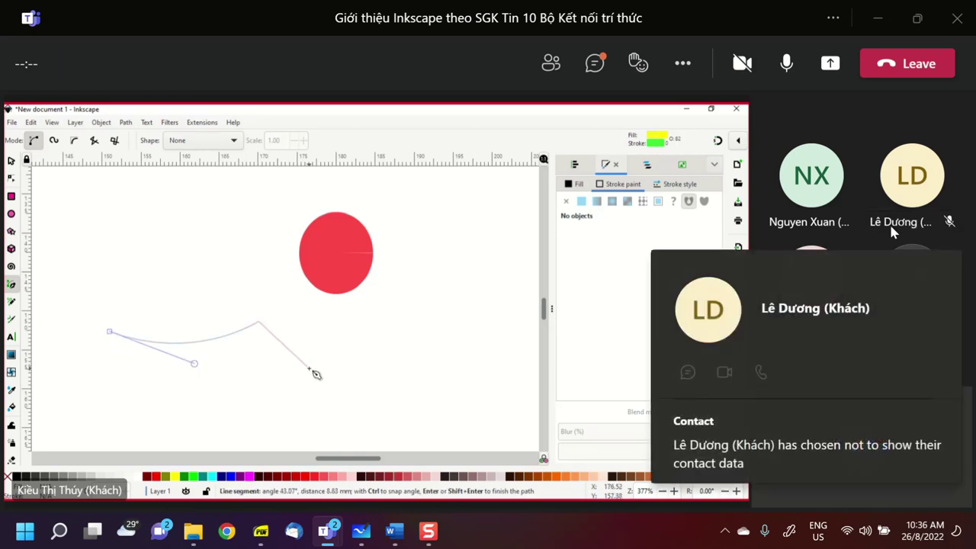
{"action": "left_click", "coordinate": [309, 368]}
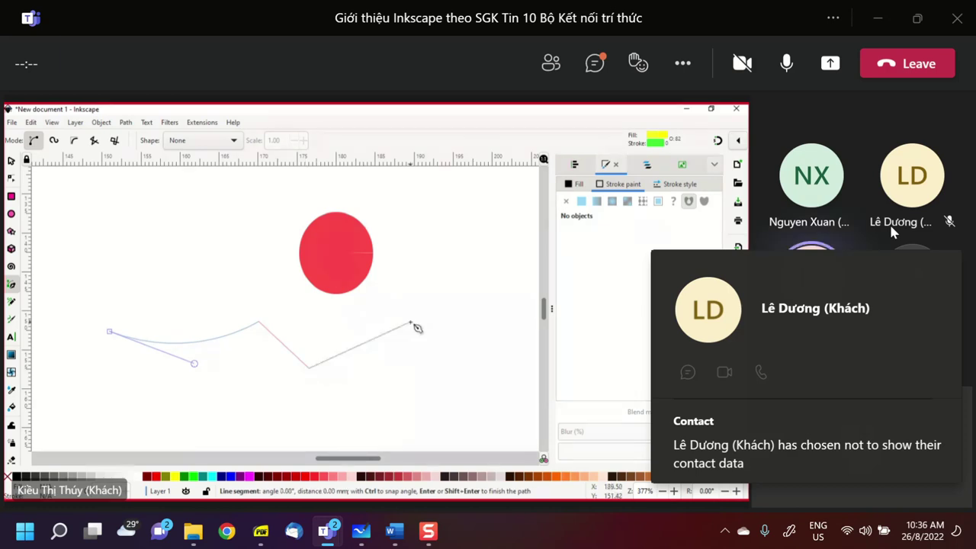
{"action": "double_click", "coordinate": [410, 323]}
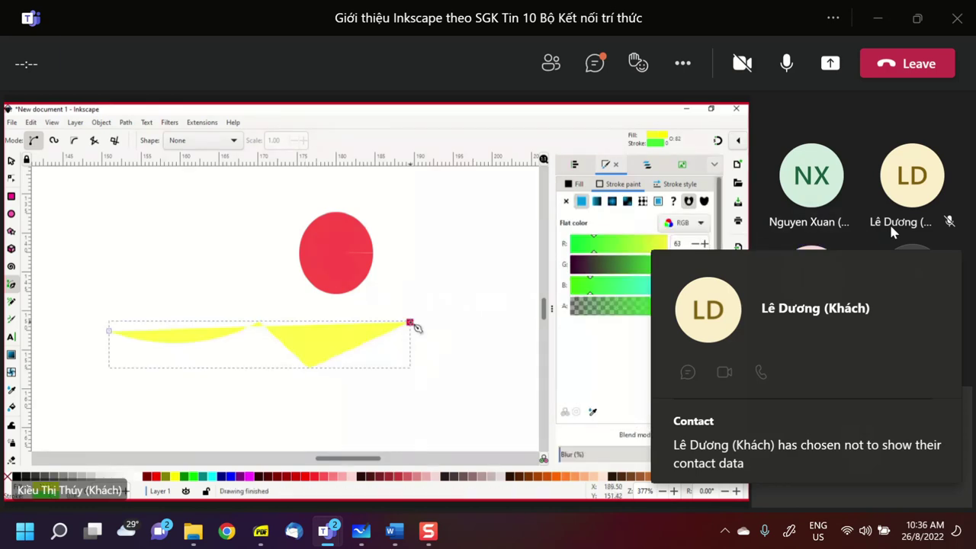
{"action": "left_click", "coordinate": [900, 177]}
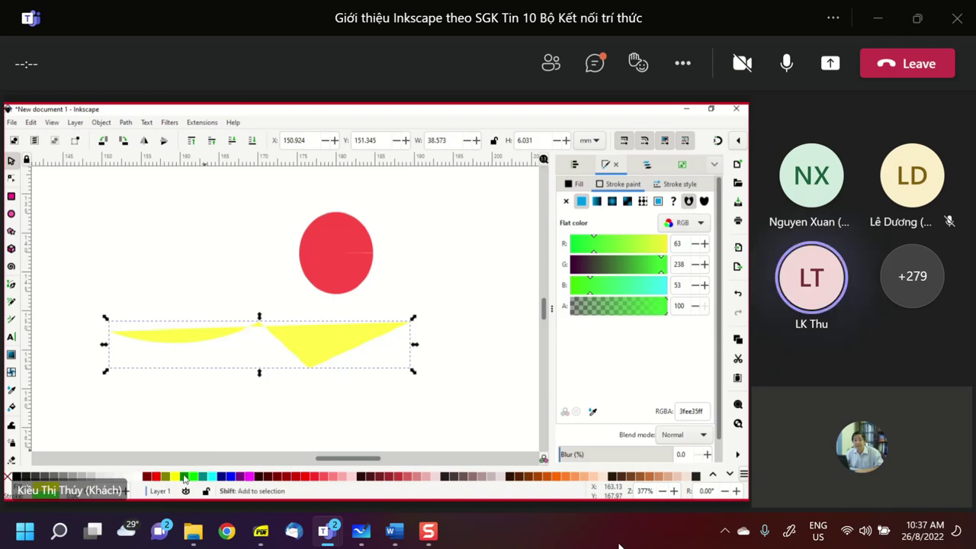
Step: Give the yellow wave shape a green stroke and increase its stroke width
{"action": "left_click", "coordinate": [184, 478], "text": "shift"}
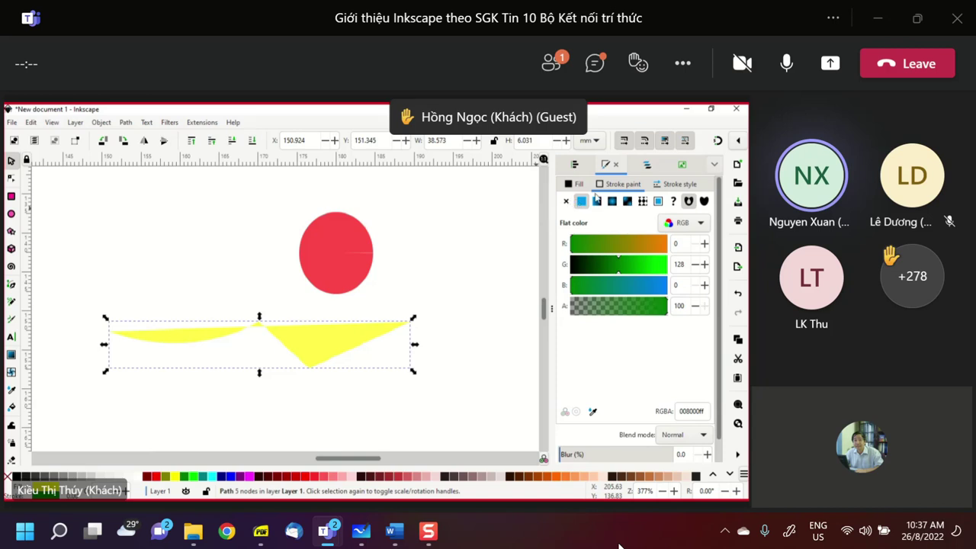
{"action": "left_click", "coordinate": [665, 186]}
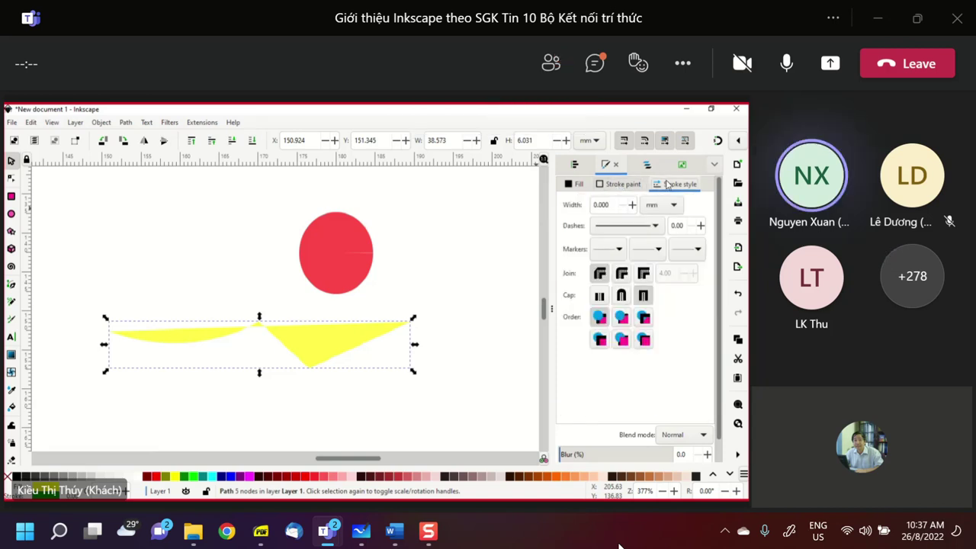
{"action": "left_click", "coordinate": [632, 205]}
{"action": "left_click", "coordinate": [632, 205]}
{"action": "left_click", "coordinate": [632, 205]}
{"action": "left_click", "coordinate": [632, 205]}
{"action": "left_click", "coordinate": [632, 206]}
{"action": "left_click", "coordinate": [632, 205]}
{"action": "left_click", "coordinate": [632, 205]}
{"action": "left_click", "coordinate": [632, 205]}
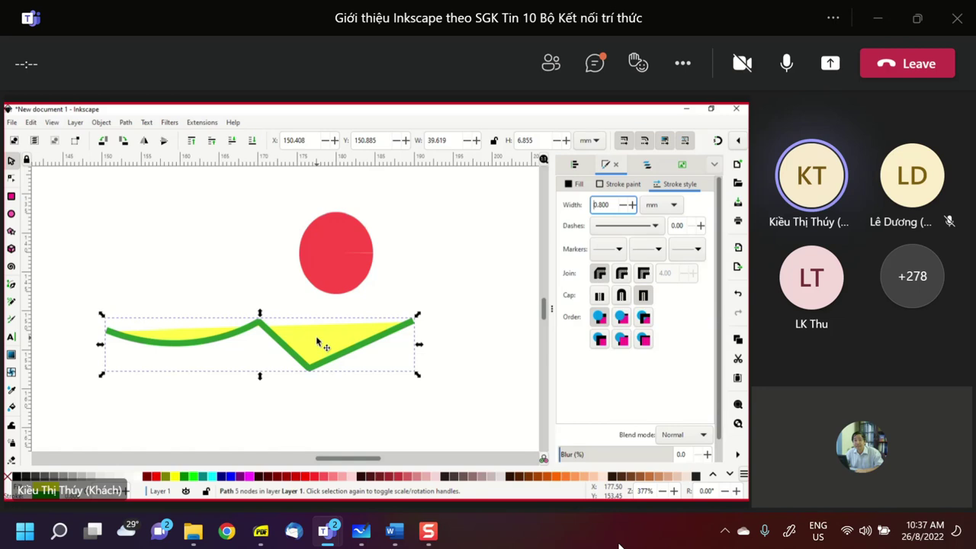
Step: Remove the yellow fill and thin the stroke width down to 0.200
{"action": "left_click", "coordinate": [12, 478]}
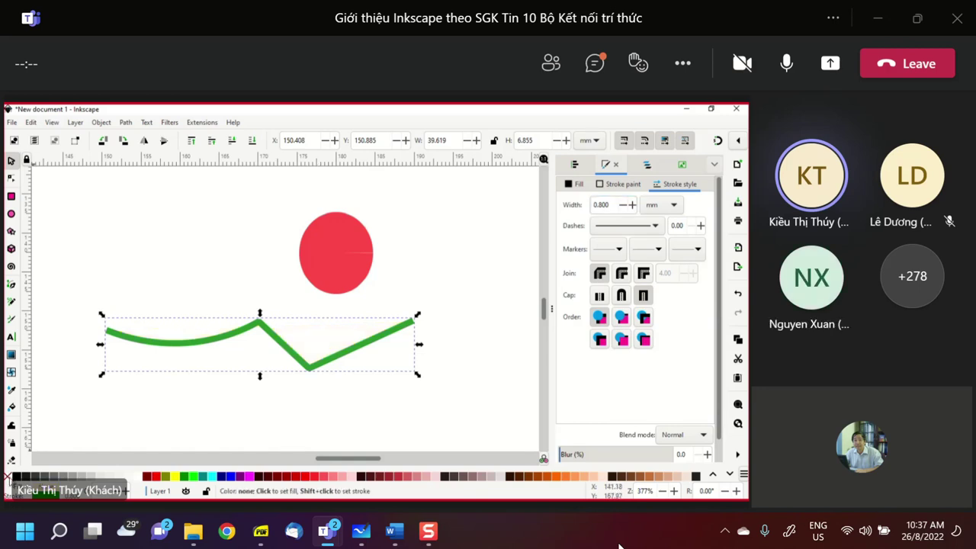
{"action": "left_click", "coordinate": [624, 205]}
{"action": "left_click", "coordinate": [625, 205]}
{"action": "left_click", "coordinate": [624, 205]}
{"action": "left_click", "coordinate": [624, 205]}
{"action": "left_click", "coordinate": [624, 205]}
{"action": "left_click", "coordinate": [625, 205]}
{"action": "left_click", "coordinate": [624, 207]}
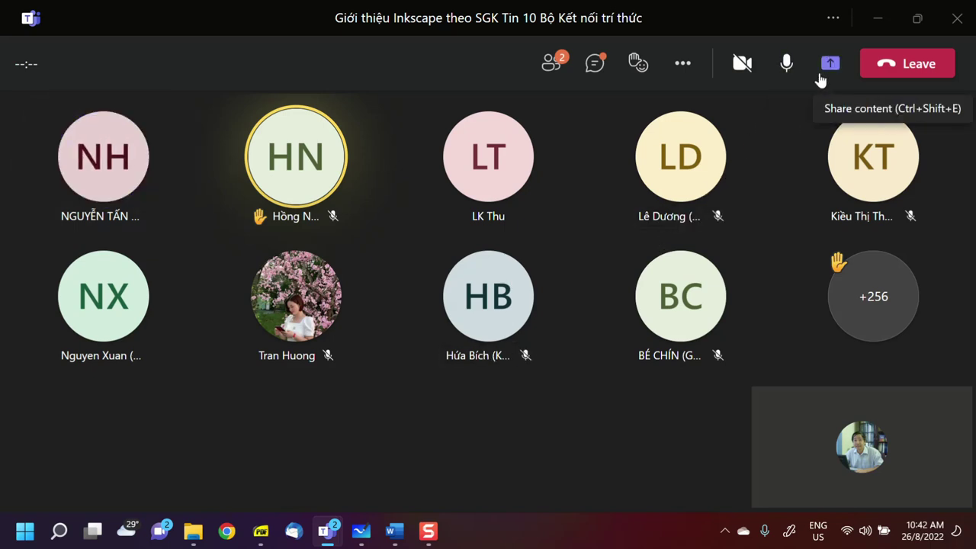
Step: Share the entire screen to the Teams meeting and minimize all windows to show the desktop
{"action": "left_click", "coordinate": [830, 67]}
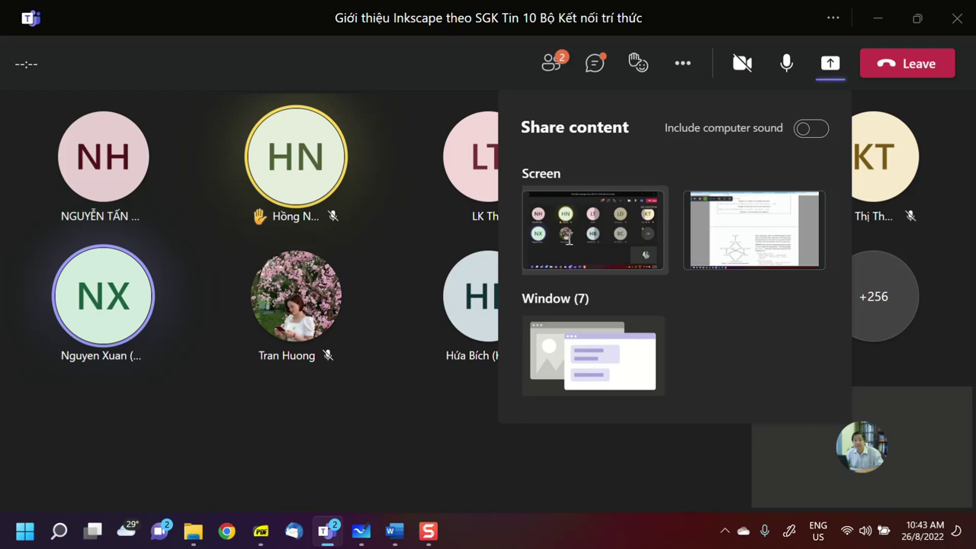
{"action": "left_click", "coordinate": [566, 242]}
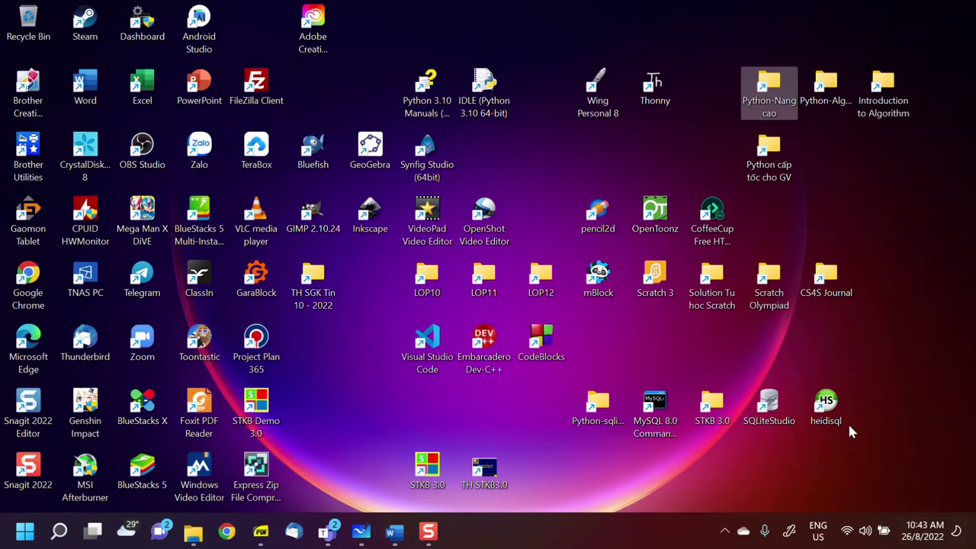
{"action": "left_click", "coordinate": [973, 534]}
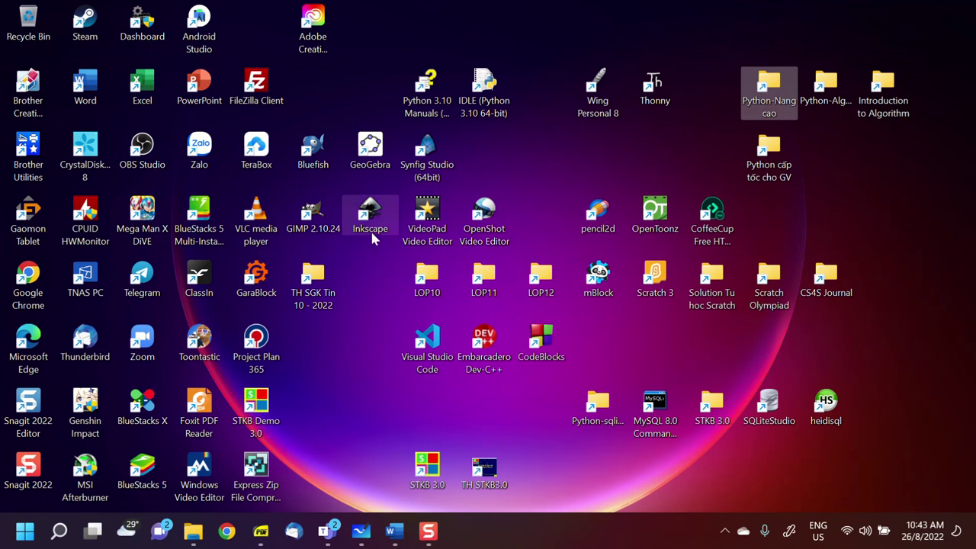
Step: Launch Inkscape from its desktop shortcut to get a new blank document
{"action": "left_click", "coordinate": [371, 232]}
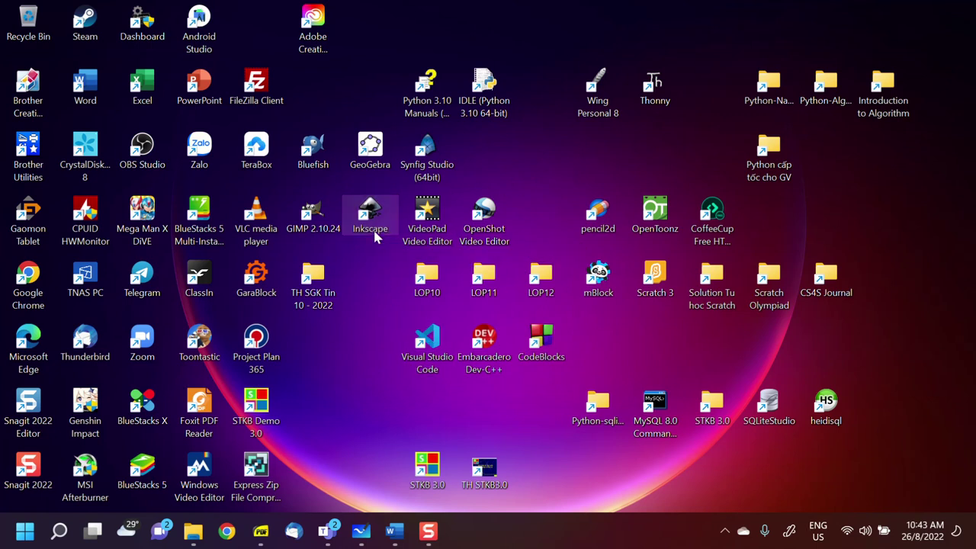
{"action": "key", "text": "Return"}
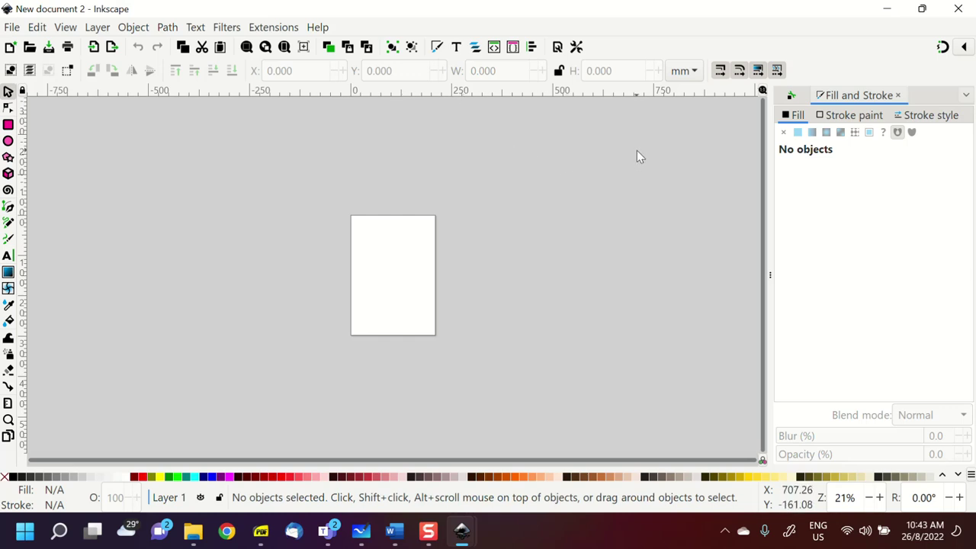
{"action": "left_click", "coordinate": [34, 29]}
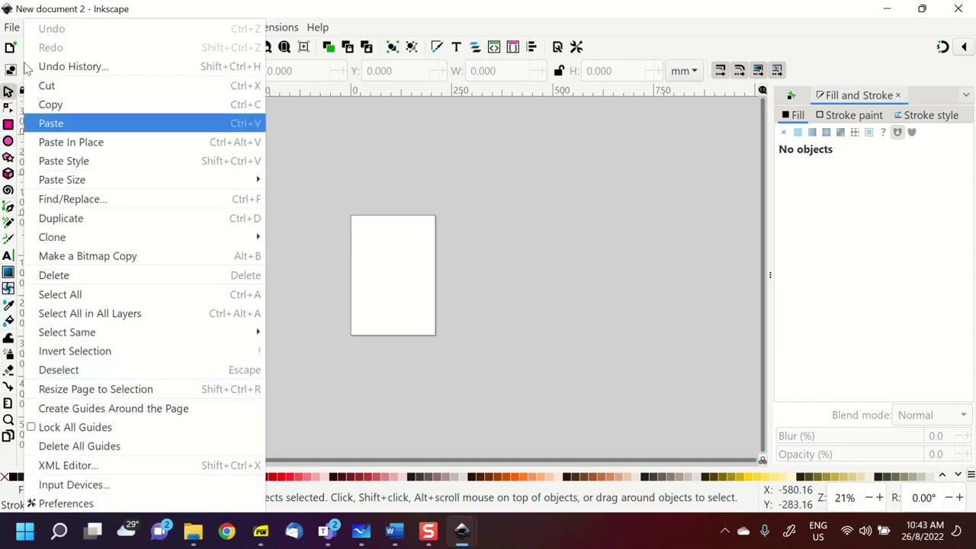
Step: Open Inkscape's Edit menu so the Preferences entry is available
{"action": "mouse_move", "coordinate": [12, 26]}
{"action": "left_click", "coordinate": [65, 26]}
{"action": "left_click", "coordinate": [37, 26]}
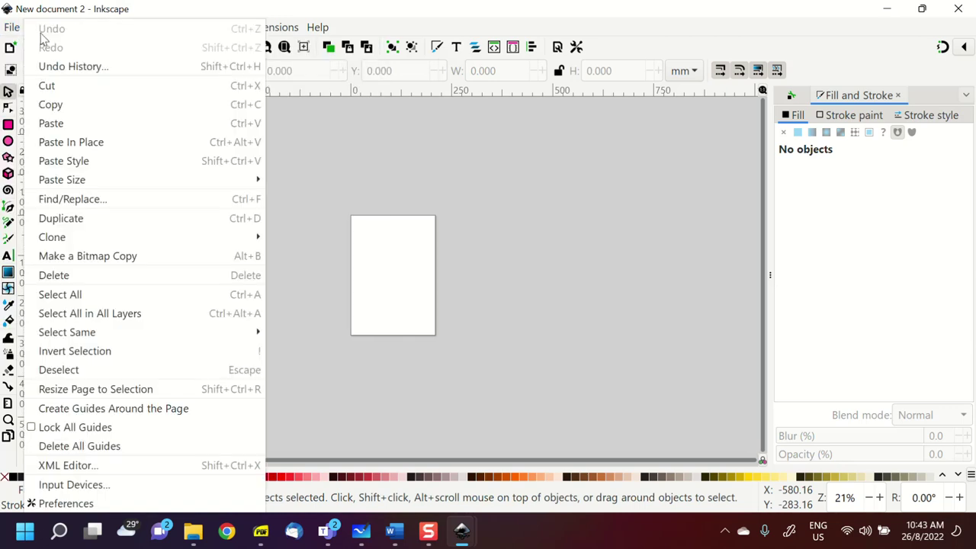
{"action": "left_click", "coordinate": [355, 191]}
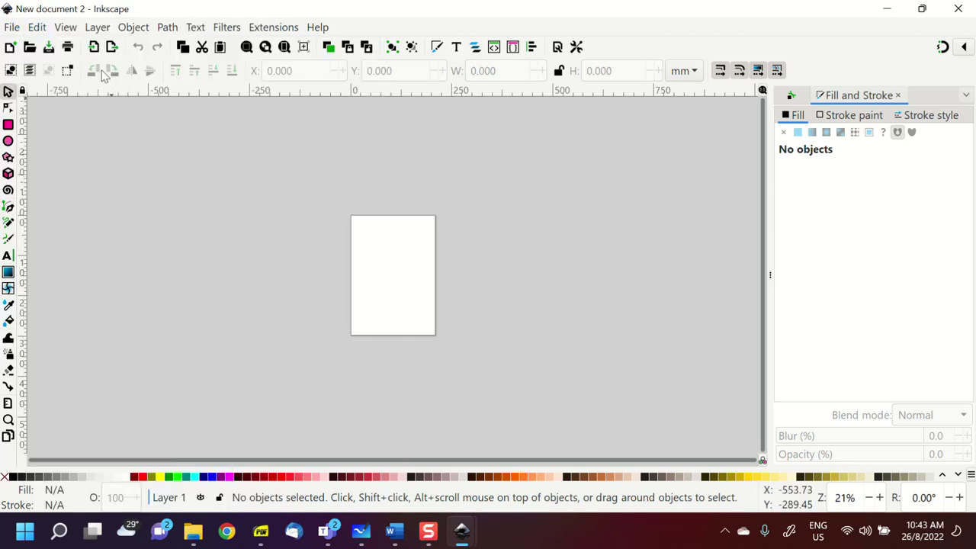
{"action": "left_click", "coordinate": [38, 28]}
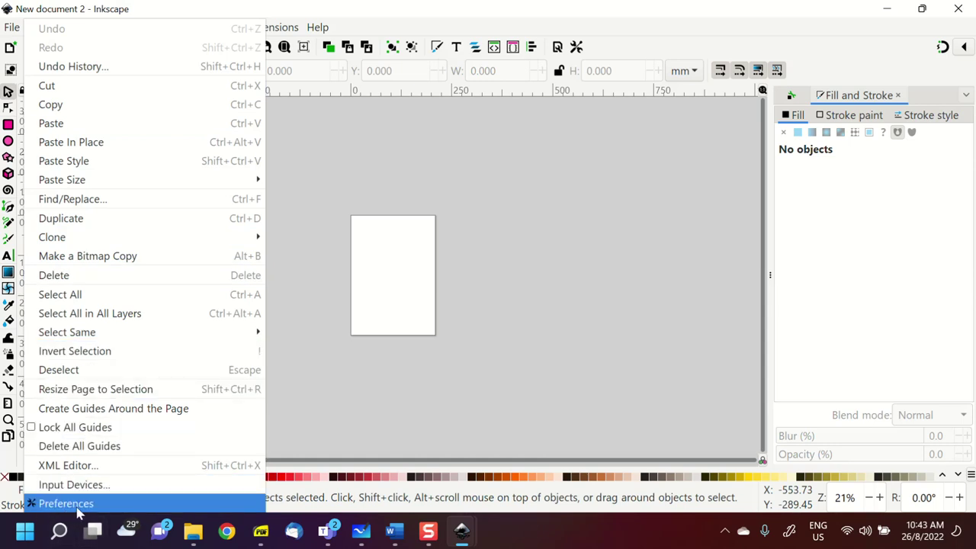
Step: Open Edit > Preferences on the Interface page and widen the dialog
{"action": "left_click", "coordinate": [69, 506]}
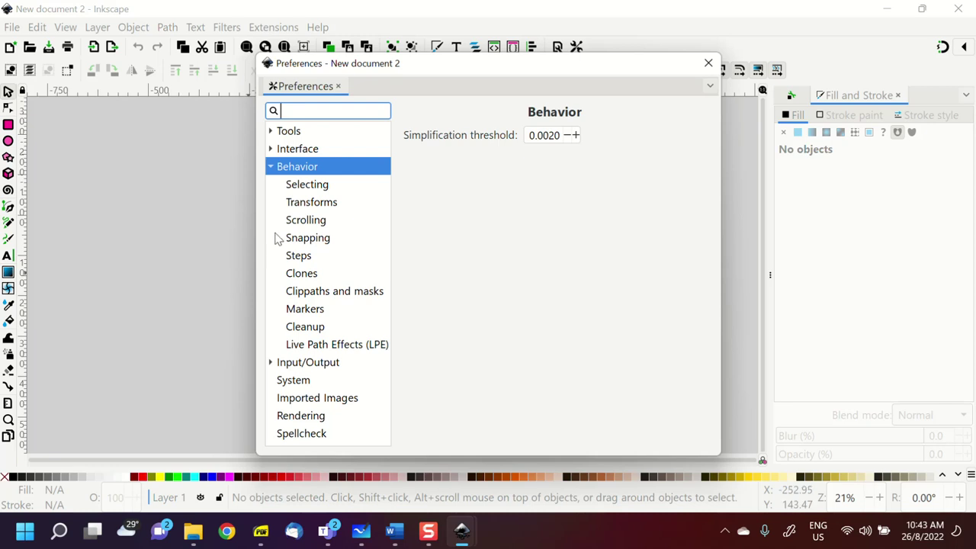
{"action": "left_click", "coordinate": [297, 150]}
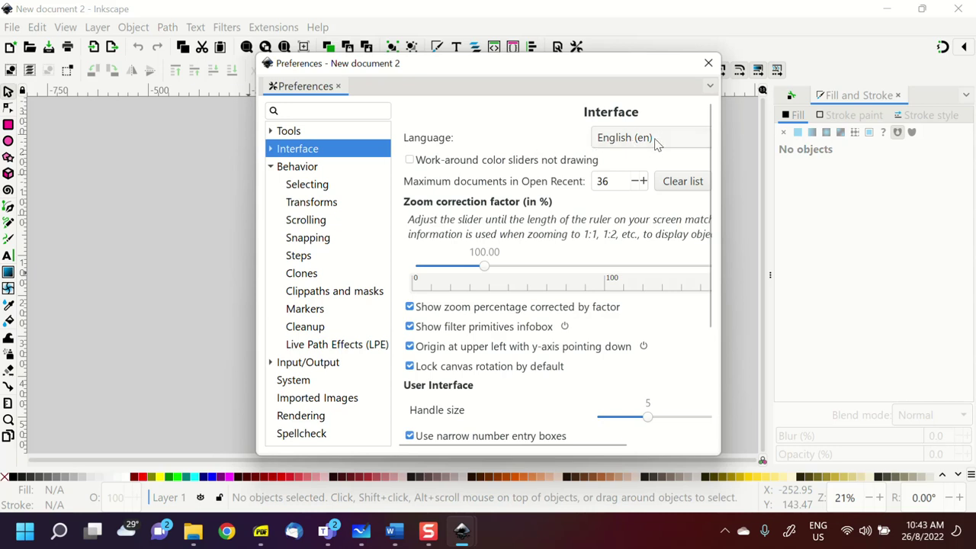
{"action": "left_click_drag", "start_coordinate": [722, 145], "coordinate": [843, 157]}
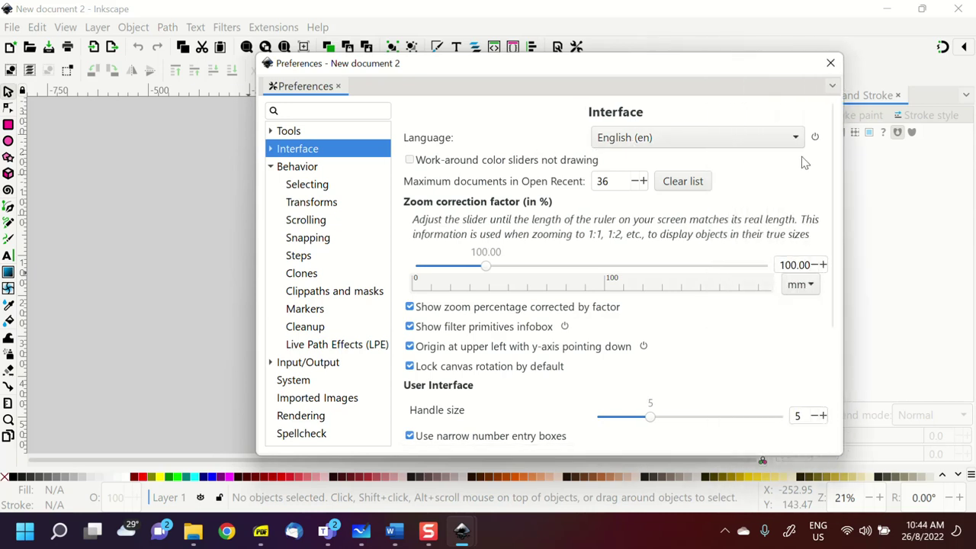
Step: Pick Vietnamese (vi) from the bottom of the Language dropdown
{"action": "left_click", "coordinate": [641, 143]}
{"action": "scroll", "coordinate": [673, 403], "scroll_direction": "down", "scroll_amount": 3}
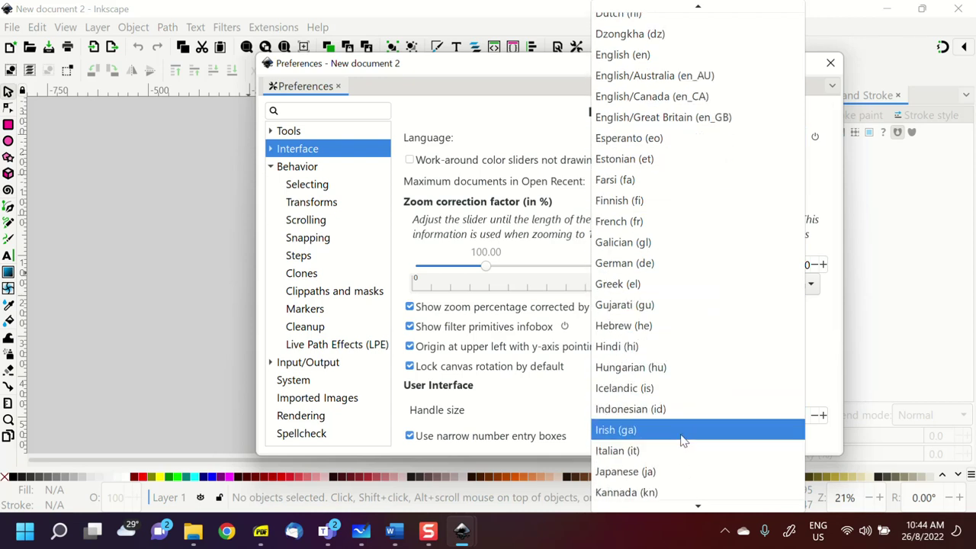
{"action": "scroll", "coordinate": [701, 503], "scroll_direction": "down", "scroll_amount": 4}
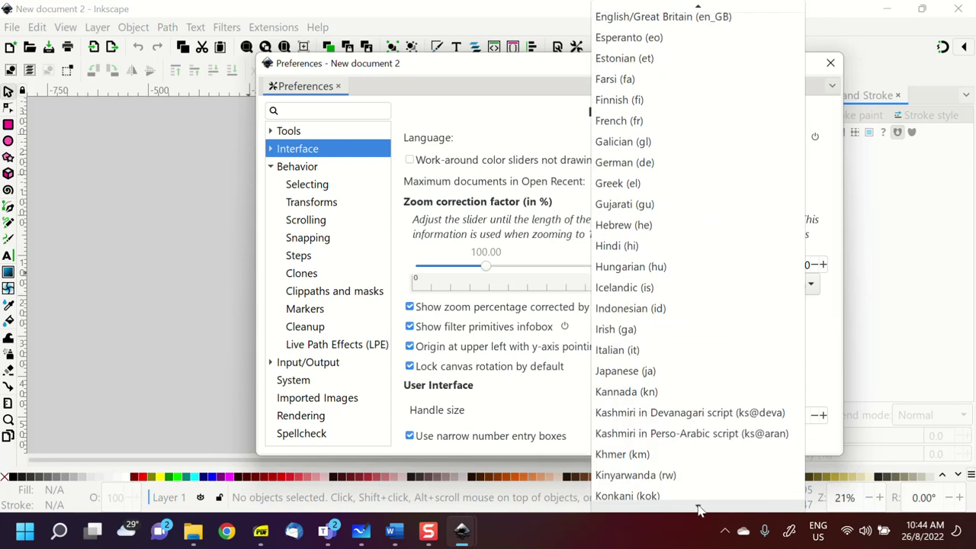
{"action": "scroll", "coordinate": [695, 442], "scroll_direction": "down", "scroll_amount": 5}
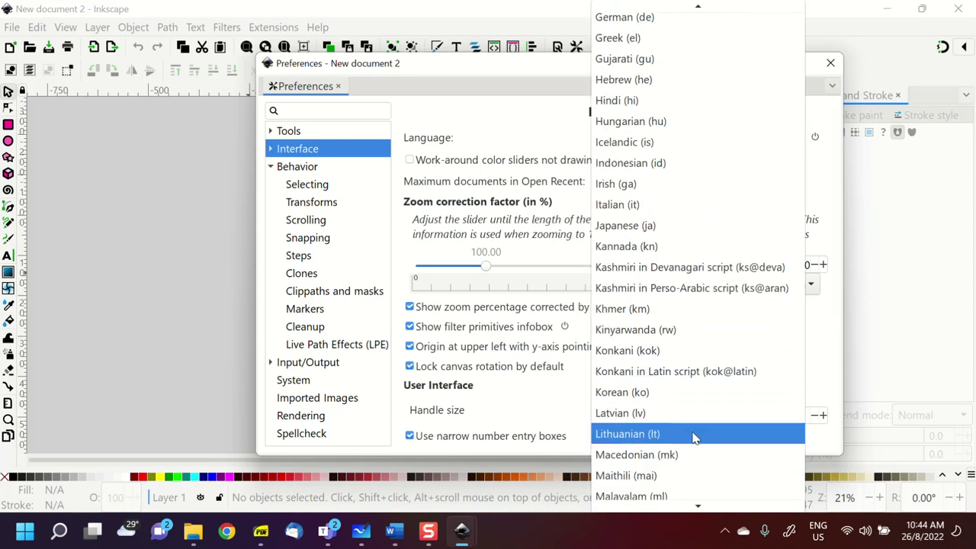
{"action": "scroll", "coordinate": [694, 439], "scroll_direction": "down", "scroll_amount": 1}
{"action": "scroll", "coordinate": [694, 439], "scroll_direction": "down", "scroll_amount": 7}
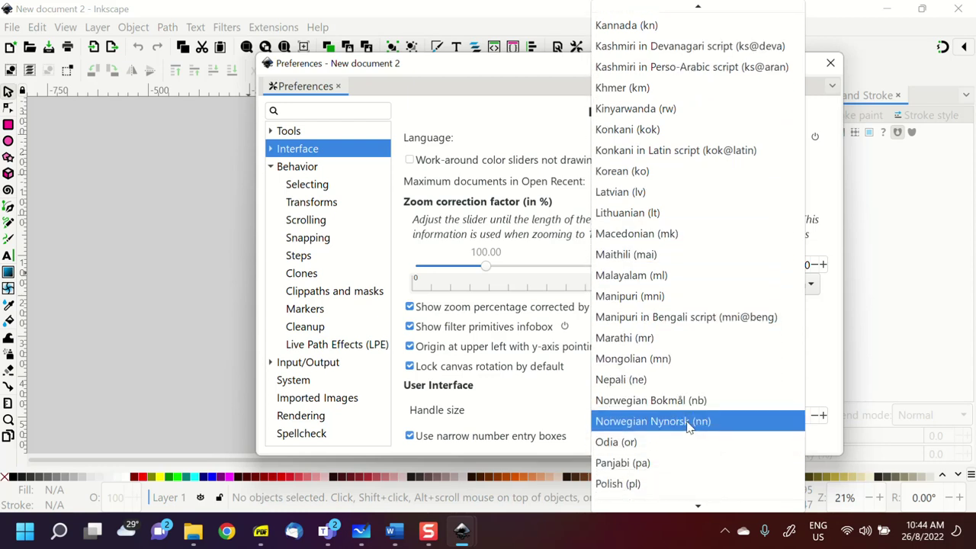
{"action": "scroll", "coordinate": [689, 424], "scroll_direction": "down", "scroll_amount": 7}
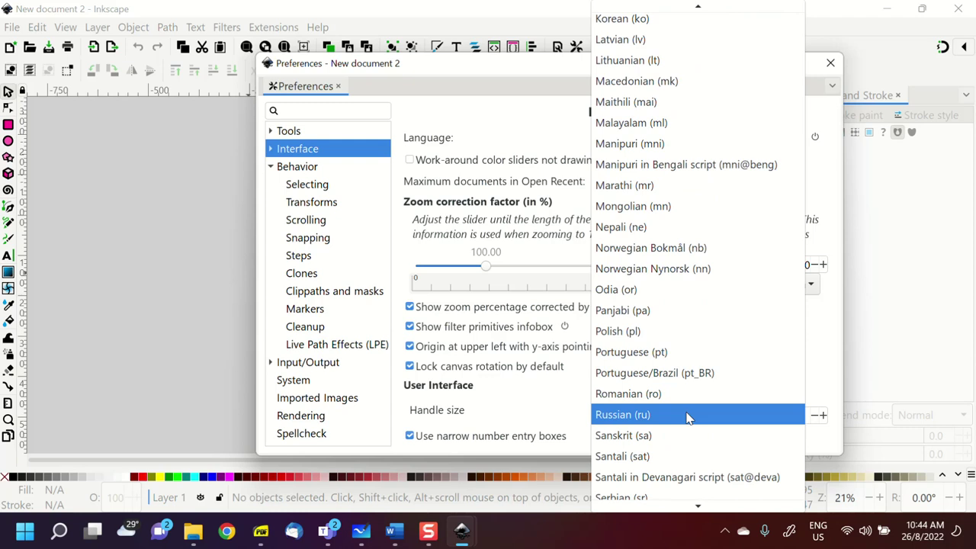
{"action": "scroll", "coordinate": [689, 418], "scroll_direction": "down", "scroll_amount": 7}
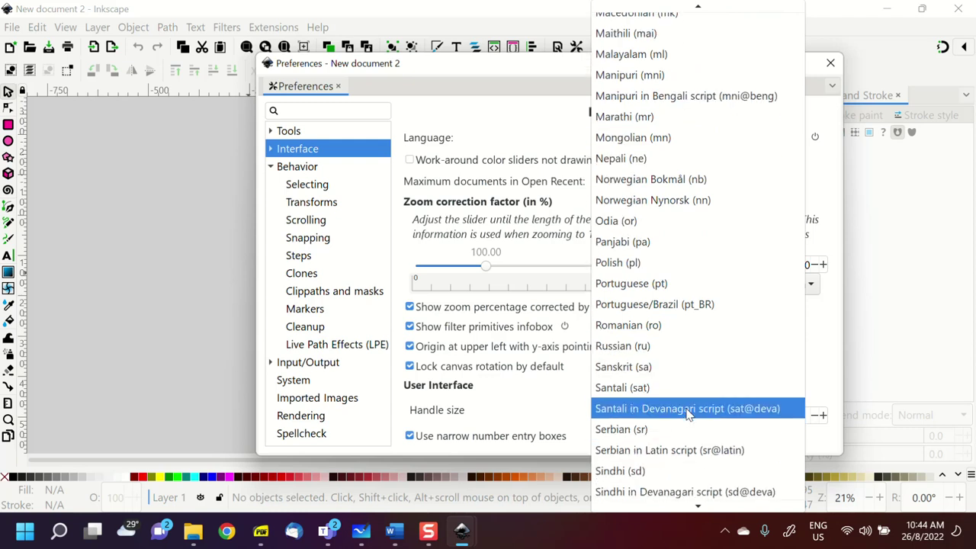
{"action": "scroll", "coordinate": [689, 416], "scroll_direction": "down", "scroll_amount": 3}
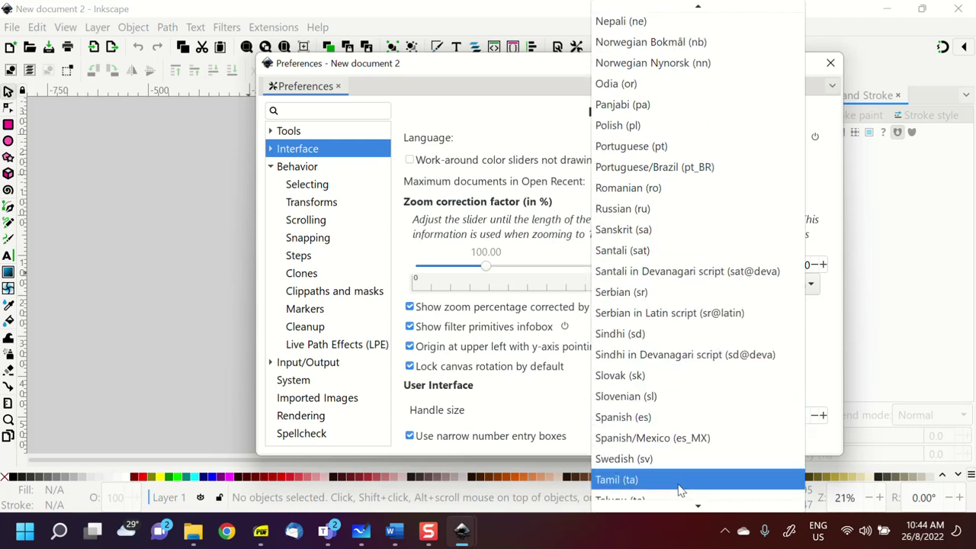
{"action": "mouse_move", "coordinate": [696, 509]}
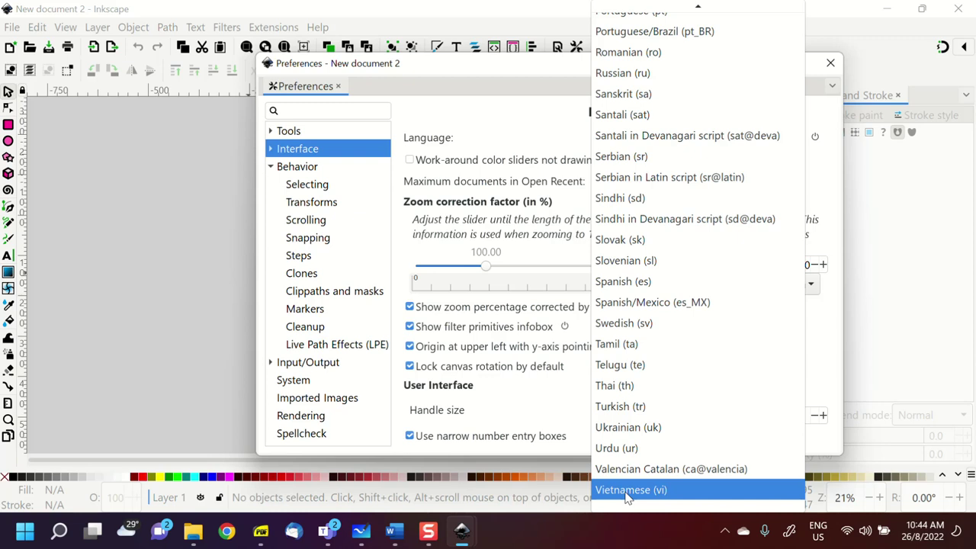
{"action": "left_click", "coordinate": [627, 492]}
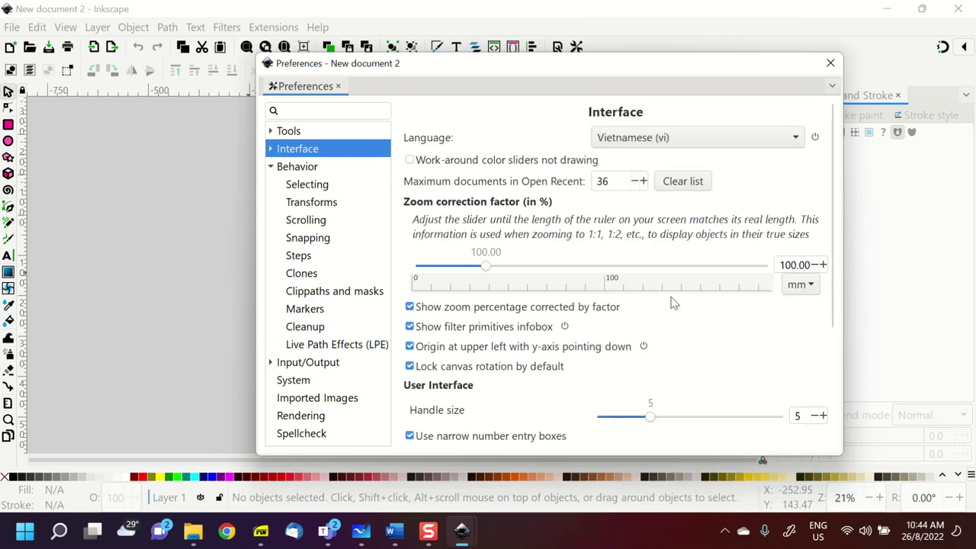
Step: Review the Interface settings and close Preferences with Vietnamese (vi) still selected
{"action": "scroll", "coordinate": [671, 301], "scroll_direction": "down", "scroll_amount": 3}
{"action": "scroll", "coordinate": [671, 299], "scroll_direction": "down", "scroll_amount": 4}
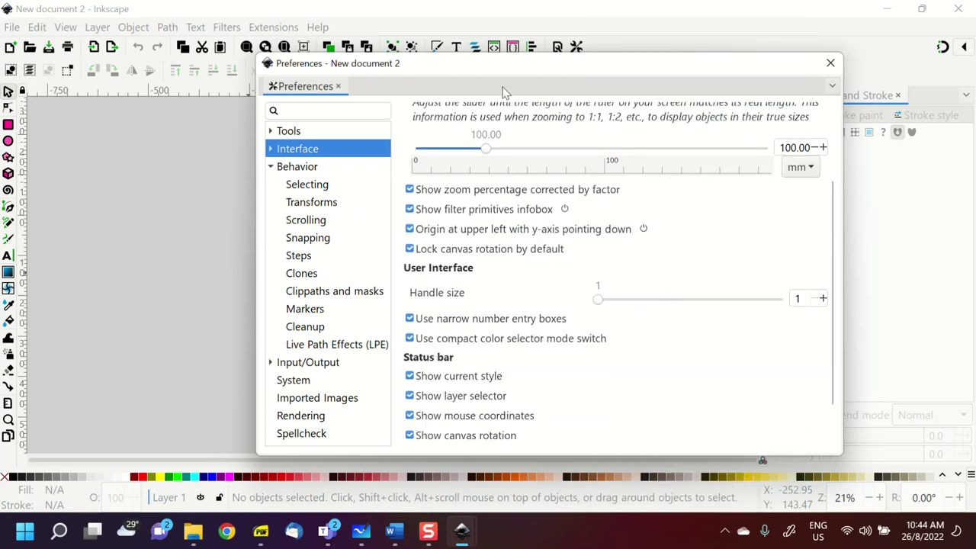
{"action": "left_click_drag", "start_coordinate": [563, 72], "coordinate": [520, 72]}
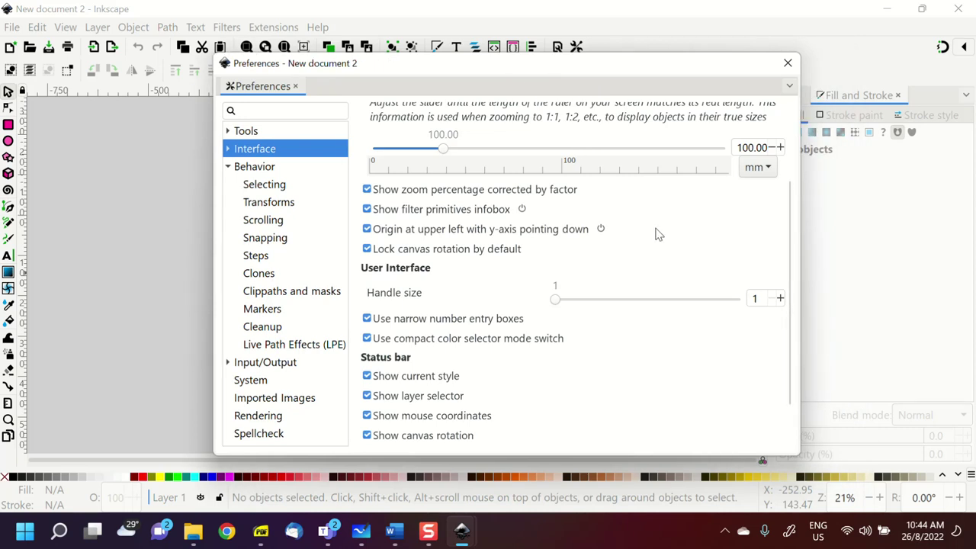
{"action": "scroll", "coordinate": [660, 237], "scroll_direction": "up", "scroll_amount": 6}
{"action": "scroll", "coordinate": [660, 236], "scroll_direction": "up", "scroll_amount": 4}
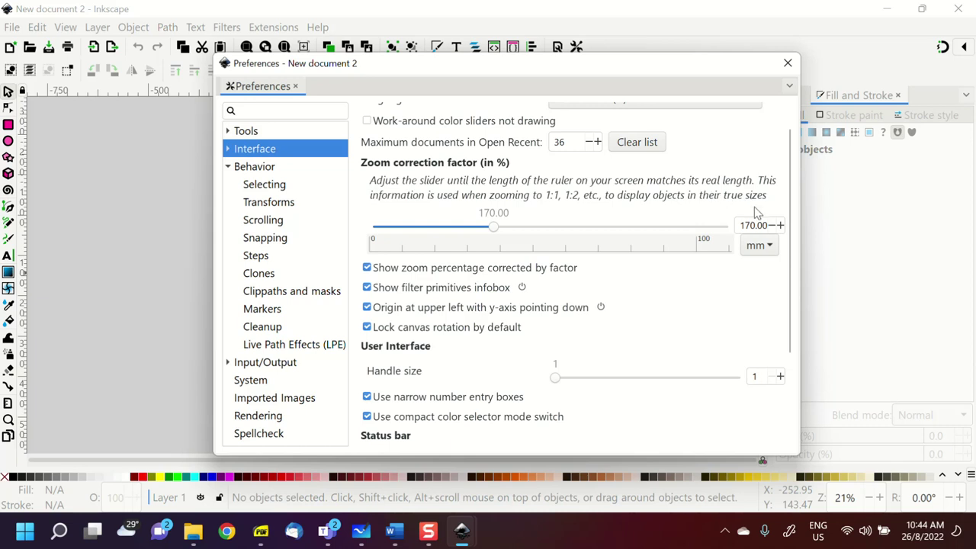
{"action": "scroll", "coordinate": [790, 335], "scroll_direction": "up", "scroll_amount": 2}
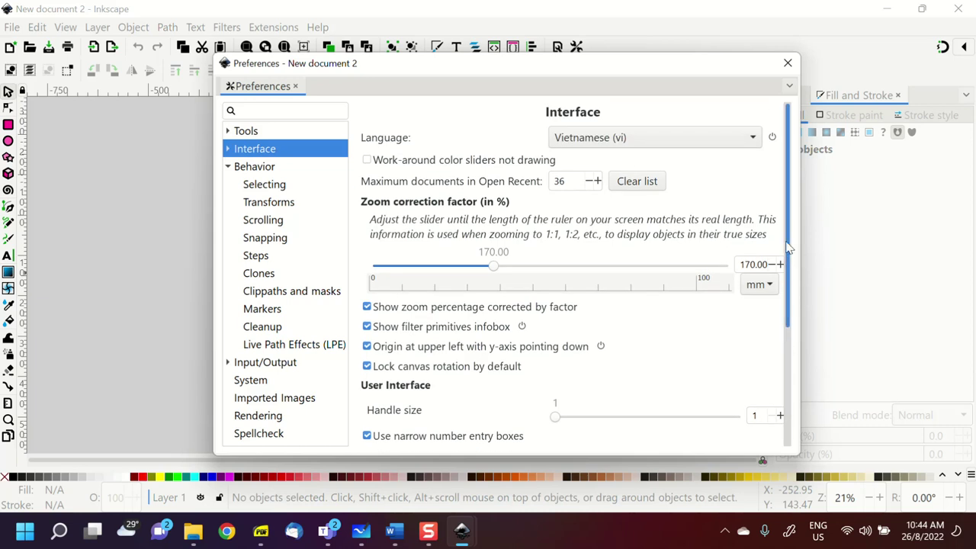
{"action": "scroll", "coordinate": [647, 331], "scroll_direction": "down", "scroll_amount": 3}
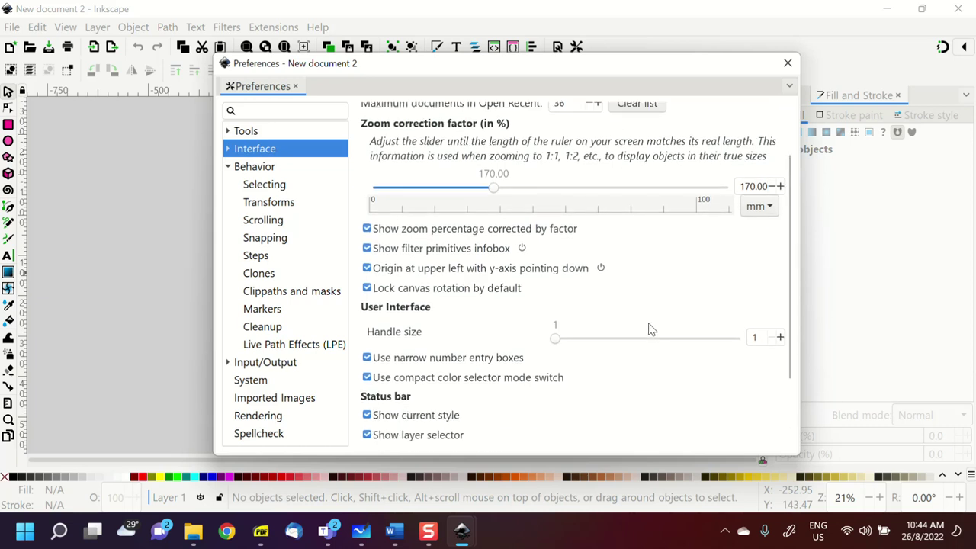
{"action": "scroll", "coordinate": [654, 292], "scroll_direction": "down", "scroll_amount": 2}
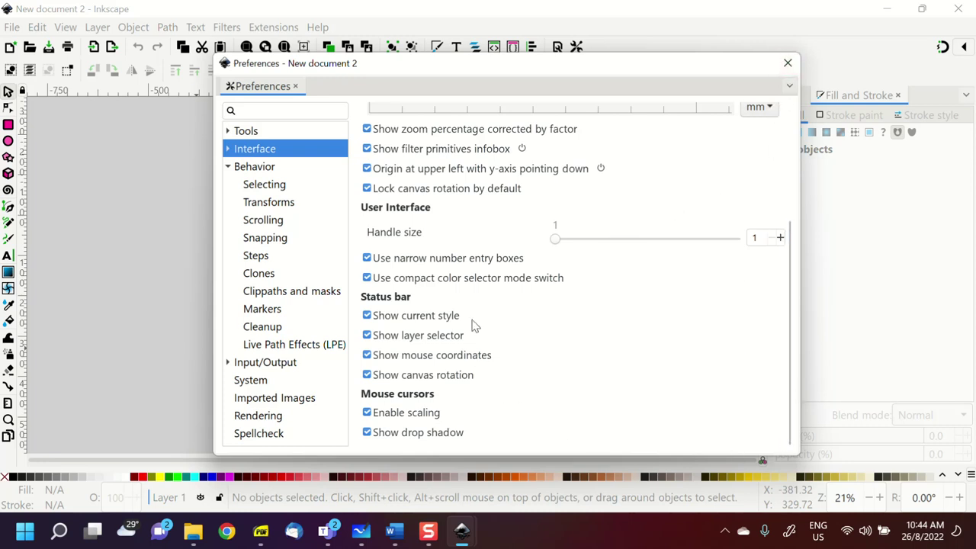
{"action": "left_click", "coordinate": [789, 65]}
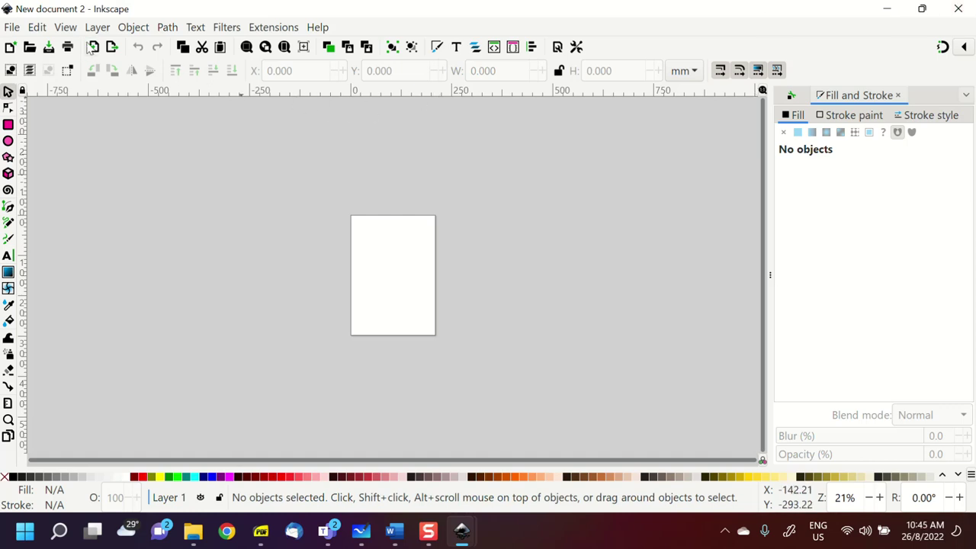
Step: Close both Inkscape windows and relaunch Inkscape from the desktop shortcut
{"action": "left_click", "coordinate": [958, 8]}
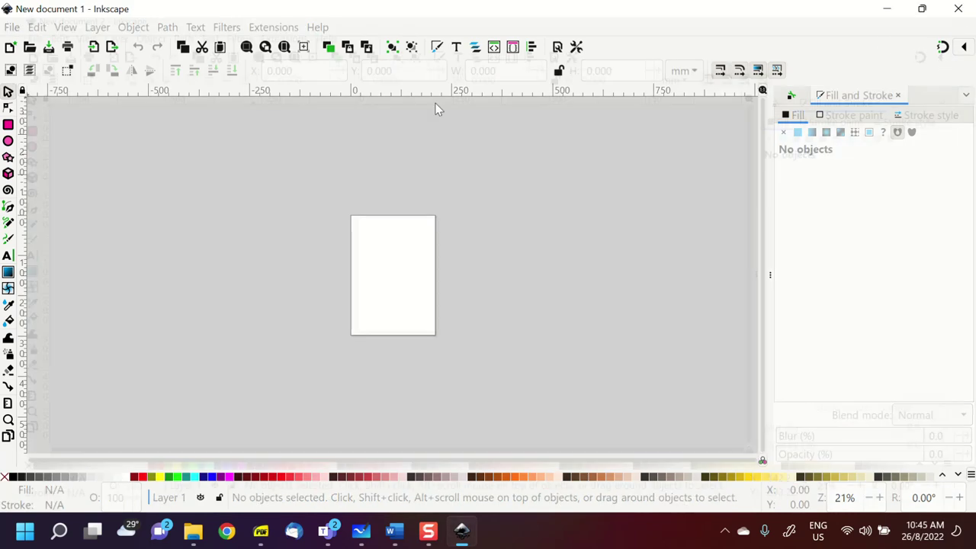
{"action": "left_click", "coordinate": [958, 8]}
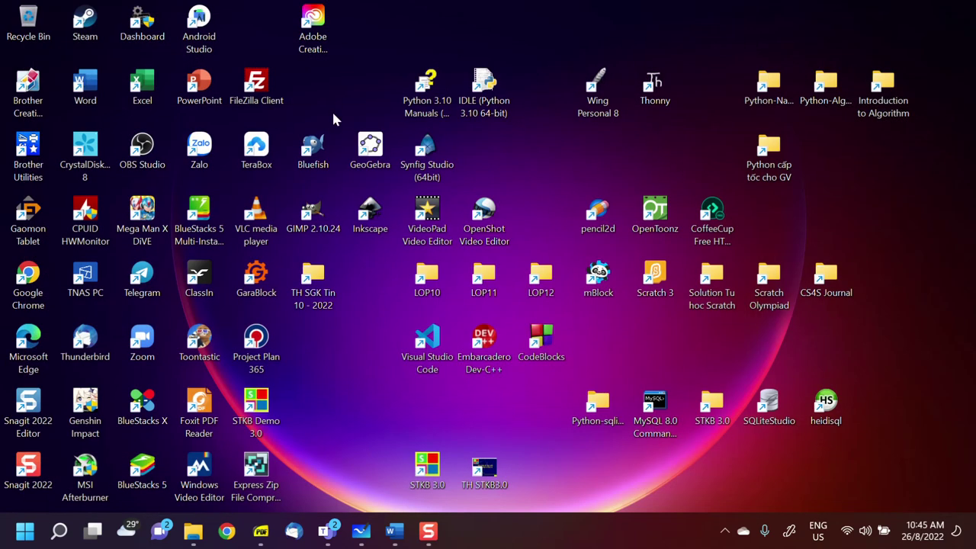
{"action": "left_click", "coordinate": [372, 215]}
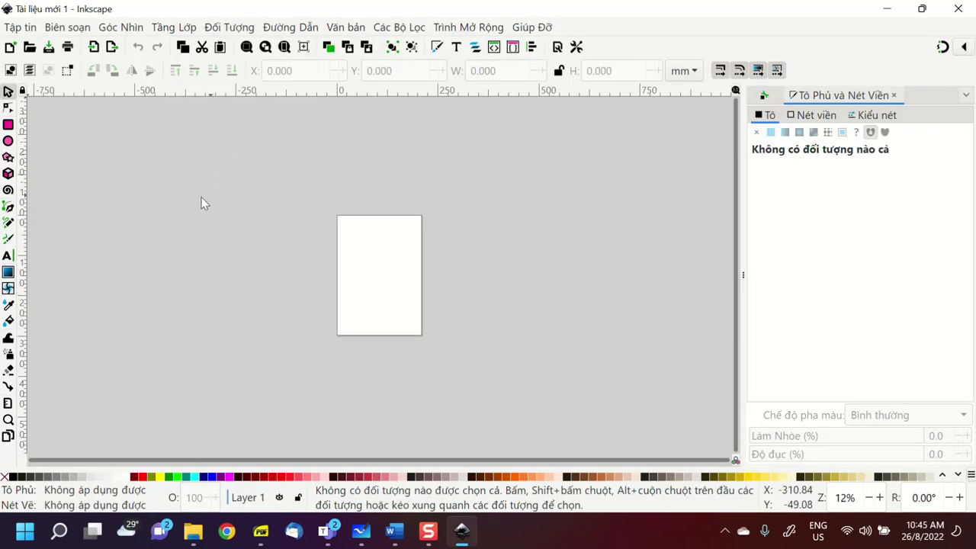
Step: Open Biên soạn (Edit) > Cấu Hình (Preferences) to view the Interface language setting
{"action": "left_click", "coordinate": [65, 27]}
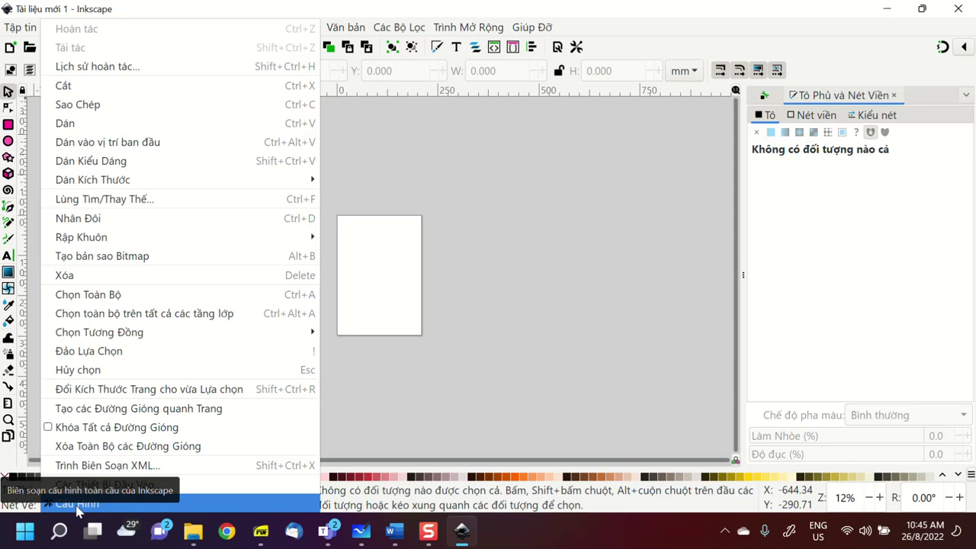
{"action": "left_click", "coordinate": [80, 507]}
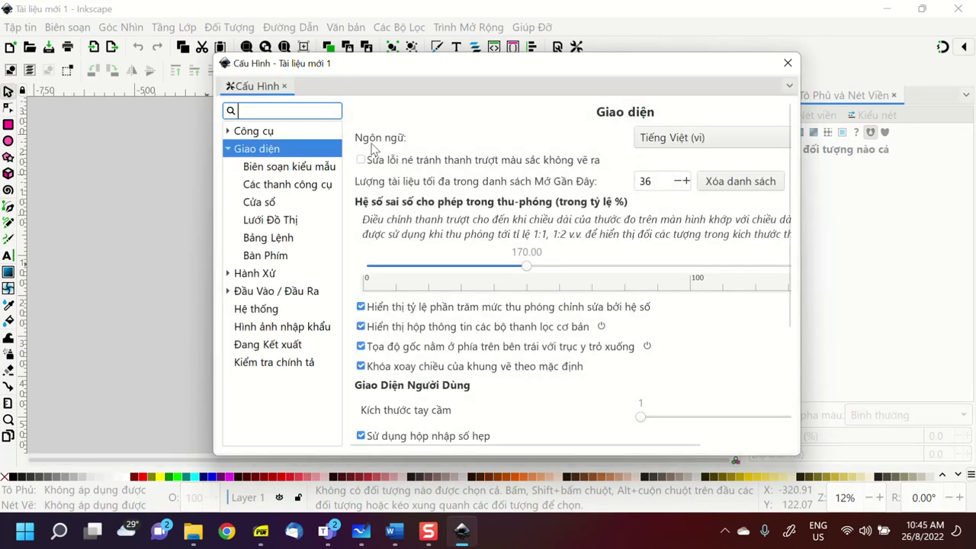
Step: Scroll to the top of the Language dropdown and choose Anh (en)
{"action": "left_click", "coordinate": [683, 139]}
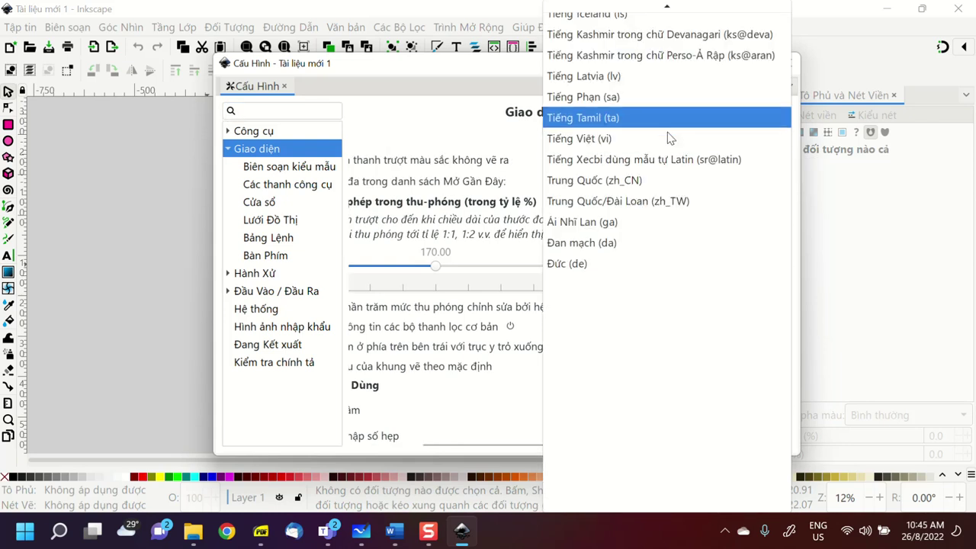
{"action": "scroll", "coordinate": [682, 149], "scroll_direction": "up", "scroll_amount": 5}
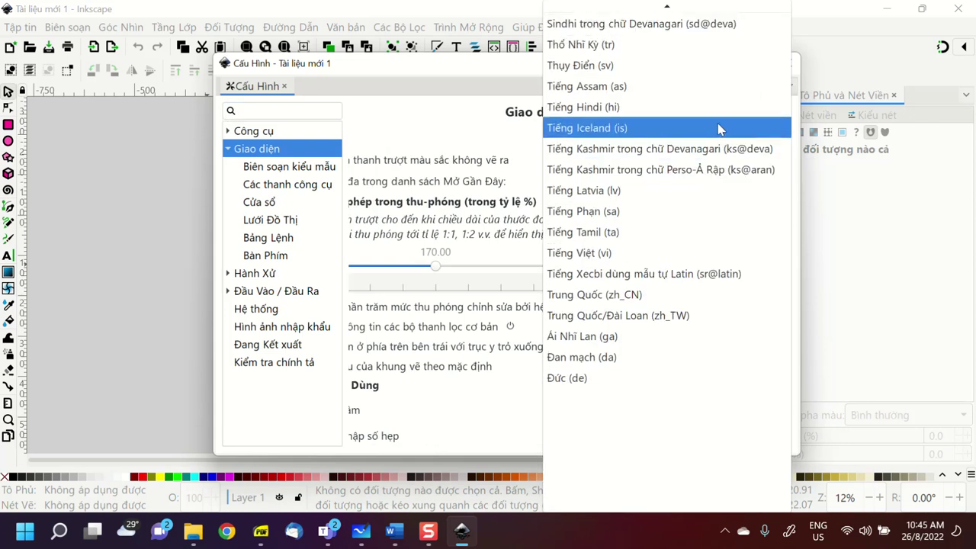
{"action": "scroll", "coordinate": [719, 128], "scroll_direction": "up", "scroll_amount": 3}
{"action": "scroll", "coordinate": [719, 127], "scroll_direction": "up", "scroll_amount": 9}
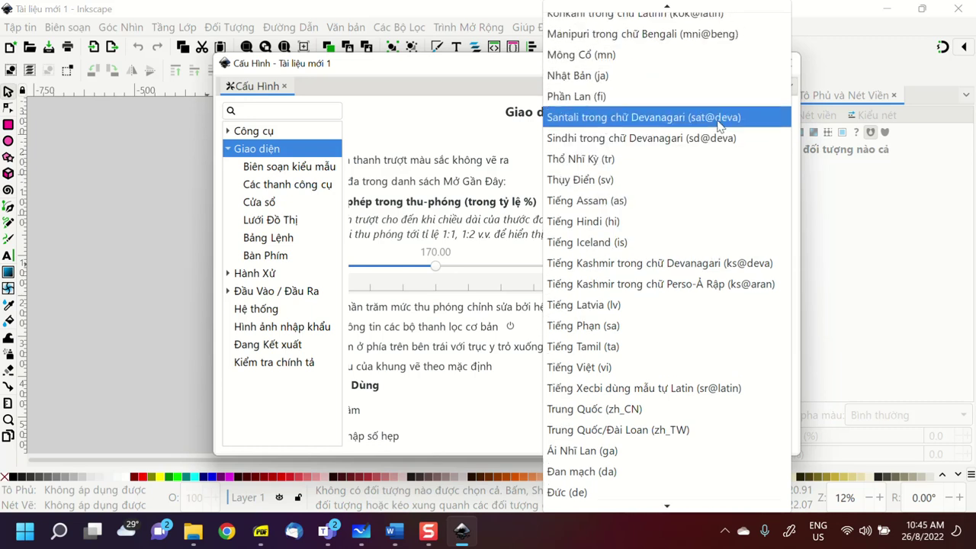
{"action": "scroll", "coordinate": [716, 127], "scroll_direction": "up", "scroll_amount": 10}
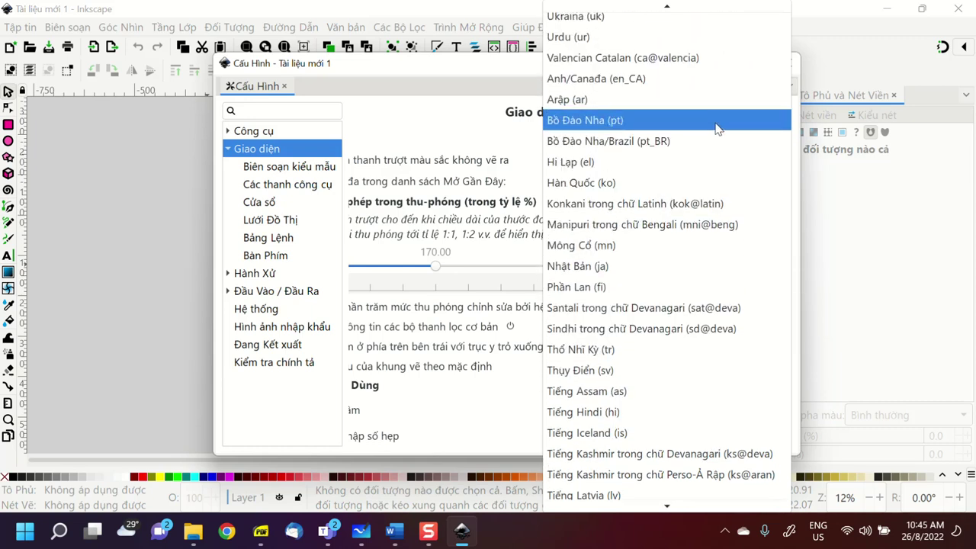
{"action": "scroll", "coordinate": [709, 127], "scroll_direction": "up", "scroll_amount": 13}
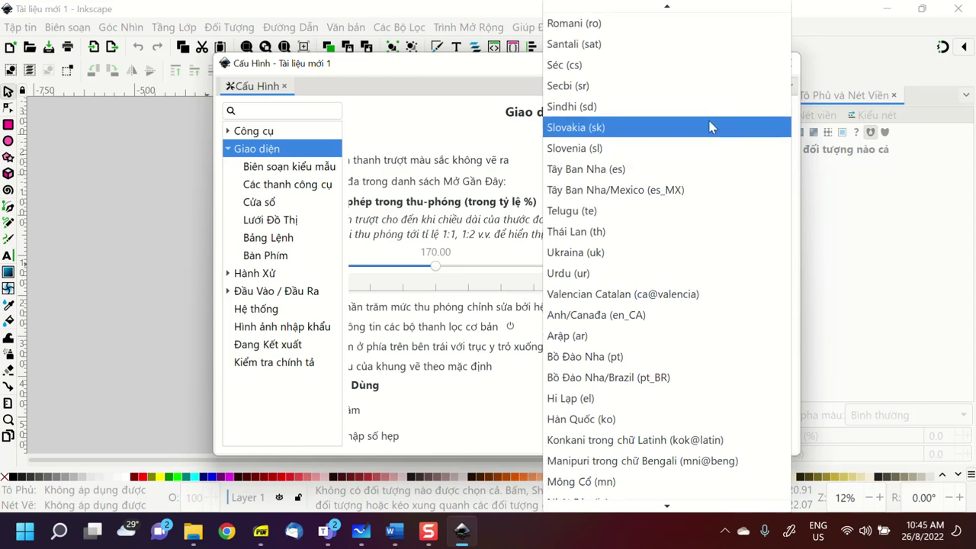
{"action": "scroll", "coordinate": [707, 119], "scroll_direction": "up", "scroll_amount": 11}
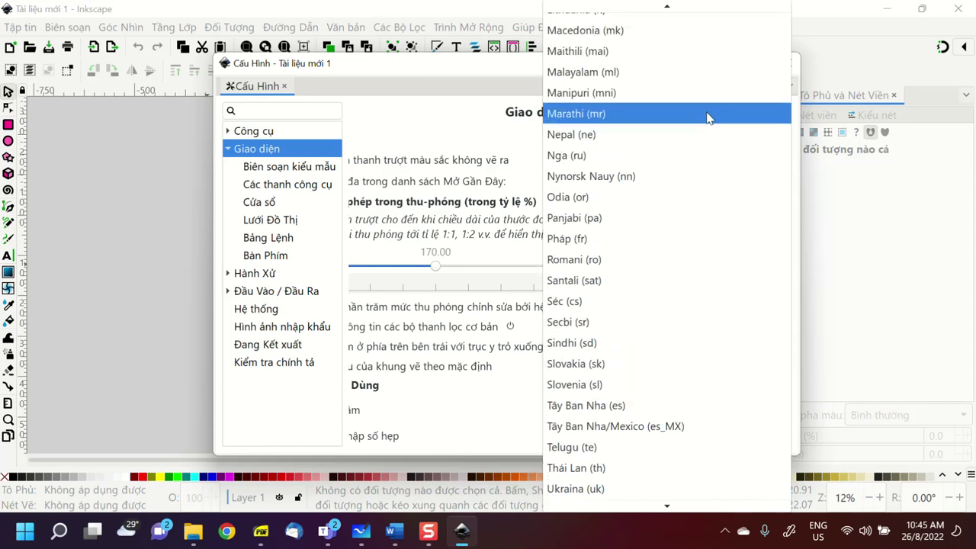
{"action": "scroll", "coordinate": [705, 115], "scroll_direction": "up", "scroll_amount": 10}
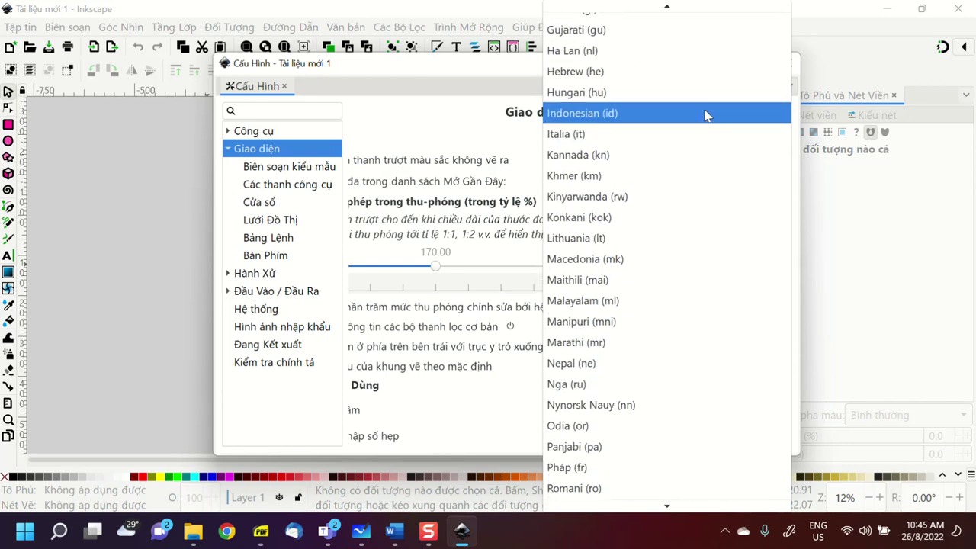
{"action": "scroll", "coordinate": [702, 109], "scroll_direction": "up", "scroll_amount": 10}
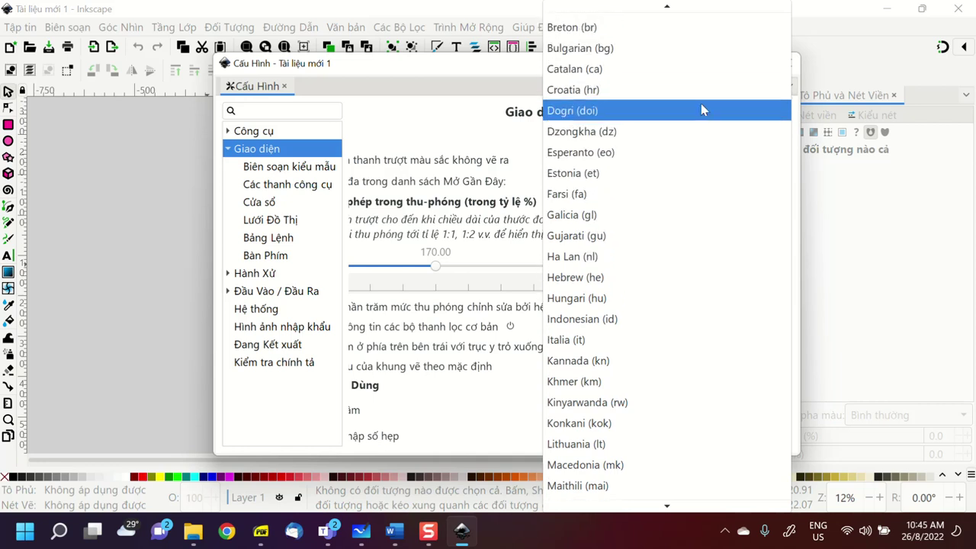
{"action": "scroll", "coordinate": [702, 109], "scroll_direction": "up", "scroll_amount": 7}
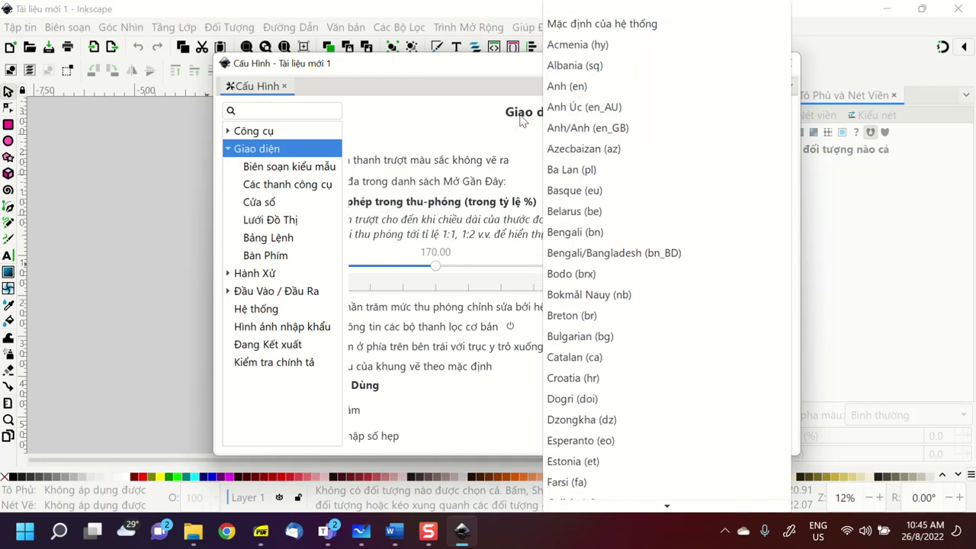
{"action": "key", "text": "Escape"}
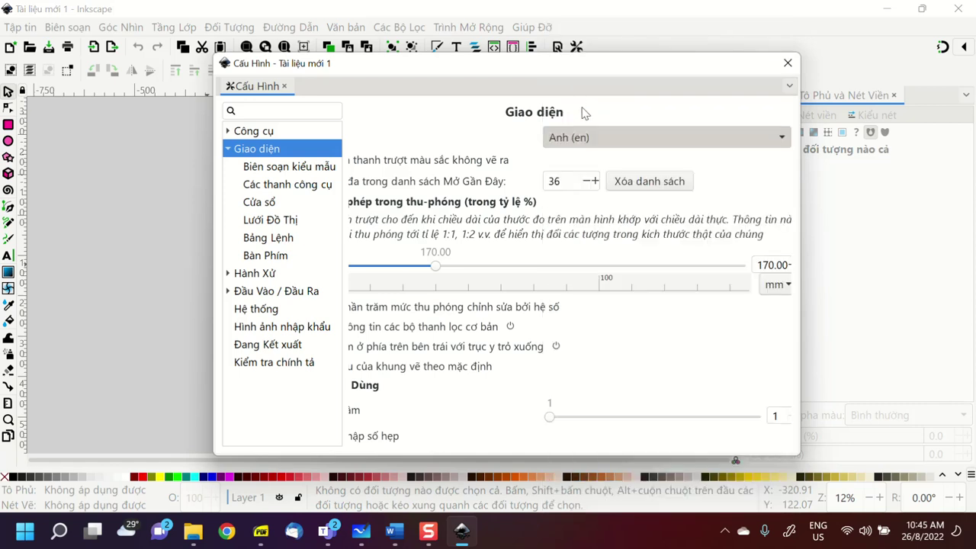
Step: Close the Preferences dialog, returning to the blank page
{"action": "scroll", "coordinate": [654, 324], "scroll_direction": "down", "scroll_amount": 2}
{"action": "scroll", "coordinate": [649, 267], "scroll_direction": "up", "scroll_amount": 4}
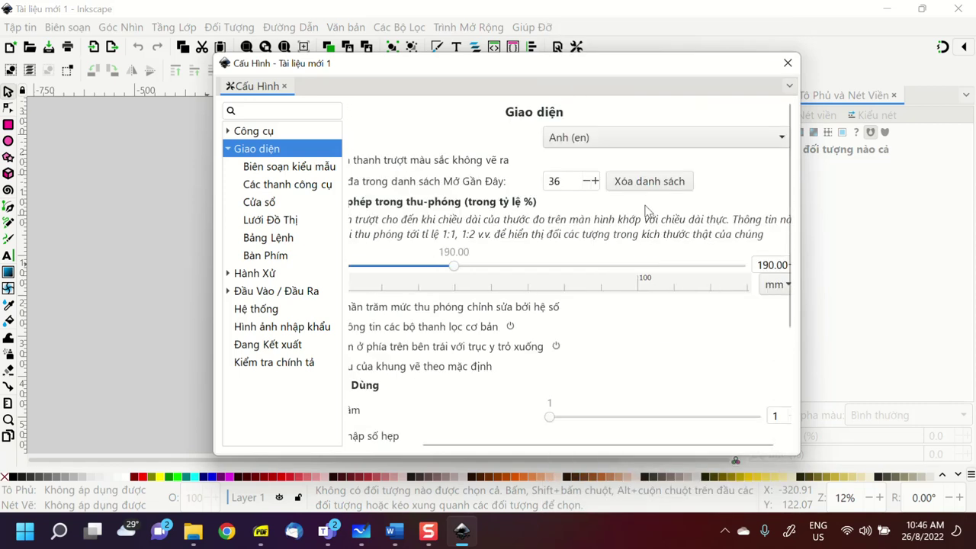
{"action": "scroll", "coordinate": [667, 294], "scroll_direction": "down", "scroll_amount": 3}
{"action": "left_click", "coordinate": [788, 65]}
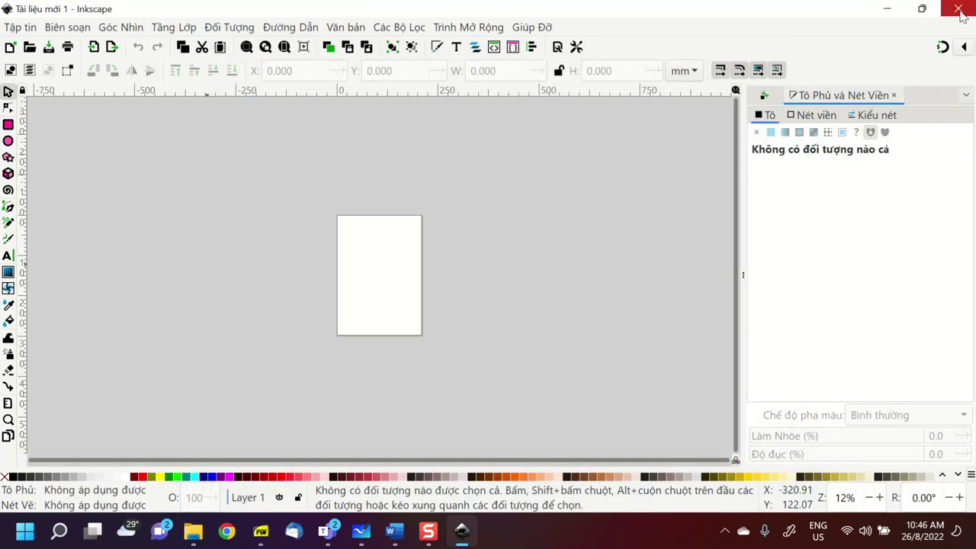
Step: Quit Inkscape and relaunch it from its desktop shortcut in English, then return to the Teams meeting
{"action": "left_click", "coordinate": [959, 11]}
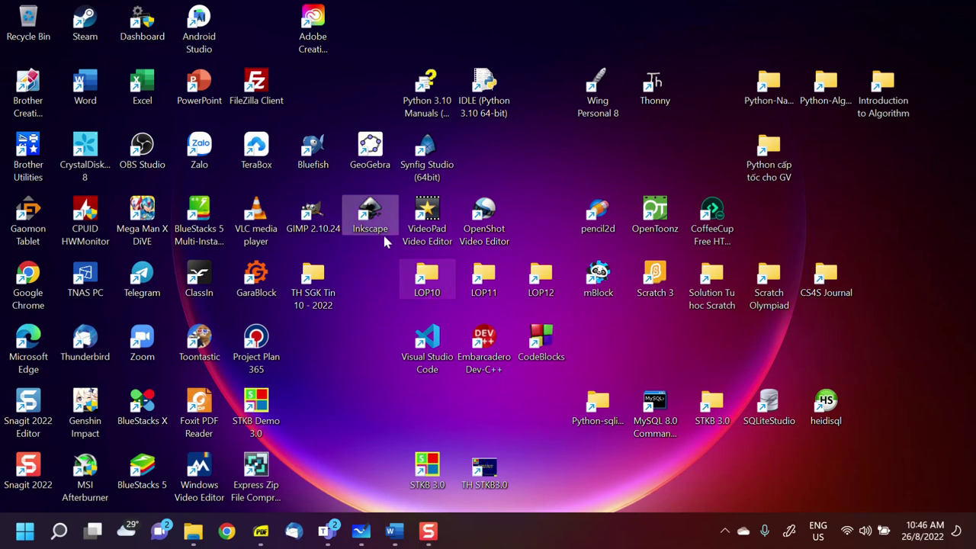
{"action": "double_click", "coordinate": [379, 234]}
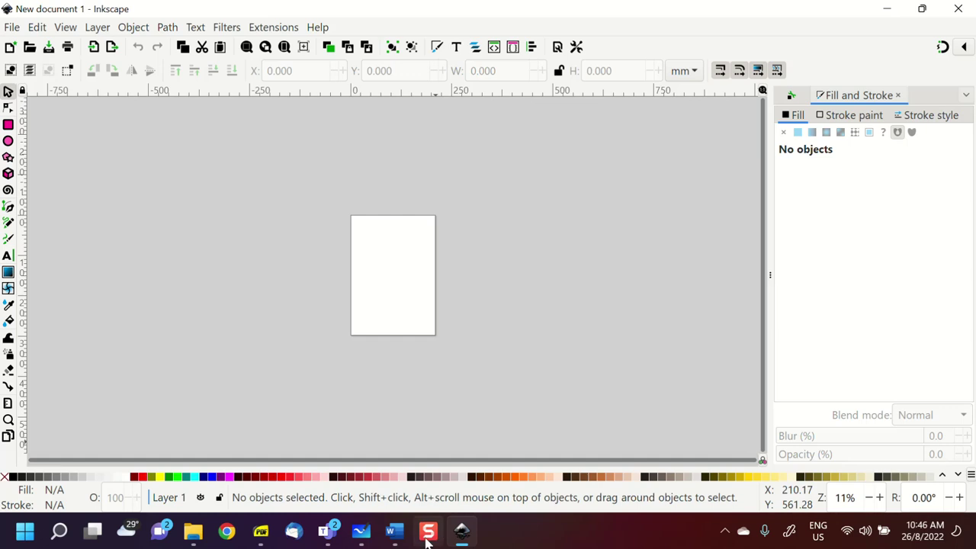
{"action": "mouse_move", "coordinate": [327, 538]}
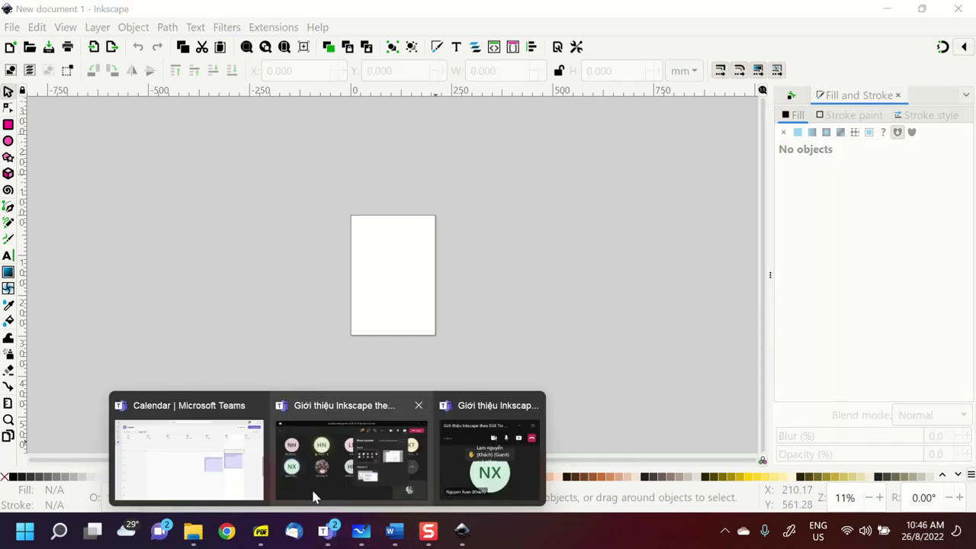
{"action": "left_click", "coordinate": [312, 488]}
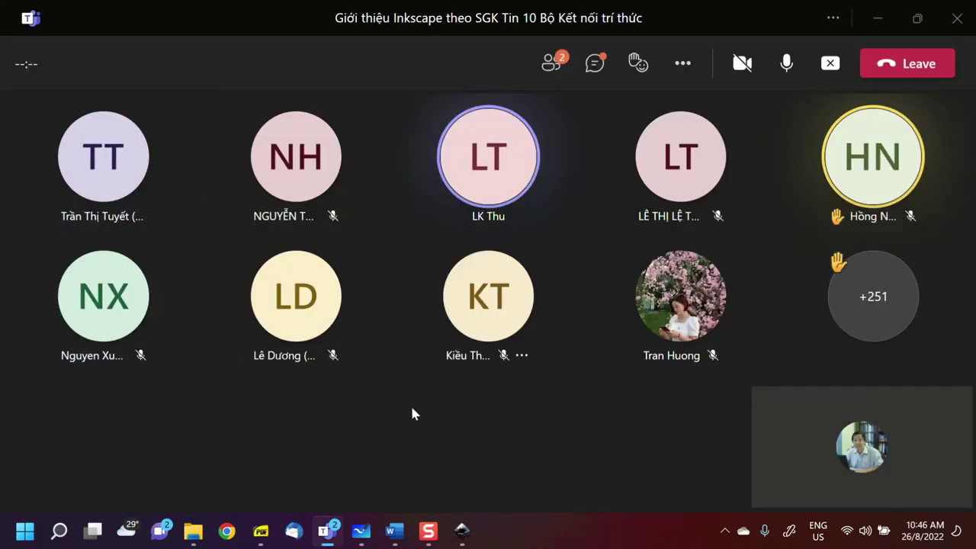
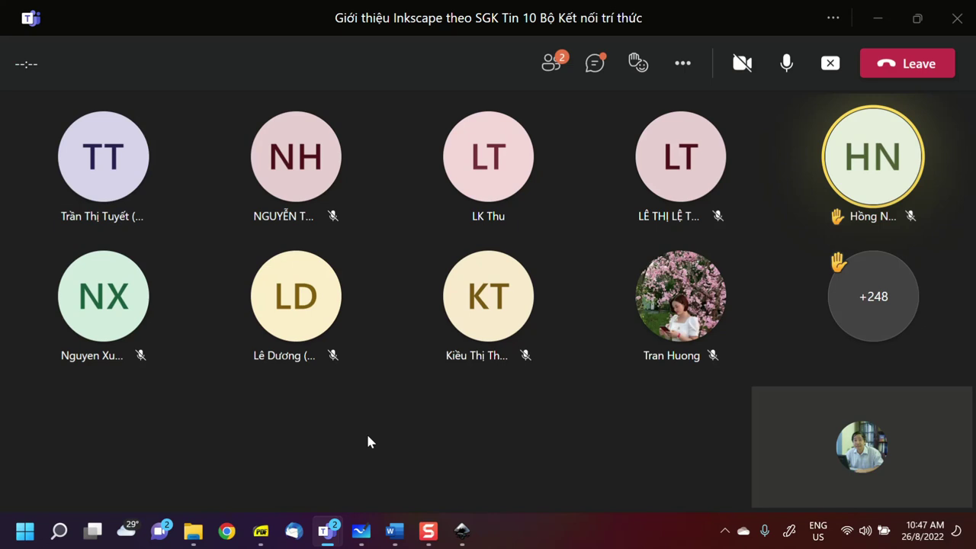
Step: Switch from the Teams meeting to the Chrome browser
{"action": "left_click", "coordinate": [226, 530]}
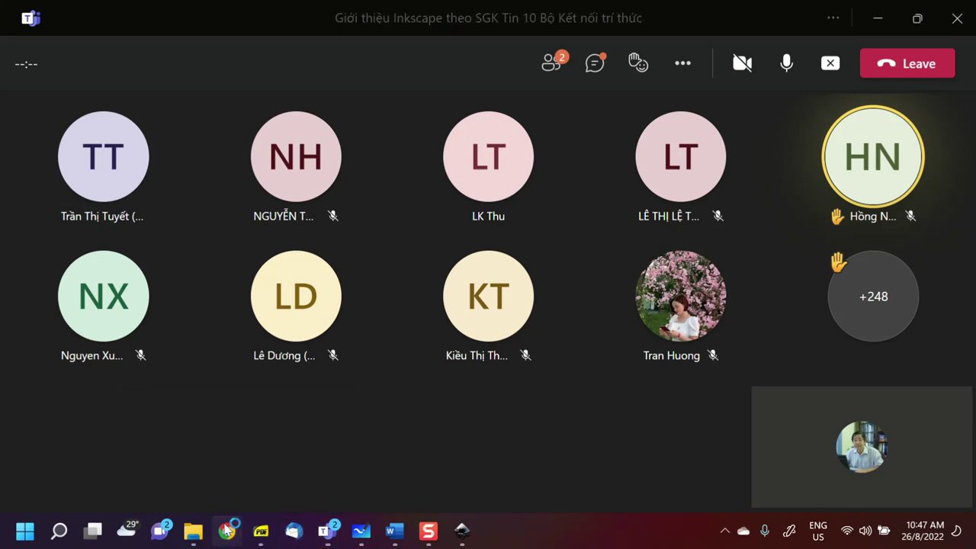
Step: Go from the Facebook home feed to the 'Python Cơ bản cho GV và HS' group page
{"action": "left_click", "coordinate": [312, 385]}
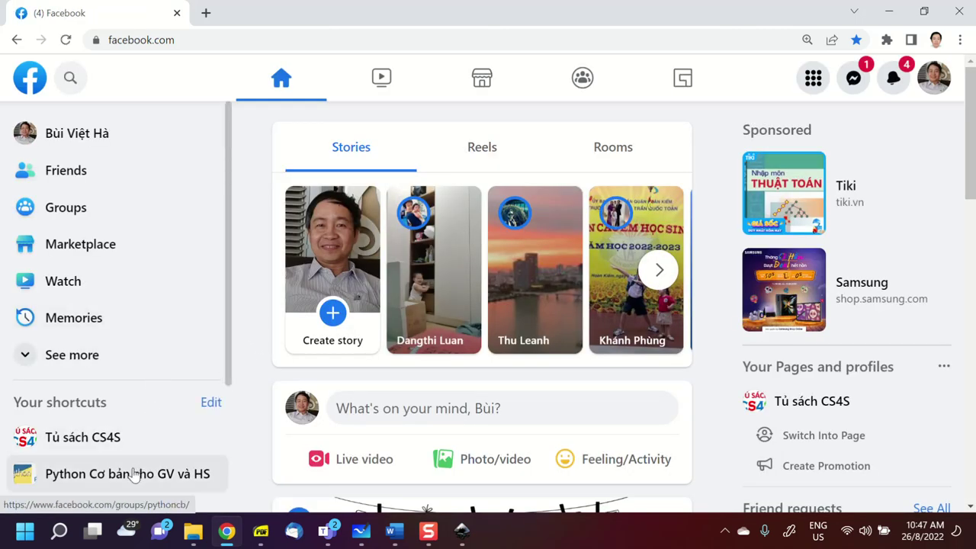
{"action": "left_click", "coordinate": [124, 476]}
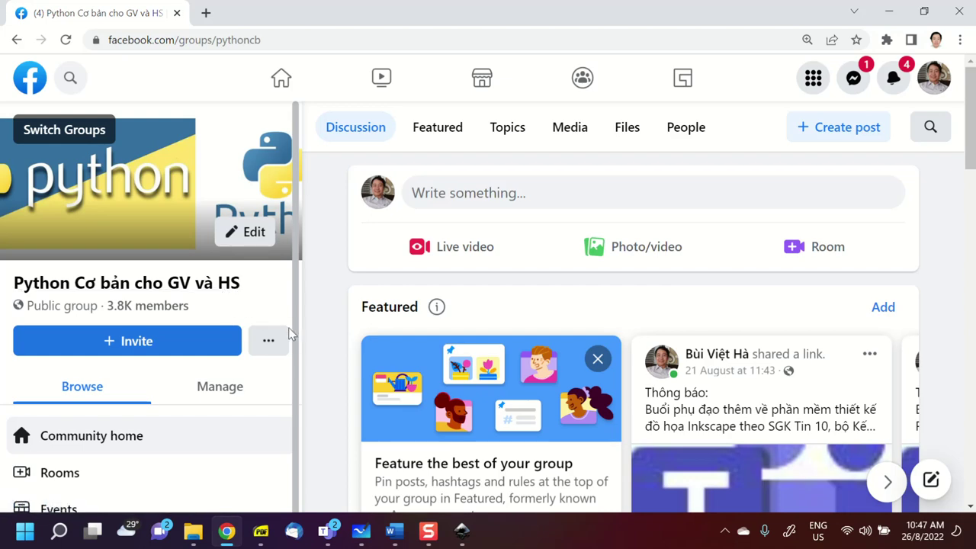
{"action": "scroll", "coordinate": [366, 343], "scroll_direction": "down", "scroll_amount": 5}
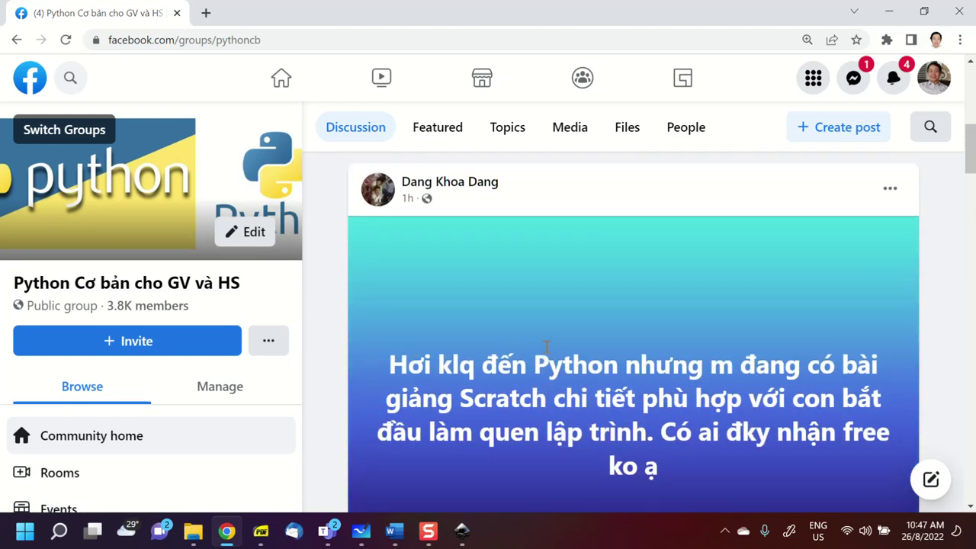
{"action": "scroll", "coordinate": [554, 343], "scroll_direction": "up", "scroll_amount": 5}
{"action": "scroll", "coordinate": [553, 344], "scroll_direction": "up", "scroll_amount": 1}
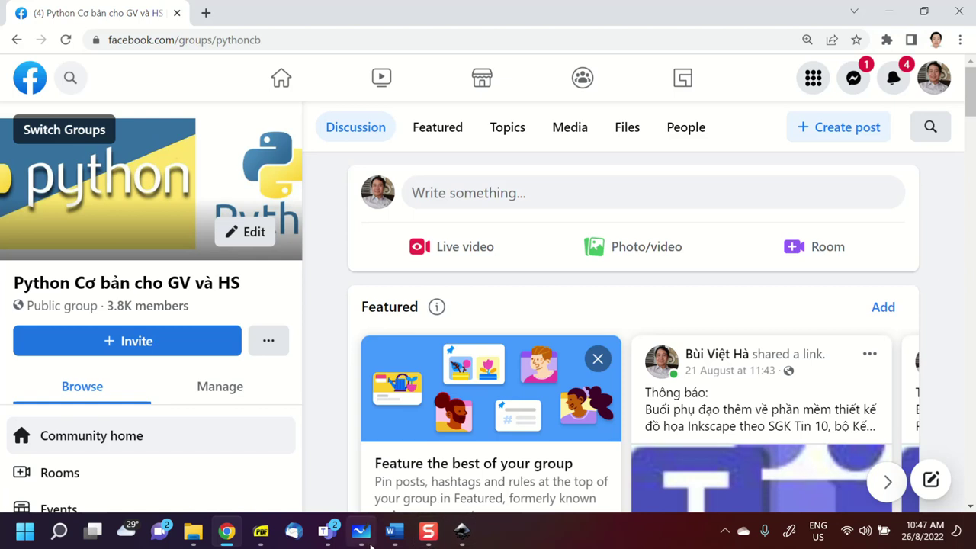
{"action": "mouse_move", "coordinate": [330, 540]}
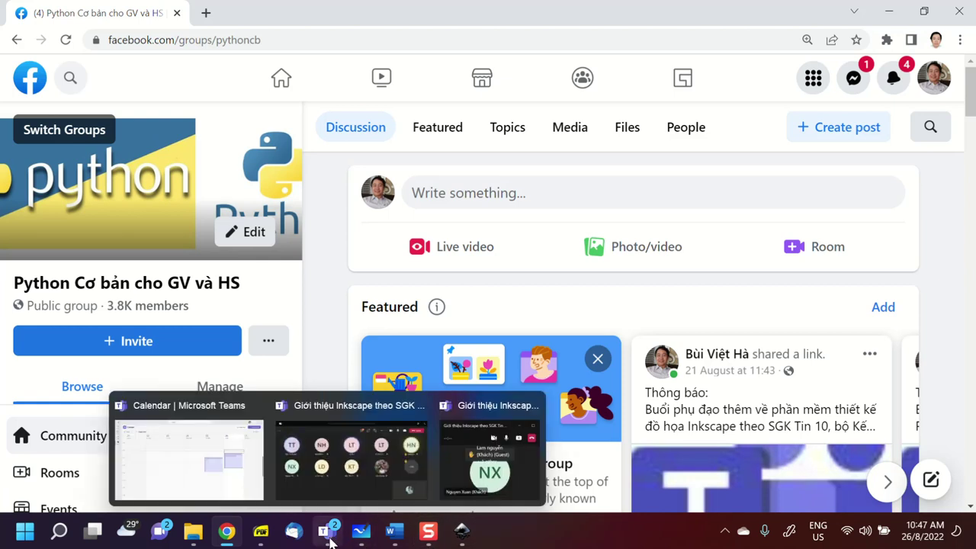
Step: Return to the 'Giới thiệu Inkscape theo SGK Tin 10' meeting window and open its chat
{"action": "left_click", "coordinate": [330, 540]}
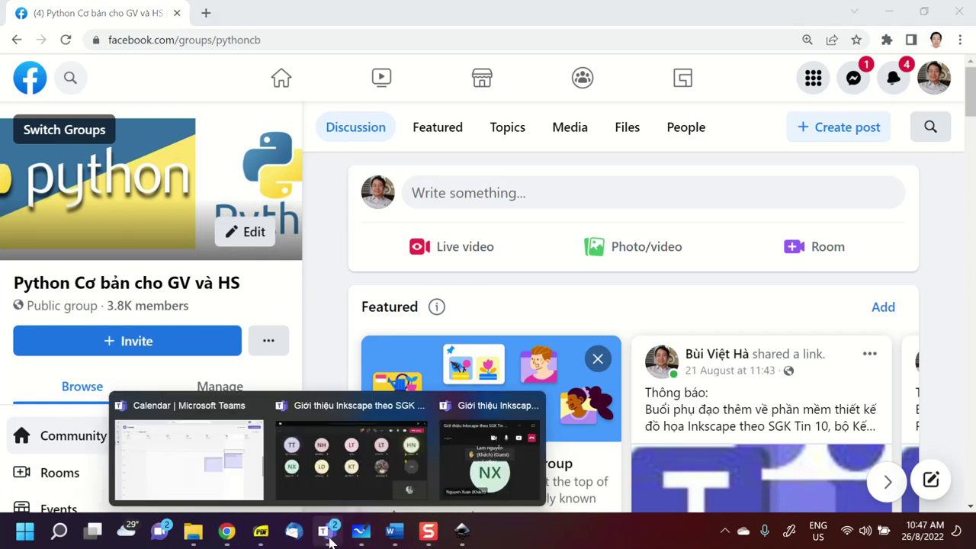
{"action": "left_click", "coordinate": [327, 492]}
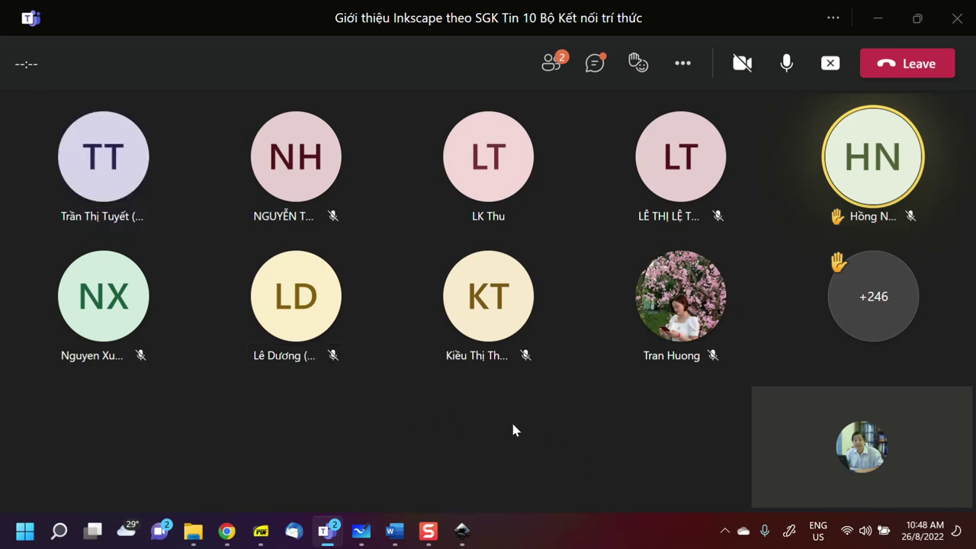
{"action": "mouse_move", "coordinate": [312, 355]}
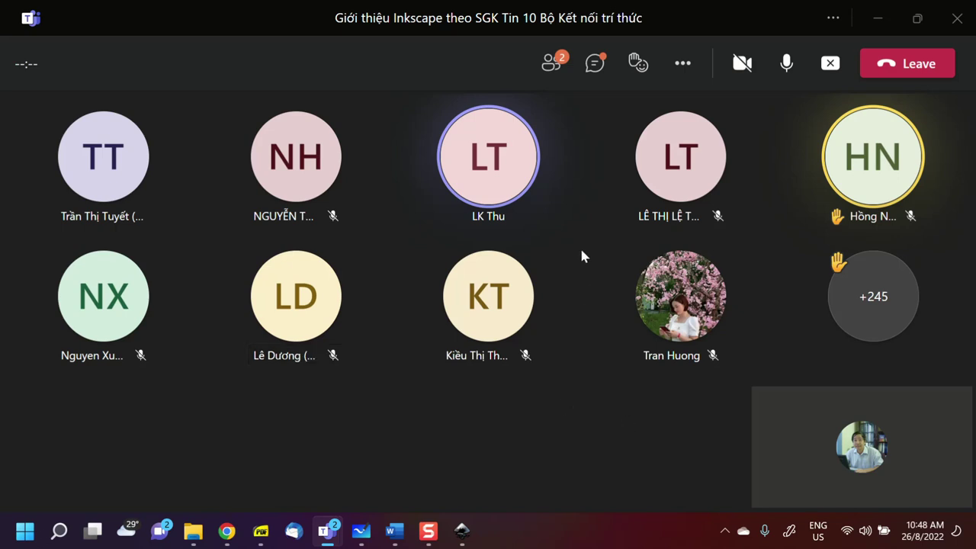
{"action": "left_click", "coordinate": [592, 67]}
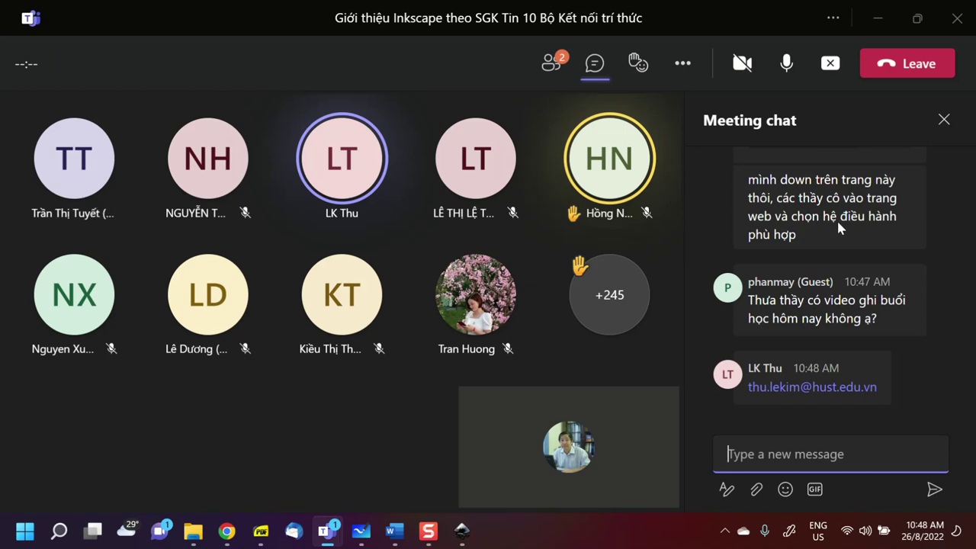
Step: Stop presenting your screen in the Teams meeting
{"action": "left_click", "coordinate": [829, 67]}
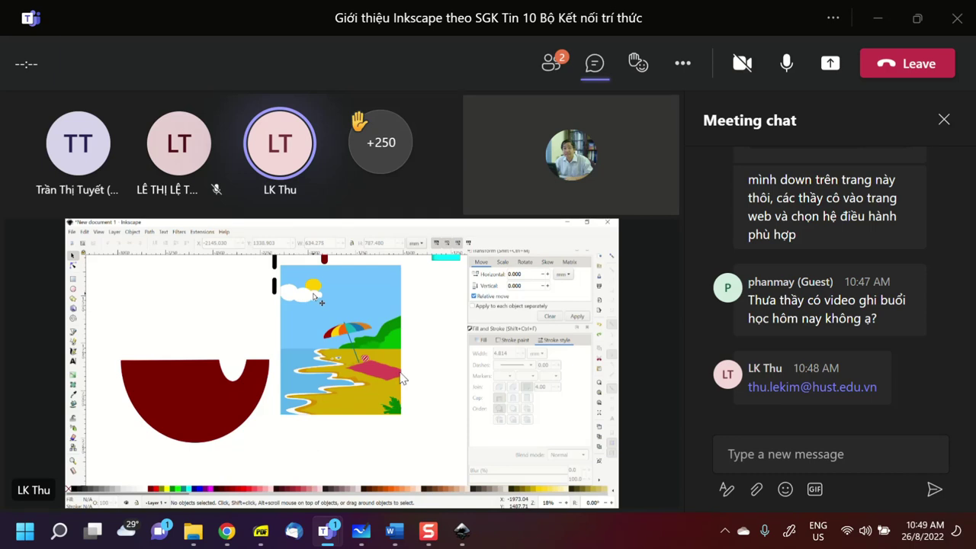
Step: Show the meeting's participants list, now at 254 people
{"action": "left_click", "coordinate": [552, 64]}
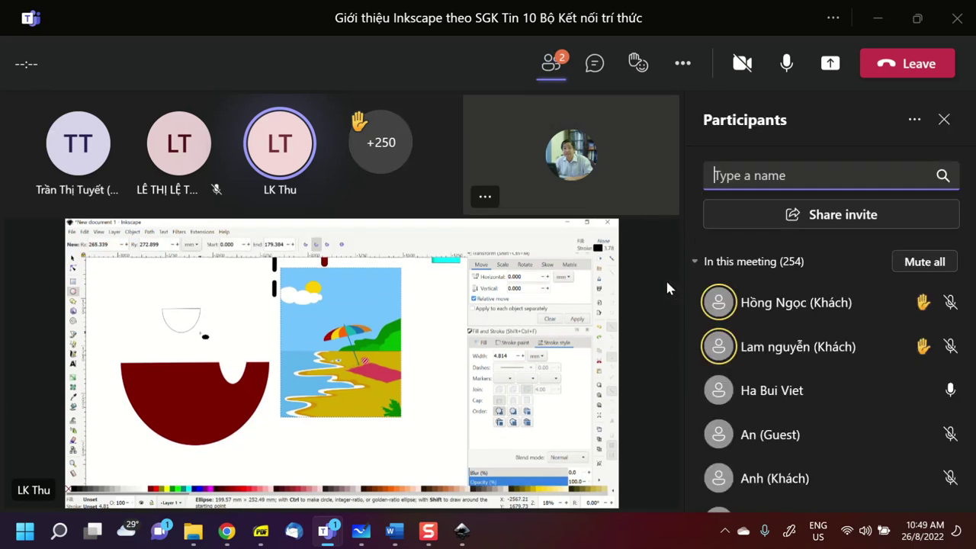
Step: Leave the 'Giới thiệu Inkscape' meeting with the red Leave button
{"action": "left_click", "coordinate": [394, 222]}
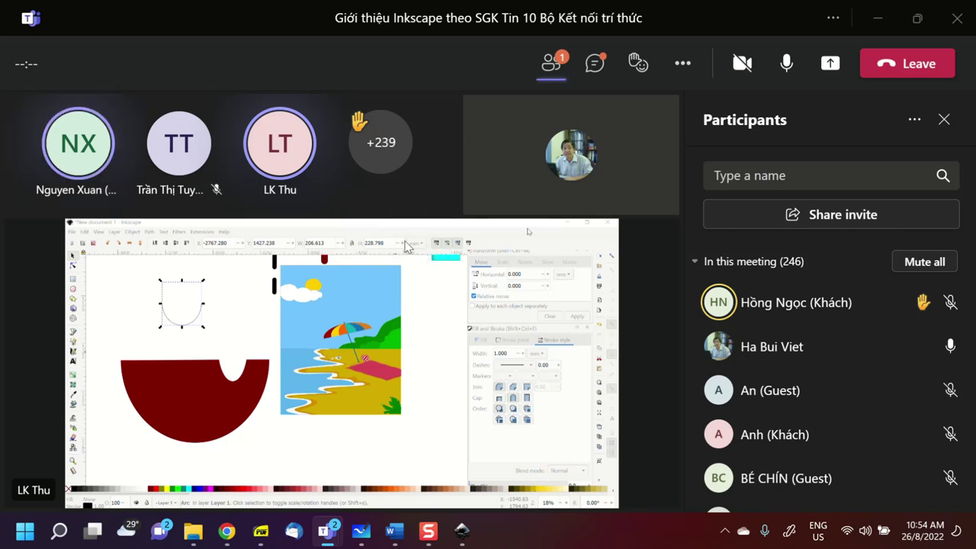
{"action": "left_click", "coordinate": [898, 67]}
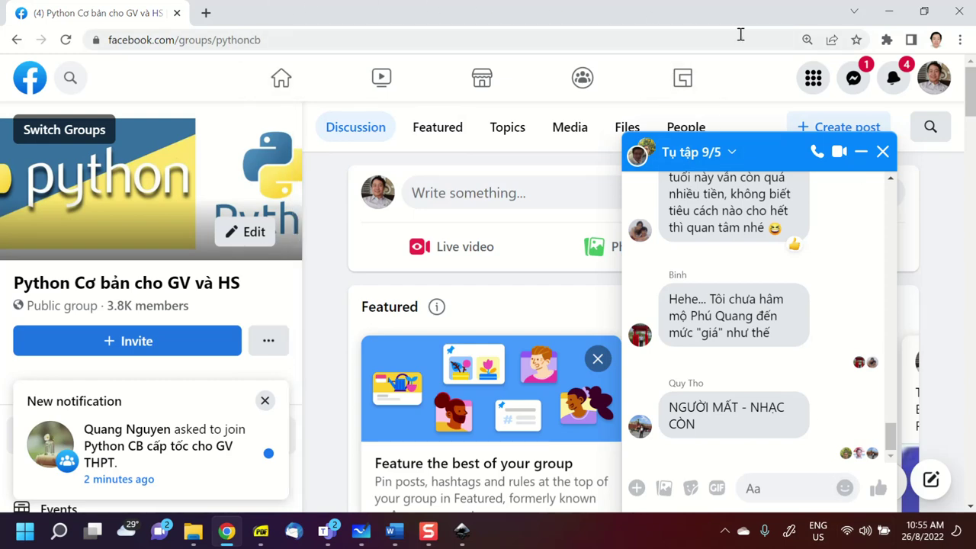
Step: Close the Chrome window showing the Python group page
{"action": "left_click", "coordinate": [960, 13]}
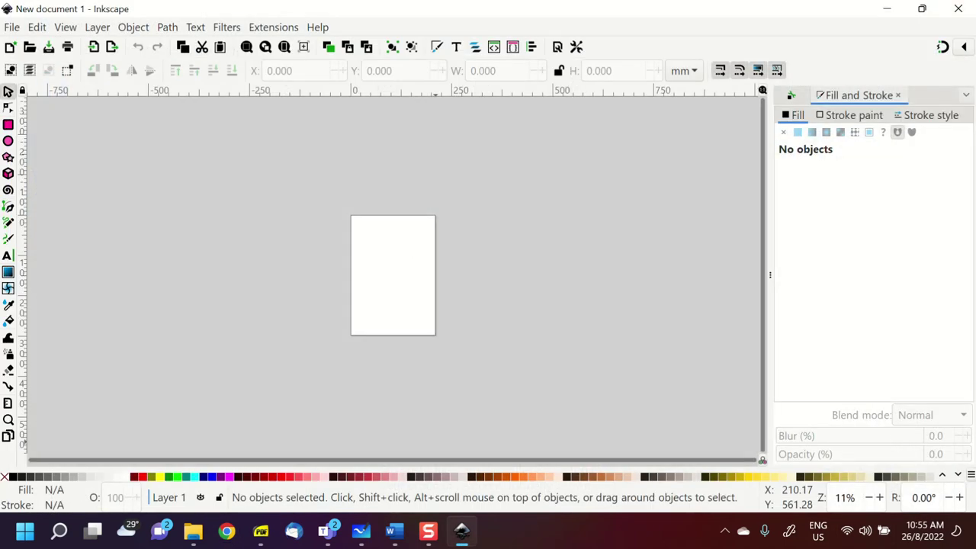